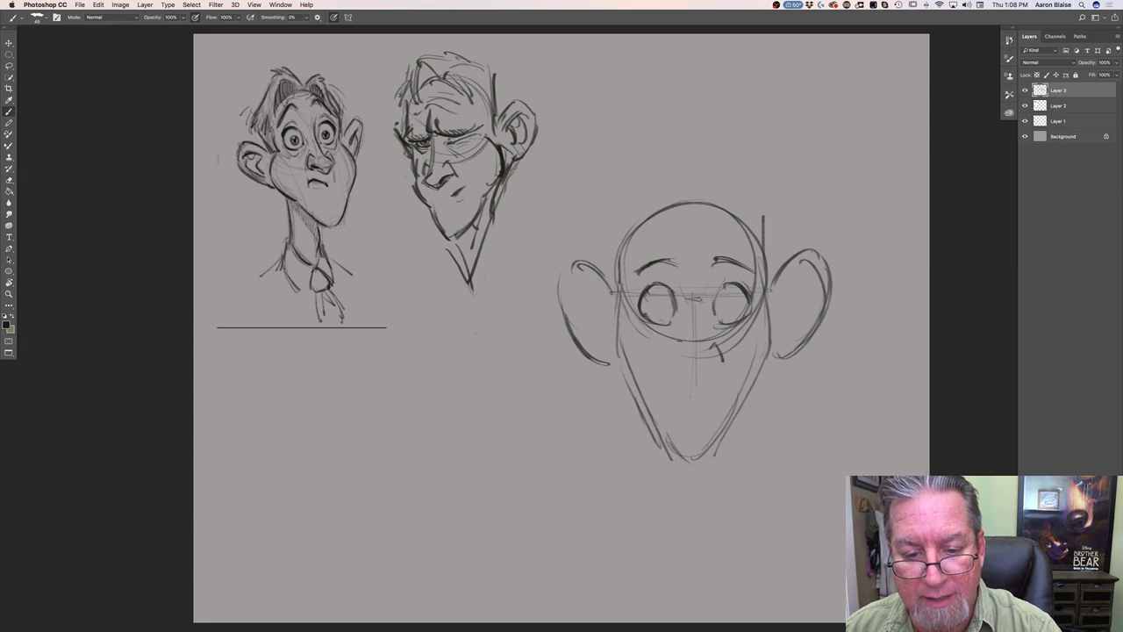
Sketch the nose, forehead wrinkles and a straight closed mouth with a lower-lip mark on the large frontal face
{"action": "left_click_drag", "start_coordinate": [709, 289], "coordinate": [701, 351]}
{"action": "mouse_move", "coordinate": [689, 302]}
{"action": "left_mouse_down"}
{"action": "mouse_move", "coordinate": [686, 356]}
{"action": "mouse_move", "coordinate": [700, 351]}
{"action": "mouse_move", "coordinate": [700, 365]}
{"action": "mouse_move", "coordinate": [687, 371]}
{"action": "mouse_move", "coordinate": [705, 375]}
{"action": "mouse_move", "coordinate": [695, 386]}
{"action": "mouse_move", "coordinate": [686, 369]}
{"action": "mouse_move", "coordinate": [710, 368]}
{"action": "mouse_move", "coordinate": [717, 343]}
{"action": "mouse_move", "coordinate": [686, 374]}
{"action": "mouse_move", "coordinate": [700, 382]}
{"action": "mouse_move", "coordinate": [672, 367]}
{"action": "left_mouse_up"}
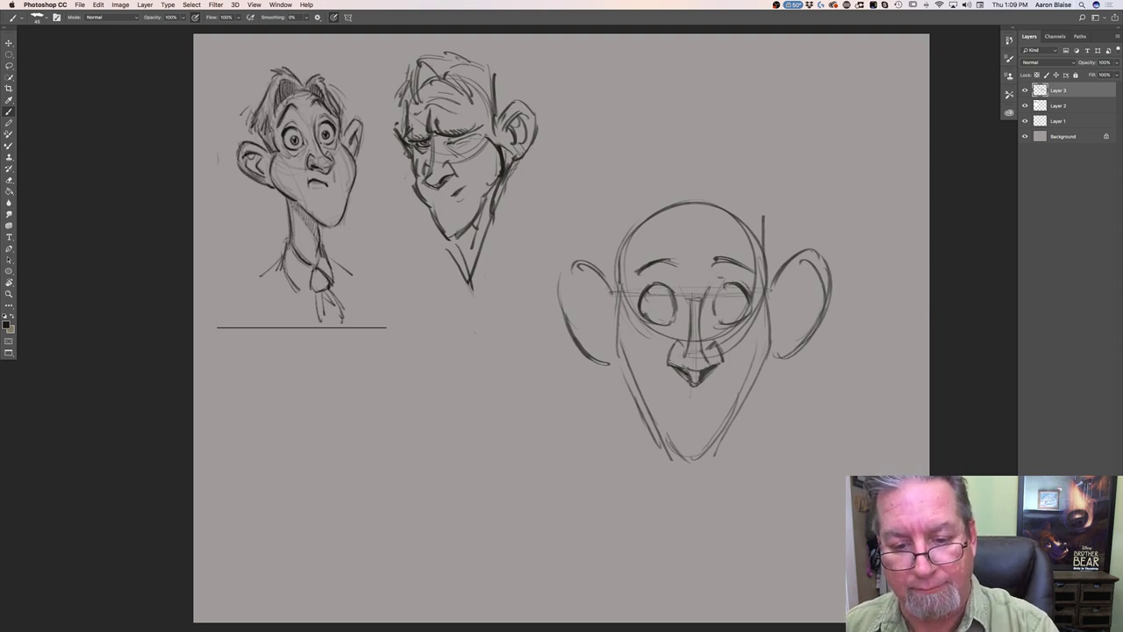
{"action": "mouse_move", "coordinate": [735, 263]}
{"action": "left_mouse_down"}
{"action": "mouse_move", "coordinate": [752, 274]}
{"action": "mouse_move", "coordinate": [742, 243]}
{"action": "mouse_move", "coordinate": [706, 243]}
{"action": "left_mouse_up"}
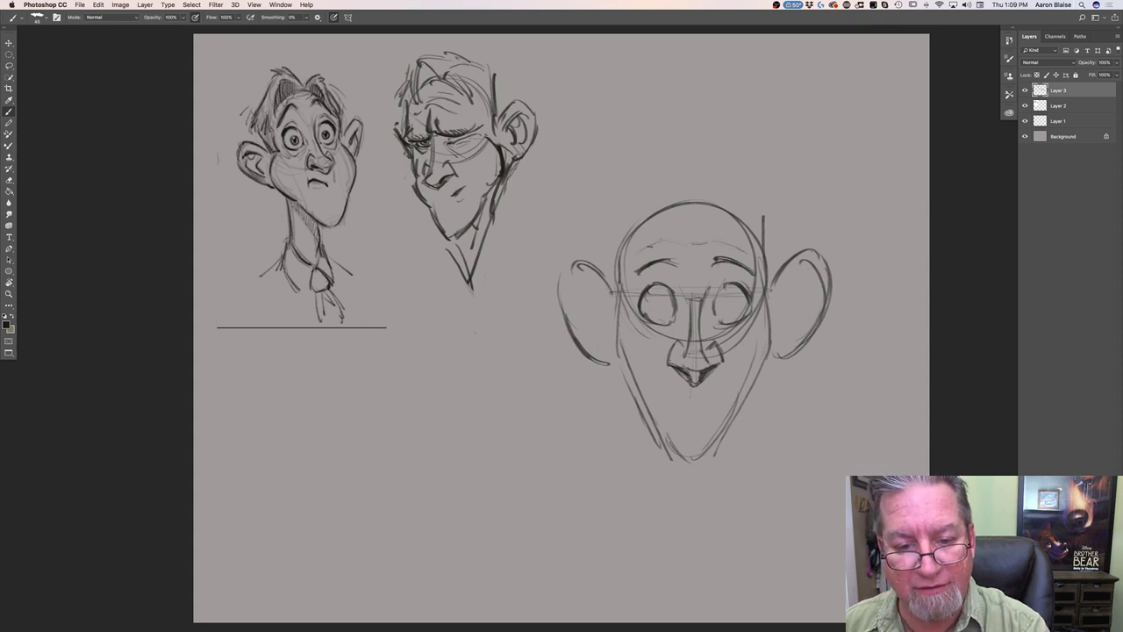
{"action": "mouse_move", "coordinate": [692, 235]}
{"action": "left_mouse_down"}
{"action": "mouse_move", "coordinate": [732, 230]}
{"action": "mouse_move", "coordinate": [663, 228]}
{"action": "left_mouse_up"}
{"action": "mouse_move", "coordinate": [705, 396]}
{"action": "left_mouse_down"}
{"action": "mouse_move", "coordinate": [674, 396]}
{"action": "mouse_move", "coordinate": [712, 397]}
{"action": "left_mouse_up"}
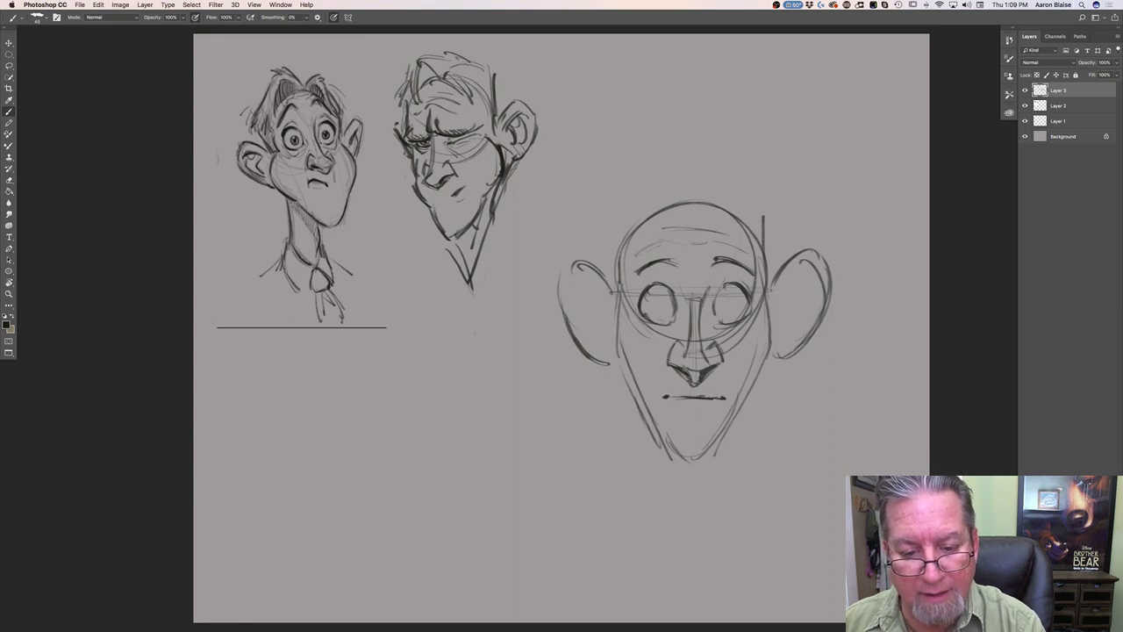
{"action": "left_click_drag", "start_coordinate": [689, 412], "coordinate": [705, 408]}
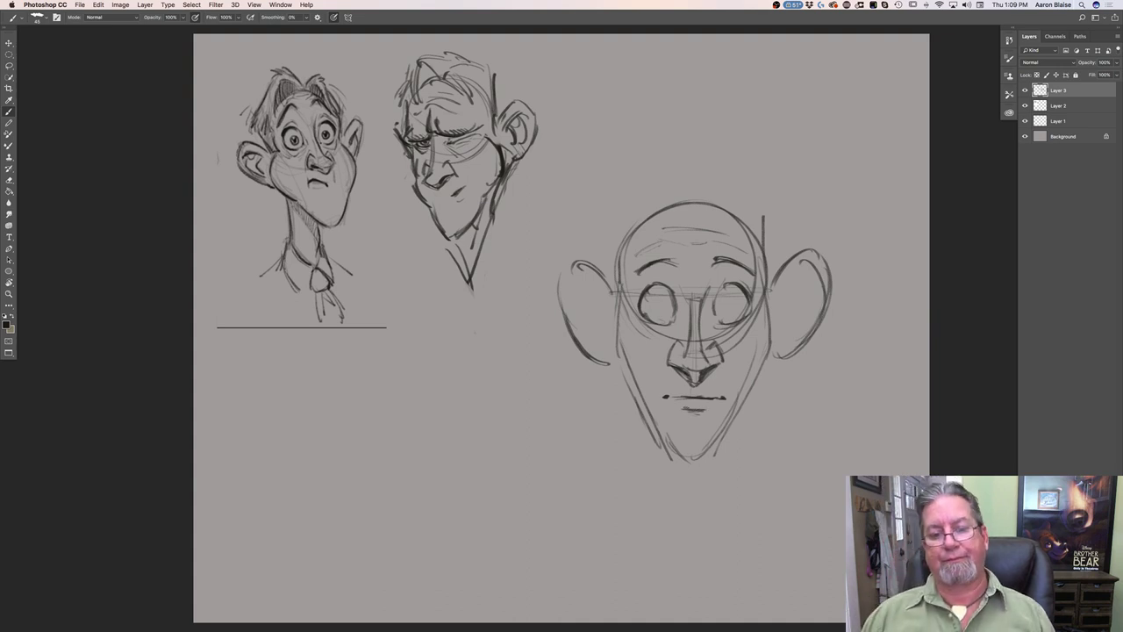
Darken the frontal face's outline with heavier brush strokes from both temples down the cheeks to the pointed chin
{"action": "mouse_move", "coordinate": [621, 294]}
{"action": "left_mouse_down"}
{"action": "mouse_move", "coordinate": [620, 356]}
{"action": "mouse_move", "coordinate": [639, 404]}
{"action": "left_mouse_up"}
{"action": "left_click_drag", "start_coordinate": [618, 342], "coordinate": [648, 416]}
{"action": "left_click_drag", "start_coordinate": [763, 291], "coordinate": [772, 358]}
{"action": "left_click_drag", "start_coordinate": [624, 277], "coordinate": [622, 353]}
{"action": "left_click_drag", "start_coordinate": [769, 358], "coordinate": [715, 452]}
{"action": "left_click_drag", "start_coordinate": [742, 409], "coordinate": [695, 465]}
{"action": "left_click_drag", "start_coordinate": [631, 401], "coordinate": [677, 465]}
{"action": "left_click_drag", "start_coordinate": [647, 419], "coordinate": [685, 467]}
{"action": "left_click_drag", "start_coordinate": [674, 456], "coordinate": [703, 465]}
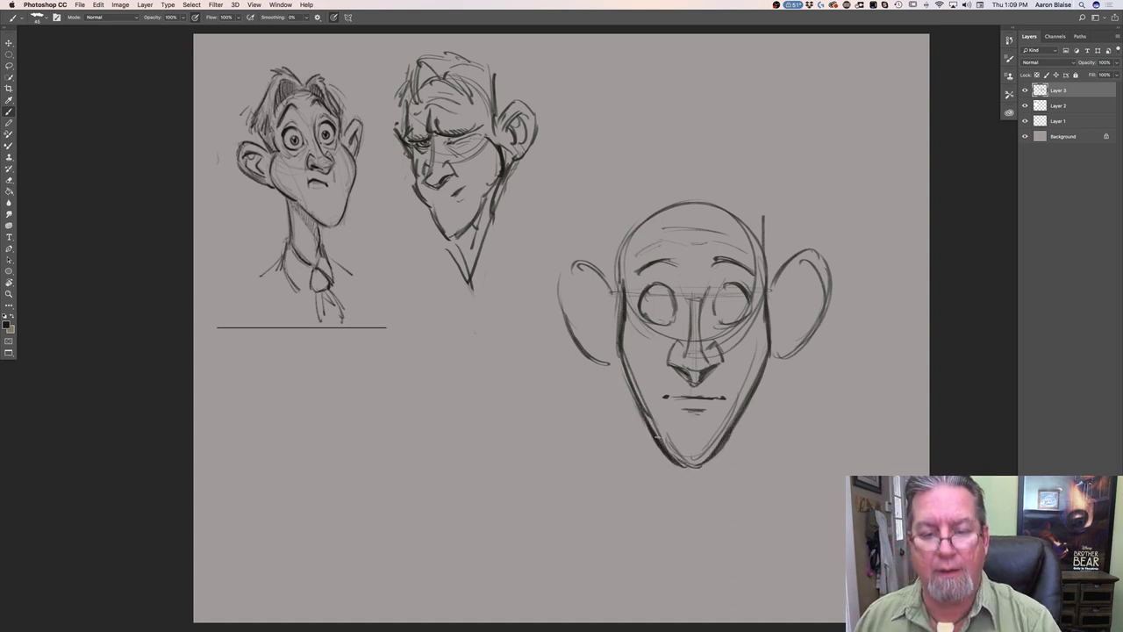
Darken the outlines of both eyes and the nose, and draw round irises with dark pupils inside the eyes
{"action": "mouse_move", "coordinate": [724, 287]}
{"action": "left_mouse_down"}
{"action": "mouse_move", "coordinate": [715, 311]}
{"action": "mouse_move", "coordinate": [751, 309]}
{"action": "left_mouse_up"}
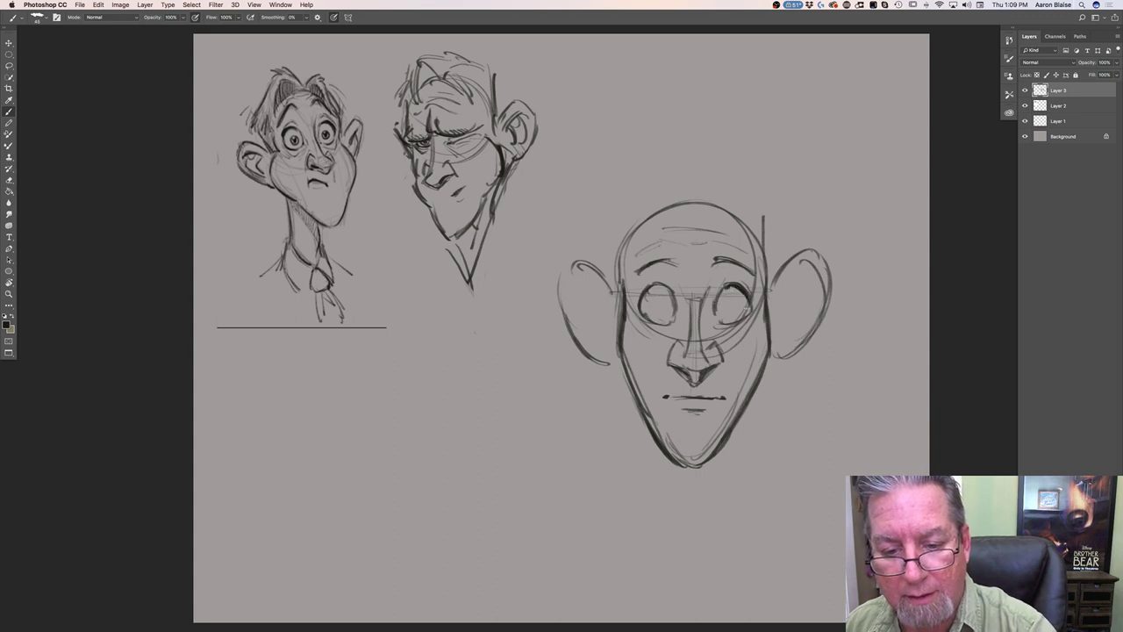
{"action": "mouse_move", "coordinate": [658, 285]}
{"action": "left_mouse_down"}
{"action": "mouse_move", "coordinate": [641, 314]}
{"action": "mouse_move", "coordinate": [650, 292]}
{"action": "mouse_move", "coordinate": [674, 351]}
{"action": "left_mouse_up"}
{"action": "mouse_move", "coordinate": [679, 342]}
{"action": "left_mouse_down"}
{"action": "mouse_move", "coordinate": [666, 364]}
{"action": "mouse_move", "coordinate": [704, 372]}
{"action": "left_mouse_up"}
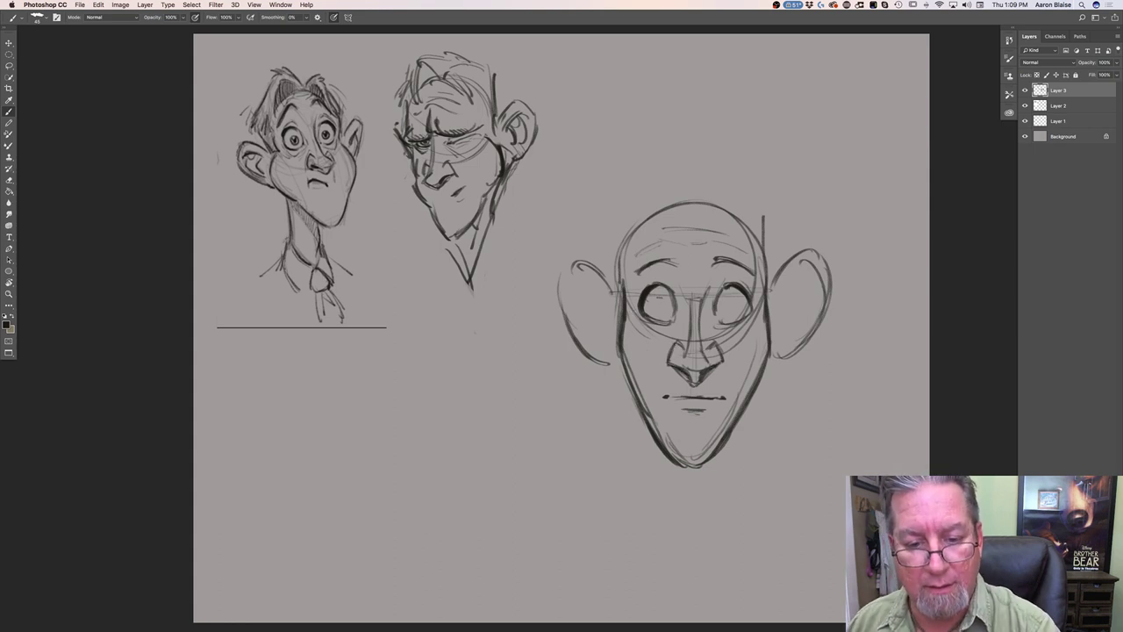
{"action": "left_click_drag", "start_coordinate": [666, 300], "coordinate": [653, 309]}
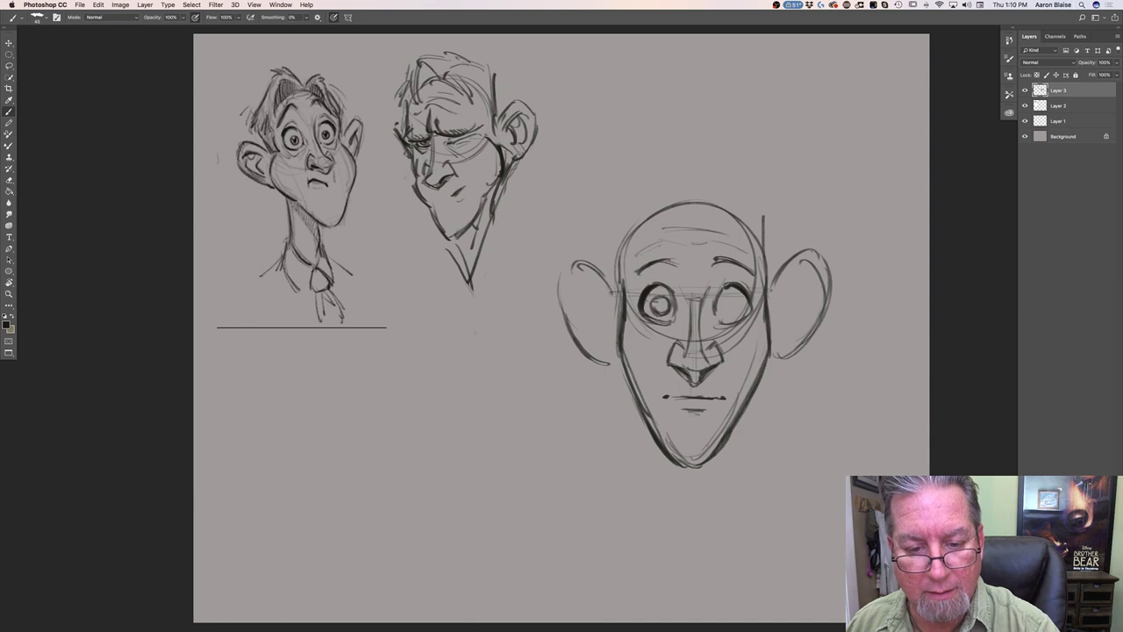
{"action": "mouse_move", "coordinate": [738, 299]}
{"action": "left_mouse_down"}
{"action": "mouse_move", "coordinate": [721, 314]}
{"action": "mouse_move", "coordinate": [739, 312]}
{"action": "left_mouse_up"}
{"action": "mouse_move", "coordinate": [669, 297]}
{"action": "left_mouse_down"}
{"action": "mouse_move", "coordinate": [667, 314]}
{"action": "mouse_move", "coordinate": [654, 302]}
{"action": "left_mouse_up"}
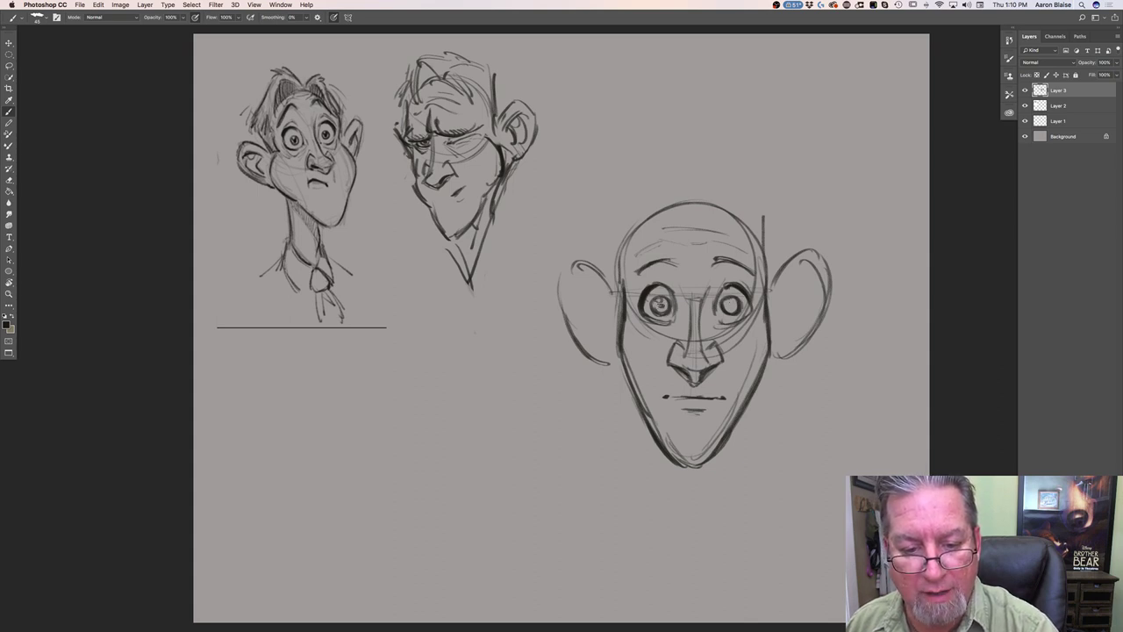
{"action": "left_click_drag", "start_coordinate": [669, 297], "coordinate": [651, 308]}
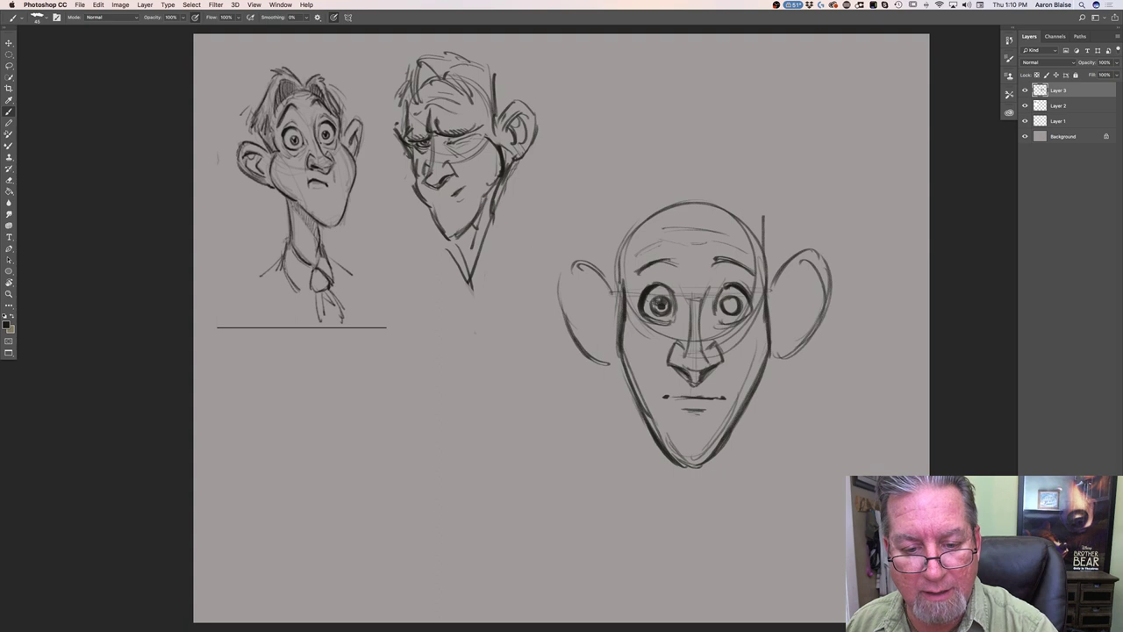
{"action": "left_click_drag", "start_coordinate": [734, 302], "coordinate": [732, 307]}
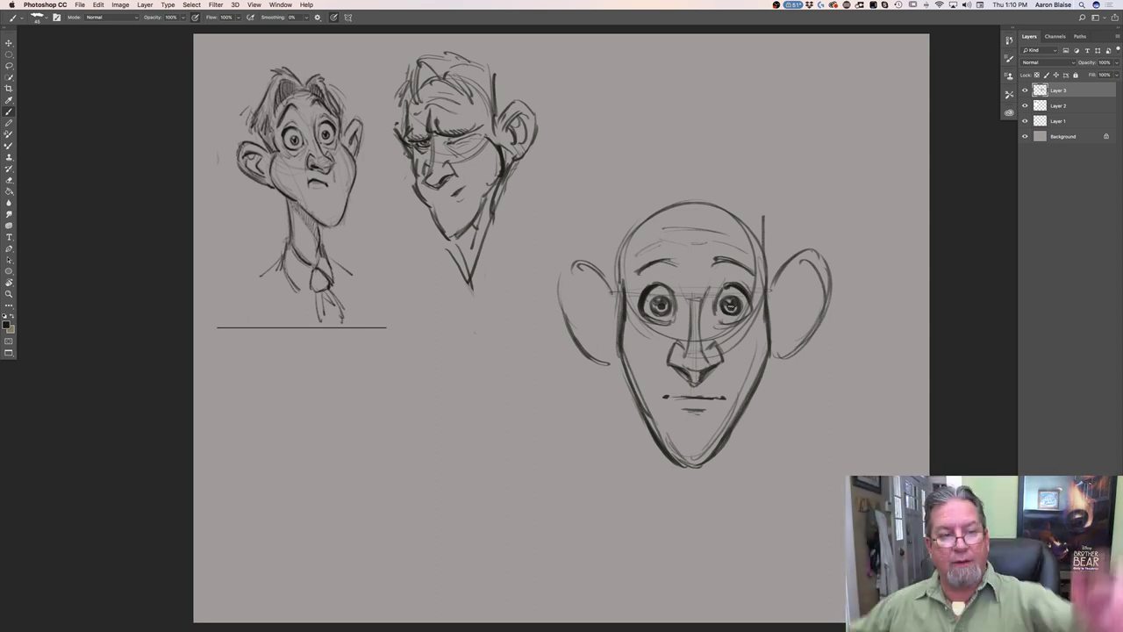
Reinforce the outer contours of both large ears with darker strokes
{"action": "mouse_move", "coordinate": [593, 267]}
{"action": "left_mouse_down"}
{"action": "mouse_move", "coordinate": [617, 298]}
{"action": "mouse_move", "coordinate": [569, 273]}
{"action": "mouse_move", "coordinate": [579, 337]}
{"action": "left_mouse_up"}
{"action": "left_click_drag", "start_coordinate": [567, 286], "coordinate": [601, 360]}
{"action": "left_click_drag", "start_coordinate": [565, 314], "coordinate": [607, 358]}
{"action": "mouse_move", "coordinate": [771, 283]}
{"action": "left_mouse_down"}
{"action": "mouse_move", "coordinate": [800, 249]}
{"action": "mouse_move", "coordinate": [821, 304]}
{"action": "mouse_move", "coordinate": [787, 358]}
{"action": "left_mouse_up"}
{"action": "left_click_drag", "start_coordinate": [825, 286], "coordinate": [772, 361]}
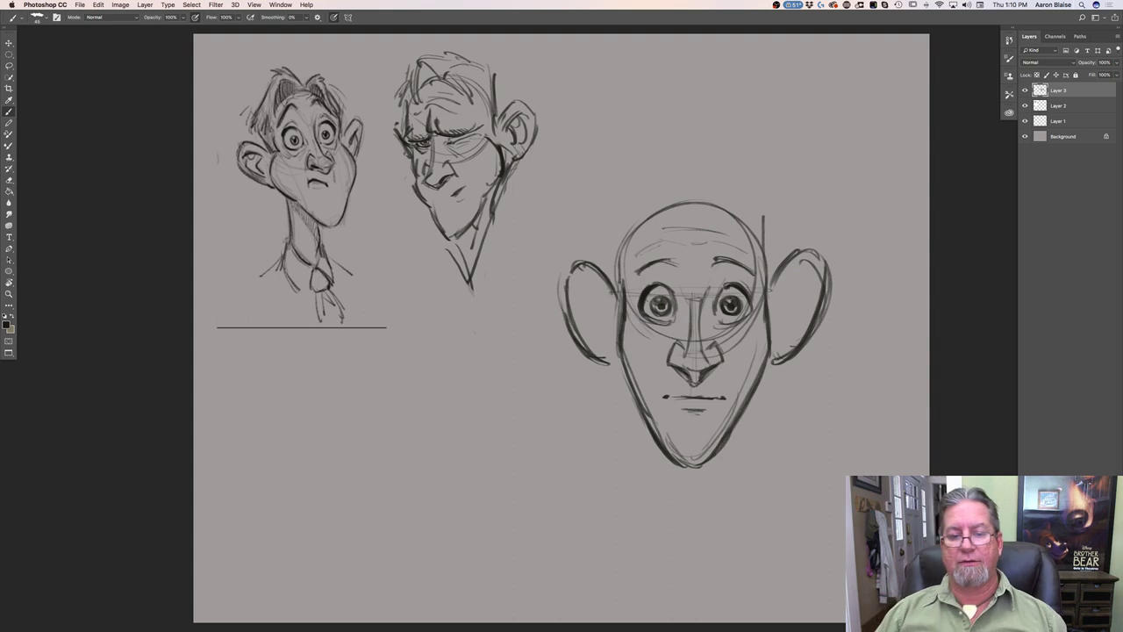
Sketch dark sideburns and spiky, parted tufts of hair over the top of the frontal head
{"action": "left_click_drag", "start_coordinate": [623, 293], "coordinate": [626, 249]}
{"action": "mouse_move", "coordinate": [690, 178]}
{"action": "left_mouse_down"}
{"action": "mouse_move", "coordinate": [704, 209]}
{"action": "mouse_move", "coordinate": [649, 220]}
{"action": "mouse_move", "coordinate": [646, 240]}
{"action": "mouse_move", "coordinate": [718, 207]}
{"action": "left_mouse_up"}
{"action": "mouse_move", "coordinate": [654, 183]}
{"action": "left_mouse_down"}
{"action": "mouse_move", "coordinate": [691, 159]}
{"action": "mouse_move", "coordinate": [619, 221]}
{"action": "mouse_move", "coordinate": [621, 295]}
{"action": "left_mouse_up"}
{"action": "left_click_drag", "start_coordinate": [605, 221], "coordinate": [619, 279]}
{"action": "left_click_drag", "start_coordinate": [640, 181], "coordinate": [658, 165]}
{"action": "mouse_move", "coordinate": [716, 202]}
{"action": "left_mouse_down"}
{"action": "mouse_move", "coordinate": [746, 186]}
{"action": "mouse_move", "coordinate": [779, 237]}
{"action": "mouse_move", "coordinate": [770, 272]}
{"action": "left_mouse_up"}
{"action": "left_click_drag", "start_coordinate": [777, 225], "coordinate": [768, 282]}
{"action": "mouse_move", "coordinate": [718, 183]}
{"action": "left_mouse_down"}
{"action": "mouse_move", "coordinate": [777, 226]}
{"action": "mouse_move", "coordinate": [746, 189]}
{"action": "mouse_move", "coordinate": [756, 239]}
{"action": "left_mouse_up"}
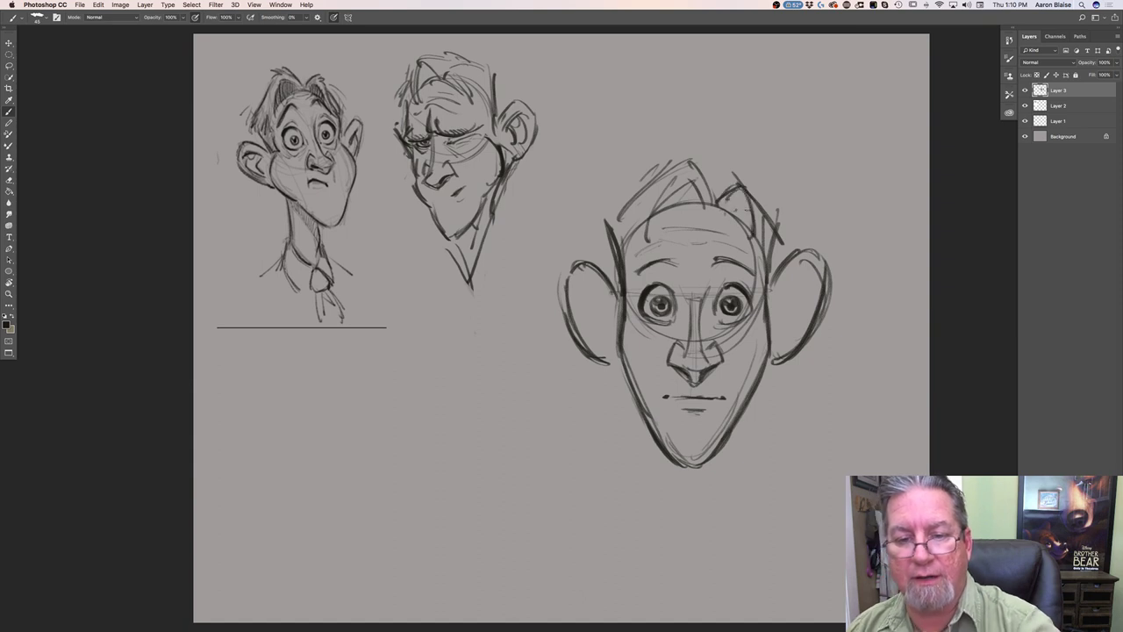
{"action": "left_click_drag", "start_coordinate": [617, 220], "coordinate": [621, 245]}
Draw a long thin neck below the jaw with an open shirt collar, a tie knot and a shoulder line
{"action": "left_click_drag", "start_coordinate": [654, 437], "coordinate": [649, 533]}
{"action": "left_click_drag", "start_coordinate": [730, 438], "coordinate": [720, 522]}
{"action": "left_click_drag", "start_coordinate": [663, 449], "coordinate": [657, 530]}
{"action": "left_click_drag", "start_coordinate": [721, 488], "coordinate": [689, 549]}
{"action": "left_click_drag", "start_coordinate": [652, 514], "coordinate": [692, 553]}
{"action": "mouse_move", "coordinate": [724, 509]}
{"action": "left_mouse_down"}
{"action": "mouse_move", "coordinate": [748, 556]}
{"action": "mouse_move", "coordinate": [720, 589]}
{"action": "left_mouse_up"}
{"action": "left_click_drag", "start_coordinate": [742, 550], "coordinate": [721, 593]}
{"action": "left_click_drag", "start_coordinate": [686, 551], "coordinate": [663, 595]}
{"action": "mouse_move", "coordinate": [655, 507]}
{"action": "left_mouse_down"}
{"action": "mouse_move", "coordinate": [637, 534]}
{"action": "mouse_move", "coordinate": [660, 596]}
{"action": "left_mouse_up"}
{"action": "mouse_move", "coordinate": [674, 551]}
{"action": "left_mouse_down"}
{"action": "mouse_move", "coordinate": [685, 561]}
{"action": "mouse_move", "coordinate": [672, 600]}
{"action": "mouse_move", "coordinate": [710, 593]}
{"action": "left_mouse_up"}
{"action": "left_click_drag", "start_coordinate": [676, 596], "coordinate": [707, 597]}
{"action": "left_click_drag", "start_coordinate": [698, 600], "coordinate": [700, 610]}
{"action": "left_click_drag", "start_coordinate": [743, 562], "coordinate": [765, 577]}
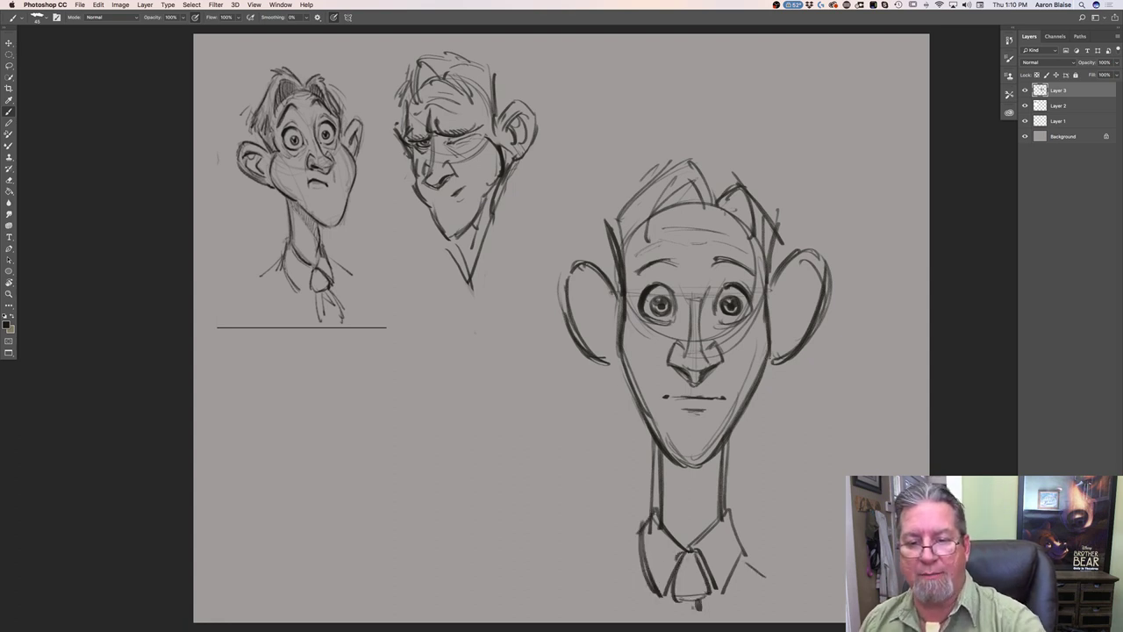
Sketch the inner folds of both ears on the frontal head
{"action": "mouse_move", "coordinate": [789, 305]}
{"action": "left_mouse_down"}
{"action": "mouse_move", "coordinate": [788, 327]}
{"action": "mouse_move", "coordinate": [812, 272]}
{"action": "mouse_move", "coordinate": [807, 306]}
{"action": "left_mouse_up"}
{"action": "left_click_drag", "start_coordinate": [808, 303], "coordinate": [778, 349]}
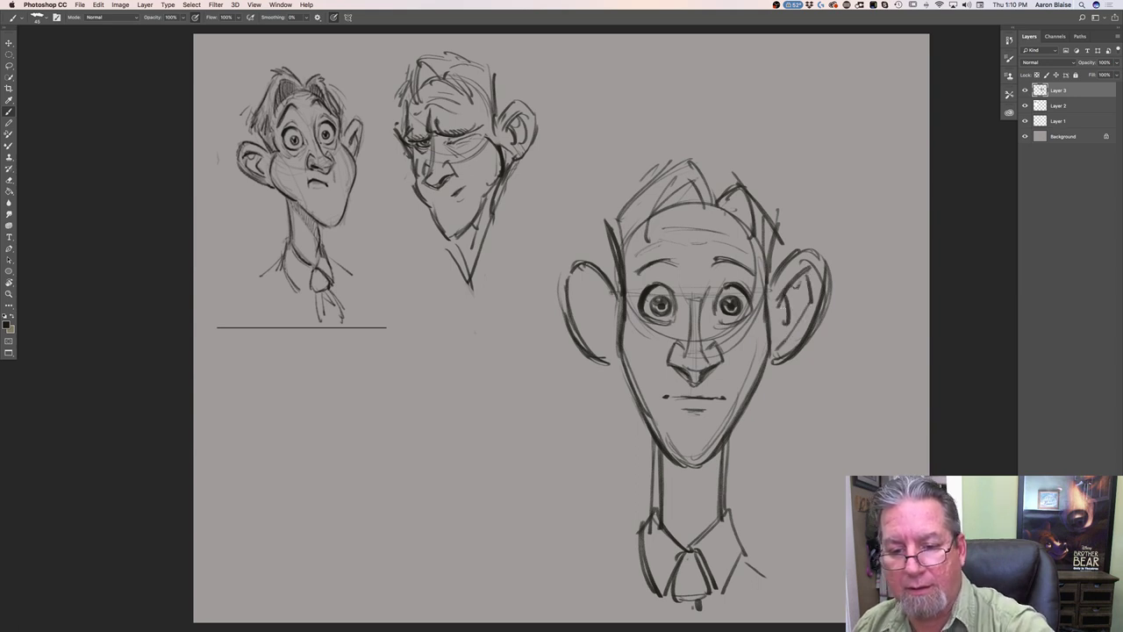
{"action": "mouse_move", "coordinate": [589, 279]}
{"action": "left_mouse_down"}
{"action": "mouse_move", "coordinate": [609, 313]}
{"action": "mouse_move", "coordinate": [604, 300]}
{"action": "mouse_move", "coordinate": [600, 335]}
{"action": "left_mouse_up"}
Add more strokes to the tufts and hairline, and thicken the jaw contour down to the chin
{"action": "left_click_drag", "start_coordinate": [688, 157], "coordinate": [714, 184]}
{"action": "left_click_drag", "start_coordinate": [683, 161], "coordinate": [695, 155]}
{"action": "mouse_move", "coordinate": [721, 213]}
{"action": "left_mouse_down"}
{"action": "mouse_move", "coordinate": [753, 246]}
{"action": "mouse_move", "coordinate": [742, 234]}
{"action": "left_mouse_up"}
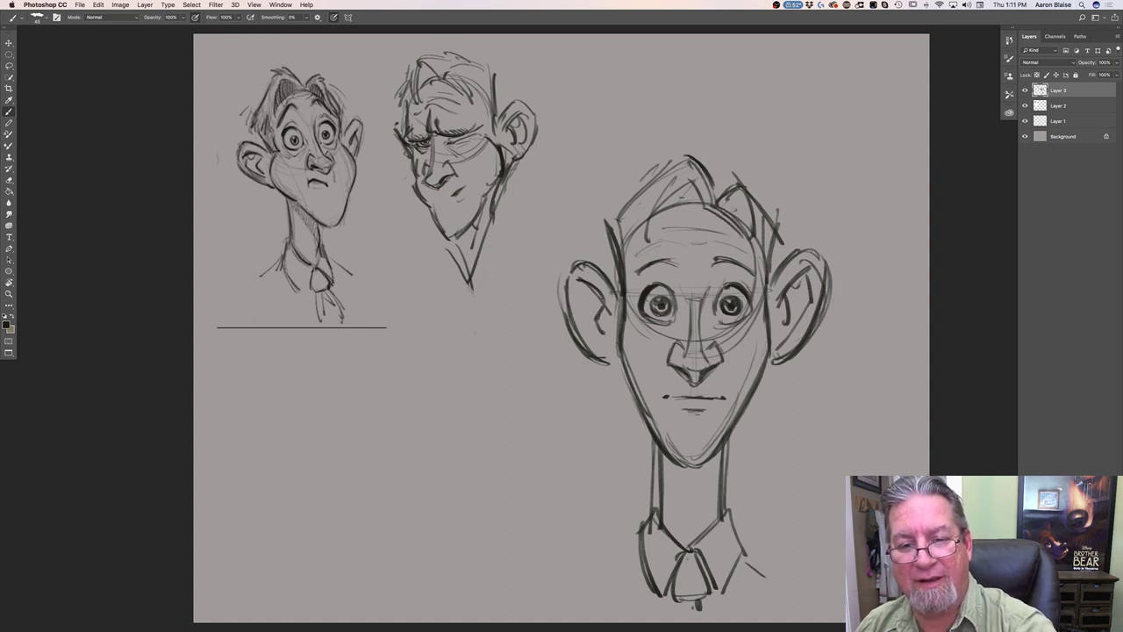
{"action": "mouse_move", "coordinate": [670, 209]}
{"action": "left_mouse_down"}
{"action": "mouse_move", "coordinate": [634, 241]}
{"action": "mouse_move", "coordinate": [641, 250]}
{"action": "mouse_move", "coordinate": [627, 244]}
{"action": "left_mouse_up"}
{"action": "mouse_move", "coordinate": [625, 316]}
{"action": "left_mouse_down"}
{"action": "mouse_move", "coordinate": [626, 386]}
{"action": "mouse_move", "coordinate": [672, 451]}
{"action": "left_mouse_up"}
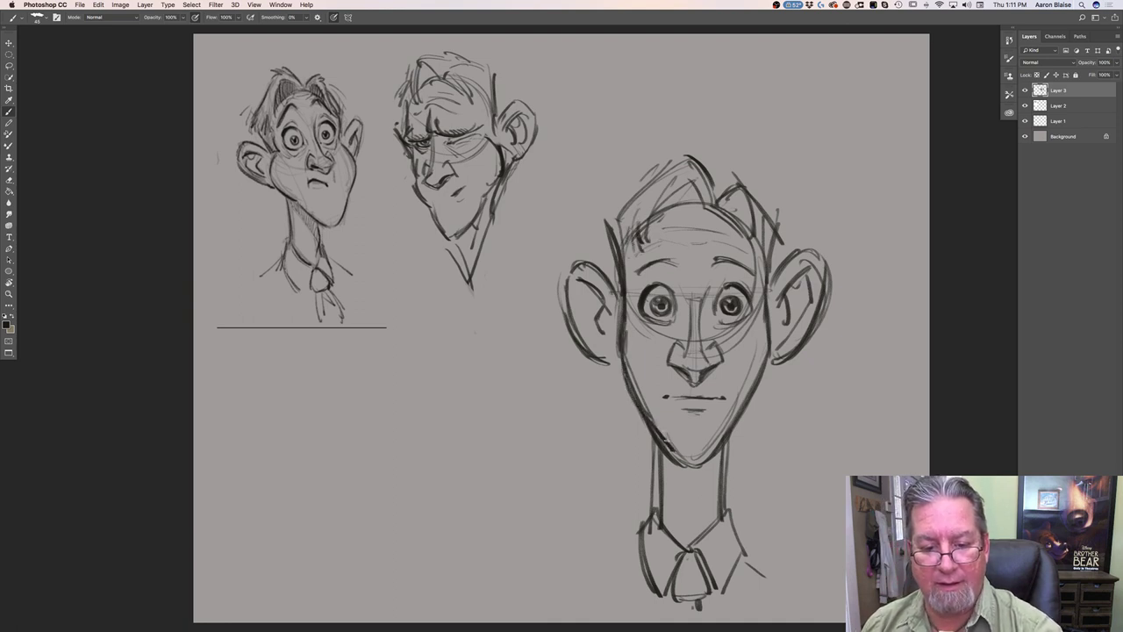
{"action": "left_click_drag", "start_coordinate": [628, 363], "coordinate": [684, 459]}
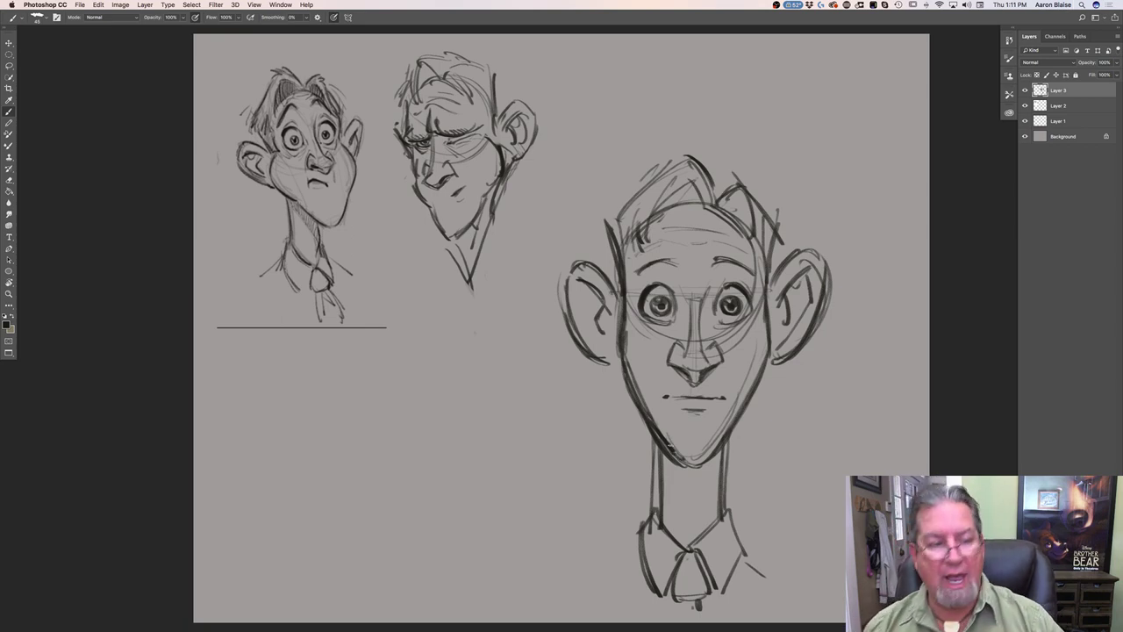
{"action": "left_click", "coordinate": [99, 6]}
{"action": "left_click", "coordinate": [119, 179]}
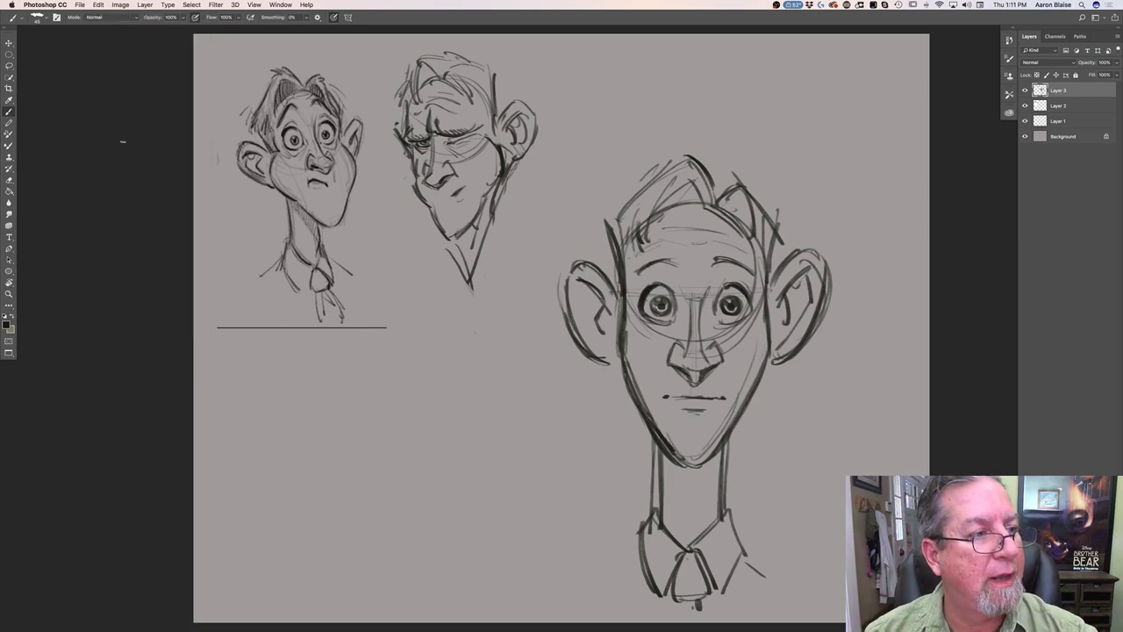
{"action": "left_click", "coordinate": [99, 4]}
{"action": "left_click", "coordinate": [129, 189]}
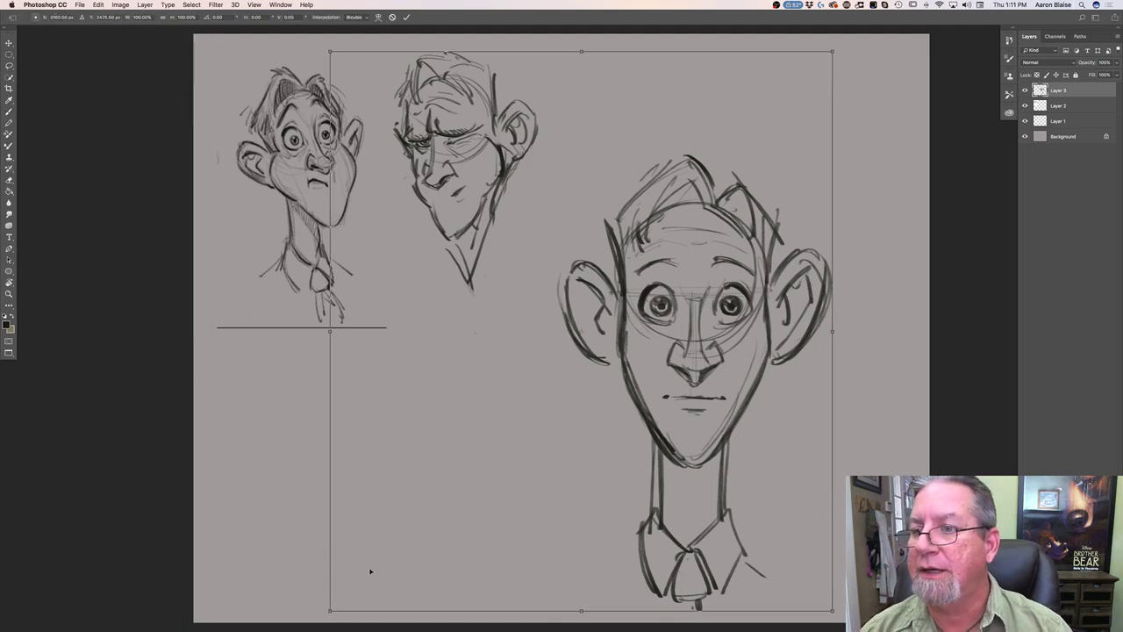
{"action": "mouse_move", "coordinate": [330, 610]}
{"action": "left_mouse_down"}
{"action": "mouse_move", "coordinate": [370, 584]}
{"action": "mouse_move", "coordinate": [343, 593]}
{"action": "left_mouse_up"}
{"action": "key", "text": "Return"}
Lasso the frontal head with its neck and collar, scale it to about 56%, and move it into line beside the two smaller heads
{"action": "key", "text": "super+minus"}
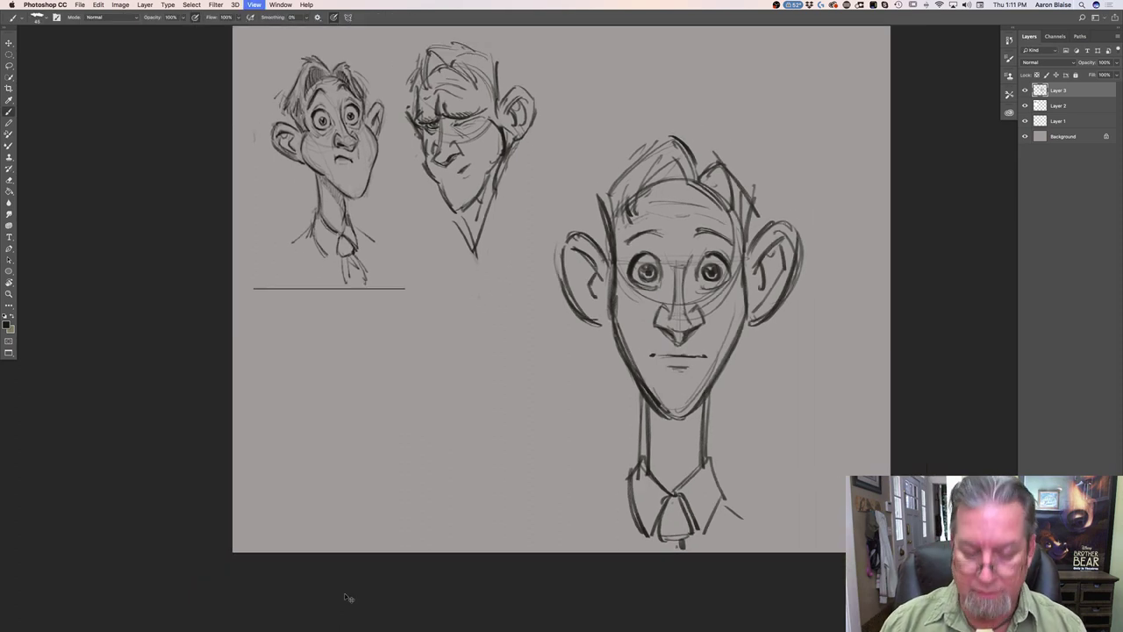
{"action": "key", "text": "super+minus"}
{"action": "left_click", "coordinate": [9, 67]}
{"action": "mouse_move", "coordinate": [540, 360]}
{"action": "left_mouse_down"}
{"action": "mouse_move", "coordinate": [538, 286]}
{"action": "mouse_move", "coordinate": [754, 297]}
{"action": "mouse_move", "coordinate": [550, 340]}
{"action": "mouse_move", "coordinate": [539, 356]}
{"action": "left_mouse_up"}
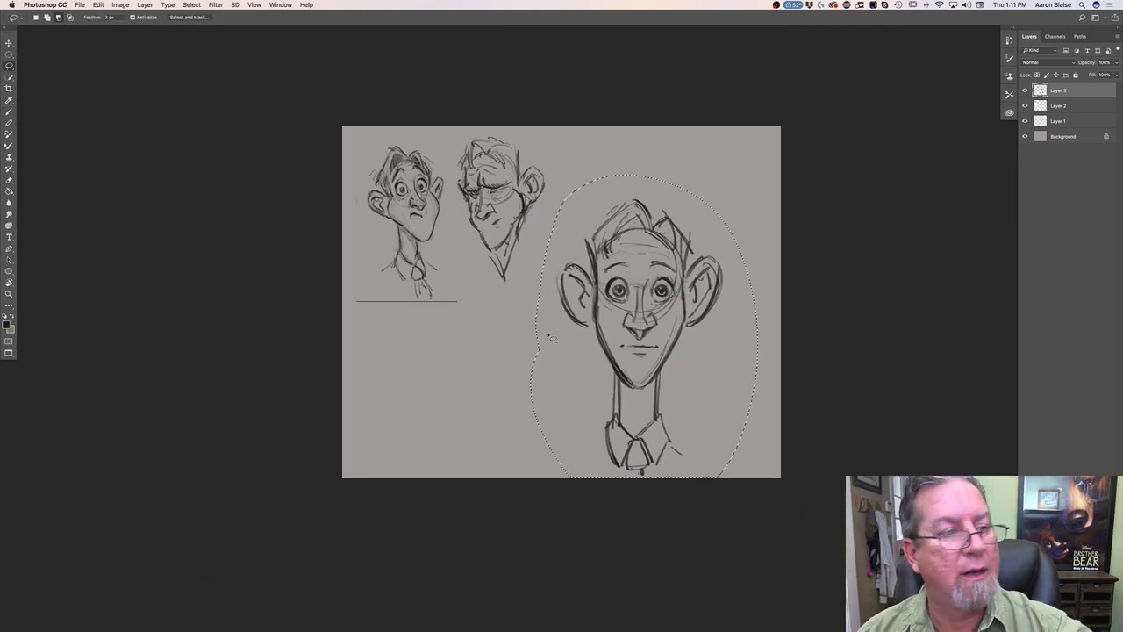
{"action": "left_click", "coordinate": [98, 4]}
{"action": "left_click", "coordinate": [127, 191]}
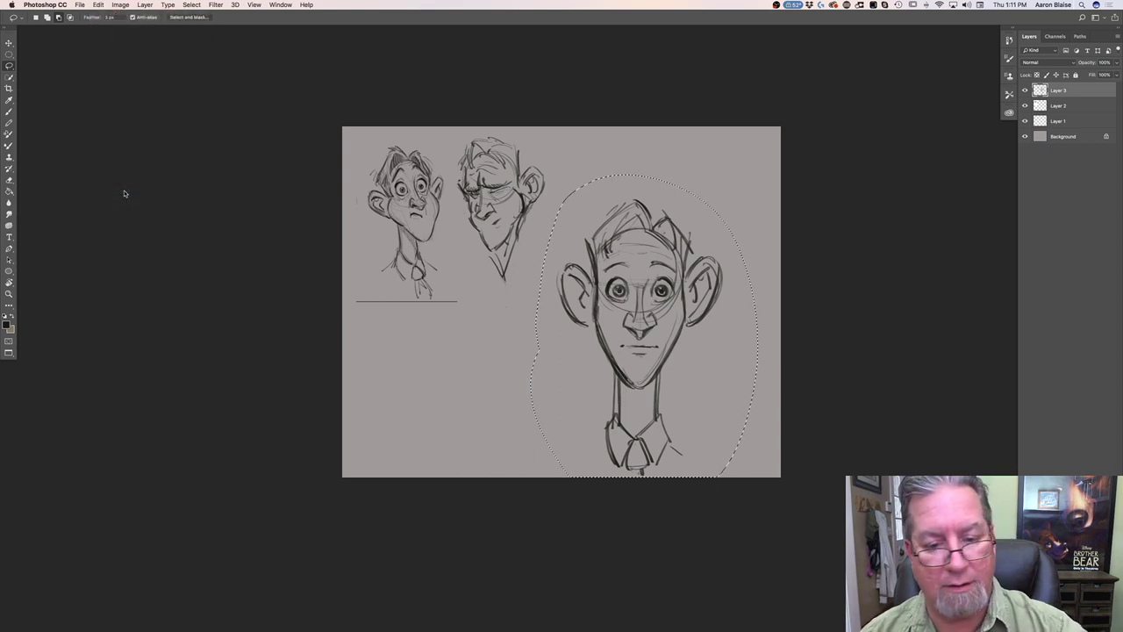
{"action": "left_click_drag", "start_coordinate": [760, 478], "coordinate": [643, 353]}
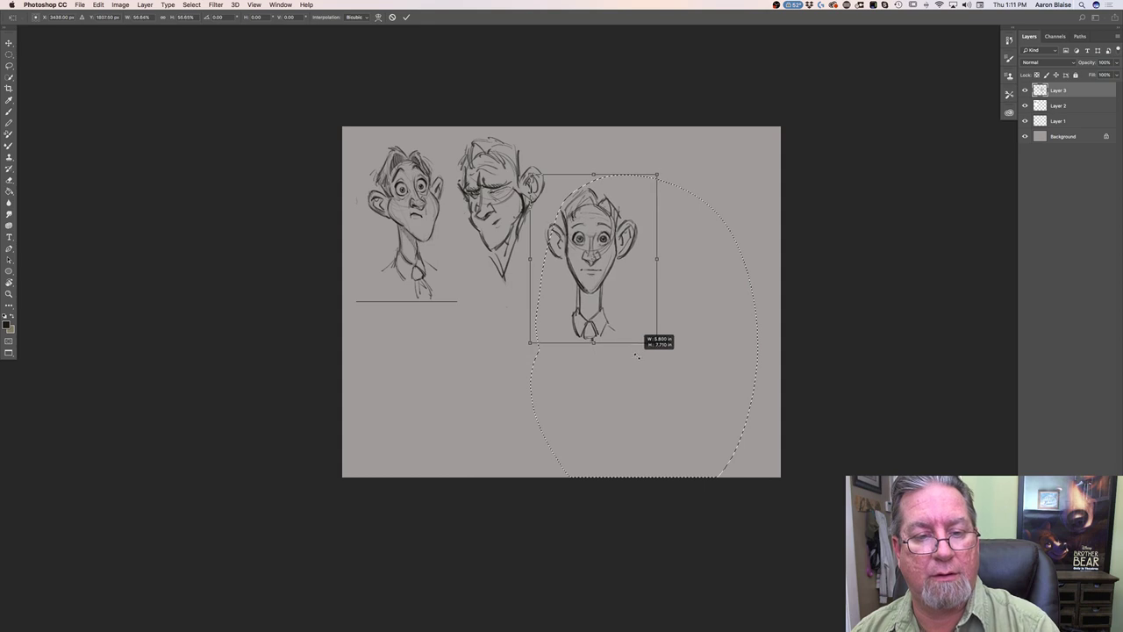
{"action": "left_click_drag", "start_coordinate": [567, 307], "coordinate": [575, 263]}
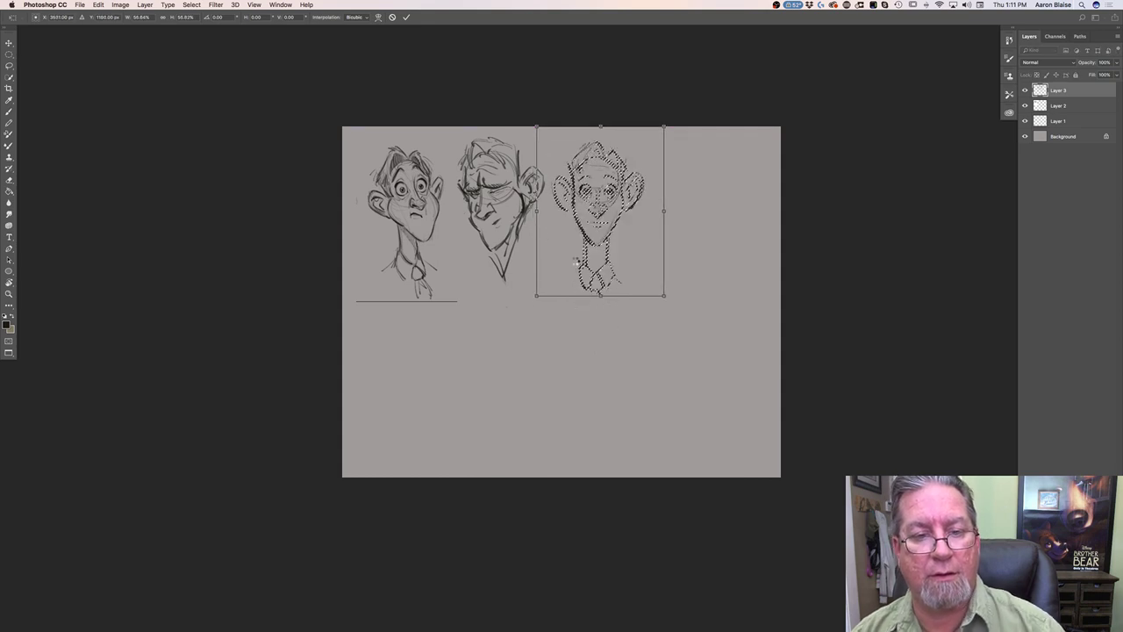
{"action": "key", "text": "Return"}
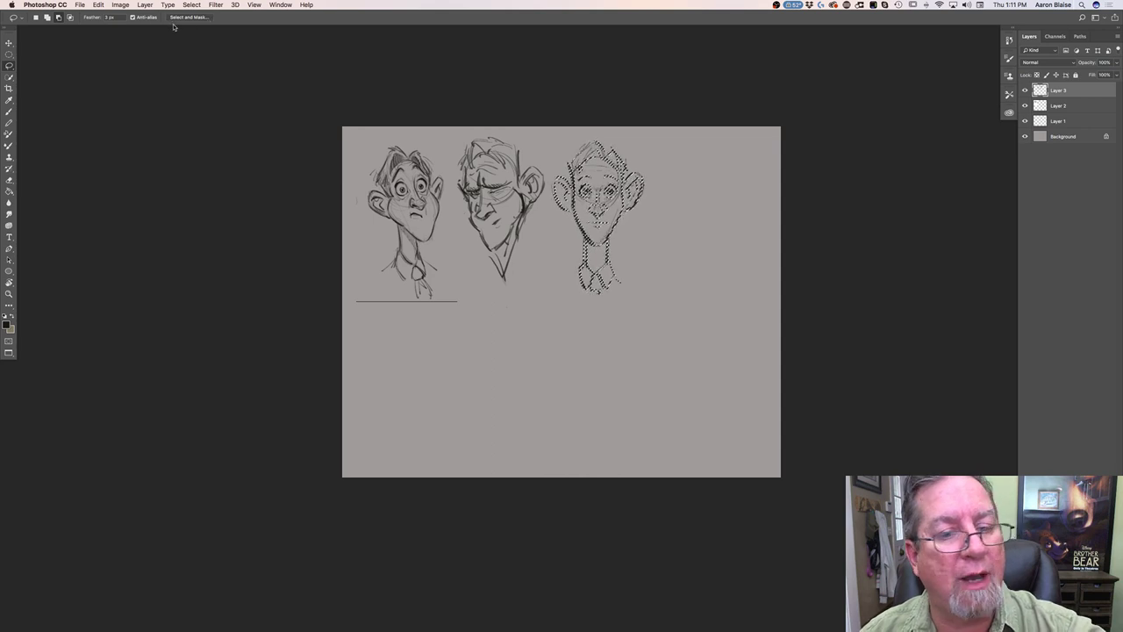
Deselect the resized head and brush shoulder lines sloping away from its collar
{"action": "key", "text": "super+plus"}
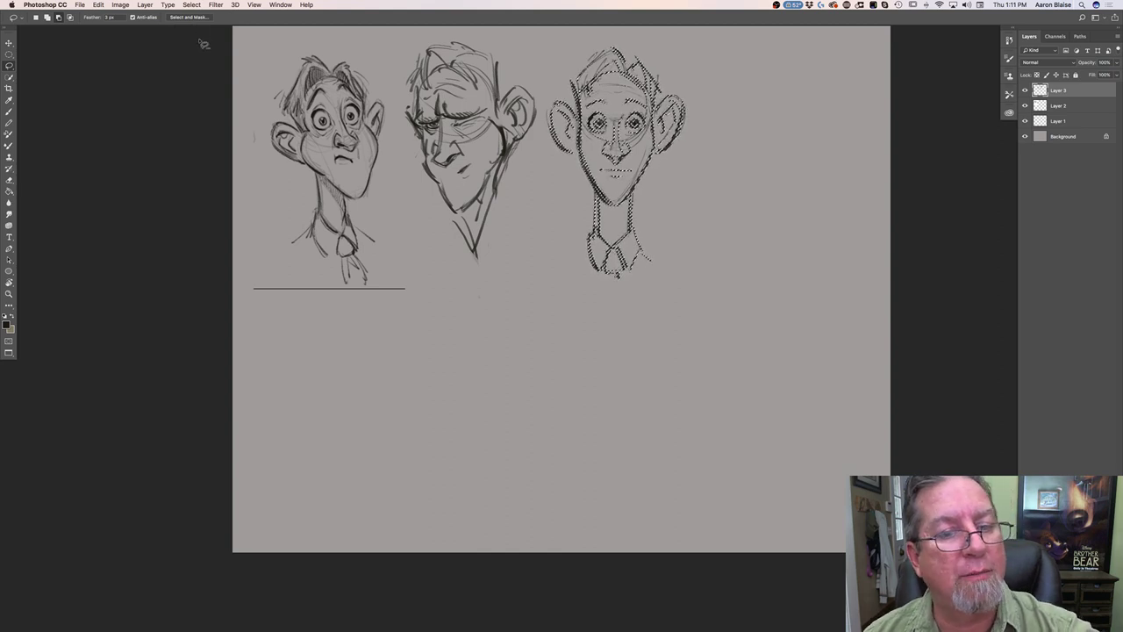
{"action": "left_click", "coordinate": [145, 4]}
{"action": "left_click", "coordinate": [162, 136]}
{"action": "left_click", "coordinate": [144, 4]}
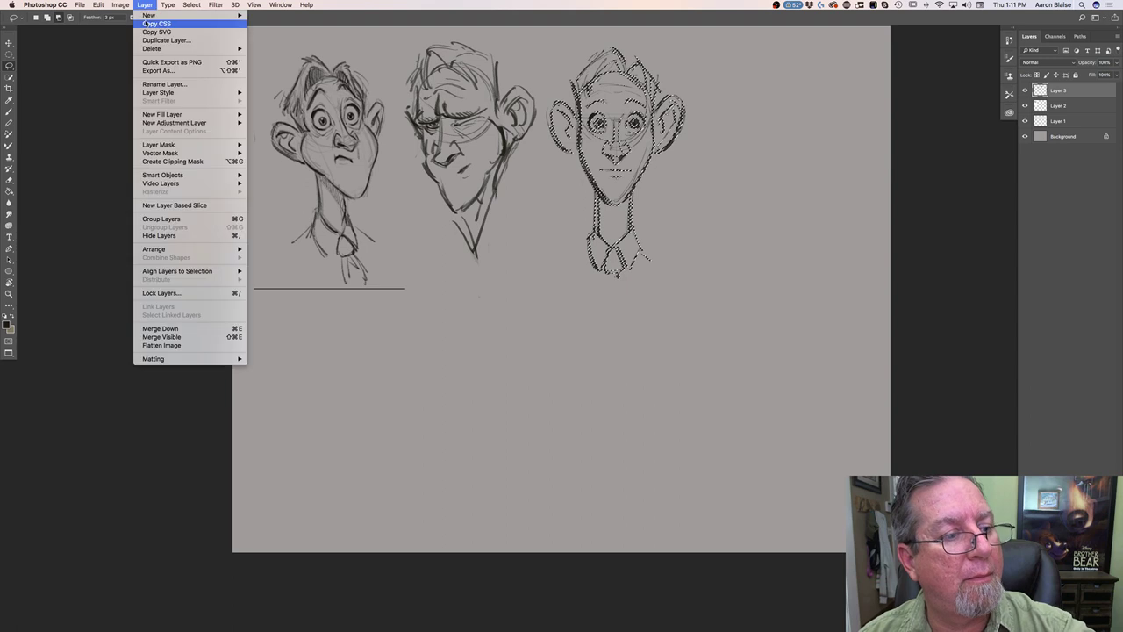
{"action": "mouse_move", "coordinate": [158, 114]}
{"action": "mouse_move", "coordinate": [192, 4]}
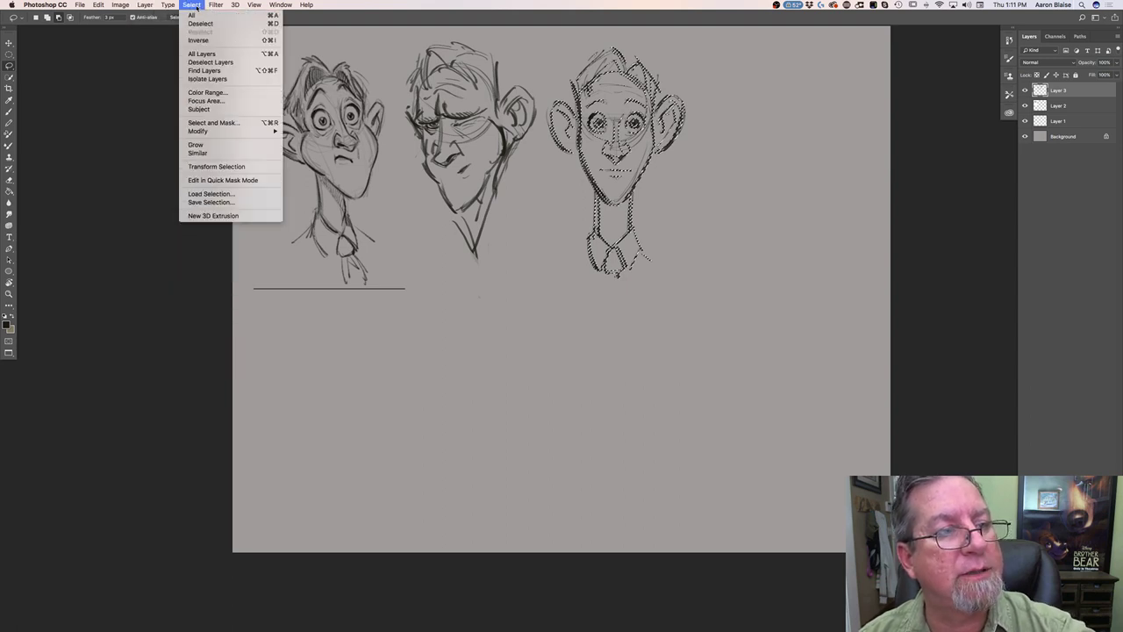
{"action": "left_click", "coordinate": [194, 23]}
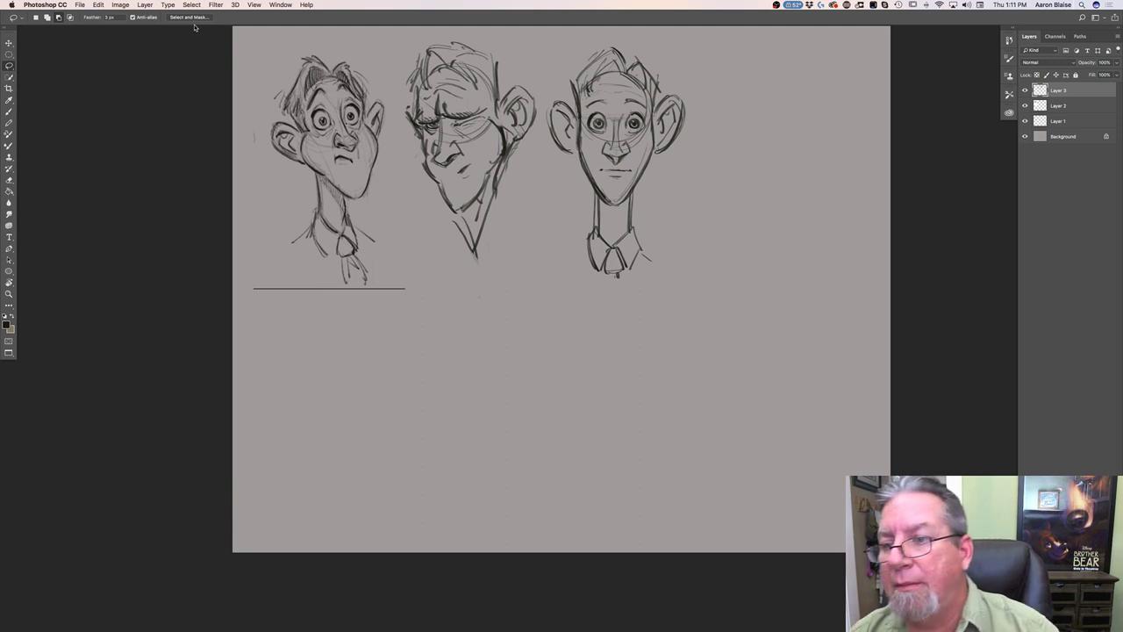
{"action": "key", "text": "b"}
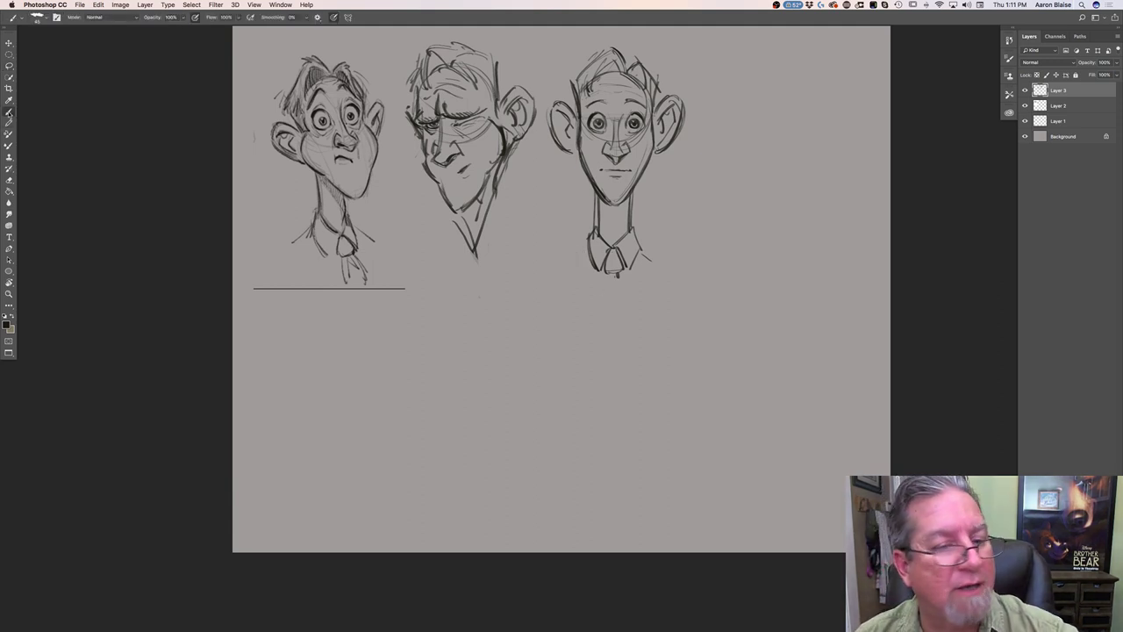
{"action": "mouse_move", "coordinate": [586, 249]}
{"action": "left_mouse_down"}
{"action": "mouse_move", "coordinate": [575, 258]}
{"action": "mouse_move", "coordinate": [653, 260]}
{"action": "left_mouse_up"}
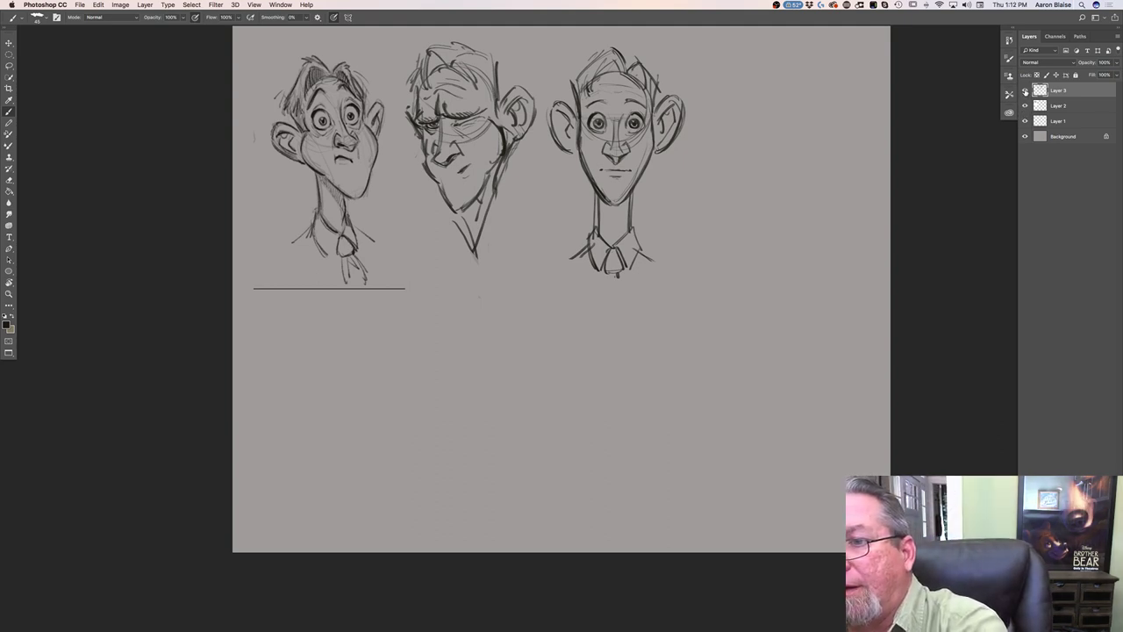
Hide Layer 1, Layer 2 and Layer 3, and add a new empty layer above them for a fresh drawing
{"action": "left_click_drag", "start_coordinate": [1024, 120], "coordinate": [1023, 93]}
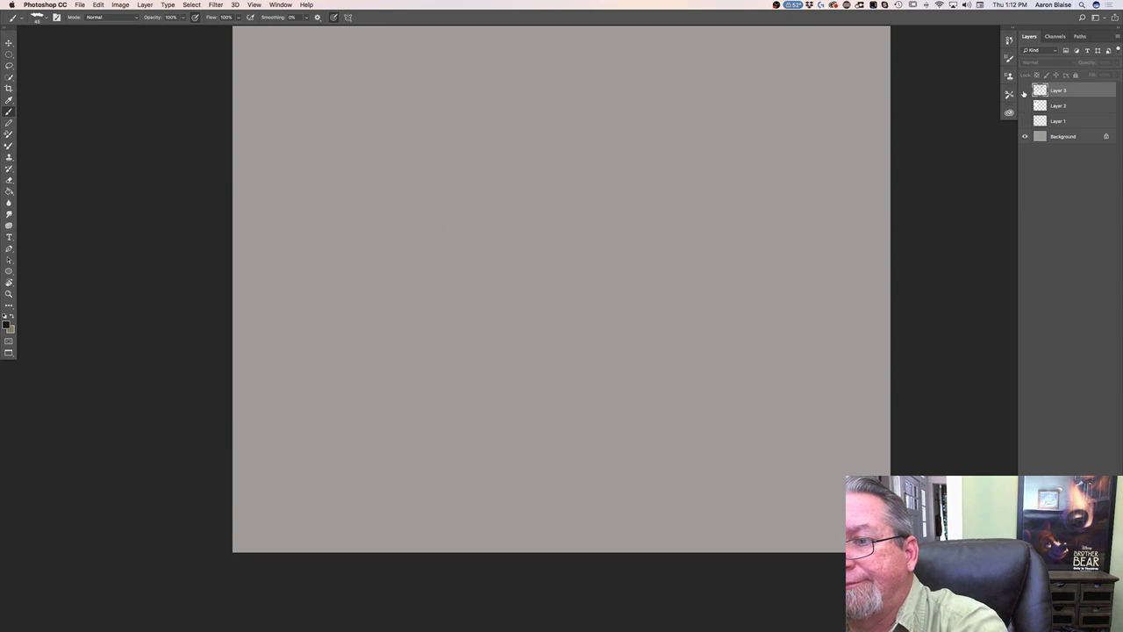
{"action": "key", "text": "super+0"}
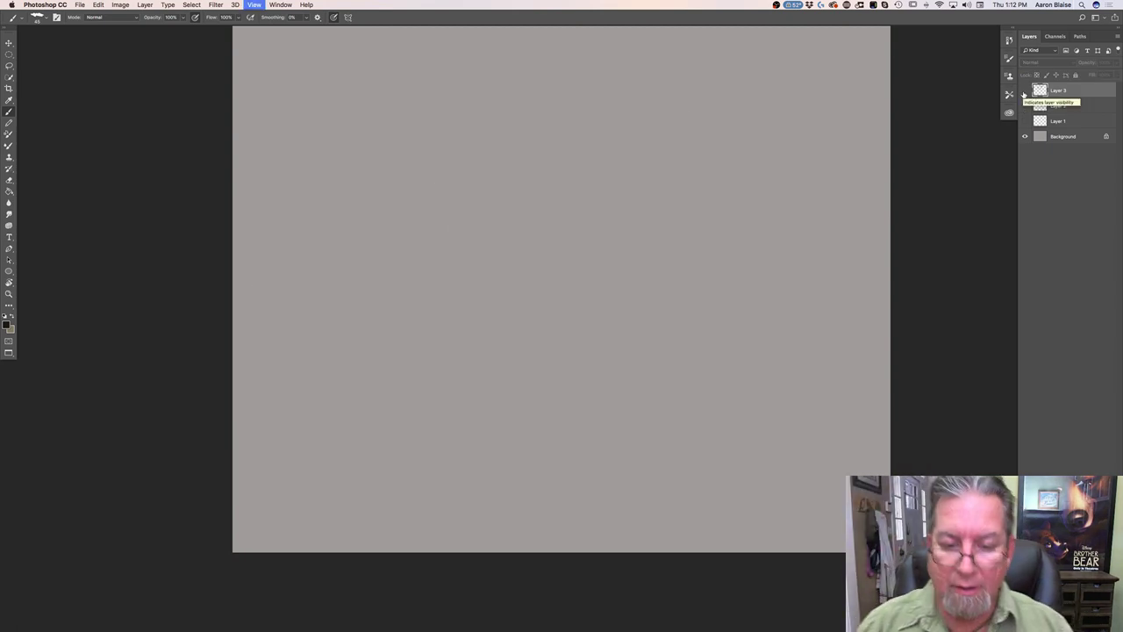
{"action": "left_click", "coordinate": [1096, 622]}
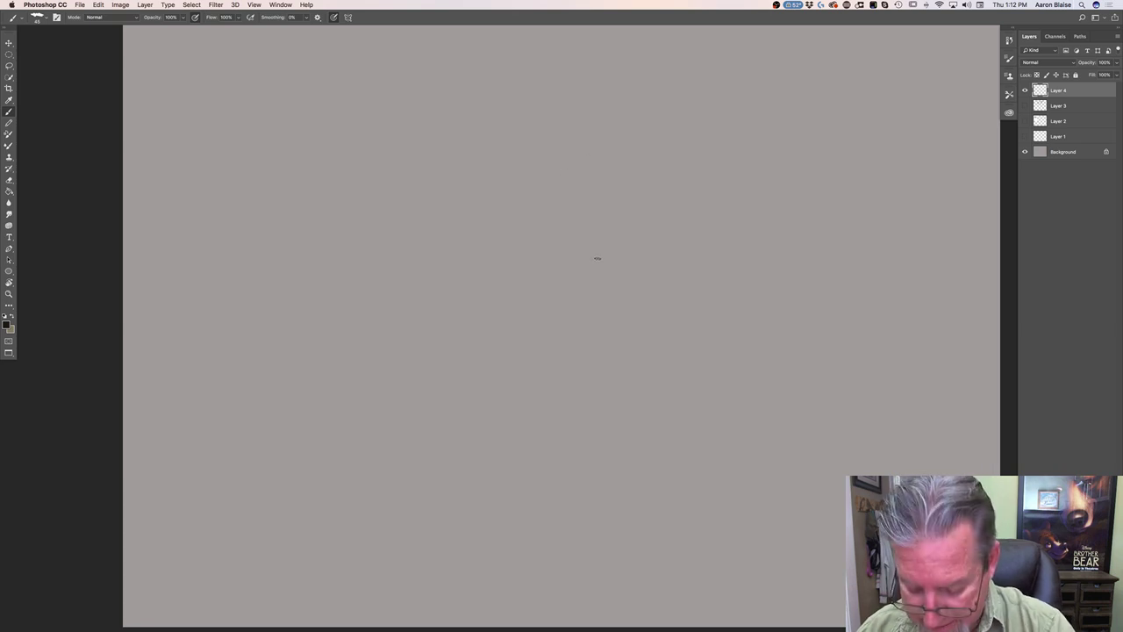
Sketch a round cranium with bulging cheeks below it, tapering down to a narrow chin, for a three-quarter head on Layer 4
{"action": "mouse_move", "coordinate": [651, 273]}
{"action": "left_mouse_down"}
{"action": "mouse_move", "coordinate": [550, 258]}
{"action": "mouse_move", "coordinate": [656, 270]}
{"action": "mouse_move", "coordinate": [588, 147]}
{"action": "mouse_move", "coordinate": [531, 254]}
{"action": "mouse_move", "coordinate": [675, 246]}
{"action": "left_mouse_up"}
{"action": "mouse_move", "coordinate": [586, 142]}
{"action": "left_mouse_down"}
{"action": "mouse_move", "coordinate": [540, 192]}
{"action": "mouse_move", "coordinate": [532, 185]}
{"action": "mouse_move", "coordinate": [553, 268]}
{"action": "mouse_move", "coordinate": [625, 277]}
{"action": "left_mouse_up"}
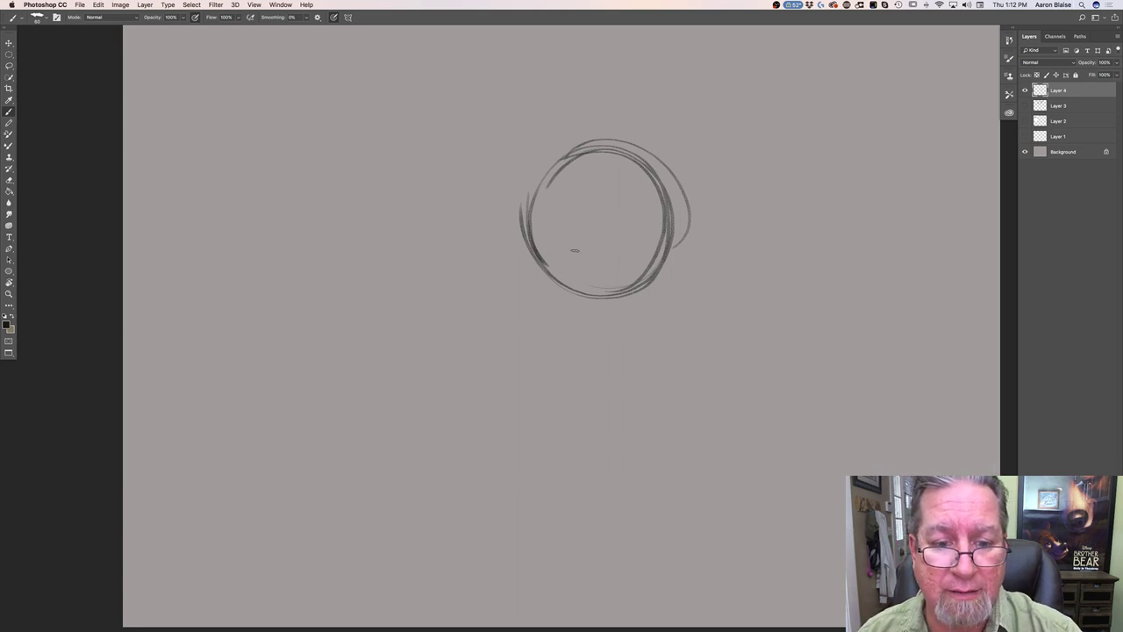
{"action": "mouse_move", "coordinate": [528, 261]}
{"action": "left_mouse_down"}
{"action": "mouse_move", "coordinate": [515, 300]}
{"action": "mouse_move", "coordinate": [552, 373]}
{"action": "left_mouse_up"}
{"action": "mouse_move", "coordinate": [672, 248]}
{"action": "left_mouse_down"}
{"action": "mouse_move", "coordinate": [690, 337]}
{"action": "mouse_move", "coordinate": [641, 385]}
{"action": "left_mouse_up"}
{"action": "left_click_drag", "start_coordinate": [537, 376], "coordinate": [534, 430]}
{"action": "mouse_move", "coordinate": [546, 375]}
{"action": "left_mouse_down"}
{"action": "mouse_move", "coordinate": [555, 430]}
{"action": "mouse_move", "coordinate": [576, 431]}
{"action": "left_mouse_up"}
{"action": "left_click_drag", "start_coordinate": [666, 351], "coordinate": [590, 439]}
{"action": "left_click_drag", "start_coordinate": [550, 386], "coordinate": [591, 440]}
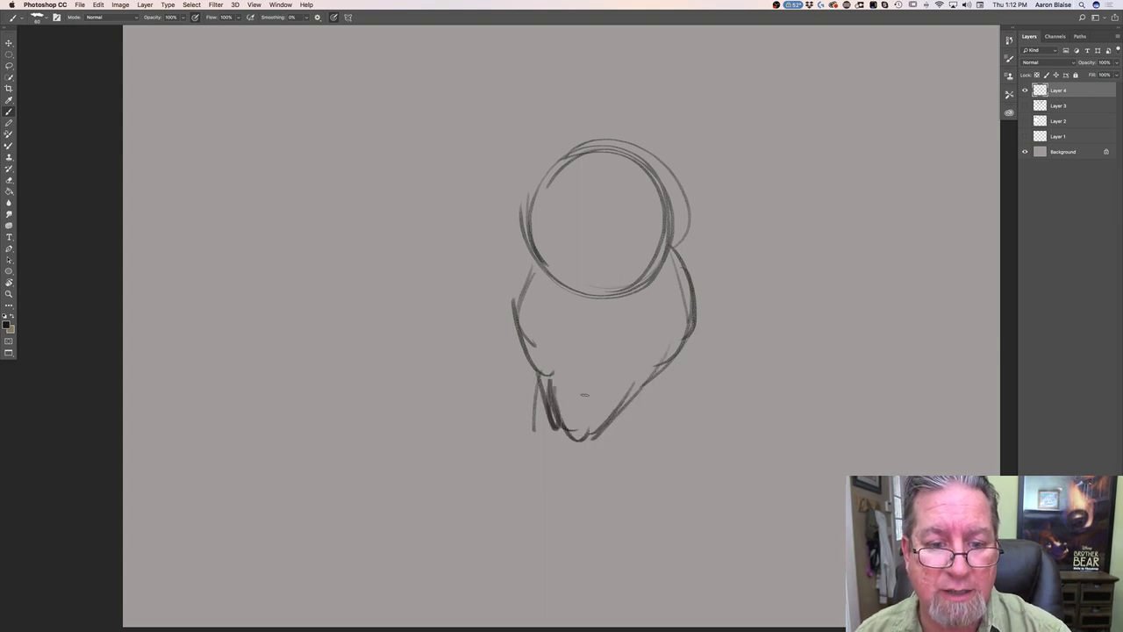
Sketch the bridge and angular tip of the nose, and place a short mouth line beneath it
{"action": "mouse_move", "coordinate": [556, 222]}
{"action": "left_mouse_down"}
{"action": "mouse_move", "coordinate": [581, 253]}
{"action": "mouse_move", "coordinate": [546, 310]}
{"action": "left_mouse_up"}
{"action": "left_click_drag", "start_coordinate": [577, 257], "coordinate": [537, 316]}
{"action": "mouse_move", "coordinate": [576, 277]}
{"action": "left_mouse_down"}
{"action": "mouse_move", "coordinate": [545, 309]}
{"action": "mouse_move", "coordinate": [599, 293]}
{"action": "mouse_move", "coordinate": [605, 308]}
{"action": "left_mouse_up"}
{"action": "mouse_move", "coordinate": [574, 261]}
{"action": "left_mouse_down"}
{"action": "mouse_move", "coordinate": [551, 307]}
{"action": "mouse_move", "coordinate": [565, 326]}
{"action": "mouse_move", "coordinate": [577, 309]}
{"action": "mouse_move", "coordinate": [604, 314]}
{"action": "mouse_move", "coordinate": [574, 322]}
{"action": "mouse_move", "coordinate": [588, 321]}
{"action": "left_mouse_up"}
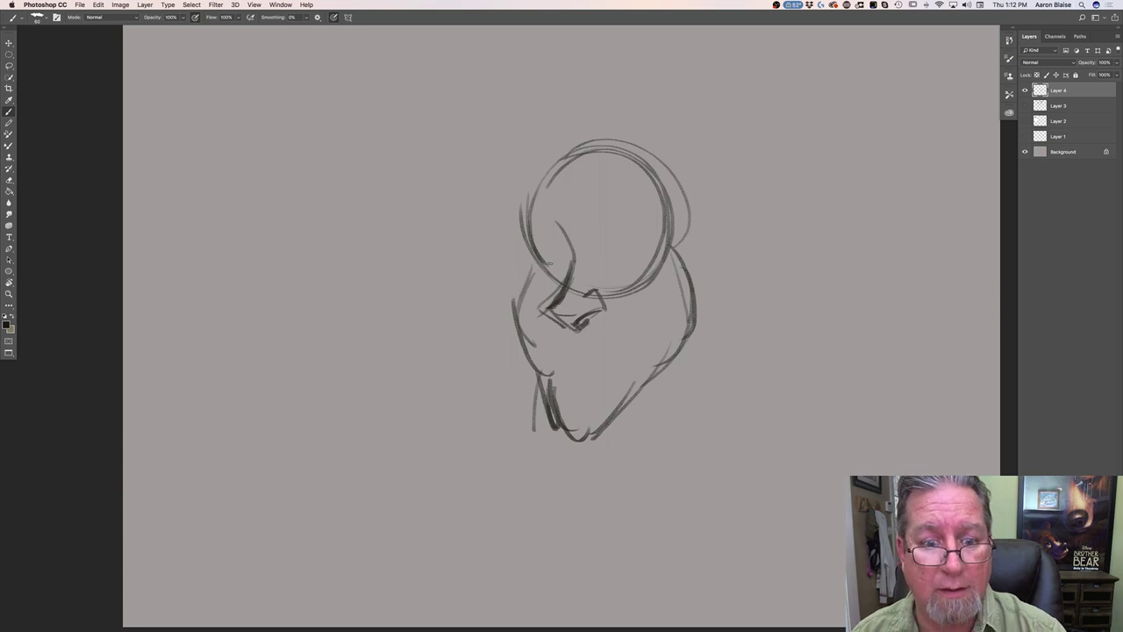
{"action": "left_click_drag", "start_coordinate": [569, 353], "coordinate": [596, 358]}
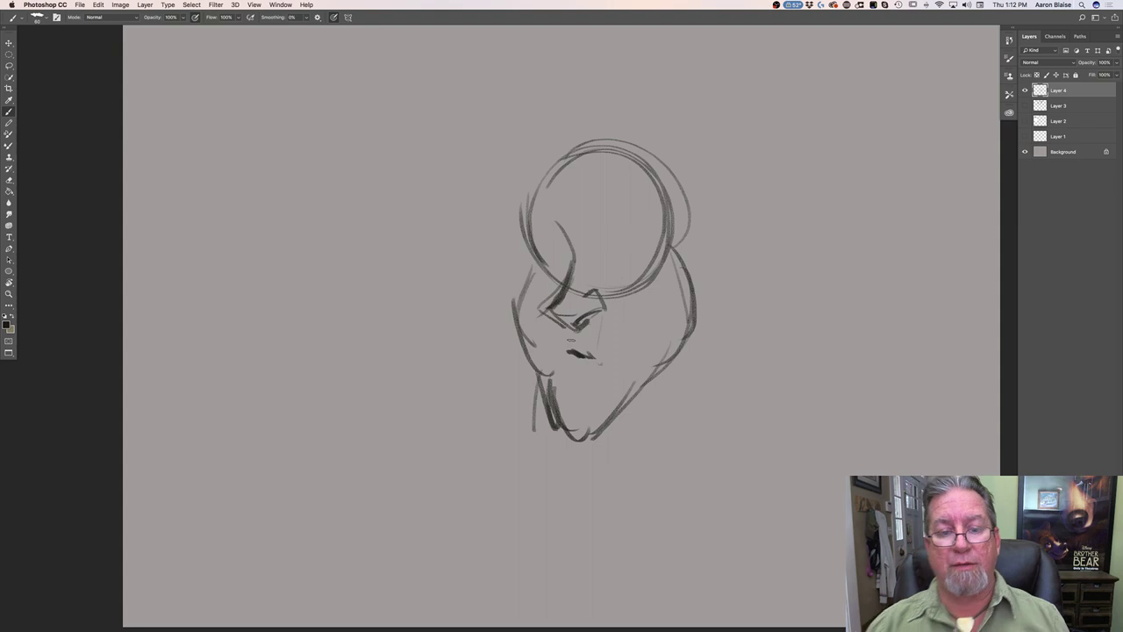
Thicken the cheek and jaw contours around the chin, and reinforce the brow edge on the far side of the face
{"action": "mouse_move", "coordinate": [693, 319]}
{"action": "left_mouse_down"}
{"action": "mouse_move", "coordinate": [637, 370]}
{"action": "mouse_move", "coordinate": [670, 353]}
{"action": "mouse_move", "coordinate": [593, 435]}
{"action": "left_mouse_up"}
{"action": "left_click_drag", "start_coordinate": [644, 386], "coordinate": [570, 439]}
{"action": "left_click_drag", "start_coordinate": [542, 369], "coordinate": [569, 438]}
{"action": "left_click_drag", "start_coordinate": [548, 371], "coordinate": [549, 393]}
{"action": "left_click_drag", "start_coordinate": [537, 270], "coordinate": [514, 304]}
{"action": "left_click_drag", "start_coordinate": [533, 221], "coordinate": [519, 265]}
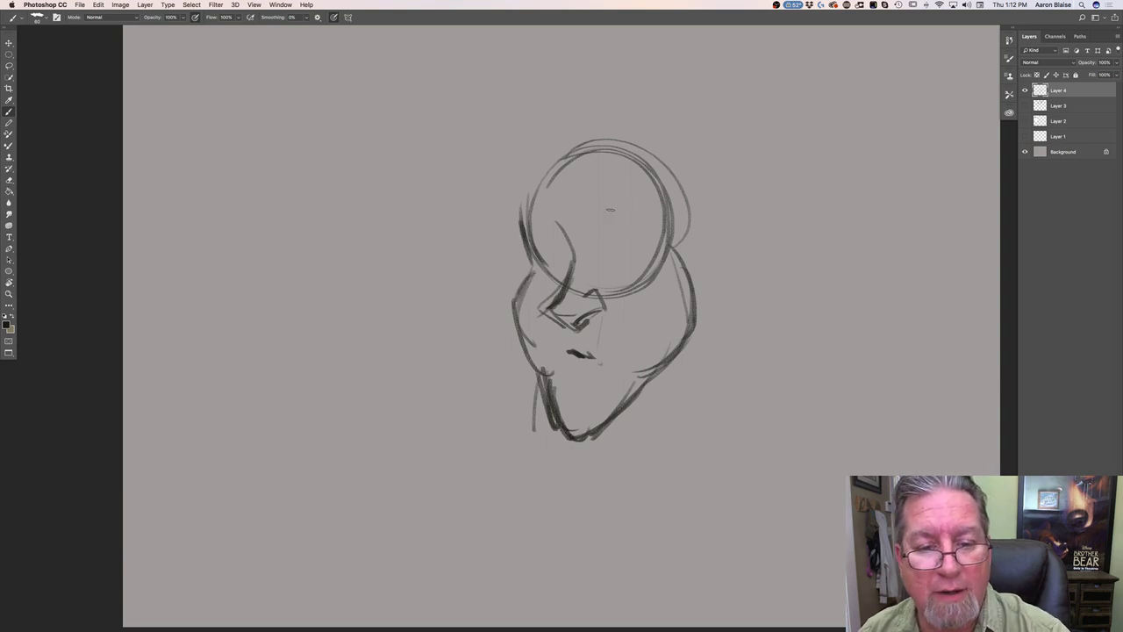
Draw slanted, worried eyebrows and outline both round eyes with heavy upper lids
{"action": "mouse_move", "coordinate": [618, 196]}
{"action": "left_mouse_down"}
{"action": "mouse_move", "coordinate": [667, 225]}
{"action": "mouse_move", "coordinate": [628, 188]}
{"action": "left_mouse_up"}
{"action": "left_click_drag", "start_coordinate": [548, 207], "coordinate": [527, 229]}
{"action": "mouse_move", "coordinate": [640, 269]}
{"action": "left_mouse_down"}
{"action": "mouse_move", "coordinate": [614, 279]}
{"action": "mouse_move", "coordinate": [600, 268]}
{"action": "left_mouse_up"}
{"action": "left_click_drag", "start_coordinate": [625, 229], "coordinate": [646, 256]}
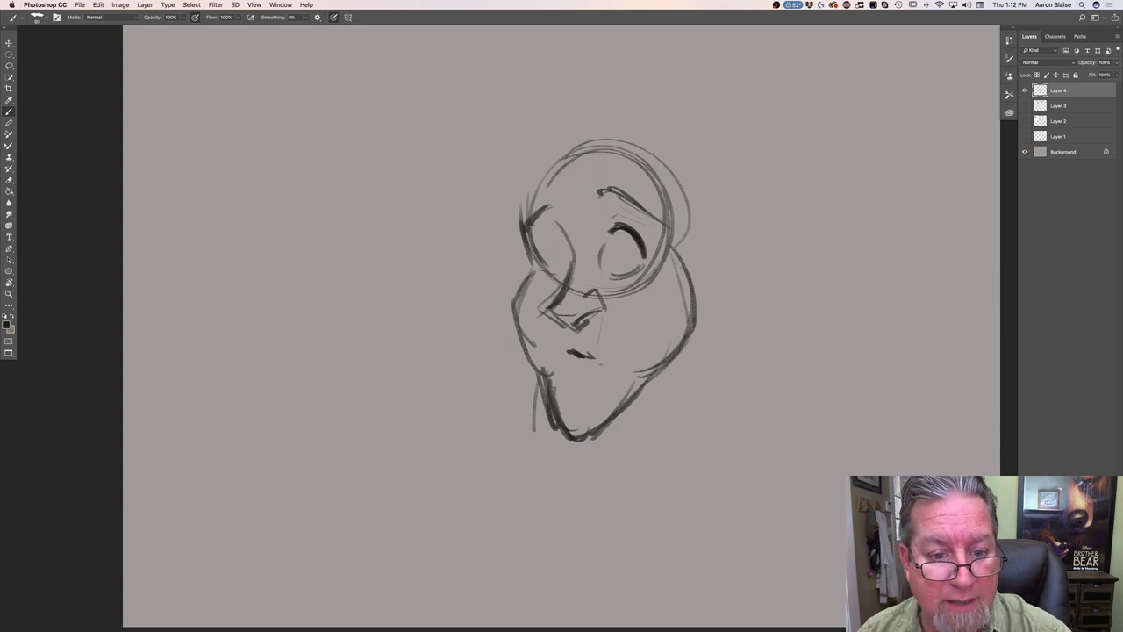
{"action": "left_click_drag", "start_coordinate": [539, 265], "coordinate": [540, 240]}
{"action": "mouse_move", "coordinate": [542, 242]}
{"action": "left_mouse_down"}
{"action": "mouse_move", "coordinate": [552, 230]}
{"action": "mouse_move", "coordinate": [556, 274]}
{"action": "mouse_move", "coordinate": [566, 263]}
{"action": "mouse_move", "coordinate": [617, 277]}
{"action": "left_mouse_up"}
{"action": "mouse_move", "coordinate": [640, 240]}
{"action": "left_mouse_down"}
{"action": "mouse_move", "coordinate": [642, 270]}
{"action": "mouse_move", "coordinate": [652, 223]}
{"action": "left_mouse_up"}
{"action": "left_click_drag", "start_coordinate": [540, 230], "coordinate": [550, 225]}
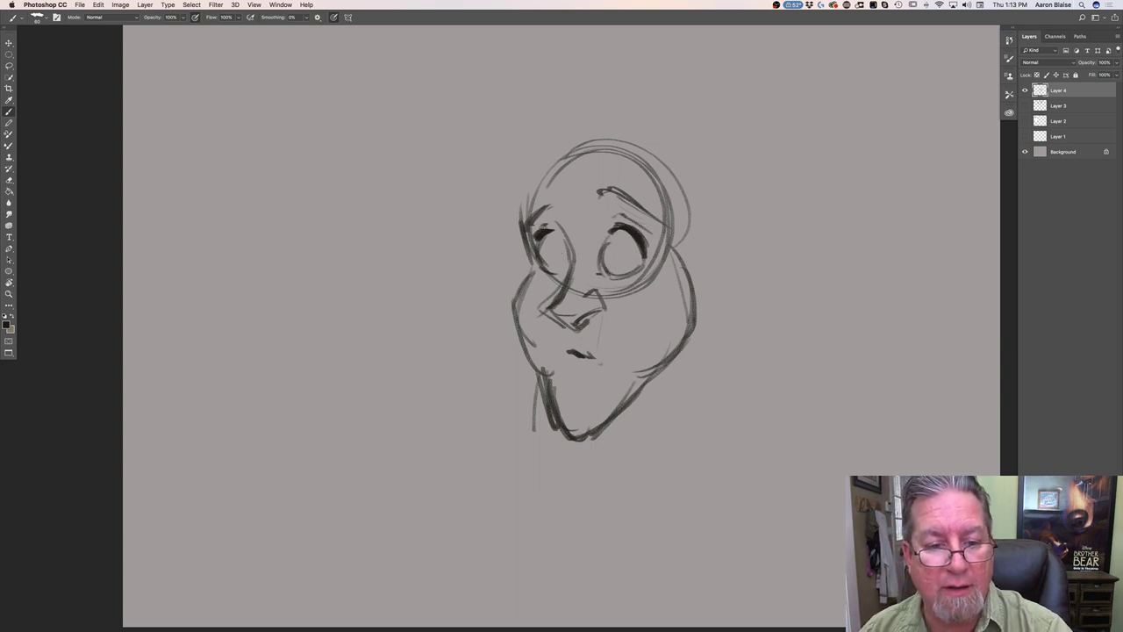
Darken the outer face contour and sketch a large near ear and a small far ear
{"action": "mouse_move", "coordinate": [527, 237]}
{"action": "left_mouse_down"}
{"action": "mouse_move", "coordinate": [513, 311]}
{"action": "mouse_move", "coordinate": [537, 377]}
{"action": "mouse_move", "coordinate": [514, 329]}
{"action": "mouse_move", "coordinate": [551, 405]}
{"action": "left_mouse_up"}
{"action": "mouse_move", "coordinate": [674, 252]}
{"action": "left_mouse_down"}
{"action": "mouse_move", "coordinate": [693, 340]}
{"action": "mouse_move", "coordinate": [660, 367]}
{"action": "mouse_move", "coordinate": [745, 214]}
{"action": "mouse_move", "coordinate": [756, 224]}
{"action": "left_mouse_up"}
{"action": "mouse_move", "coordinate": [772, 229]}
{"action": "left_mouse_down"}
{"action": "mouse_move", "coordinate": [752, 304]}
{"action": "mouse_move", "coordinate": [765, 239]}
{"action": "left_mouse_up"}
{"action": "mouse_move", "coordinate": [711, 325]}
{"action": "left_mouse_down"}
{"action": "mouse_move", "coordinate": [765, 225]}
{"action": "mouse_move", "coordinate": [737, 313]}
{"action": "left_mouse_up"}
{"action": "left_click_drag", "start_coordinate": [716, 234], "coordinate": [744, 226]}
{"action": "left_click_drag", "start_coordinate": [501, 230], "coordinate": [502, 277]}
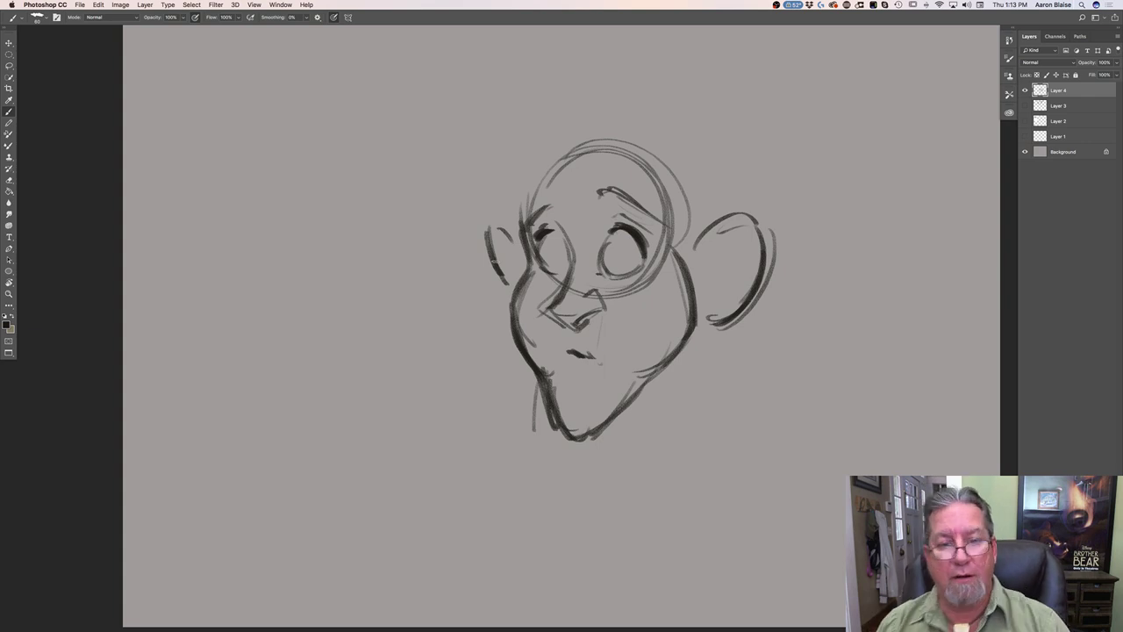
Fill in the irises and pupils of both eyes, and add forehead wrinkles with a bolder skull outline
{"action": "mouse_move", "coordinate": [629, 246]}
{"action": "left_mouse_down"}
{"action": "mouse_move", "coordinate": [619, 262]}
{"action": "mouse_move", "coordinate": [641, 249]}
{"action": "mouse_move", "coordinate": [631, 253]}
{"action": "left_mouse_up"}
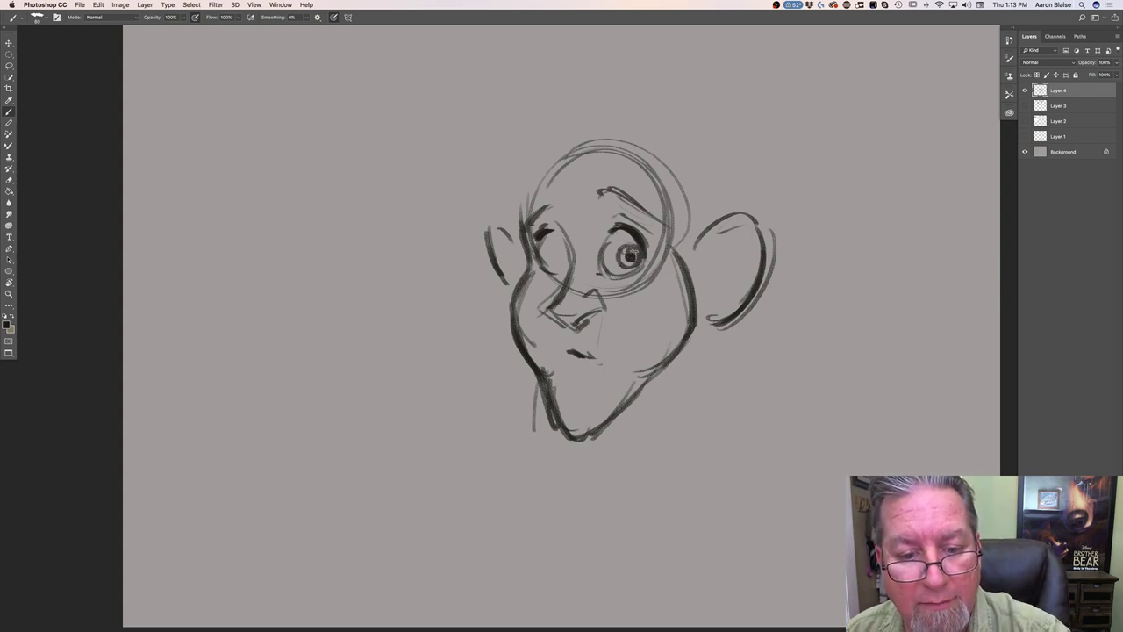
{"action": "left_click_drag", "start_coordinate": [556, 250], "coordinate": [552, 256]}
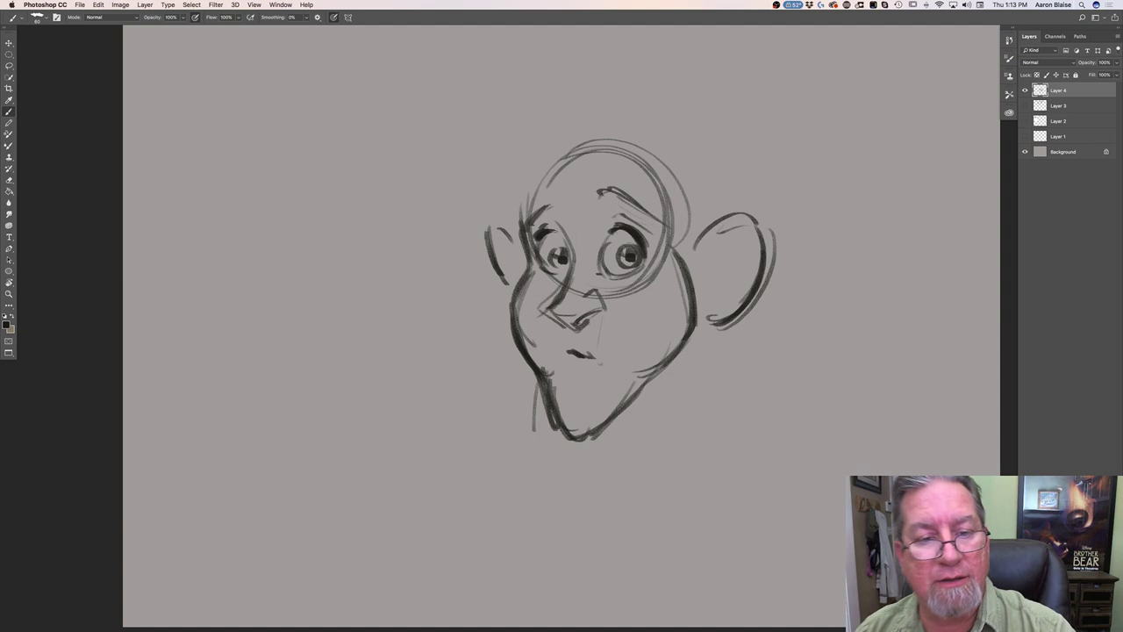
{"action": "left_click_drag", "start_coordinate": [603, 203], "coordinate": [590, 226]}
{"action": "mouse_move", "coordinate": [663, 200]}
{"action": "left_mouse_down"}
{"action": "mouse_move", "coordinate": [588, 177]}
{"action": "mouse_move", "coordinate": [658, 176]}
{"action": "left_mouse_up"}
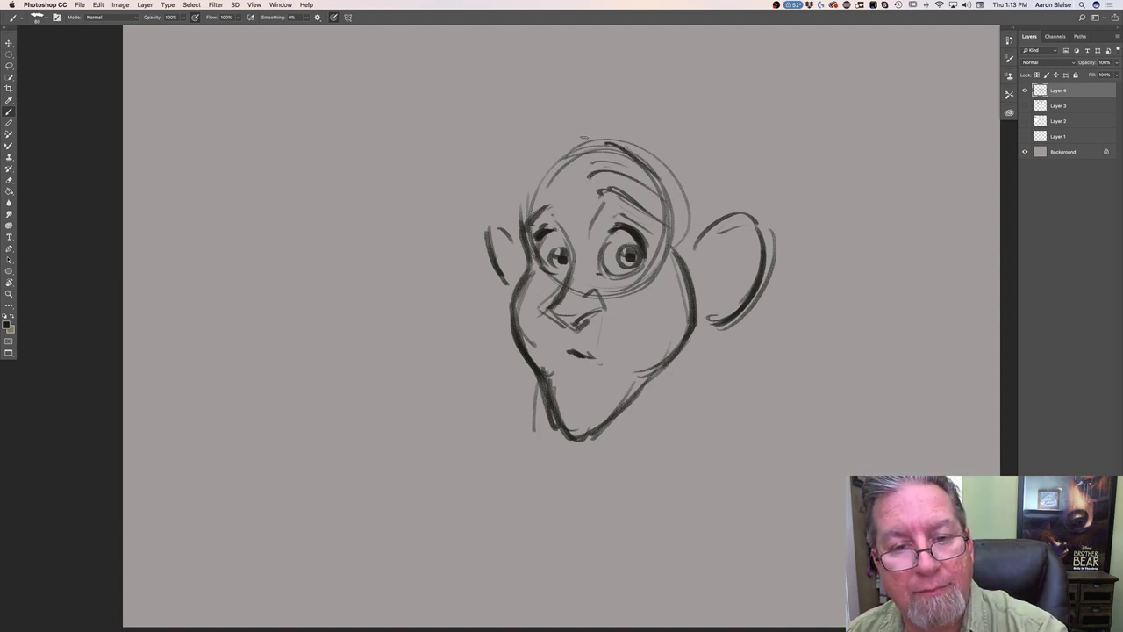
{"action": "mouse_move", "coordinate": [602, 140]}
{"action": "left_mouse_down"}
{"action": "mouse_move", "coordinate": [548, 176]}
{"action": "mouse_move", "coordinate": [521, 215]}
{"action": "left_mouse_up"}
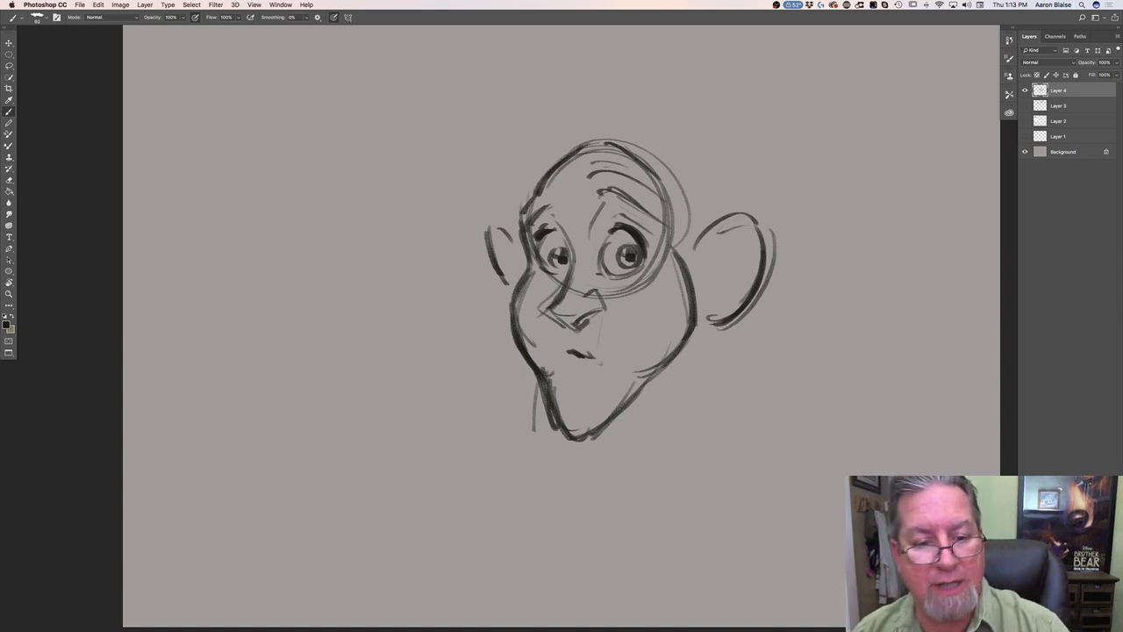
Darken the underside of the nose, and add short strokes for the lower eyelids and lips
{"action": "left_click_drag", "start_coordinate": [544, 311], "coordinate": [570, 328]}
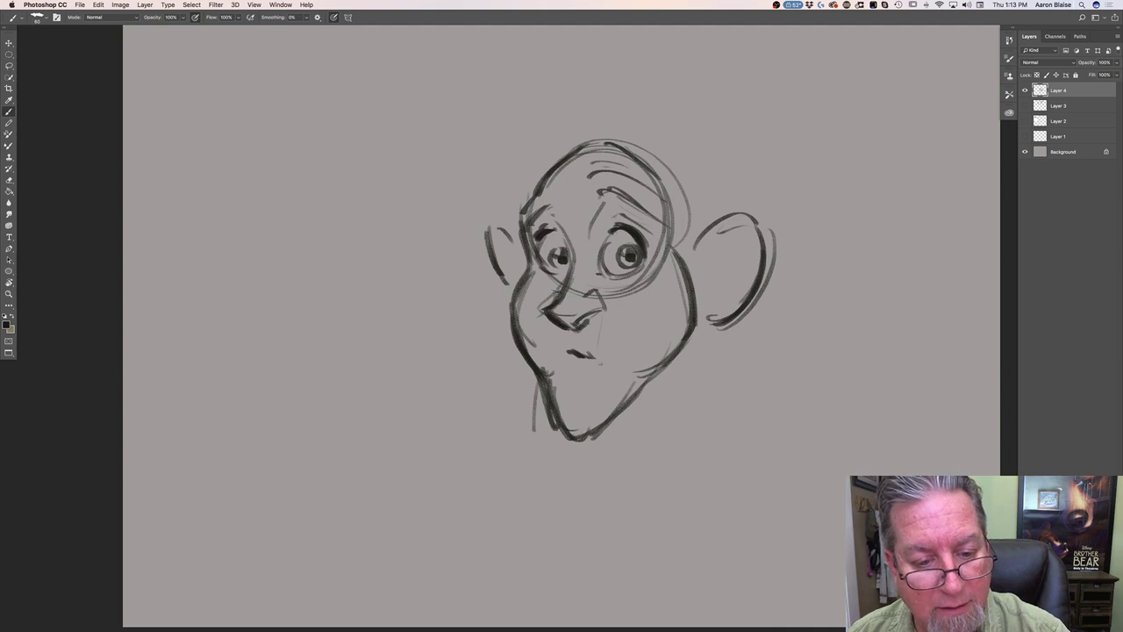
{"action": "mouse_move", "coordinate": [609, 274]}
{"action": "left_mouse_down"}
{"action": "mouse_move", "coordinate": [644, 268]}
{"action": "mouse_move", "coordinate": [609, 279]}
{"action": "mouse_move", "coordinate": [626, 288]}
{"action": "mouse_move", "coordinate": [647, 272]}
{"action": "left_mouse_up"}
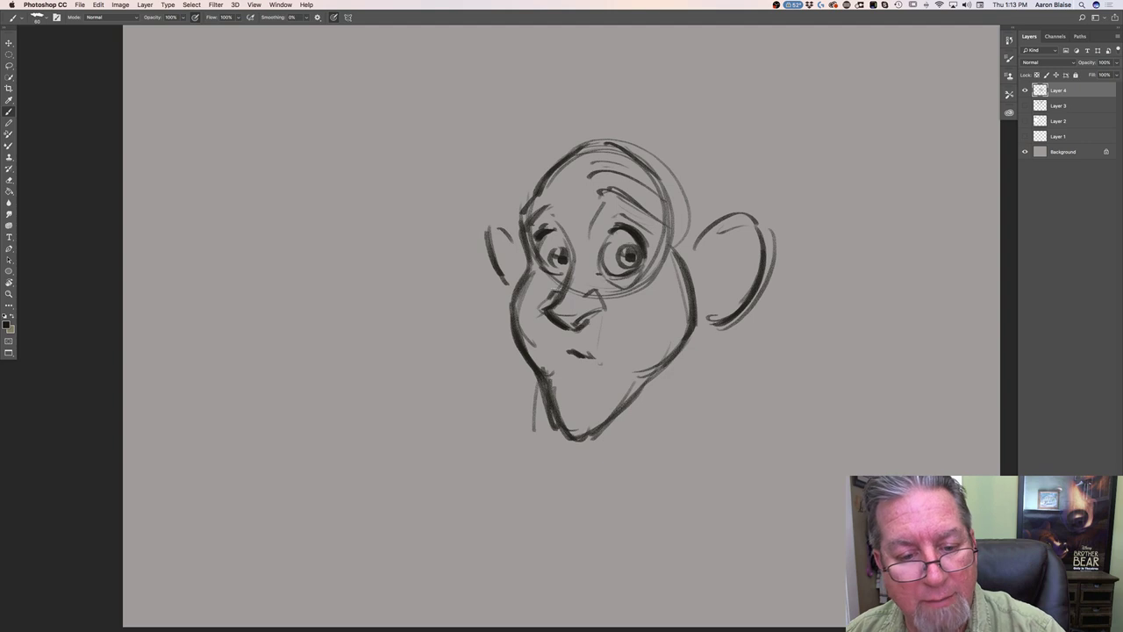
{"action": "left_click_drag", "start_coordinate": [537, 281], "coordinate": [548, 275]}
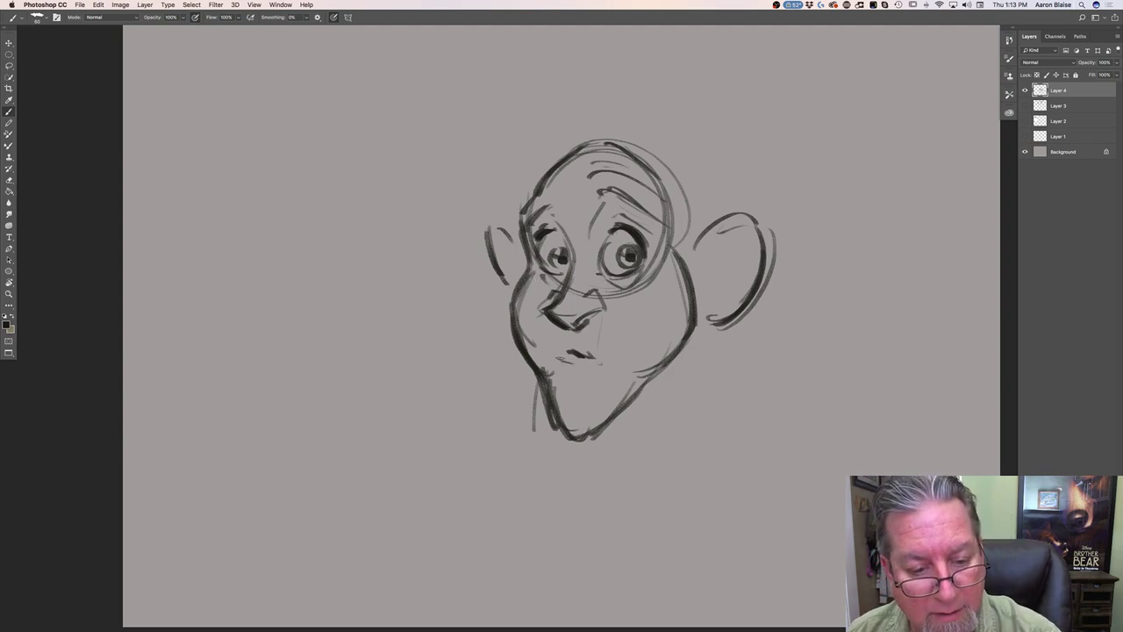
{"action": "left_click_drag", "start_coordinate": [566, 366], "coordinate": [579, 370]}
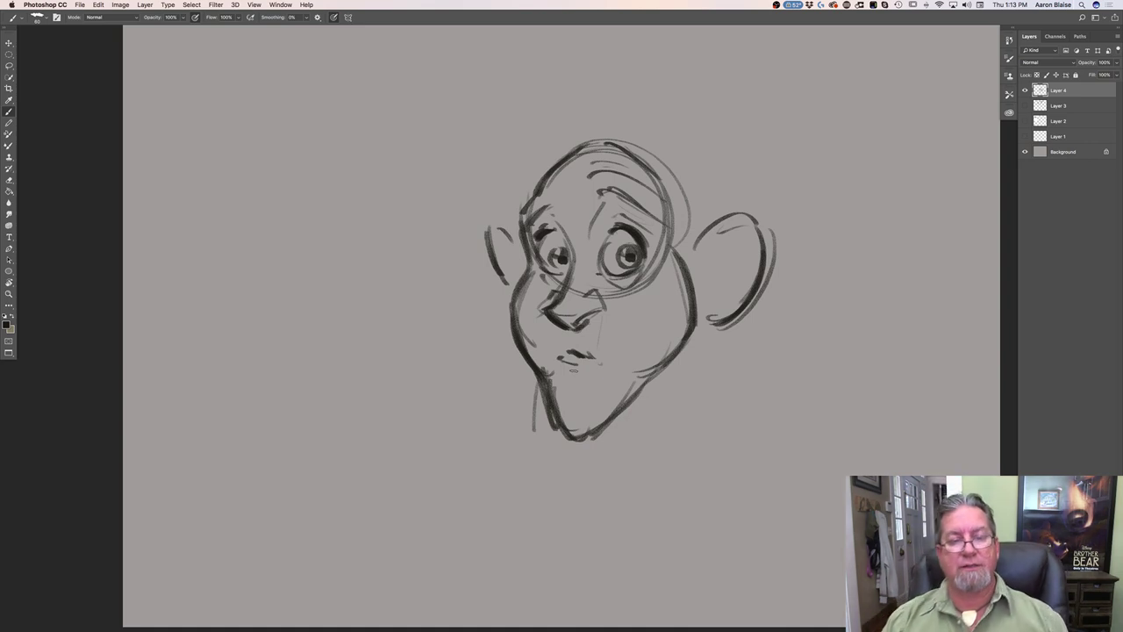
Sketch the hair as pointed tufts rising over the forehead, with its outline running down to the near ear
{"action": "mouse_move", "coordinate": [589, 128]}
{"action": "left_mouse_down"}
{"action": "mouse_move", "coordinate": [563, 114]}
{"action": "mouse_move", "coordinate": [539, 182]}
{"action": "left_mouse_up"}
{"action": "mouse_move", "coordinate": [551, 131]}
{"action": "left_mouse_down"}
{"action": "mouse_move", "coordinate": [530, 200]}
{"action": "mouse_move", "coordinate": [525, 171]}
{"action": "mouse_move", "coordinate": [515, 180]}
{"action": "left_mouse_up"}
{"action": "left_click_drag", "start_coordinate": [518, 168], "coordinate": [505, 198]}
{"action": "left_click_drag", "start_coordinate": [516, 177], "coordinate": [501, 217]}
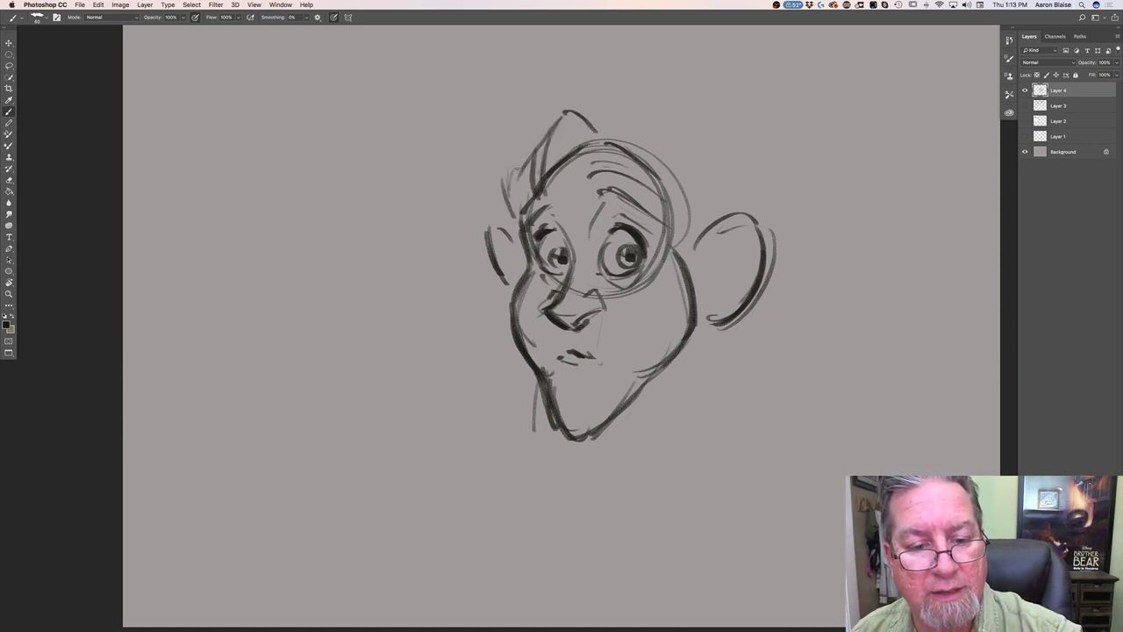
{"action": "mouse_move", "coordinate": [612, 122]}
{"action": "left_mouse_down"}
{"action": "mouse_move", "coordinate": [618, 169]}
{"action": "mouse_move", "coordinate": [665, 149]}
{"action": "left_mouse_up"}
{"action": "mouse_move", "coordinate": [644, 110]}
{"action": "left_mouse_down"}
{"action": "mouse_move", "coordinate": [686, 153]}
{"action": "mouse_move", "coordinate": [677, 133]}
{"action": "left_mouse_up"}
{"action": "mouse_move", "coordinate": [674, 133]}
{"action": "left_mouse_down"}
{"action": "mouse_move", "coordinate": [710, 163]}
{"action": "mouse_move", "coordinate": [689, 242]}
{"action": "left_mouse_up"}
{"action": "left_click_drag", "start_coordinate": [617, 102], "coordinate": [574, 96]}
{"action": "left_click_drag", "start_coordinate": [563, 107], "coordinate": [582, 89]}
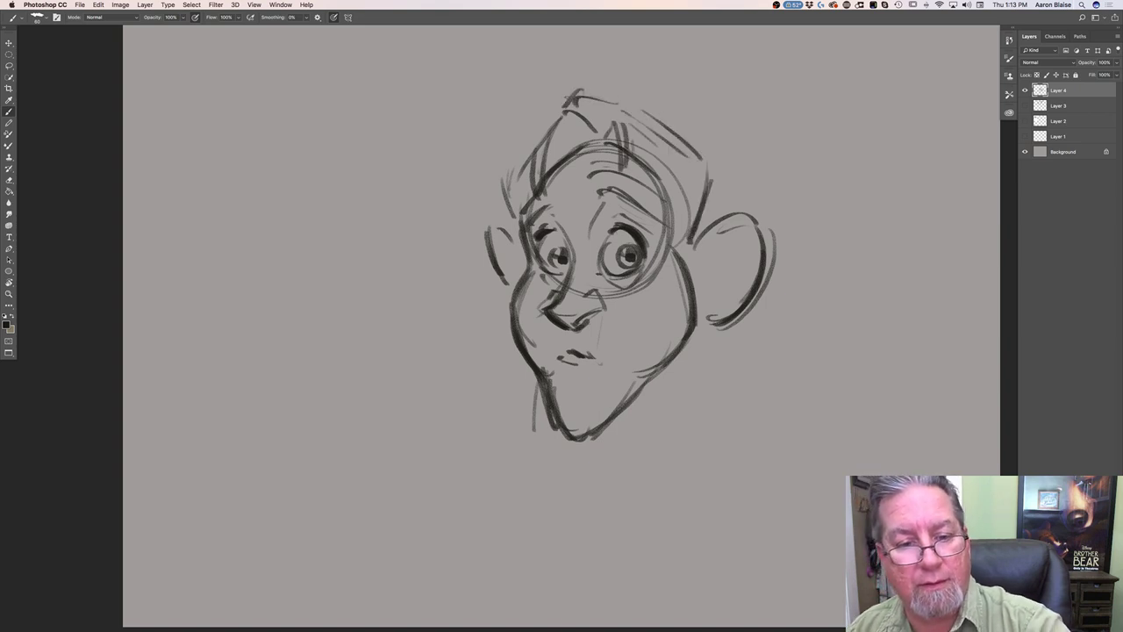
Draw the neck with bold lines behind the jaw and below the chin, plus a diagonal neck crease
{"action": "mouse_move", "coordinate": [621, 414]}
{"action": "left_mouse_down"}
{"action": "mouse_move", "coordinate": [672, 467]}
{"action": "mouse_move", "coordinate": [649, 451]}
{"action": "left_mouse_up"}
{"action": "left_click_drag", "start_coordinate": [737, 343], "coordinate": [716, 456]}
{"action": "left_click_drag", "start_coordinate": [693, 358], "coordinate": [715, 455]}
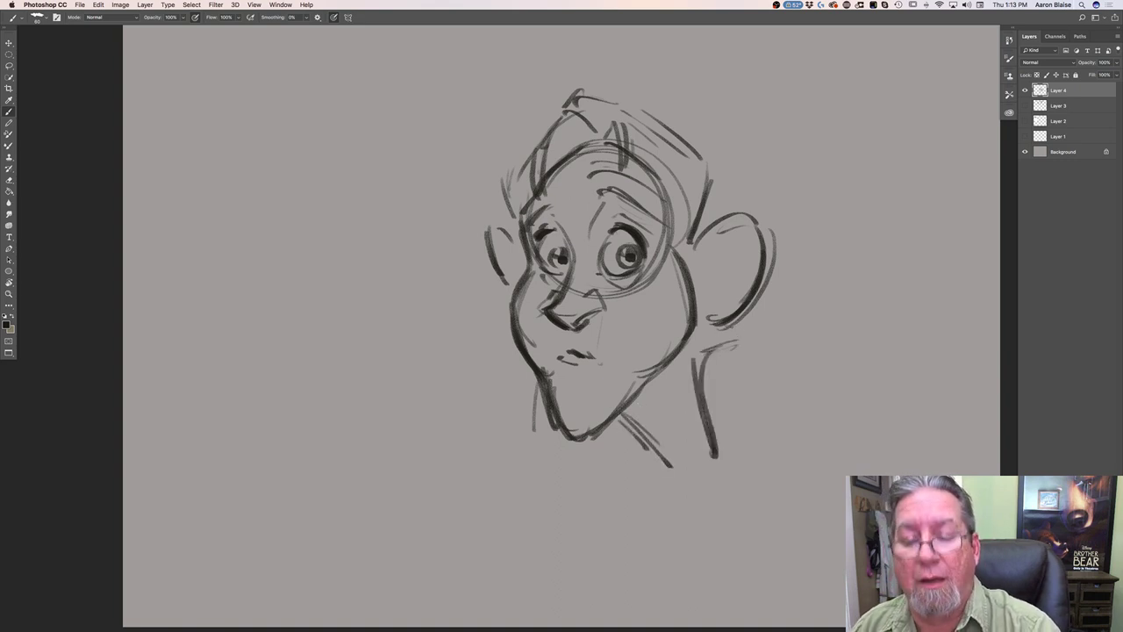
{"action": "left_click_drag", "start_coordinate": [747, 330], "coordinate": [698, 444]}
{"action": "left_click_drag", "start_coordinate": [707, 363], "coordinate": [702, 469]}
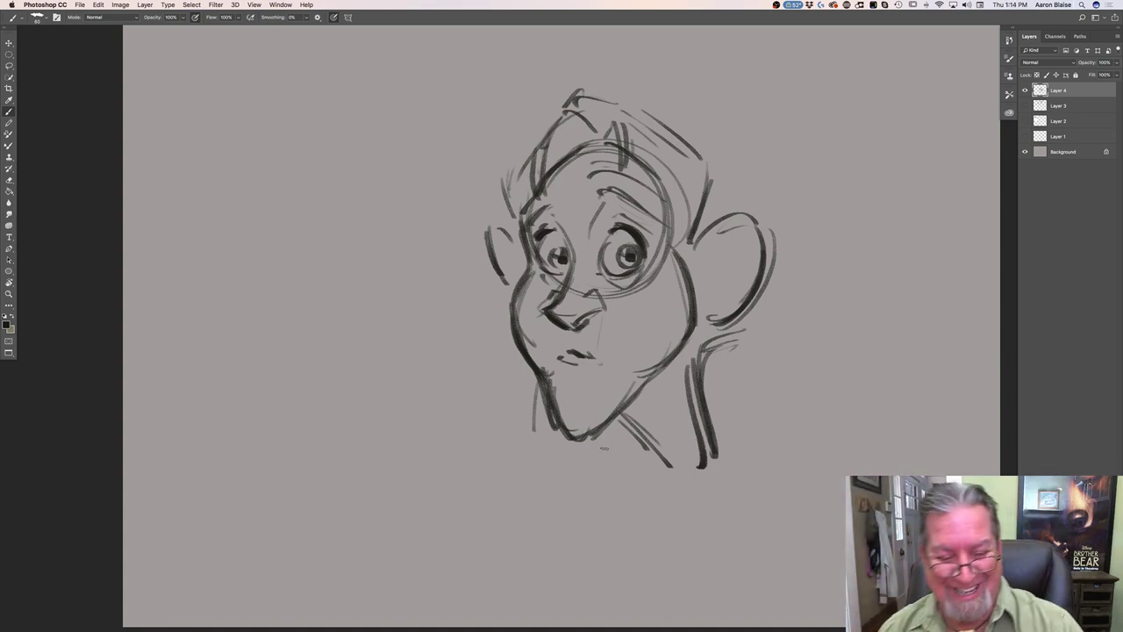
{"action": "left_click_drag", "start_coordinate": [593, 436], "coordinate": [595, 500]}
{"action": "left_click_drag", "start_coordinate": [596, 443], "coordinate": [605, 518]}
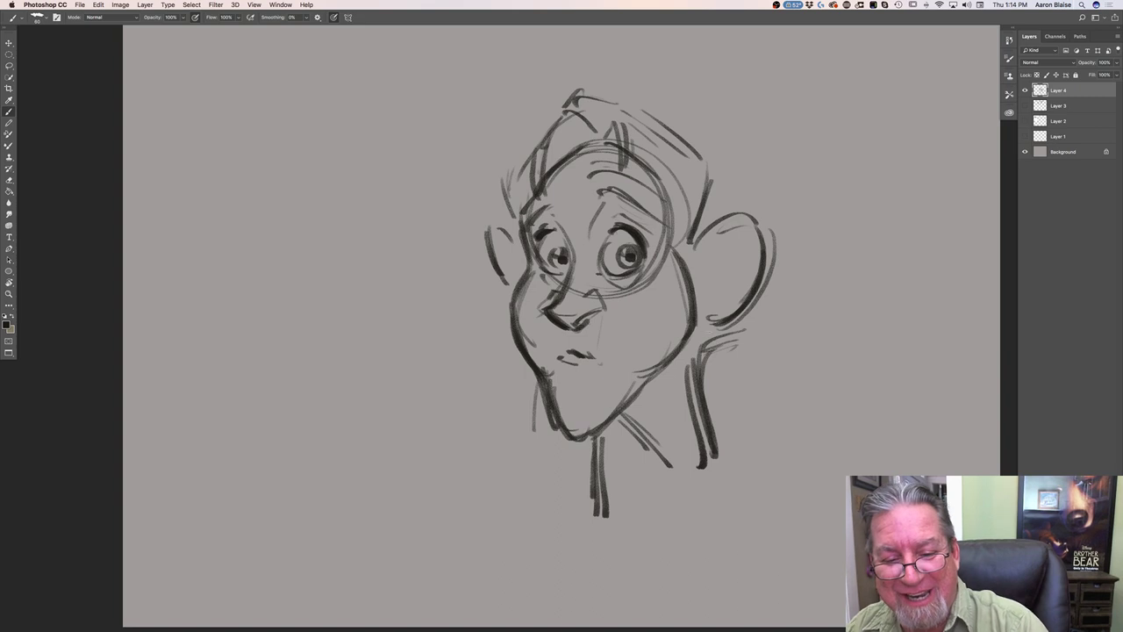
Draw the inner folds of the near ear and complete the outline and inner detail of the far ear
{"action": "mouse_move", "coordinate": [747, 230]}
{"action": "left_mouse_down"}
{"action": "mouse_move", "coordinate": [721, 236]}
{"action": "mouse_move", "coordinate": [704, 262]}
{"action": "mouse_move", "coordinate": [713, 297]}
{"action": "left_mouse_up"}
{"action": "mouse_move", "coordinate": [756, 239]}
{"action": "left_mouse_down"}
{"action": "mouse_move", "coordinate": [742, 276]}
{"action": "mouse_move", "coordinate": [726, 258]}
{"action": "left_mouse_up"}
{"action": "mouse_move", "coordinate": [508, 230]}
{"action": "left_mouse_down"}
{"action": "mouse_move", "coordinate": [521, 251]}
{"action": "mouse_move", "coordinate": [489, 230]}
{"action": "mouse_move", "coordinate": [488, 253]}
{"action": "left_mouse_up"}
{"action": "left_click_drag", "start_coordinate": [498, 268], "coordinate": [512, 286]}
{"action": "left_click_drag", "start_coordinate": [497, 243], "coordinate": [509, 259]}
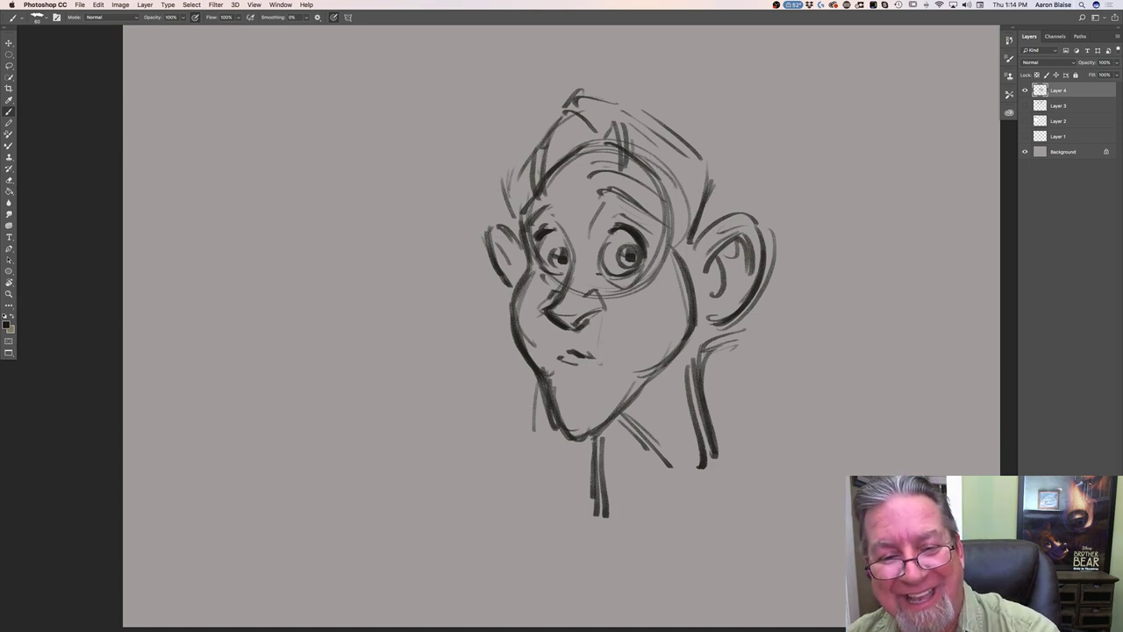
Reinforce the hairline and hair tufts with extra strokes, and thicken both eyebrows
{"action": "left_click_drag", "start_coordinate": [675, 186], "coordinate": [669, 219]}
{"action": "left_click_drag", "start_coordinate": [631, 128], "coordinate": [637, 175]}
{"action": "left_click_drag", "start_coordinate": [528, 162], "coordinate": [505, 232]}
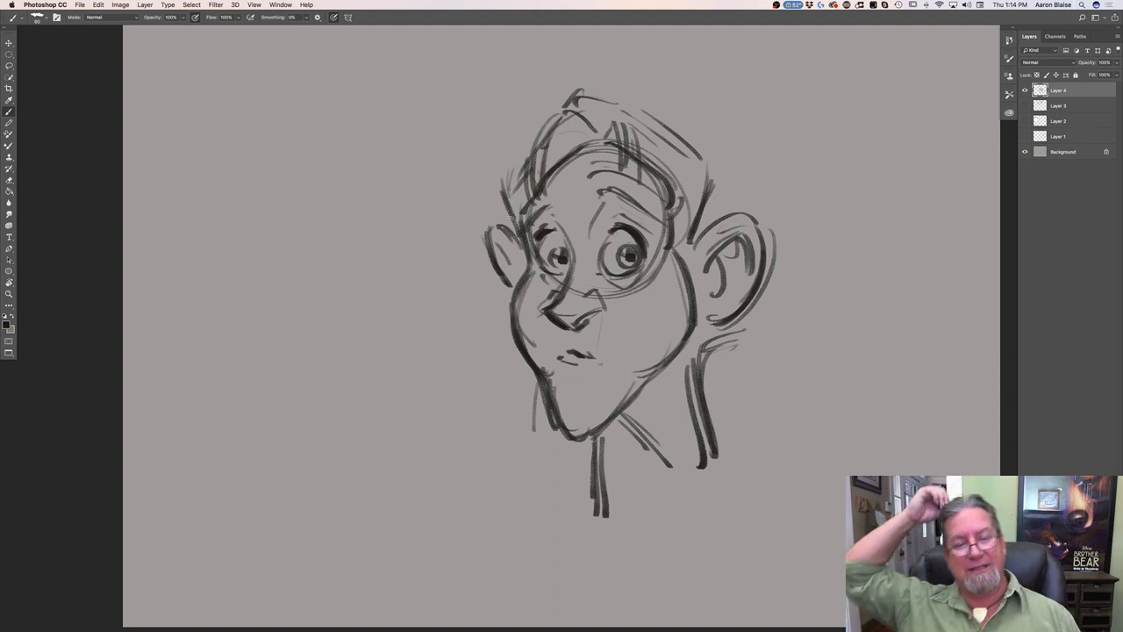
{"action": "left_click_drag", "start_coordinate": [601, 193], "coordinate": [655, 218]}
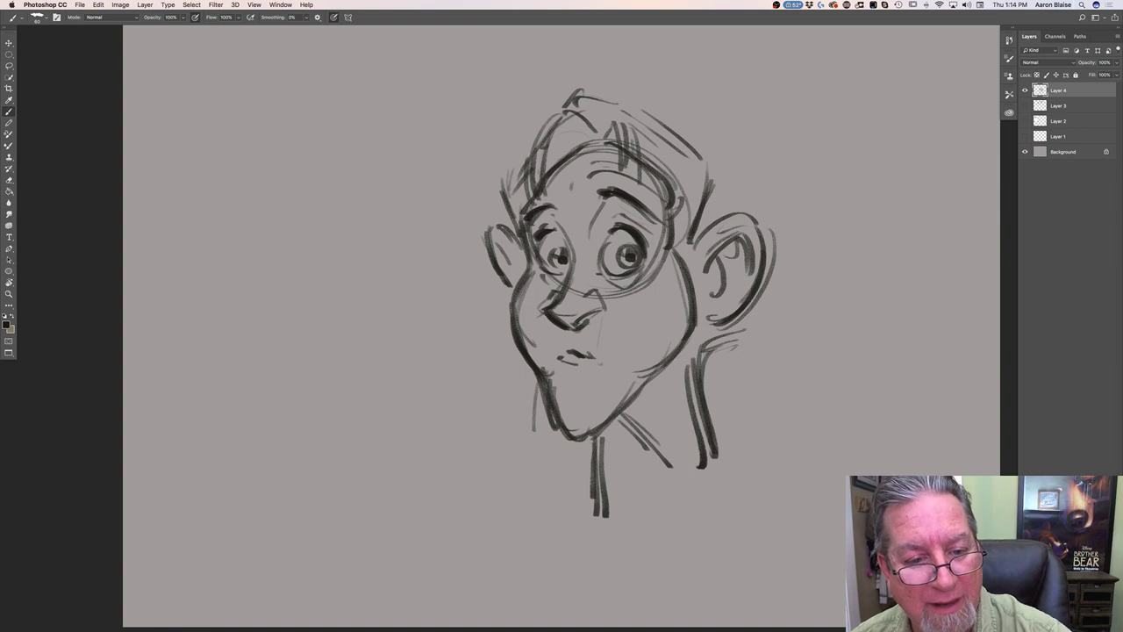
{"action": "left_click_drag", "start_coordinate": [555, 204], "coordinate": [524, 227]}
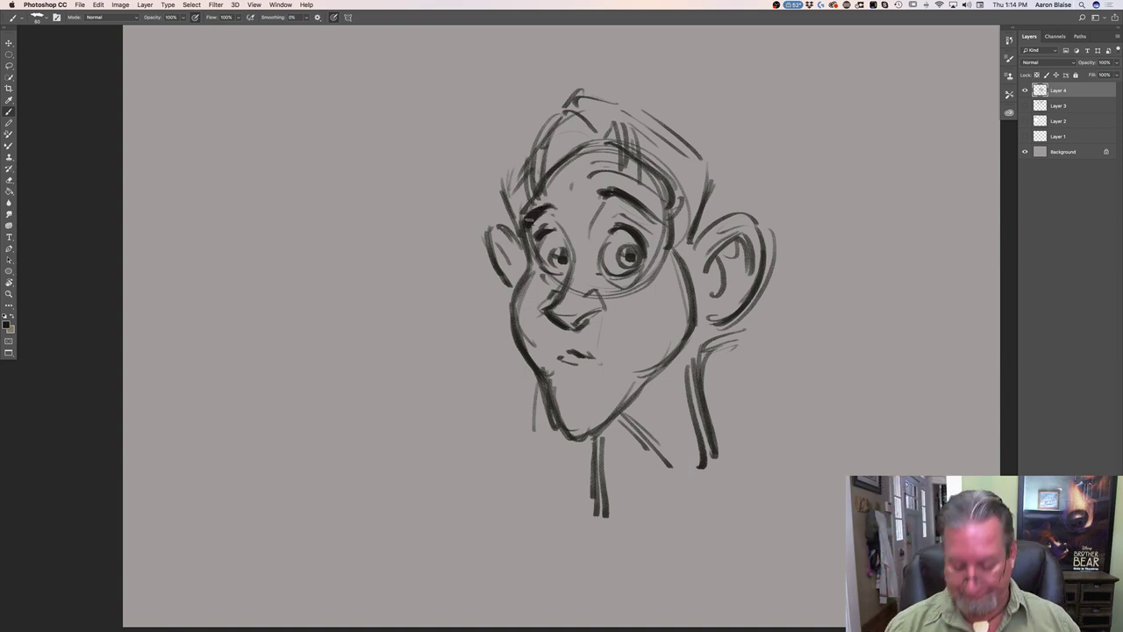
Make Layer 3, Layer 2 and Layer 1 visible again alongside the new head
{"action": "key", "text": "super+minus"}
{"action": "key", "text": "super+minus"}
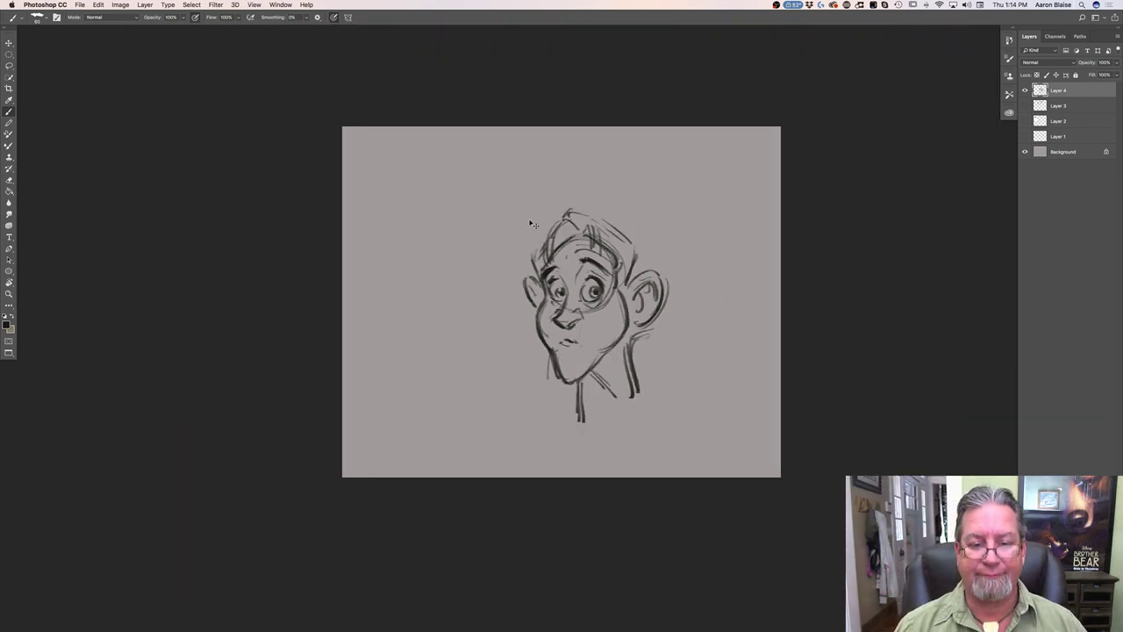
{"action": "key", "text": "super+plus"}
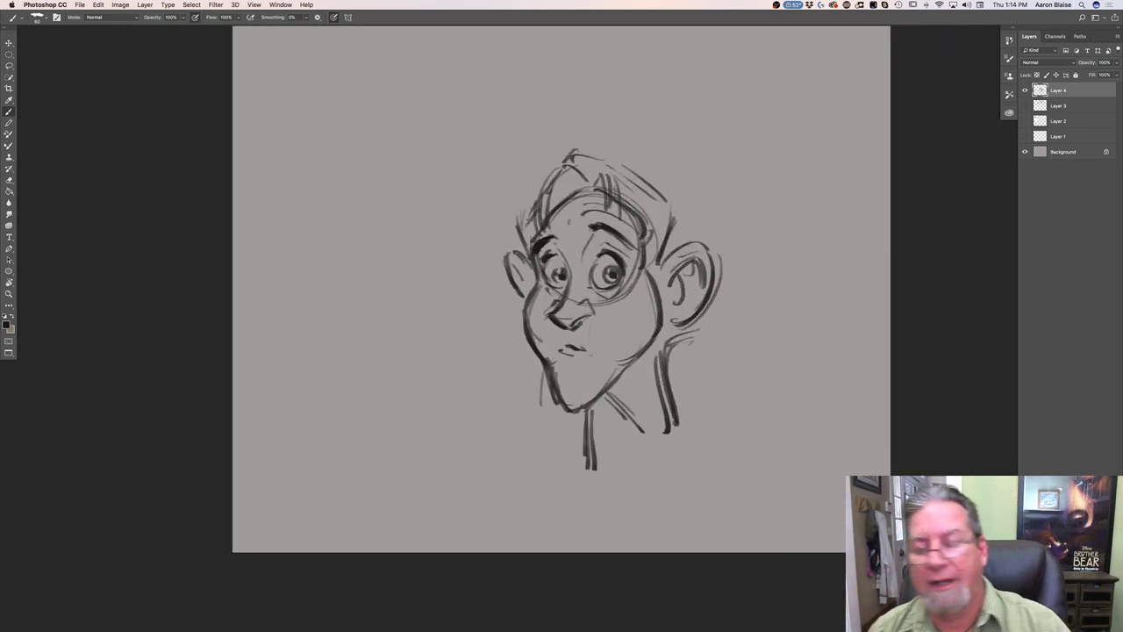
{"action": "left_click_drag", "start_coordinate": [1024, 105], "coordinate": [1025, 137]}
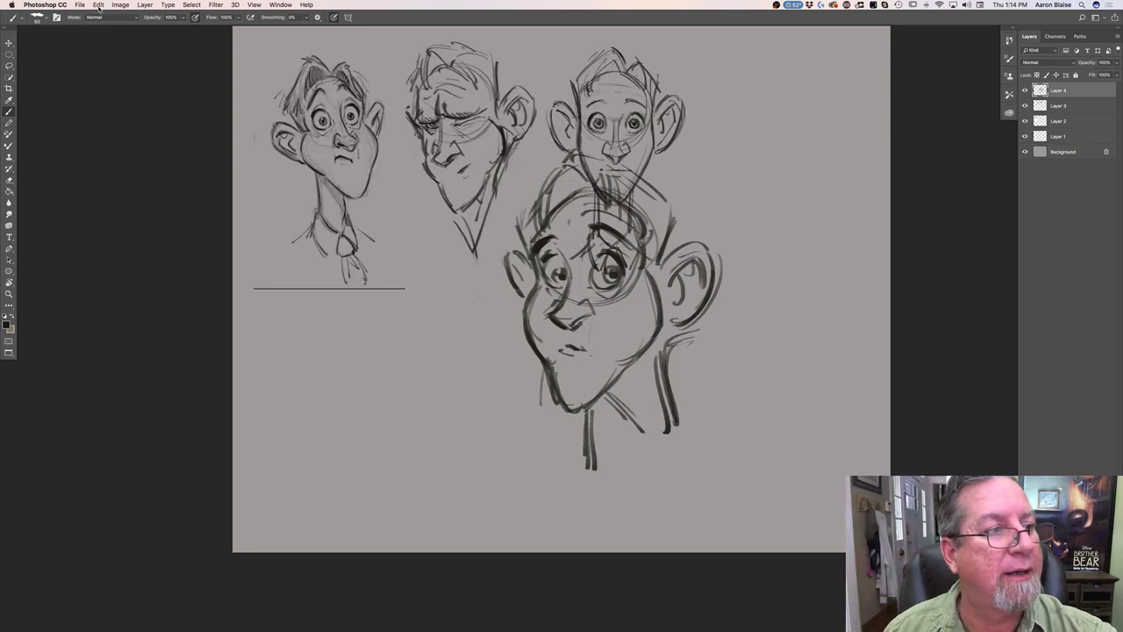
Scale down the head on Layer 4 and place it at the end of the row, beside the frontal head
{"action": "left_click", "coordinate": [98, 4]}
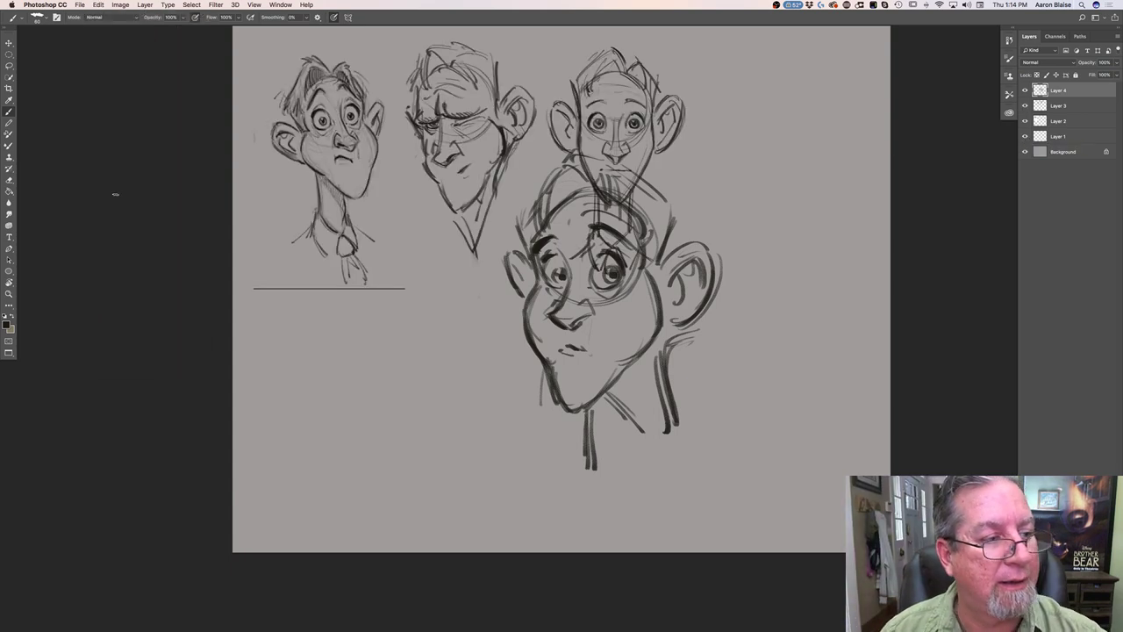
{"action": "left_click", "coordinate": [98, 5]}
{"action": "left_click", "coordinate": [130, 194]}
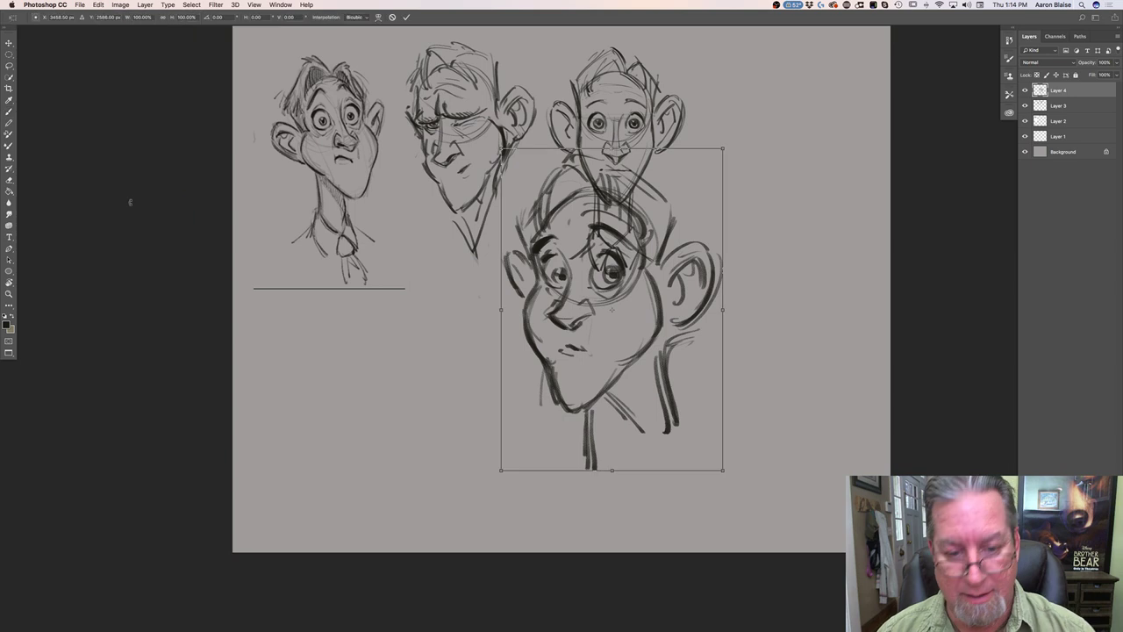
{"action": "mouse_move", "coordinate": [499, 472]}
{"action": "left_mouse_down"}
{"action": "mouse_move", "coordinate": [566, 375]}
{"action": "mouse_move", "coordinate": [667, 325]}
{"action": "mouse_move", "coordinate": [729, 251]}
{"action": "mouse_move", "coordinate": [706, 261]}
{"action": "left_mouse_up"}
{"action": "key", "text": "Return"}
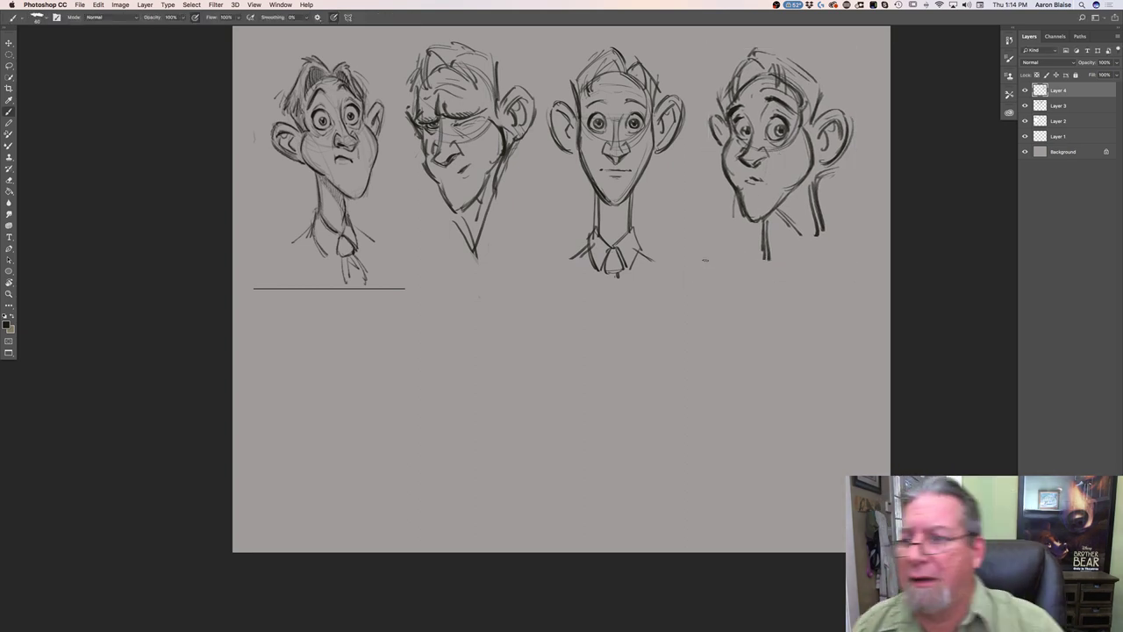
Hide Layers 1 to 4 and add a new empty layer above them
{"action": "left_click", "coordinate": [1024, 151], "text": "alt"}
{"action": "key", "text": "alt+shift+super+n"}
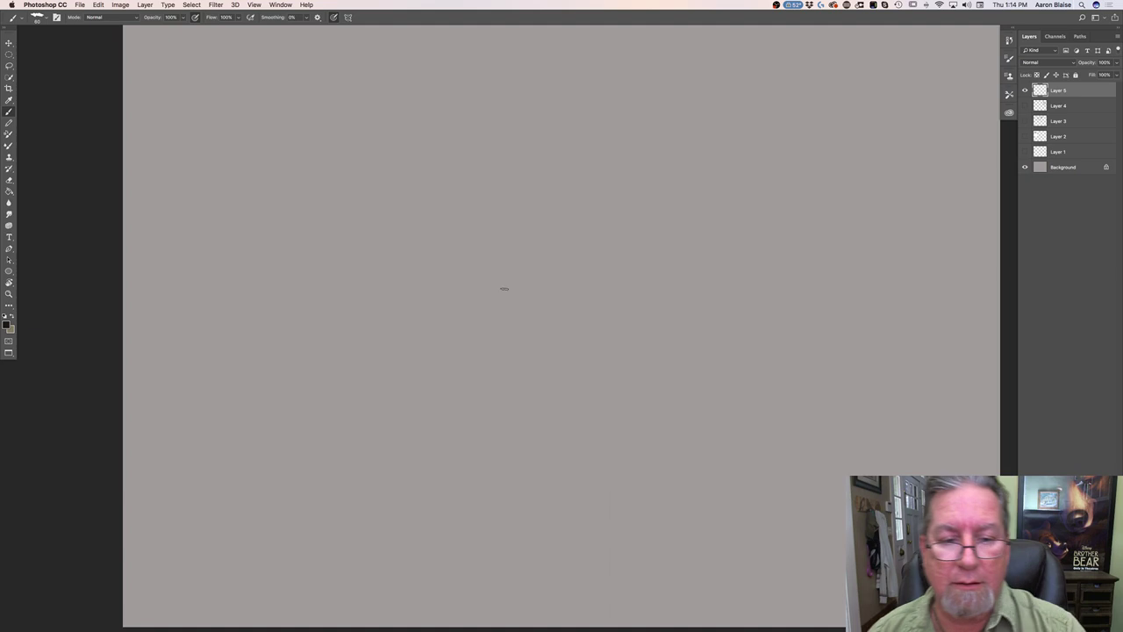
Sketch a round cranium with a rounded cheek and jaw mass projecting forward below it, for an upward-tilted head on Layer 5
{"action": "mouse_move", "coordinate": [616, 235]}
{"action": "left_mouse_down"}
{"action": "mouse_move", "coordinate": [525, 282]}
{"action": "mouse_move", "coordinate": [511, 158]}
{"action": "mouse_move", "coordinate": [496, 171]}
{"action": "mouse_move", "coordinate": [595, 160]}
{"action": "left_mouse_up"}
{"action": "left_click_drag", "start_coordinate": [641, 195], "coordinate": [505, 180]}
{"action": "left_click_drag", "start_coordinate": [470, 221], "coordinate": [501, 269]}
{"action": "mouse_move", "coordinate": [646, 212]}
{"action": "left_mouse_down"}
{"action": "mouse_move", "coordinate": [707, 251]}
{"action": "mouse_move", "coordinate": [680, 291]}
{"action": "left_mouse_up"}
{"action": "left_click_drag", "start_coordinate": [686, 224], "coordinate": [707, 263]}
{"action": "mouse_move", "coordinate": [479, 255]}
{"action": "left_mouse_down"}
{"action": "mouse_move", "coordinate": [481, 318]}
{"action": "mouse_move", "coordinate": [493, 337]}
{"action": "mouse_move", "coordinate": [530, 350]}
{"action": "left_mouse_up"}
{"action": "mouse_move", "coordinate": [704, 244]}
{"action": "left_mouse_down"}
{"action": "mouse_move", "coordinate": [691, 305]}
{"action": "mouse_move", "coordinate": [707, 358]}
{"action": "mouse_move", "coordinate": [606, 370]}
{"action": "mouse_move", "coordinate": [674, 370]}
{"action": "left_mouse_up"}
Mark the nose bridge between the brows and draw a slanting near brow and a short far brow
{"action": "left_click_drag", "start_coordinate": [599, 193], "coordinate": [596, 222]}
{"action": "left_click_drag", "start_coordinate": [601, 191], "coordinate": [600, 220]}
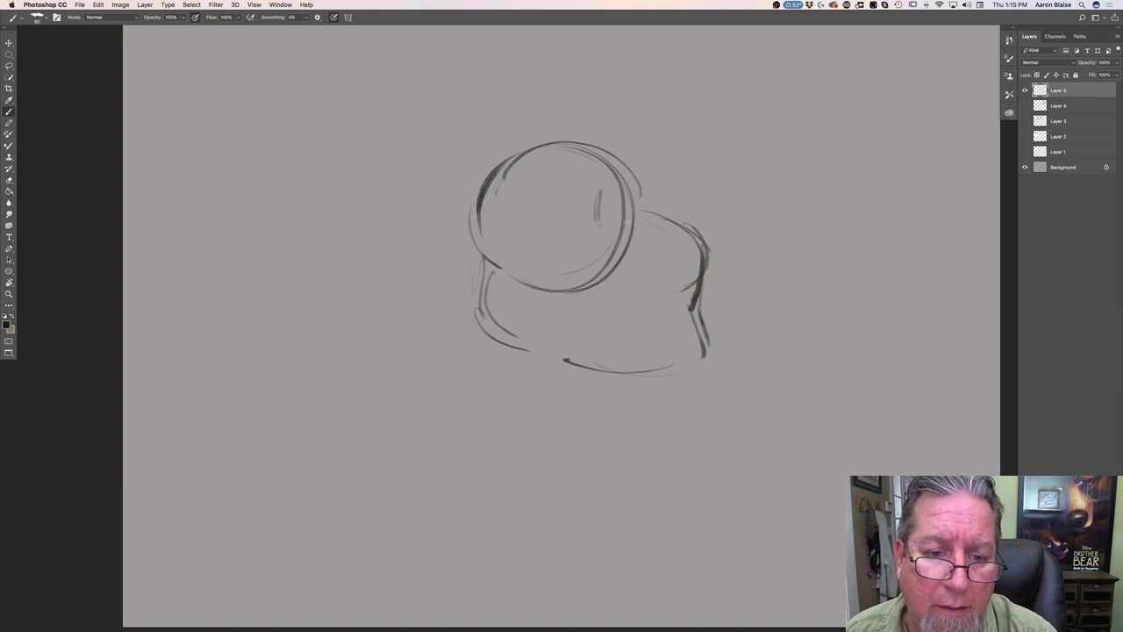
{"action": "mouse_move", "coordinate": [533, 232]}
{"action": "left_mouse_down"}
{"action": "mouse_move", "coordinate": [590, 186]}
{"action": "mouse_move", "coordinate": [600, 210]}
{"action": "mouse_move", "coordinate": [572, 216]}
{"action": "mouse_move", "coordinate": [583, 202]}
{"action": "left_mouse_up"}
{"action": "left_click_drag", "start_coordinate": [593, 161], "coordinate": [607, 198]}
{"action": "mouse_move", "coordinate": [609, 170]}
{"action": "left_mouse_down"}
{"action": "mouse_move", "coordinate": [610, 189]}
{"action": "mouse_move", "coordinate": [660, 184]}
{"action": "mouse_move", "coordinate": [639, 192]}
{"action": "left_mouse_up"}
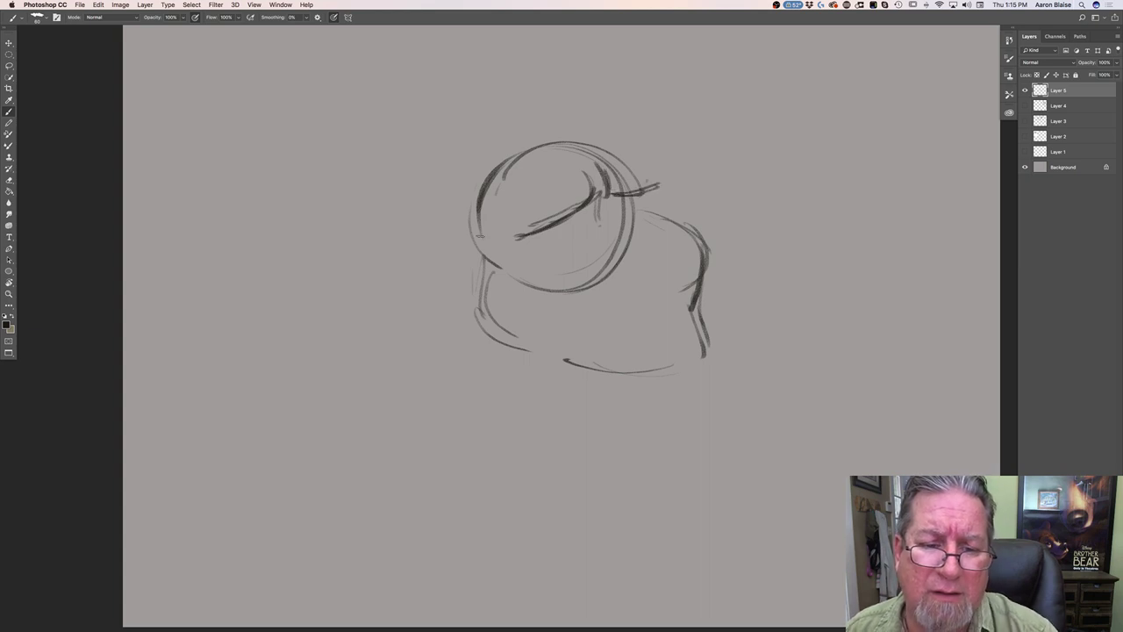
Draw the upturned nose with its nostril and tip, and add a short dark mouth below it
{"action": "mouse_move", "coordinate": [618, 200]}
{"action": "left_mouse_down"}
{"action": "mouse_move", "coordinate": [612, 219]}
{"action": "mouse_move", "coordinate": [664, 266]}
{"action": "mouse_move", "coordinate": [644, 263]}
{"action": "mouse_move", "coordinate": [647, 278]}
{"action": "mouse_move", "coordinate": [611, 271]}
{"action": "mouse_move", "coordinate": [605, 256]}
{"action": "left_mouse_up"}
{"action": "mouse_move", "coordinate": [609, 257]}
{"action": "left_mouse_down"}
{"action": "mouse_move", "coordinate": [603, 265]}
{"action": "mouse_move", "coordinate": [596, 249]}
{"action": "left_mouse_up"}
{"action": "left_click_drag", "start_coordinate": [600, 256], "coordinate": [592, 266]}
{"action": "mouse_move", "coordinate": [601, 261]}
{"action": "left_mouse_down"}
{"action": "mouse_move", "coordinate": [592, 268]}
{"action": "mouse_move", "coordinate": [671, 286]}
{"action": "mouse_move", "coordinate": [654, 292]}
{"action": "left_mouse_up"}
{"action": "left_click_drag", "start_coordinate": [660, 288], "coordinate": [638, 293]}
Thicken both brow lines with dark strokes and extend the forehead line toward the far brow
{"action": "left_click_drag", "start_coordinate": [587, 206], "coordinate": [539, 229]}
{"action": "mouse_move", "coordinate": [584, 208]}
{"action": "left_mouse_down"}
{"action": "mouse_move", "coordinate": [533, 227]}
{"action": "mouse_move", "coordinate": [554, 216]}
{"action": "left_mouse_up"}
{"action": "mouse_move", "coordinate": [618, 199]}
{"action": "left_mouse_down"}
{"action": "mouse_move", "coordinate": [664, 189]}
{"action": "mouse_move", "coordinate": [660, 176]}
{"action": "left_mouse_up"}
{"action": "mouse_move", "coordinate": [665, 189]}
{"action": "left_mouse_down"}
{"action": "mouse_move", "coordinate": [642, 208]}
{"action": "mouse_move", "coordinate": [528, 227]}
{"action": "left_mouse_up"}
{"action": "mouse_move", "coordinate": [600, 186]}
{"action": "left_mouse_down"}
{"action": "mouse_move", "coordinate": [577, 213]}
{"action": "mouse_move", "coordinate": [590, 190]}
{"action": "mouse_move", "coordinate": [658, 196]}
{"action": "left_mouse_up"}
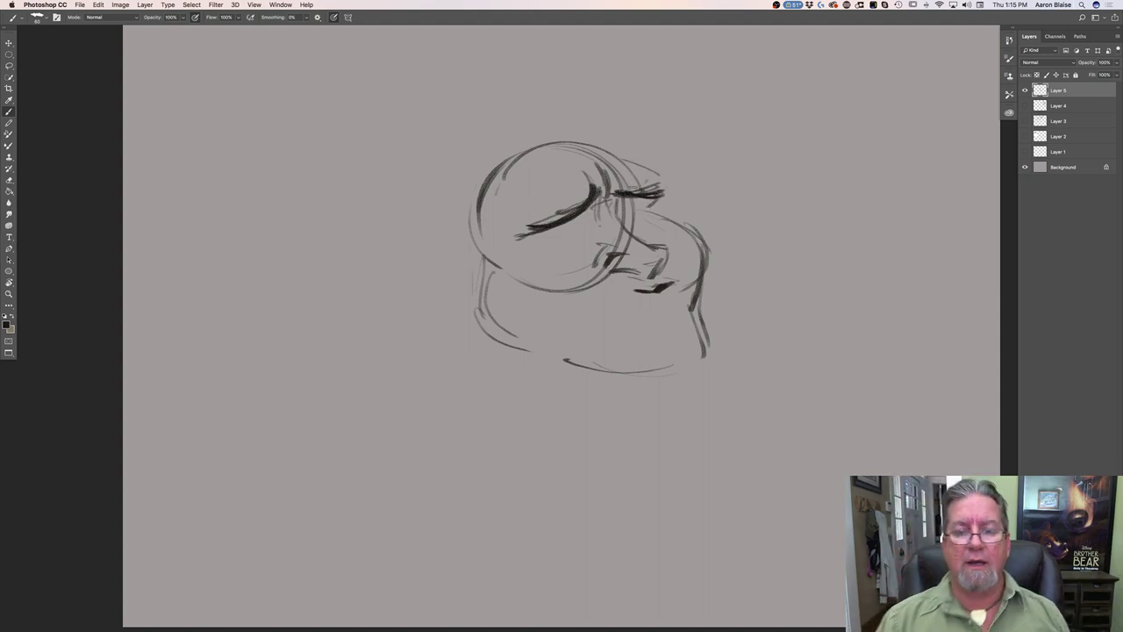
Draw the near eye's lower lid with creases beneath it, and a short line below the far brow
{"action": "mouse_move", "coordinate": [547, 234]}
{"action": "left_mouse_down"}
{"action": "mouse_move", "coordinate": [588, 224]}
{"action": "mouse_move", "coordinate": [584, 247]}
{"action": "left_mouse_up"}
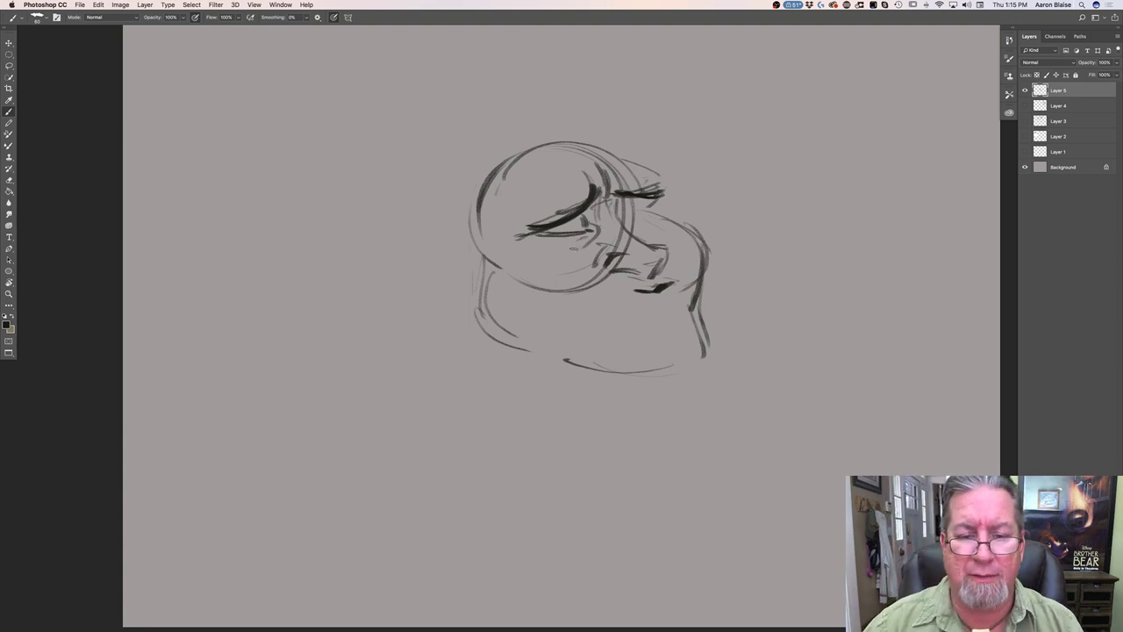
{"action": "left_click_drag", "start_coordinate": [576, 245], "coordinate": [553, 245]}
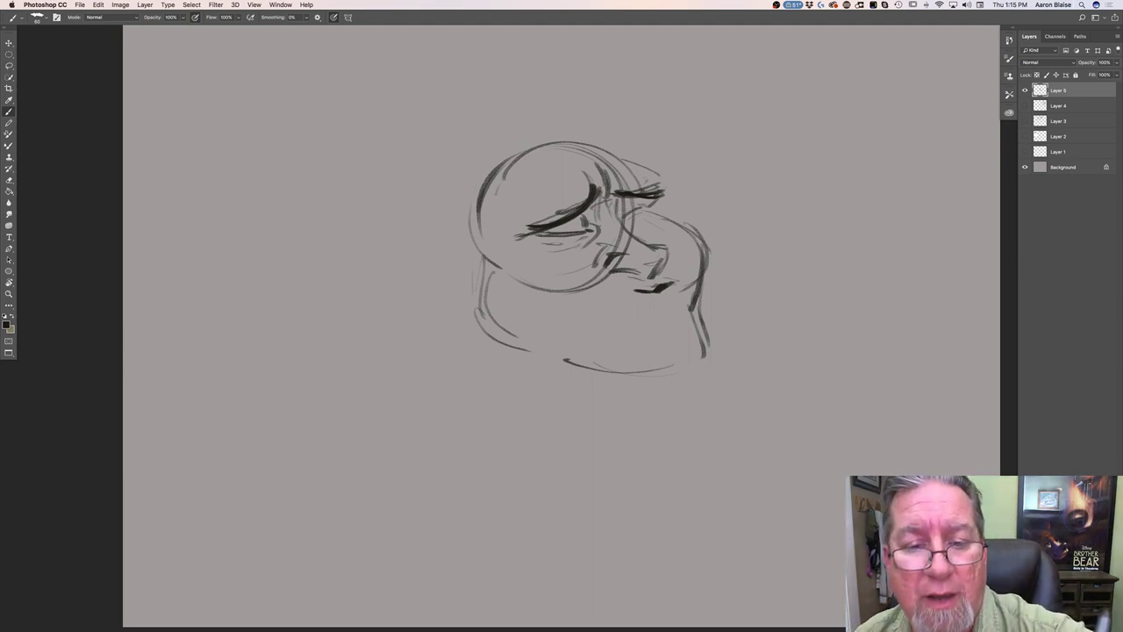
{"action": "left_click_drag", "start_coordinate": [640, 209], "coordinate": [620, 217]}
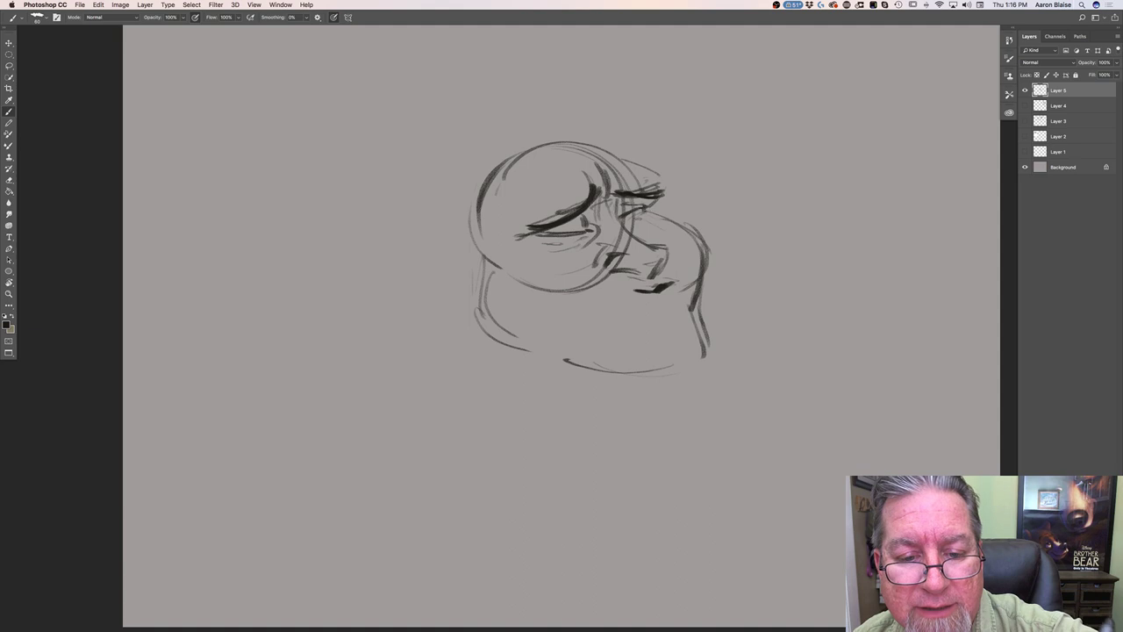
Strengthen the nose contour from the bridge around the tip and darken the nostril
{"action": "mouse_move", "coordinate": [634, 220]}
{"action": "left_mouse_down"}
{"action": "mouse_move", "coordinate": [615, 217]}
{"action": "mouse_move", "coordinate": [661, 263]}
{"action": "mouse_move", "coordinate": [651, 275]}
{"action": "mouse_move", "coordinate": [658, 242]}
{"action": "left_mouse_up"}
{"action": "mouse_move", "coordinate": [653, 252]}
{"action": "left_mouse_down"}
{"action": "mouse_move", "coordinate": [668, 253]}
{"action": "mouse_move", "coordinate": [650, 274]}
{"action": "left_mouse_up"}
{"action": "key", "text": "super+alt+z"}
{"action": "key", "text": "super+alt+z"}
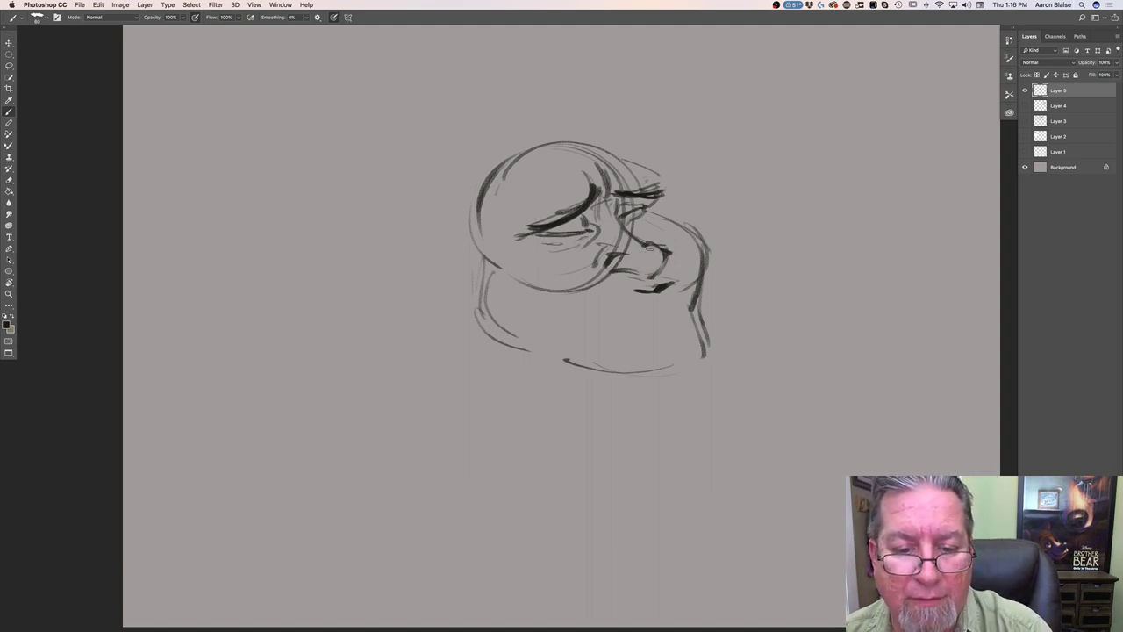
{"action": "mouse_move", "coordinate": [647, 248]}
{"action": "left_mouse_down"}
{"action": "mouse_move", "coordinate": [669, 250]}
{"action": "mouse_move", "coordinate": [650, 276]}
{"action": "mouse_move", "coordinate": [651, 263]}
{"action": "mouse_move", "coordinate": [604, 271]}
{"action": "left_mouse_up"}
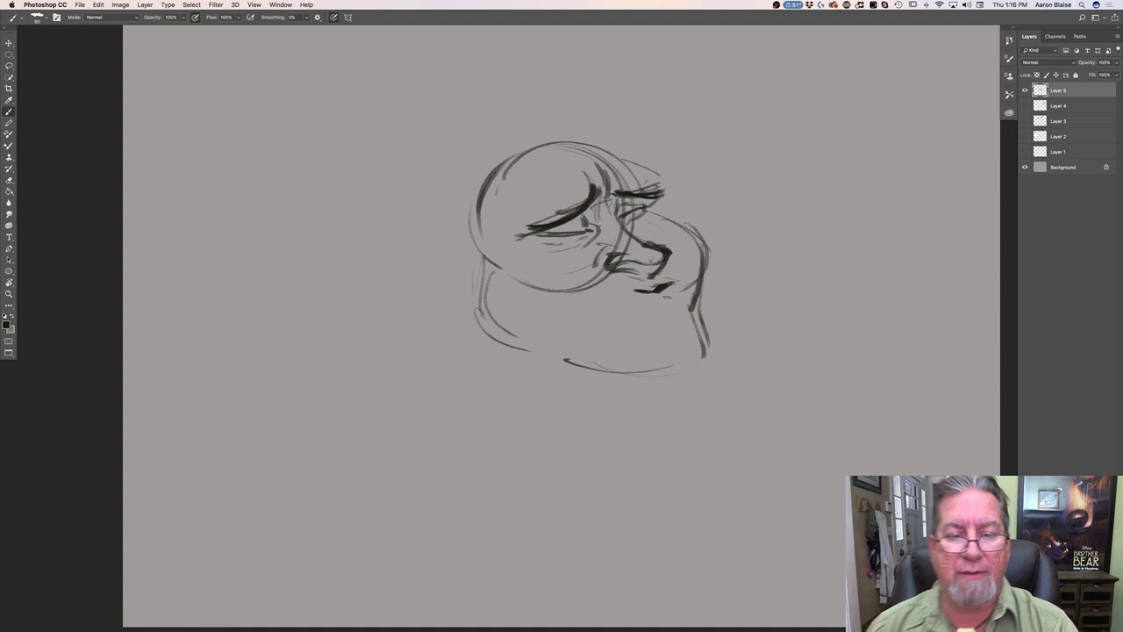
{"action": "mouse_move", "coordinate": [605, 273]}
{"action": "left_mouse_down"}
{"action": "mouse_move", "coordinate": [628, 267]}
{"action": "mouse_move", "coordinate": [612, 274]}
{"action": "left_mouse_up"}
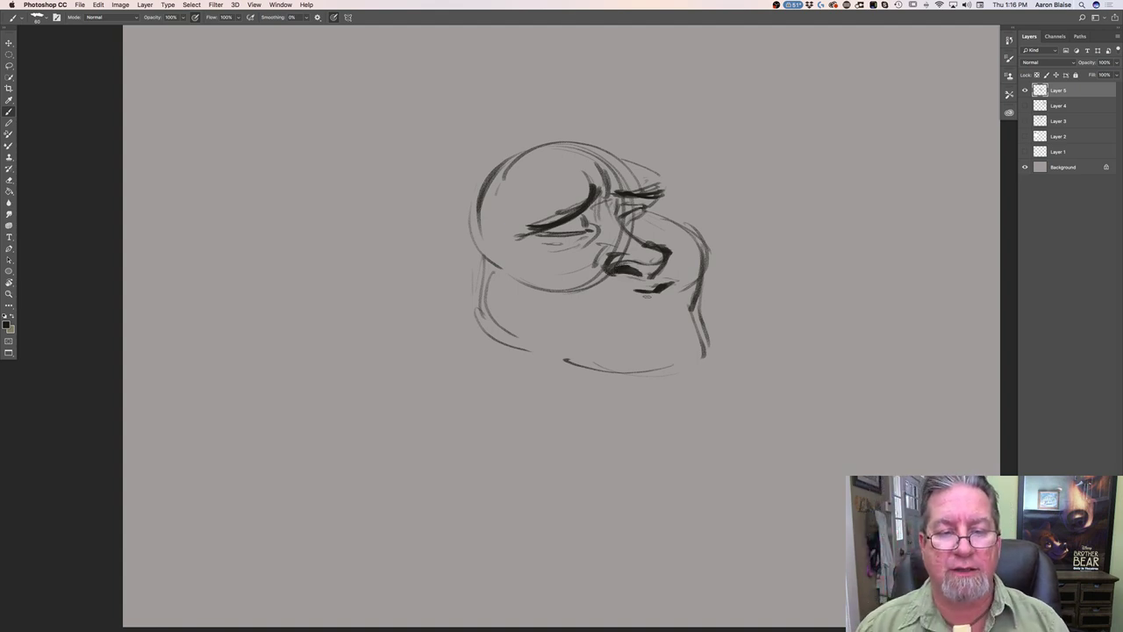
Add a dark pupil to the near eye and wrinkle lines across the forehead
{"action": "left_click_drag", "start_coordinate": [569, 223], "coordinate": [584, 228]}
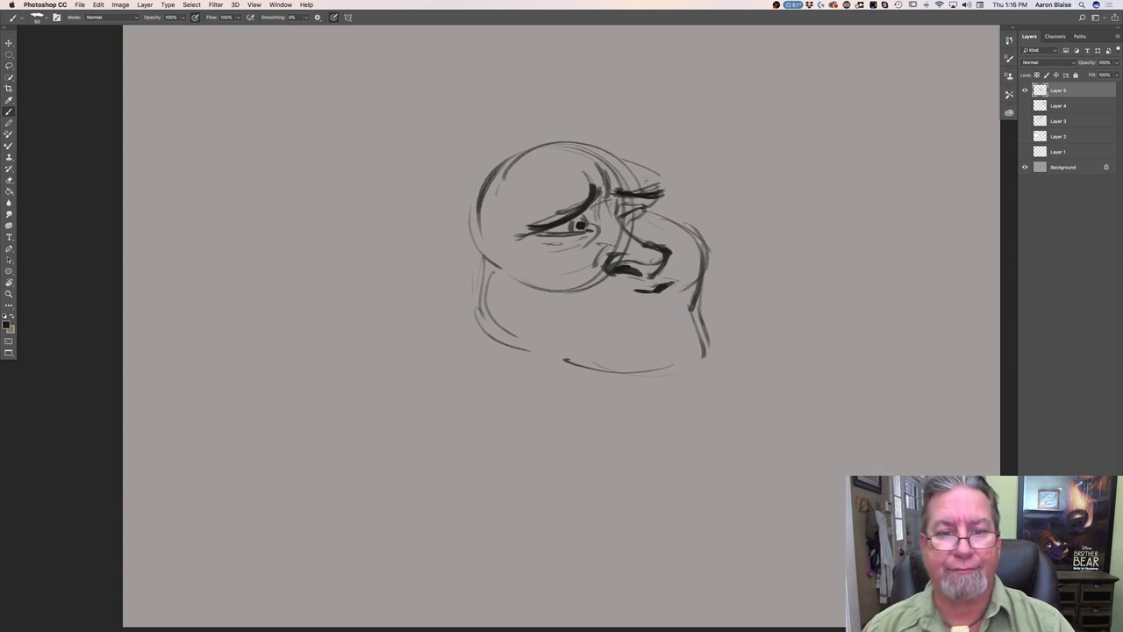
{"action": "mouse_move", "coordinate": [622, 163]}
{"action": "left_mouse_down"}
{"action": "mouse_move", "coordinate": [577, 162]}
{"action": "mouse_move", "coordinate": [543, 191]}
{"action": "mouse_move", "coordinate": [572, 163]}
{"action": "mouse_move", "coordinate": [563, 153]}
{"action": "mouse_move", "coordinate": [554, 162]}
{"action": "left_mouse_up"}
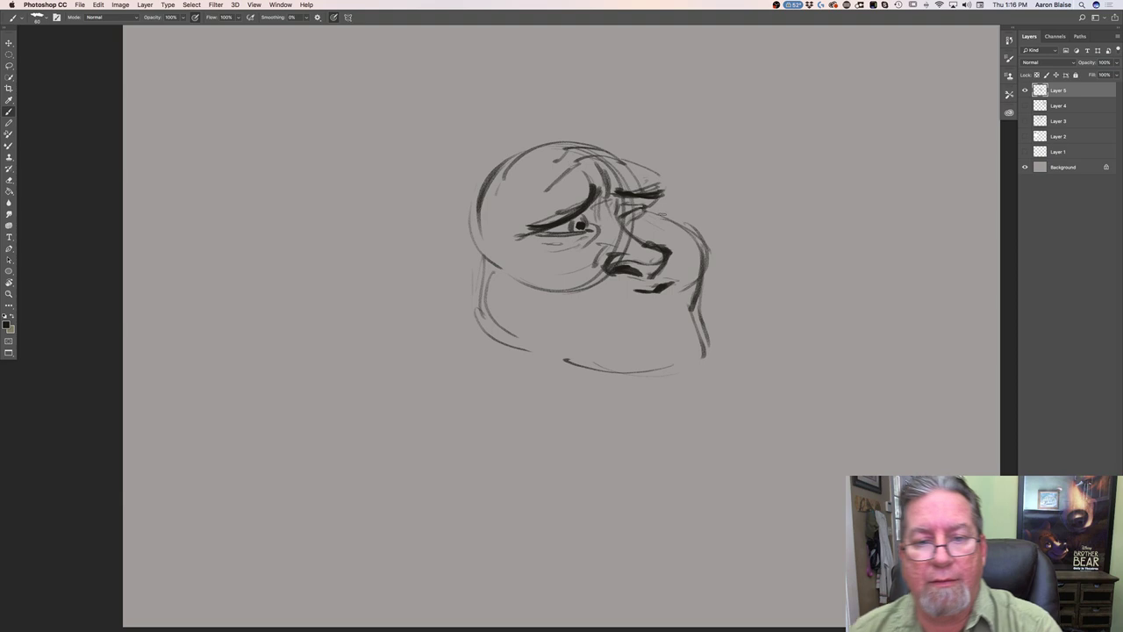
Darken the far cheek and chin profile, the full jaw line up to the ear, and the far brow's outer edge
{"action": "mouse_move", "coordinate": [658, 212]}
{"action": "left_mouse_down"}
{"action": "mouse_move", "coordinate": [686, 227]}
{"action": "mouse_move", "coordinate": [703, 250]}
{"action": "mouse_move", "coordinate": [705, 351]}
{"action": "left_mouse_up"}
{"action": "mouse_move", "coordinate": [691, 303]}
{"action": "left_mouse_down"}
{"action": "mouse_move", "coordinate": [708, 362]}
{"action": "mouse_move", "coordinate": [665, 375]}
{"action": "mouse_move", "coordinate": [595, 368]}
{"action": "mouse_move", "coordinate": [497, 318]}
{"action": "left_mouse_up"}
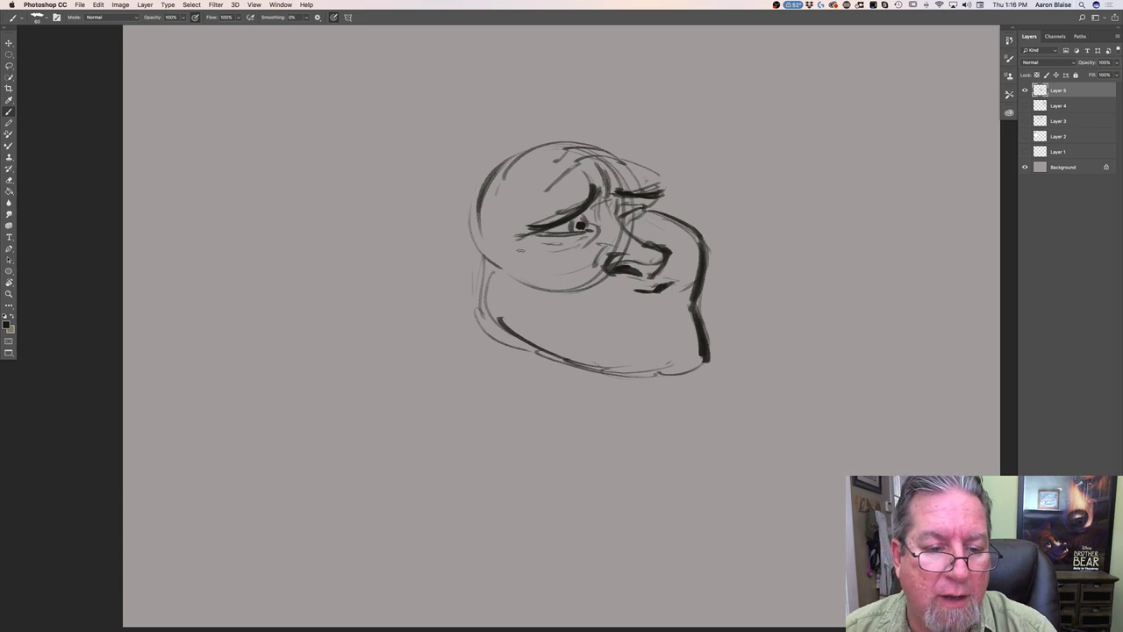
{"action": "mouse_move", "coordinate": [567, 245]}
{"action": "left_mouse_down"}
{"action": "mouse_move", "coordinate": [540, 239]}
{"action": "mouse_move", "coordinate": [507, 255]}
{"action": "mouse_move", "coordinate": [488, 295]}
{"action": "left_mouse_up"}
{"action": "mouse_move", "coordinate": [503, 258]}
{"action": "left_mouse_down"}
{"action": "mouse_move", "coordinate": [482, 298]}
{"action": "mouse_move", "coordinate": [532, 349]}
{"action": "mouse_move", "coordinate": [630, 374]}
{"action": "left_mouse_up"}
{"action": "left_click_drag", "start_coordinate": [537, 347], "coordinate": [688, 370]}
{"action": "mouse_move", "coordinate": [577, 365]}
{"action": "left_mouse_down"}
{"action": "mouse_move", "coordinate": [700, 374]}
{"action": "mouse_move", "coordinate": [684, 370]}
{"action": "left_mouse_up"}
{"action": "left_click_drag", "start_coordinate": [533, 340], "coordinate": [609, 367]}
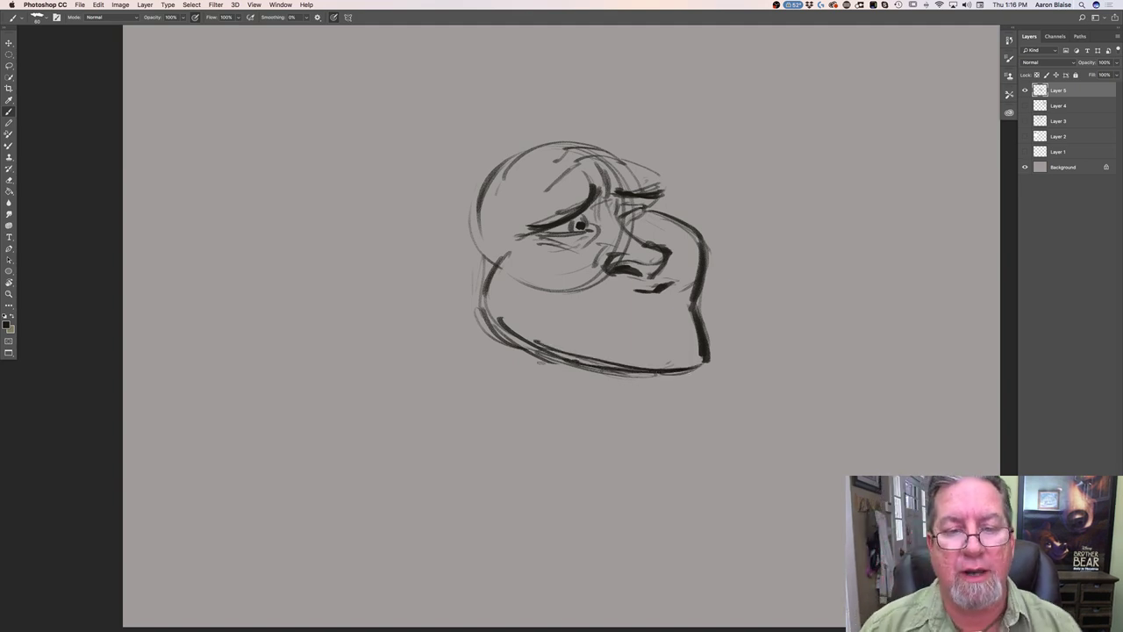
{"action": "mouse_move", "coordinate": [651, 179]}
{"action": "left_mouse_down"}
{"action": "mouse_move", "coordinate": [665, 195]}
{"action": "mouse_move", "coordinate": [666, 180]}
{"action": "left_mouse_up"}
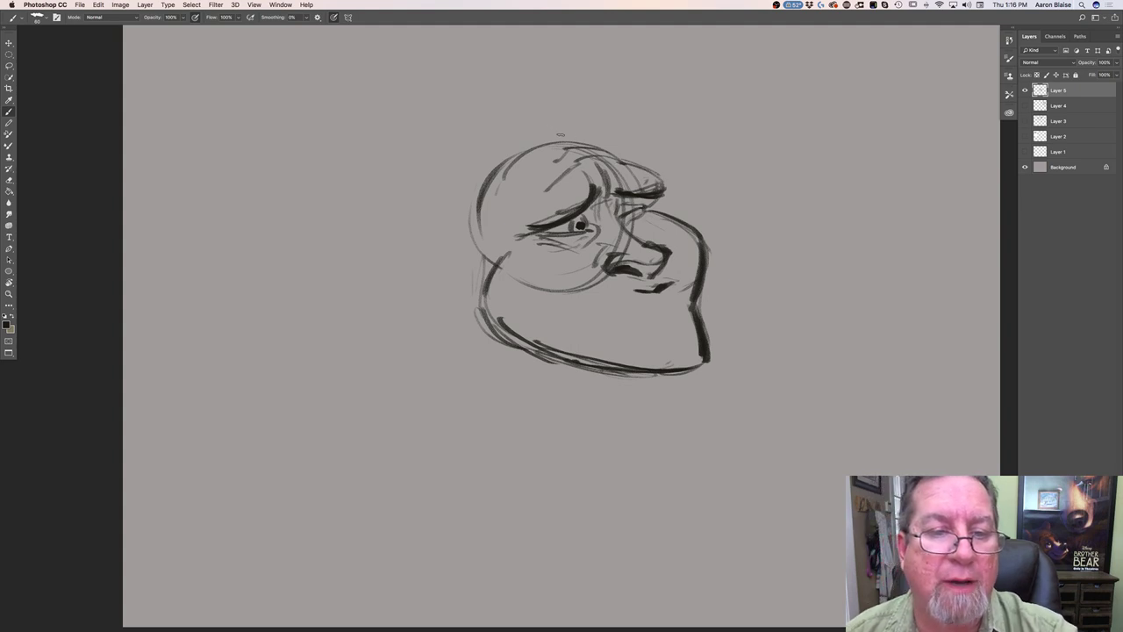
Sketch the pointed hairline with swept-back hair above the cranium and a large rounded ear behind the jaw
{"action": "mouse_move", "coordinate": [558, 141]}
{"action": "left_mouse_down"}
{"action": "mouse_move", "coordinate": [535, 112]}
{"action": "mouse_move", "coordinate": [522, 172]}
{"action": "left_mouse_up"}
{"action": "left_click_drag", "start_coordinate": [530, 118], "coordinate": [519, 183]}
{"action": "left_click_drag", "start_coordinate": [525, 138], "coordinate": [512, 184]}
{"action": "left_click_drag", "start_coordinate": [526, 102], "coordinate": [457, 179]}
{"action": "mouse_move", "coordinate": [509, 114]}
{"action": "left_mouse_down"}
{"action": "mouse_move", "coordinate": [431, 196]}
{"action": "mouse_move", "coordinate": [416, 253]}
{"action": "mouse_move", "coordinate": [447, 320]}
{"action": "mouse_move", "coordinate": [479, 321]}
{"action": "left_mouse_up"}
{"action": "left_click_drag", "start_coordinate": [419, 279], "coordinate": [458, 321]}
{"action": "left_click_drag", "start_coordinate": [465, 239], "coordinate": [409, 256]}
Draw the front of the neck slanting down from under the chin and a short back-of-neck line below the ear
{"action": "left_click_drag", "start_coordinate": [629, 370], "coordinate": [597, 386]}
{"action": "left_click_drag", "start_coordinate": [611, 376], "coordinate": [584, 417]}
{"action": "mouse_move", "coordinate": [644, 372]}
{"action": "left_mouse_down"}
{"action": "mouse_move", "coordinate": [594, 392]}
{"action": "mouse_move", "coordinate": [584, 433]}
{"action": "mouse_move", "coordinate": [540, 488]}
{"action": "left_mouse_up"}
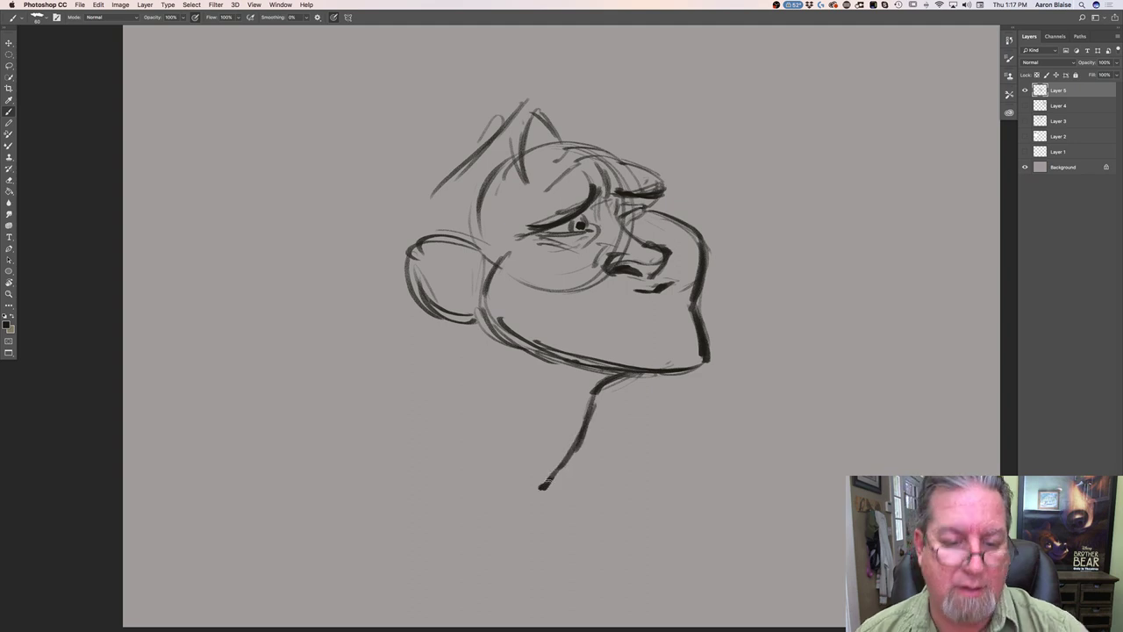
{"action": "left_click_drag", "start_coordinate": [613, 379], "coordinate": [537, 493]}
{"action": "mouse_move", "coordinate": [483, 333]}
{"action": "left_mouse_down"}
{"action": "mouse_move", "coordinate": [457, 377]}
{"action": "mouse_move", "coordinate": [483, 368]}
{"action": "mouse_move", "coordinate": [476, 375]}
{"action": "mouse_move", "coordinate": [481, 351]}
{"action": "mouse_move", "coordinate": [476, 376]}
{"action": "left_mouse_up"}
{"action": "left_click_drag", "start_coordinate": [593, 395], "coordinate": [530, 512]}
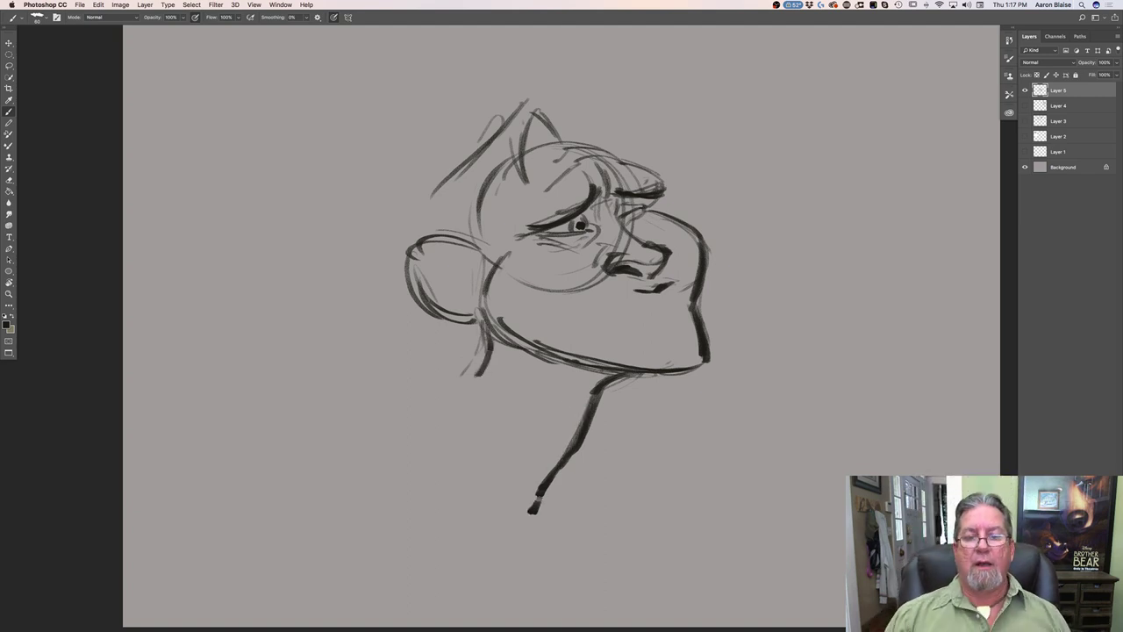
Add the mouth corner and under-eye crease, and darken the rear jaw and outer ear contours
{"action": "left_click_drag", "start_coordinate": [625, 282], "coordinate": [641, 302]}
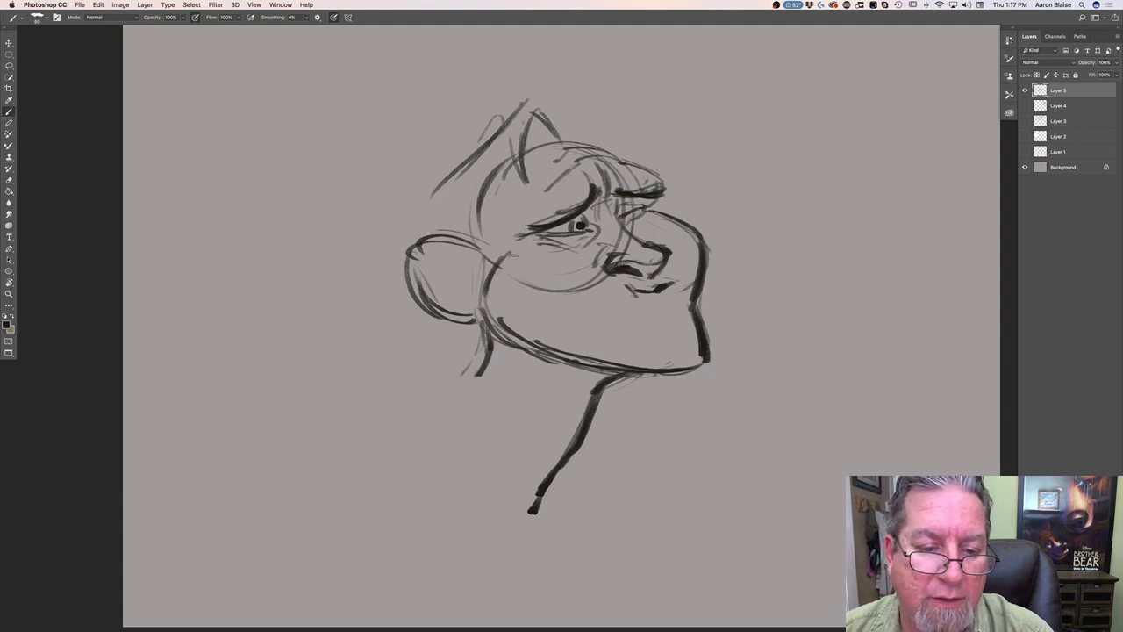
{"action": "left_click_drag", "start_coordinate": [558, 246], "coordinate": [499, 242]}
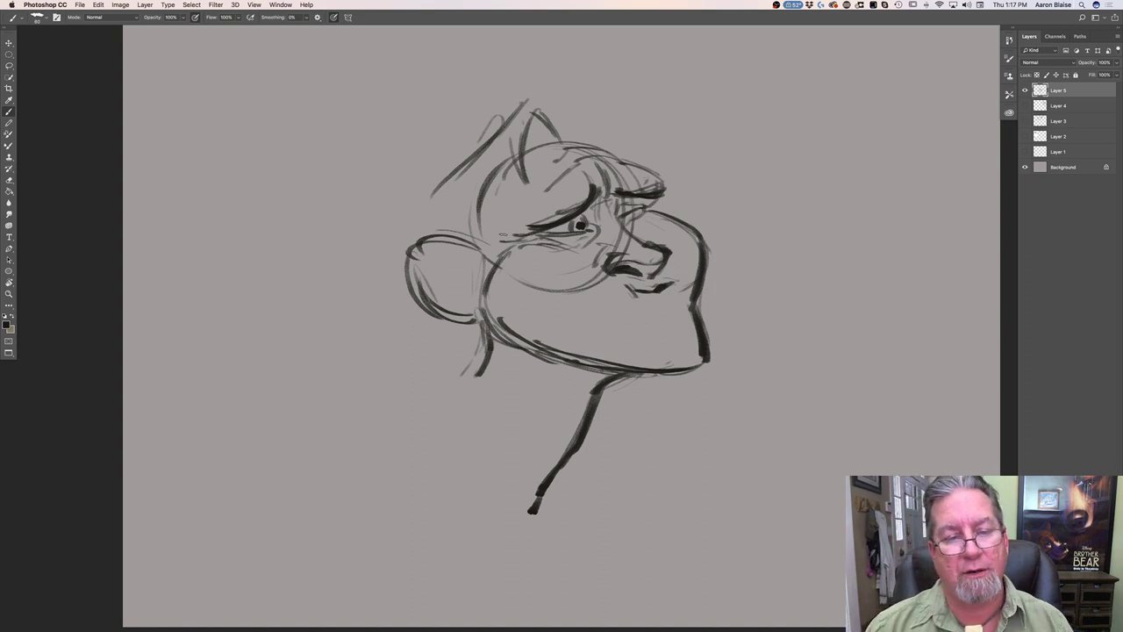
{"action": "left_click_drag", "start_coordinate": [484, 288], "coordinate": [511, 343]}
{"action": "mouse_move", "coordinate": [439, 236]}
{"action": "left_mouse_down"}
{"action": "mouse_move", "coordinate": [399, 243]}
{"action": "mouse_move", "coordinate": [413, 258]}
{"action": "mouse_move", "coordinate": [410, 306]}
{"action": "mouse_move", "coordinate": [476, 328]}
{"action": "left_mouse_up"}
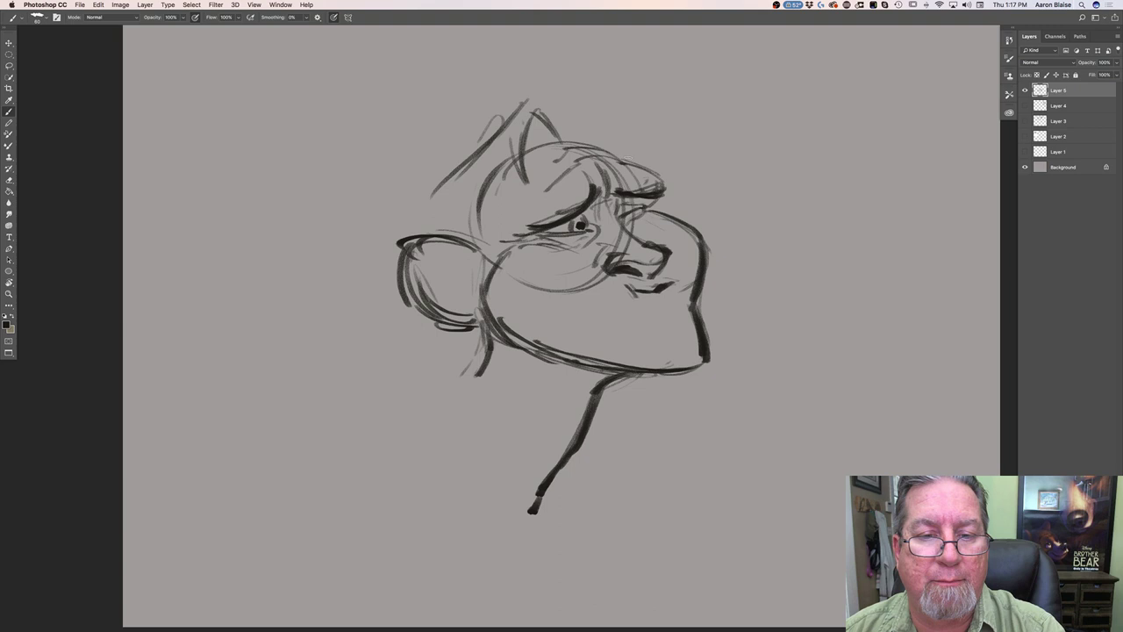
Build up the spiky hair with extra tufts, a back outline down to the ear, and dark shading along the hairline
{"action": "mouse_move", "coordinate": [567, 138]}
{"action": "left_mouse_down"}
{"action": "mouse_move", "coordinate": [586, 115]}
{"action": "mouse_move", "coordinate": [612, 149]}
{"action": "left_mouse_up"}
{"action": "mouse_move", "coordinate": [583, 110]}
{"action": "left_mouse_down"}
{"action": "mouse_move", "coordinate": [614, 141]}
{"action": "mouse_move", "coordinate": [579, 105]}
{"action": "left_mouse_up"}
{"action": "mouse_move", "coordinate": [491, 121]}
{"action": "left_mouse_down"}
{"action": "mouse_move", "coordinate": [417, 197]}
{"action": "mouse_move", "coordinate": [460, 237]}
{"action": "left_mouse_up"}
{"action": "mouse_move", "coordinate": [407, 205]}
{"action": "left_mouse_down"}
{"action": "mouse_move", "coordinate": [454, 233]}
{"action": "mouse_move", "coordinate": [403, 202]}
{"action": "left_mouse_up"}
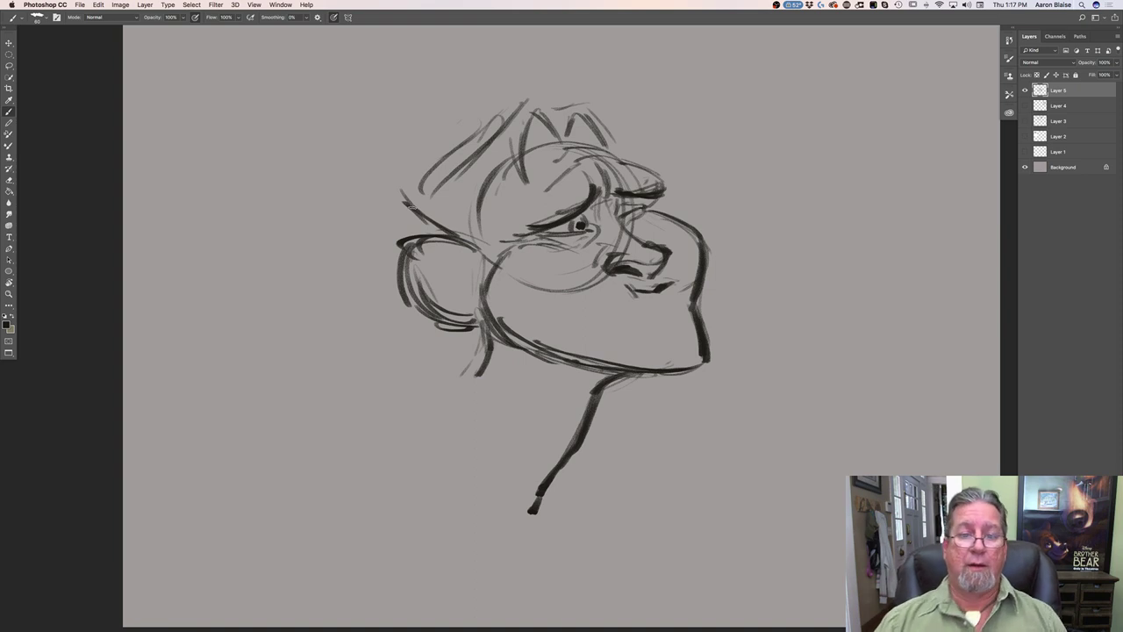
{"action": "mouse_move", "coordinate": [524, 114]}
{"action": "left_mouse_down"}
{"action": "mouse_move", "coordinate": [528, 89]}
{"action": "mouse_move", "coordinate": [511, 184]}
{"action": "left_mouse_up"}
{"action": "mouse_move", "coordinate": [519, 144]}
{"action": "left_mouse_down"}
{"action": "mouse_move", "coordinate": [489, 219]}
{"action": "mouse_move", "coordinate": [512, 247]}
{"action": "left_mouse_up"}
{"action": "mouse_move", "coordinate": [519, 84]}
{"action": "left_mouse_down"}
{"action": "mouse_move", "coordinate": [419, 188]}
{"action": "mouse_move", "coordinate": [447, 221]}
{"action": "left_mouse_up"}
{"action": "left_click_drag", "start_coordinate": [542, 107], "coordinate": [544, 119]}
{"action": "mouse_move", "coordinate": [516, 74]}
{"action": "left_mouse_down"}
{"action": "mouse_move", "coordinate": [484, 123]}
{"action": "mouse_move", "coordinate": [434, 165]}
{"action": "mouse_move", "coordinate": [449, 234]}
{"action": "left_mouse_up"}
{"action": "left_click_drag", "start_coordinate": [482, 170], "coordinate": [475, 213]}
{"action": "mouse_move", "coordinate": [570, 94]}
{"action": "left_mouse_down"}
{"action": "mouse_move", "coordinate": [604, 146]}
{"action": "mouse_move", "coordinate": [616, 144]}
{"action": "mouse_move", "coordinate": [618, 158]}
{"action": "mouse_move", "coordinate": [621, 147]}
{"action": "left_mouse_up"}
{"action": "mouse_move", "coordinate": [584, 89]}
{"action": "left_mouse_down"}
{"action": "mouse_move", "coordinate": [551, 99]}
{"action": "mouse_move", "coordinate": [579, 140]}
{"action": "mouse_move", "coordinate": [594, 141]}
{"action": "left_mouse_up"}
{"action": "mouse_move", "coordinate": [547, 104]}
{"action": "left_mouse_down"}
{"action": "mouse_move", "coordinate": [533, 138]}
{"action": "mouse_move", "coordinate": [491, 172]}
{"action": "mouse_move", "coordinate": [483, 220]}
{"action": "mouse_move", "coordinate": [486, 202]}
{"action": "left_mouse_up"}
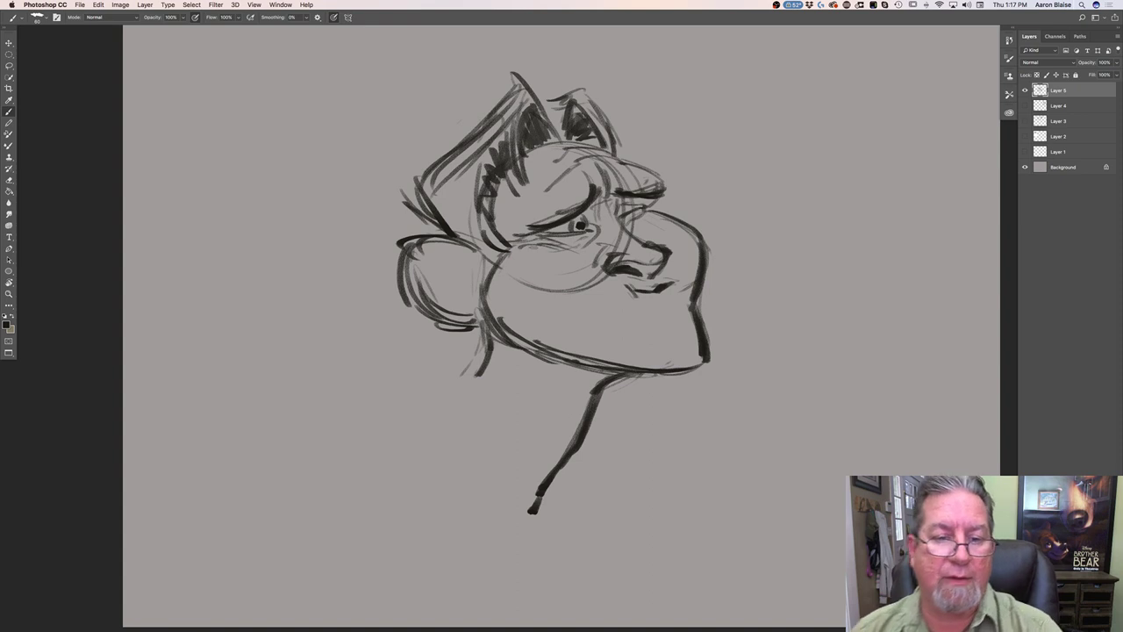
Refine the near eye, its lower creases and the mouth, and draw the inner folds of the ear
{"action": "left_click_drag", "start_coordinate": [580, 242], "coordinate": [532, 245]}
{"action": "left_click_drag", "start_coordinate": [611, 278], "coordinate": [627, 307]}
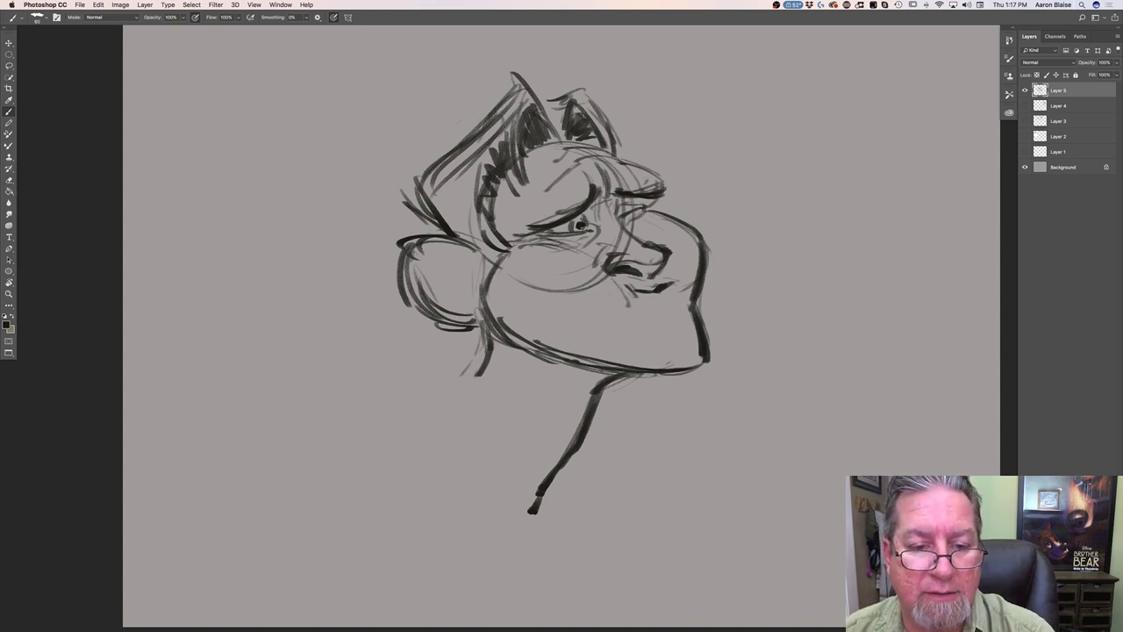
{"action": "left_click_drag", "start_coordinate": [585, 221], "coordinate": [574, 221]}
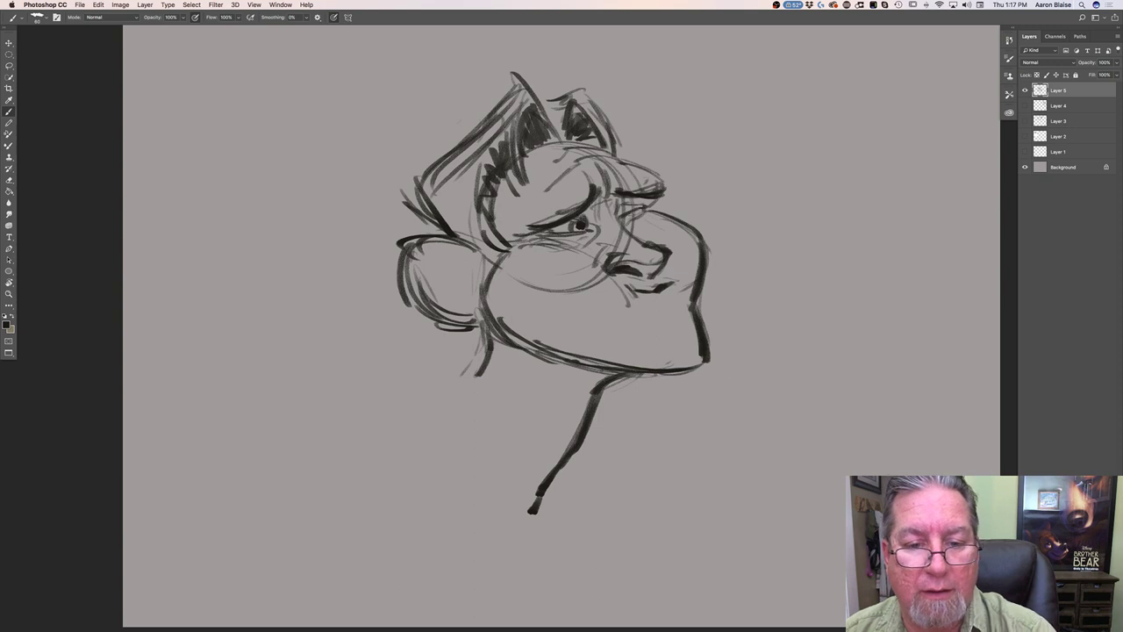
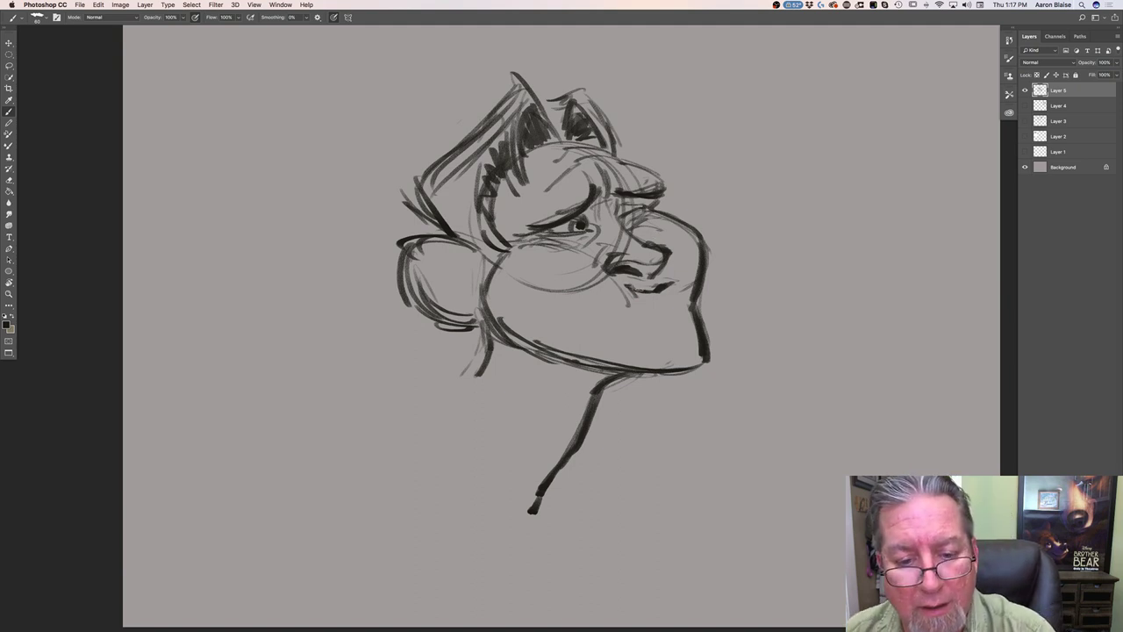
{"action": "left_click_drag", "start_coordinate": [664, 284], "coordinate": [676, 278]}
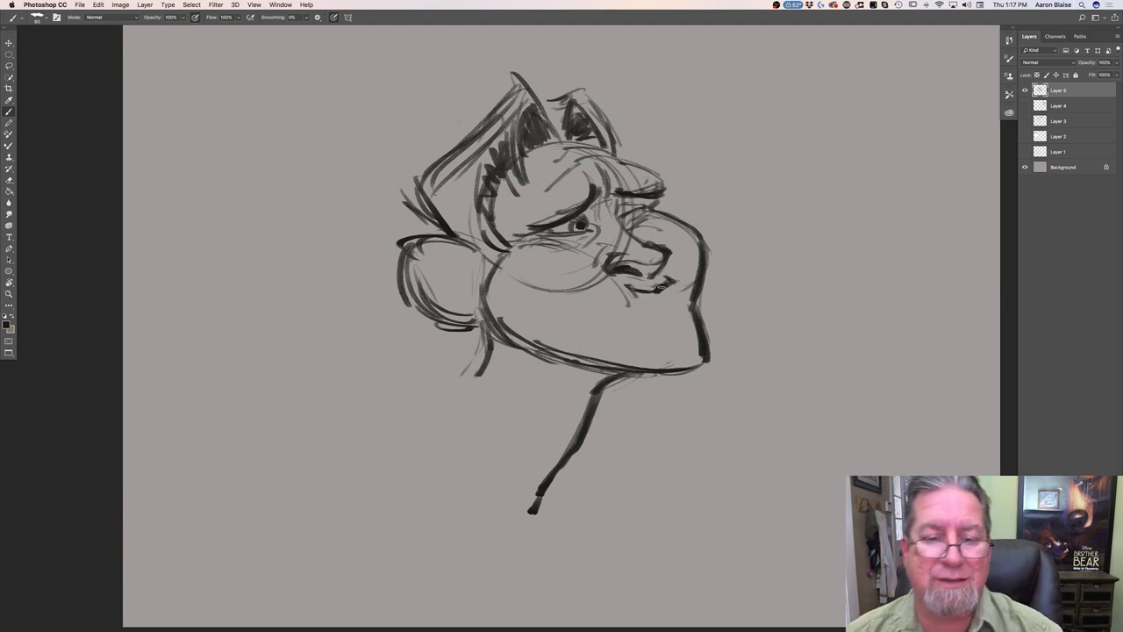
{"action": "mouse_move", "coordinate": [425, 259]}
{"action": "left_mouse_down"}
{"action": "mouse_move", "coordinate": [469, 259]}
{"action": "mouse_move", "coordinate": [417, 267]}
{"action": "mouse_move", "coordinate": [458, 275]}
{"action": "mouse_move", "coordinate": [467, 288]}
{"action": "mouse_move", "coordinate": [423, 266]}
{"action": "mouse_move", "coordinate": [465, 305]}
{"action": "mouse_move", "coordinate": [400, 299]}
{"action": "mouse_move", "coordinate": [476, 325]}
{"action": "left_mouse_up"}
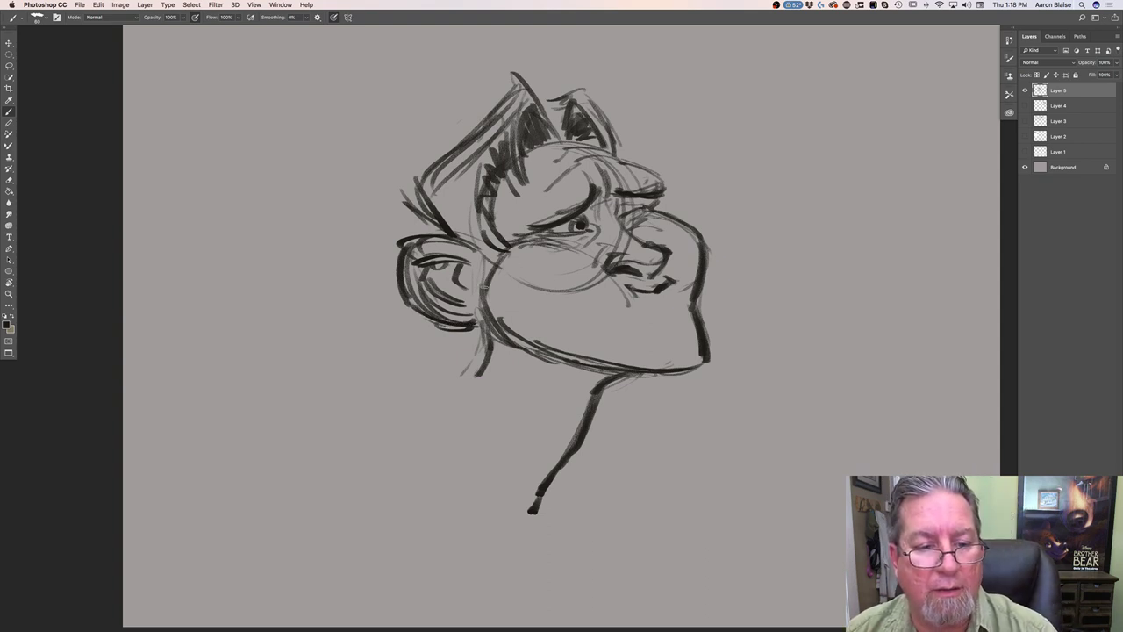
Define the neck with a throat line and a darker back contour, and sketch the collar's front edges
{"action": "mouse_move", "coordinate": [484, 284]}
{"action": "left_mouse_down"}
{"action": "mouse_move", "coordinate": [564, 386]}
{"action": "mouse_move", "coordinate": [554, 464]}
{"action": "left_mouse_up"}
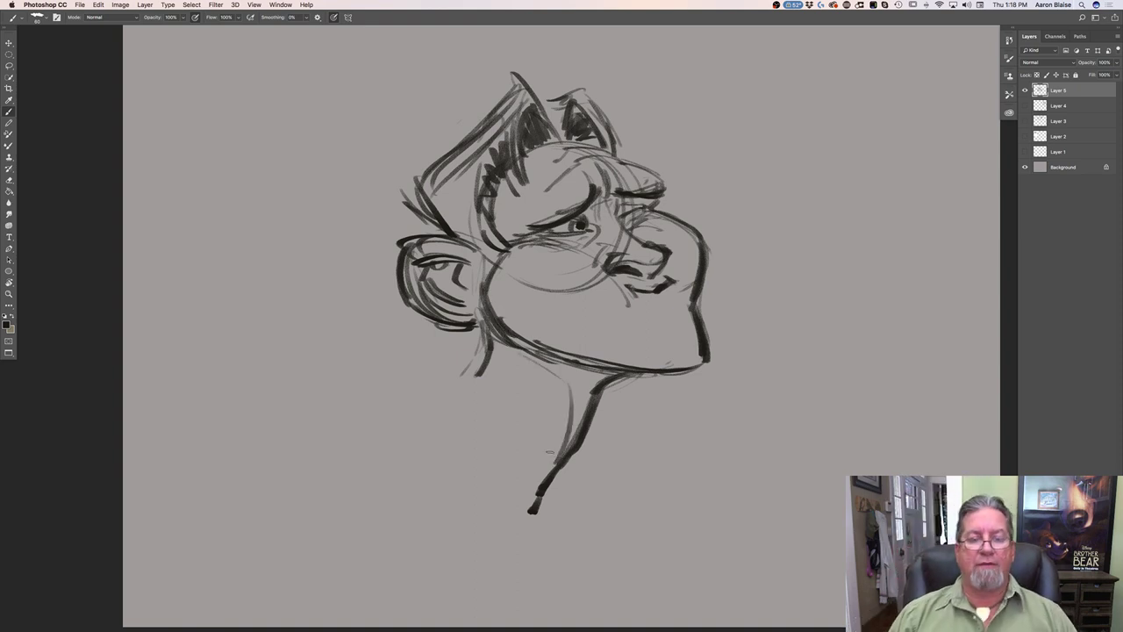
{"action": "left_click_drag", "start_coordinate": [493, 329], "coordinate": [472, 388]}
{"action": "mouse_move", "coordinate": [493, 314]}
{"action": "left_mouse_down"}
{"action": "mouse_move", "coordinate": [474, 330]}
{"action": "mouse_move", "coordinate": [419, 315]}
{"action": "left_mouse_up"}
{"action": "mouse_move", "coordinate": [493, 350]}
{"action": "left_mouse_down"}
{"action": "mouse_move", "coordinate": [466, 421]}
{"action": "mouse_move", "coordinate": [537, 531]}
{"action": "left_mouse_up"}
{"action": "left_click_drag", "start_coordinate": [469, 393], "coordinate": [433, 442]}
{"action": "mouse_move", "coordinate": [535, 513]}
{"action": "left_mouse_down"}
{"action": "mouse_move", "coordinate": [514, 562]}
{"action": "mouse_move", "coordinate": [549, 544]}
{"action": "left_mouse_up"}
{"action": "left_click_drag", "start_coordinate": [560, 487], "coordinate": [554, 545]}
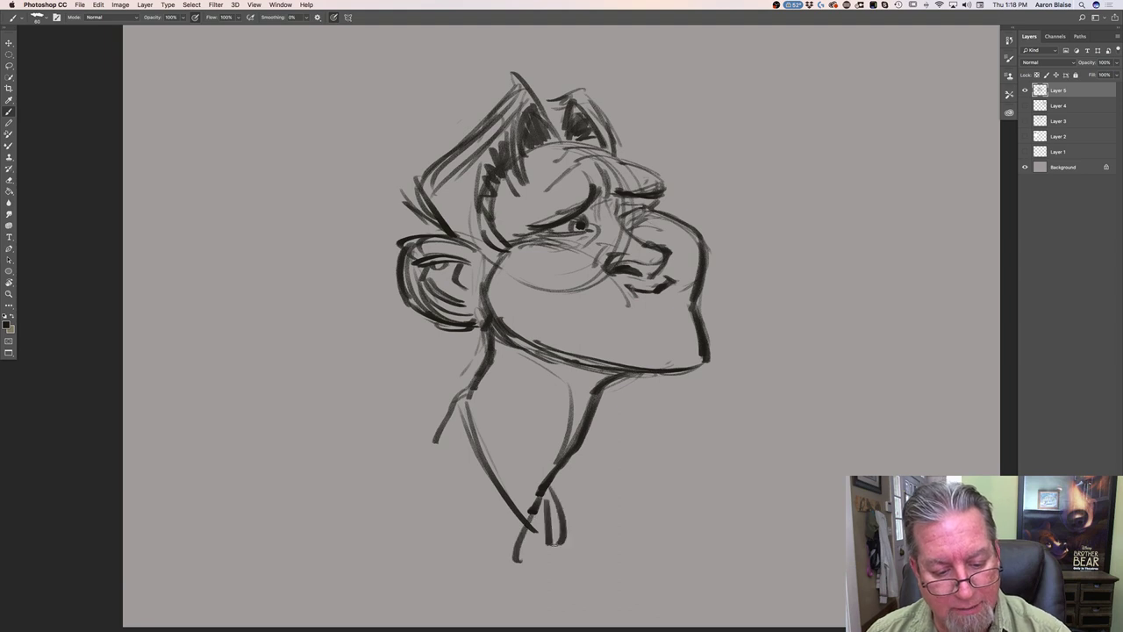
Draw the outer edge of the collar and the shoulder line sloping down from the back of the neck
{"action": "left_click_drag", "start_coordinate": [433, 437], "coordinate": [488, 558]}
{"action": "mouse_move", "coordinate": [466, 386]}
{"action": "left_mouse_down"}
{"action": "mouse_move", "coordinate": [424, 421]}
{"action": "mouse_move", "coordinate": [432, 469]}
{"action": "left_mouse_up"}
{"action": "left_click_drag", "start_coordinate": [437, 463], "coordinate": [503, 565]}
{"action": "left_click_drag", "start_coordinate": [442, 421], "coordinate": [383, 469]}
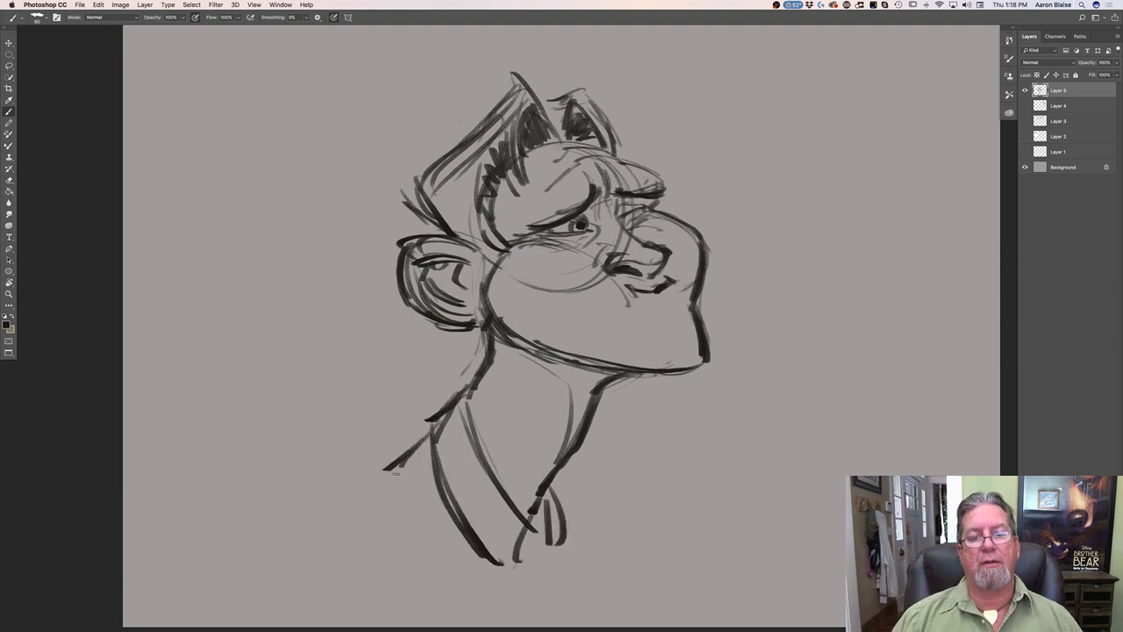
Join the front hair tufts with a curved top line and add dark strokes along the hairline
{"action": "mouse_move", "coordinate": [519, 78]}
{"action": "left_mouse_down"}
{"action": "mouse_move", "coordinate": [559, 125]}
{"action": "mouse_move", "coordinate": [576, 91]}
{"action": "left_mouse_up"}
{"action": "mouse_move", "coordinate": [569, 91]}
{"action": "left_mouse_down"}
{"action": "mouse_move", "coordinate": [617, 139]}
{"action": "mouse_move", "coordinate": [551, 114]}
{"action": "mouse_move", "coordinate": [580, 84]}
{"action": "mouse_move", "coordinate": [512, 146]}
{"action": "left_mouse_up"}
{"action": "left_click_drag", "start_coordinate": [512, 125], "coordinate": [503, 149]}
{"action": "left_click_drag", "start_coordinate": [528, 156], "coordinate": [514, 183]}
{"action": "left_click_drag", "start_coordinate": [512, 176], "coordinate": [497, 191]}
Fade the rough sketch by lowering Layer 5's fill, and add a new layer above it for clean line work
{"action": "left_click", "coordinate": [1116, 75]}
{"action": "left_click_drag", "start_coordinate": [1115, 86], "coordinate": [1092, 86]}
{"action": "left_click", "coordinate": [1095, 621]}
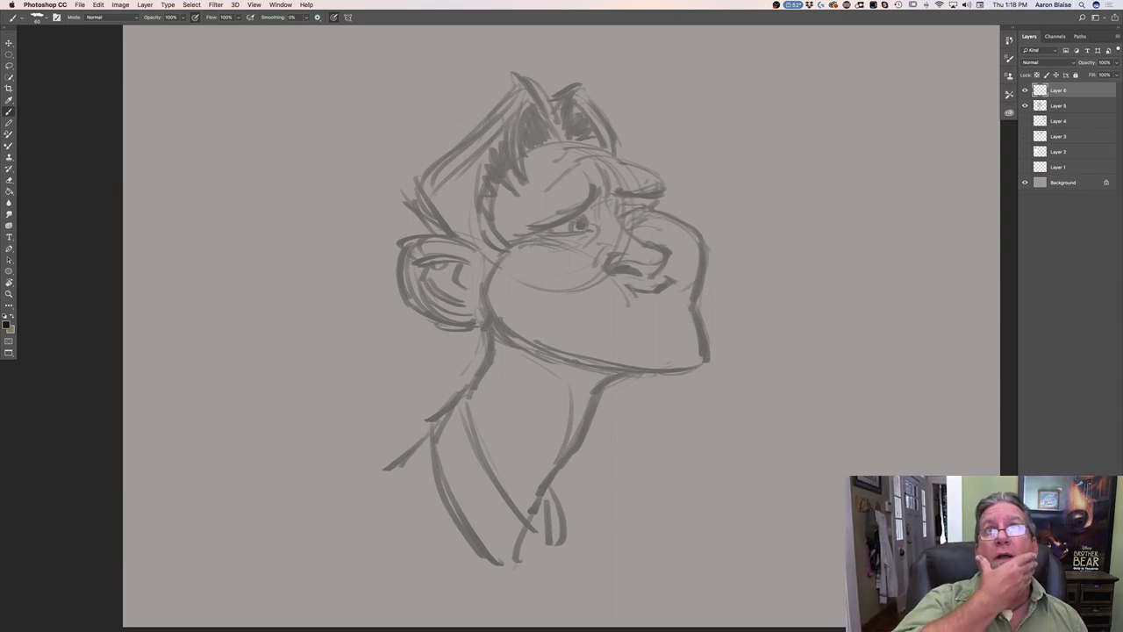
Ink the nose bridge, tip and nostril on Layer 6, along with the mouth line and lower lip
{"action": "key", "text": "super+plus"}
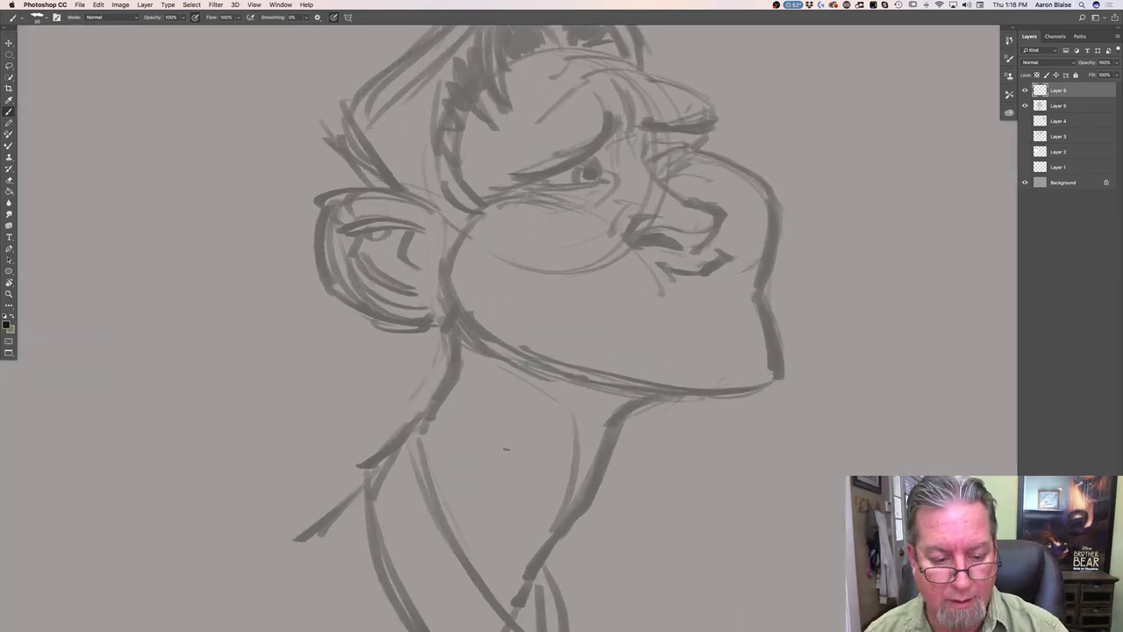
{"action": "mouse_move", "coordinate": [642, 129]}
{"action": "left_mouse_down"}
{"action": "mouse_move", "coordinate": [639, 152]}
{"action": "mouse_move", "coordinate": [667, 186]}
{"action": "mouse_move", "coordinate": [722, 213]}
{"action": "mouse_move", "coordinate": [694, 250]}
{"action": "mouse_move", "coordinate": [641, 238]}
{"action": "mouse_move", "coordinate": [635, 214]}
{"action": "mouse_move", "coordinate": [629, 244]}
{"action": "mouse_move", "coordinate": [653, 239]}
{"action": "left_mouse_up"}
{"action": "left_click_drag", "start_coordinate": [685, 201], "coordinate": [708, 203]}
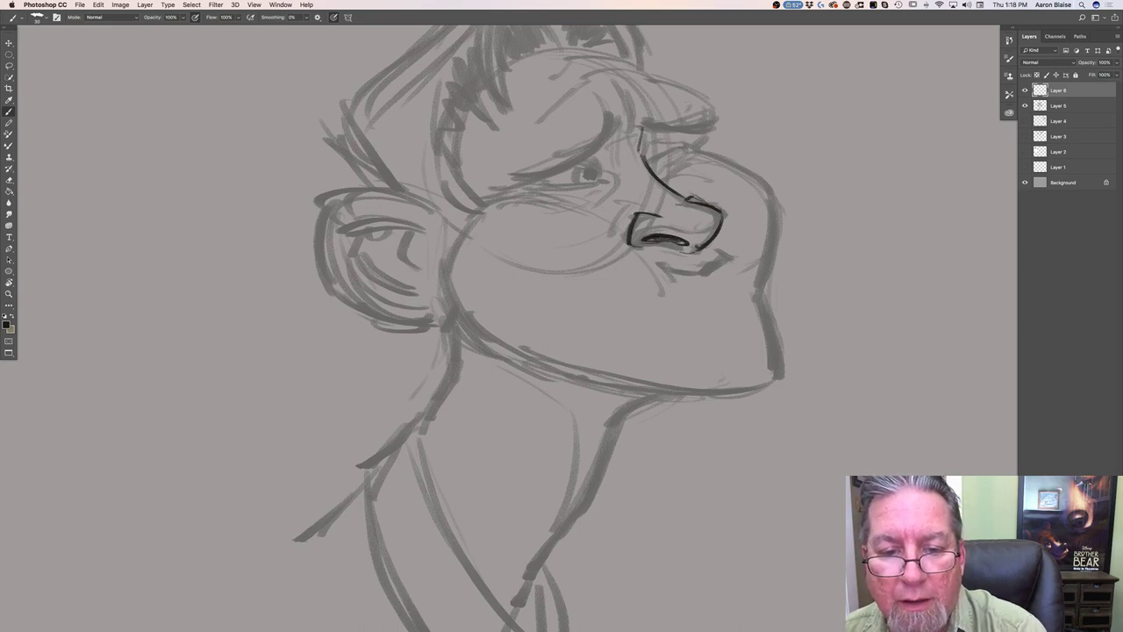
{"action": "left_click_drag", "start_coordinate": [676, 248], "coordinate": [696, 253]}
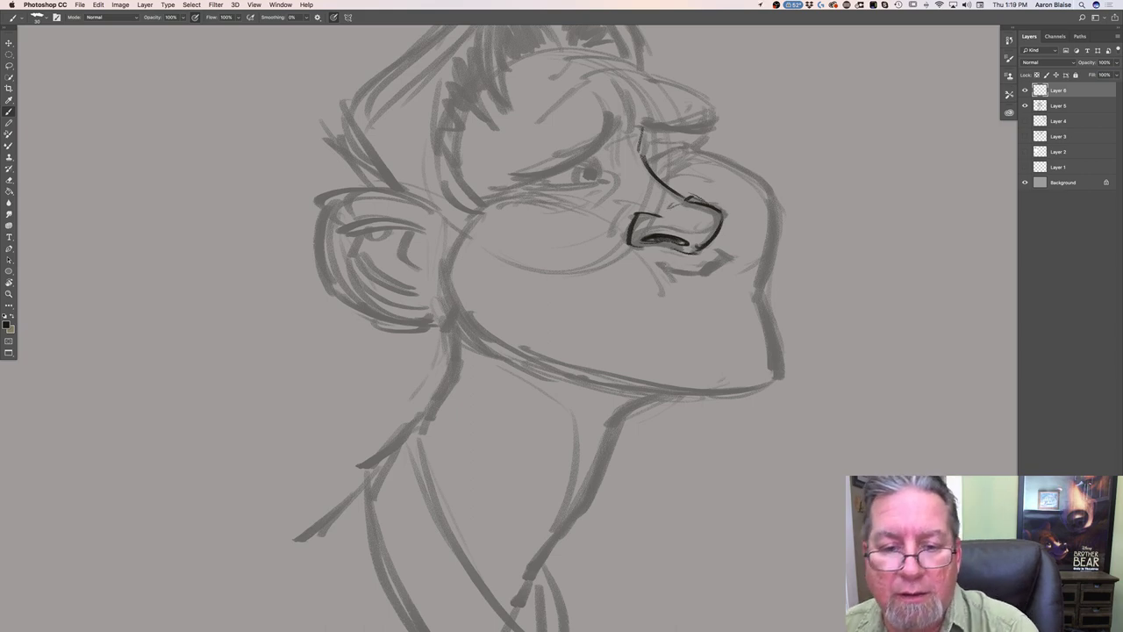
{"action": "mouse_move", "coordinate": [721, 258]}
{"action": "left_mouse_down"}
{"action": "mouse_move", "coordinate": [676, 279]}
{"action": "mouse_move", "coordinate": [656, 267]}
{"action": "mouse_move", "coordinate": [671, 274]}
{"action": "mouse_move", "coordinate": [726, 254]}
{"action": "mouse_move", "coordinate": [737, 285]}
{"action": "left_mouse_up"}
{"action": "left_click_drag", "start_coordinate": [735, 289], "coordinate": [711, 289]}
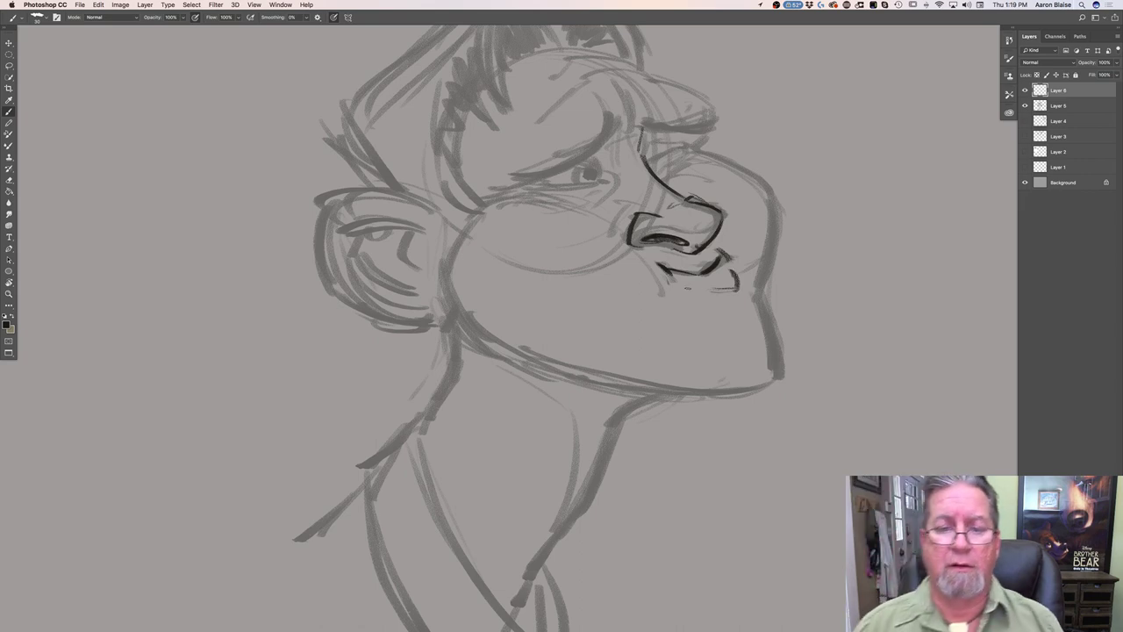
Ink the near brow curve and the near eye with its iris, lids and lower crease
{"action": "mouse_move", "coordinate": [597, 89]}
{"action": "left_mouse_down"}
{"action": "mouse_move", "coordinate": [612, 126]}
{"action": "mouse_move", "coordinate": [542, 168]}
{"action": "left_mouse_up"}
{"action": "left_click_drag", "start_coordinate": [603, 132], "coordinate": [514, 176]}
{"action": "mouse_move", "coordinate": [595, 159]}
{"action": "left_mouse_down"}
{"action": "mouse_move", "coordinate": [600, 180]}
{"action": "mouse_move", "coordinate": [575, 179]}
{"action": "mouse_move", "coordinate": [588, 181]}
{"action": "mouse_move", "coordinate": [586, 159]}
{"action": "mouse_move", "coordinate": [595, 170]}
{"action": "mouse_move", "coordinate": [593, 151]}
{"action": "left_mouse_up"}
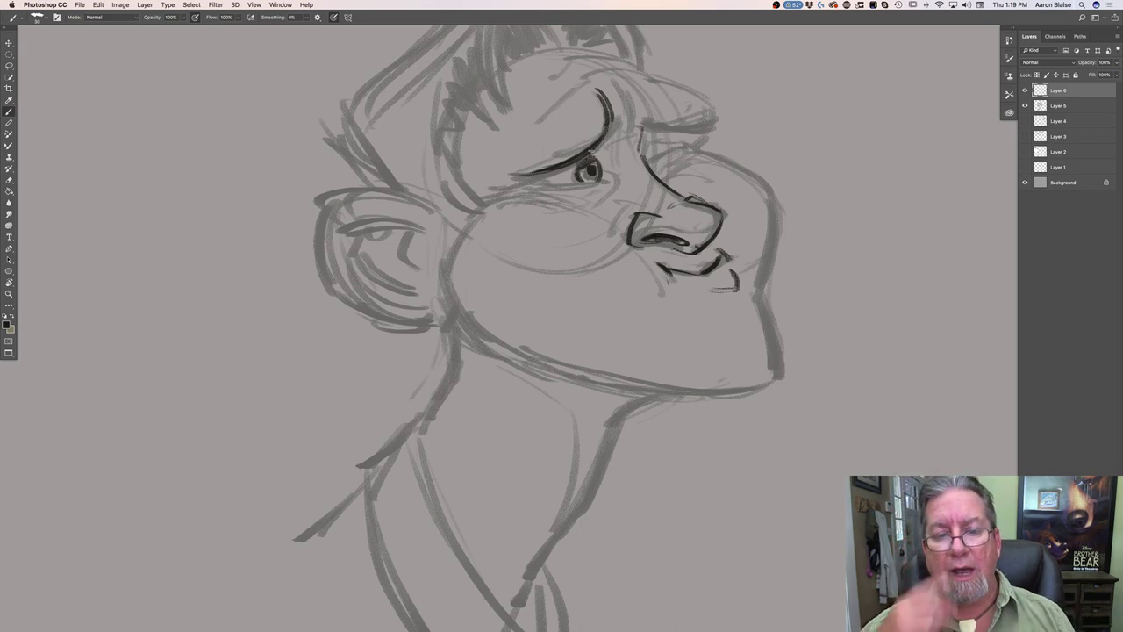
{"action": "mouse_move", "coordinate": [579, 165]}
{"action": "left_mouse_down"}
{"action": "mouse_move", "coordinate": [575, 179]}
{"action": "mouse_move", "coordinate": [541, 182]}
{"action": "left_mouse_up"}
{"action": "mouse_move", "coordinate": [611, 173]}
{"action": "left_mouse_down"}
{"action": "mouse_move", "coordinate": [616, 185]}
{"action": "mouse_move", "coordinate": [482, 190]}
{"action": "left_mouse_up"}
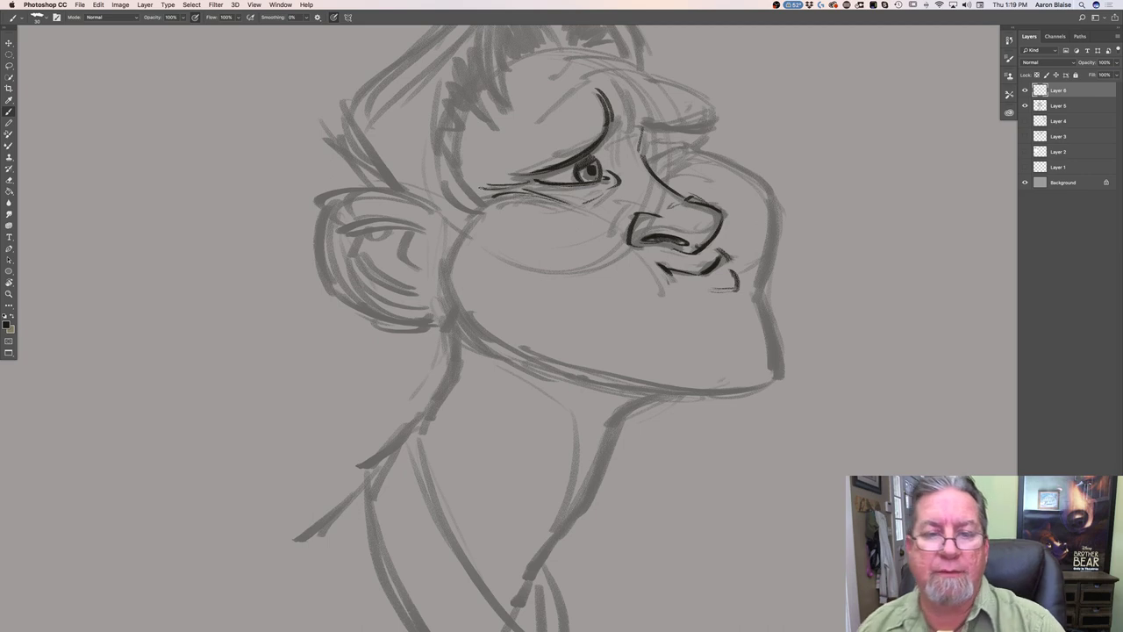
Ink the frown crease between the brows and the far brow with its rounded outer ridge
{"action": "left_click_drag", "start_coordinate": [631, 102], "coordinate": [637, 125]}
{"action": "left_click_drag", "start_coordinate": [607, 83], "coordinate": [635, 125]}
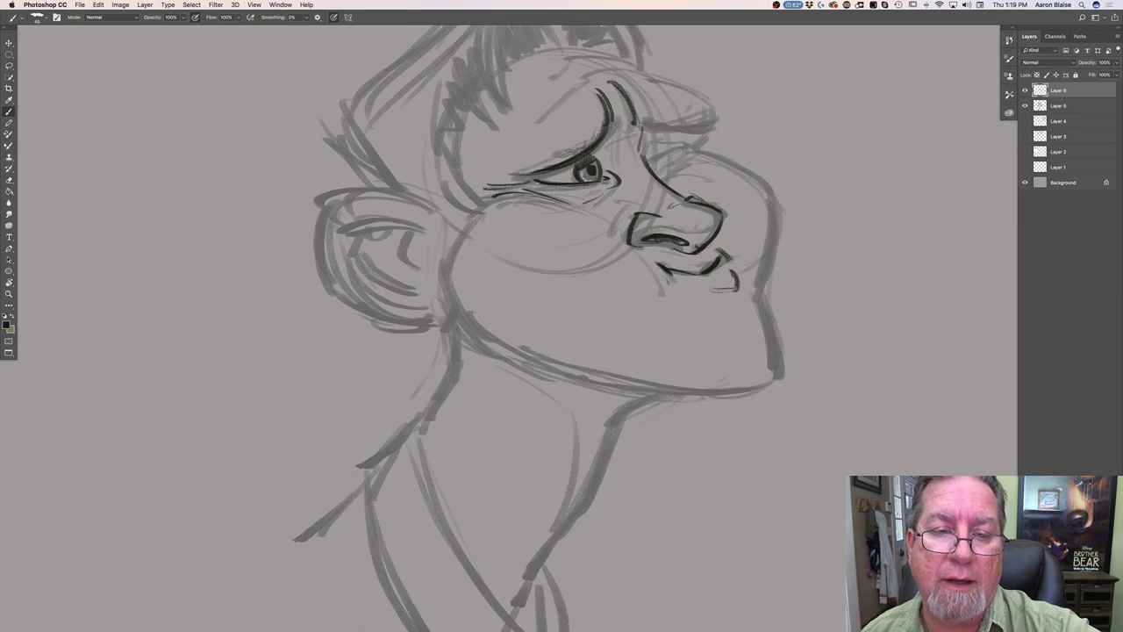
{"action": "left_click_drag", "start_coordinate": [647, 128], "coordinate": [713, 125]}
{"action": "mouse_move", "coordinate": [676, 85]}
{"action": "left_mouse_down"}
{"action": "mouse_move", "coordinate": [720, 117]}
{"action": "mouse_move", "coordinate": [707, 142]}
{"action": "mouse_move", "coordinate": [641, 72]}
{"action": "left_mouse_up"}
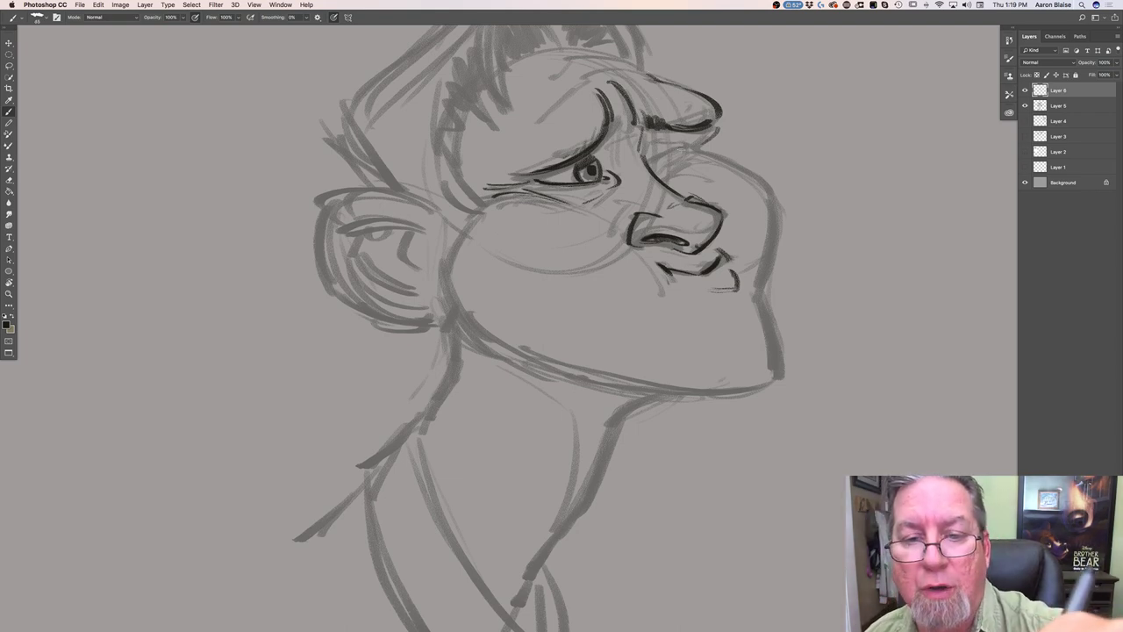
Ink the far eye's lids, and run the far cheek contour down to the front of the chin
{"action": "mouse_move", "coordinate": [689, 149]}
{"action": "left_mouse_down"}
{"action": "mouse_move", "coordinate": [649, 167]}
{"action": "mouse_move", "coordinate": [695, 158]}
{"action": "left_mouse_up"}
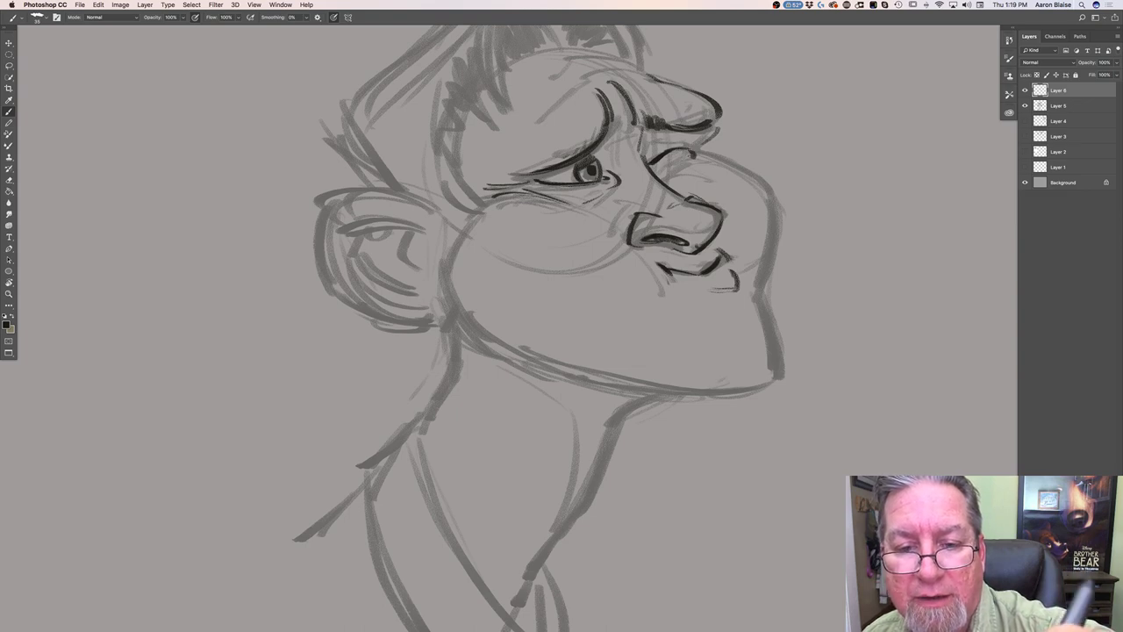
{"action": "left_click_drag", "start_coordinate": [669, 143], "coordinate": [693, 143]}
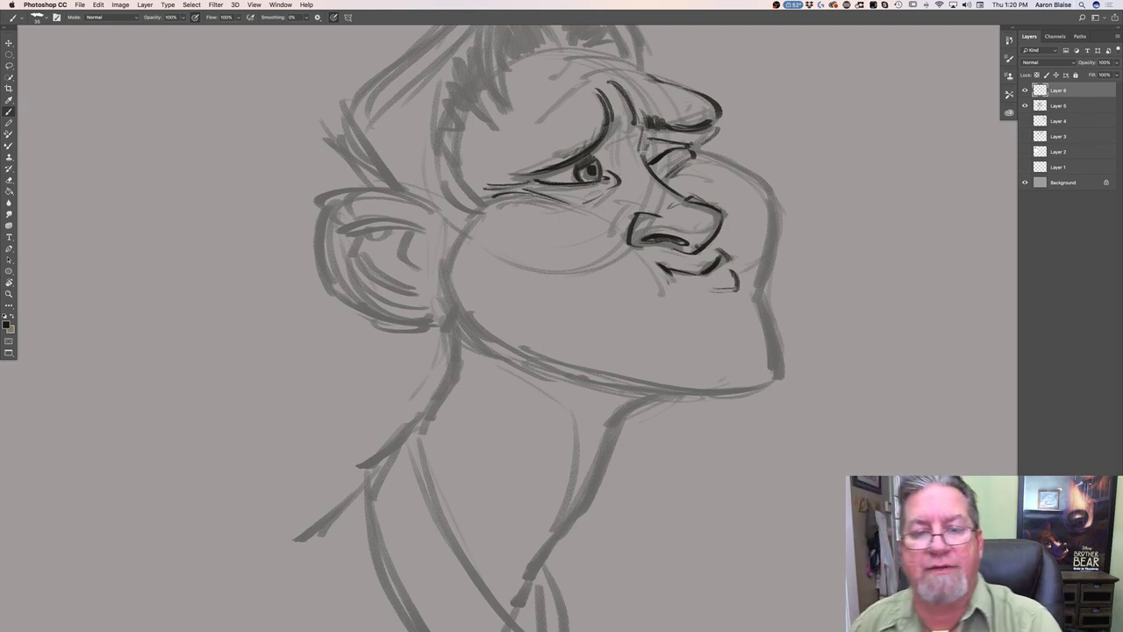
{"action": "mouse_move", "coordinate": [702, 152]}
{"action": "left_mouse_down"}
{"action": "mouse_move", "coordinate": [761, 180]}
{"action": "mouse_move", "coordinate": [776, 210]}
{"action": "mouse_move", "coordinate": [763, 290]}
{"action": "mouse_move", "coordinate": [779, 375]}
{"action": "left_mouse_up"}
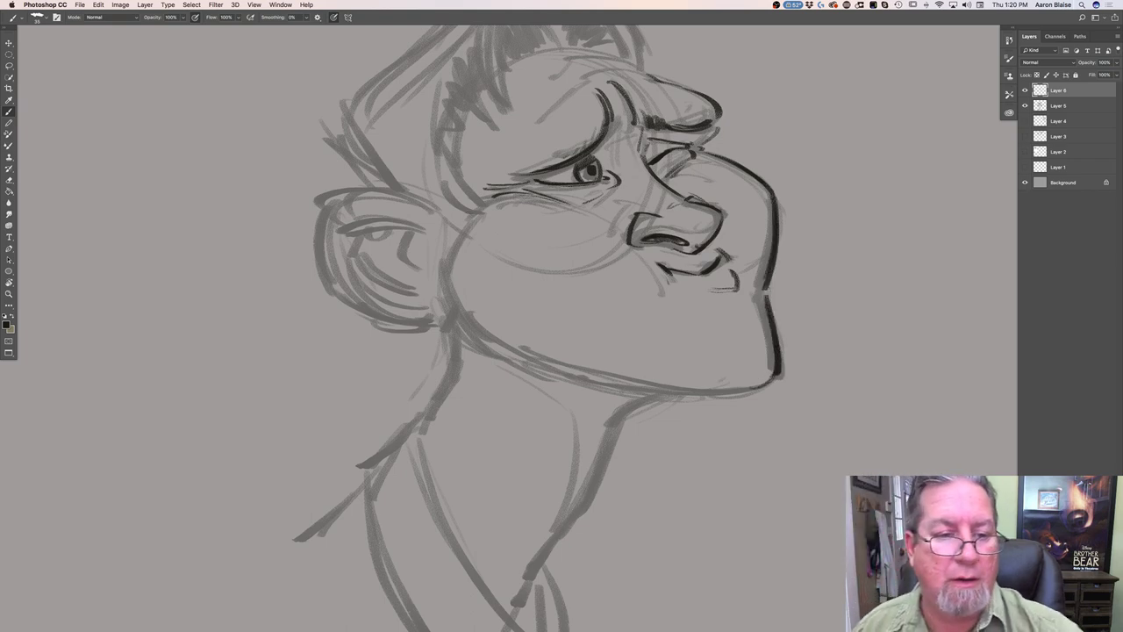
Ink the near cheek curve and carry the jawline along to the underside of the chin
{"action": "mouse_move", "coordinate": [467, 217]}
{"action": "left_mouse_down"}
{"action": "mouse_move", "coordinate": [445, 279]}
{"action": "mouse_move", "coordinate": [496, 351]}
{"action": "left_mouse_up"}
{"action": "mouse_move", "coordinate": [458, 313]}
{"action": "left_mouse_down"}
{"action": "mouse_move", "coordinate": [567, 368]}
{"action": "mouse_move", "coordinate": [599, 372]}
{"action": "left_mouse_up"}
{"action": "mouse_move", "coordinate": [523, 360]}
{"action": "left_mouse_down"}
{"action": "mouse_move", "coordinate": [712, 394]}
{"action": "mouse_move", "coordinate": [776, 381]}
{"action": "mouse_move", "coordinate": [683, 391]}
{"action": "left_mouse_up"}
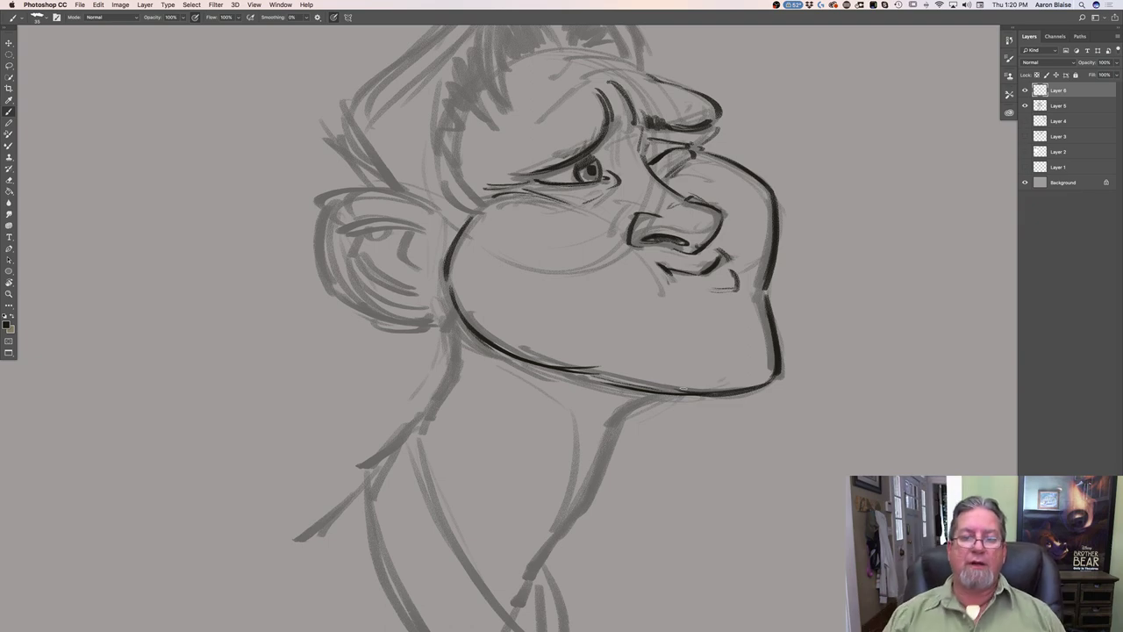
Ink the curved wrinkle lines across the forehead above the near brow
{"action": "left_click_drag", "start_coordinate": [602, 150], "coordinate": [584, 156]}
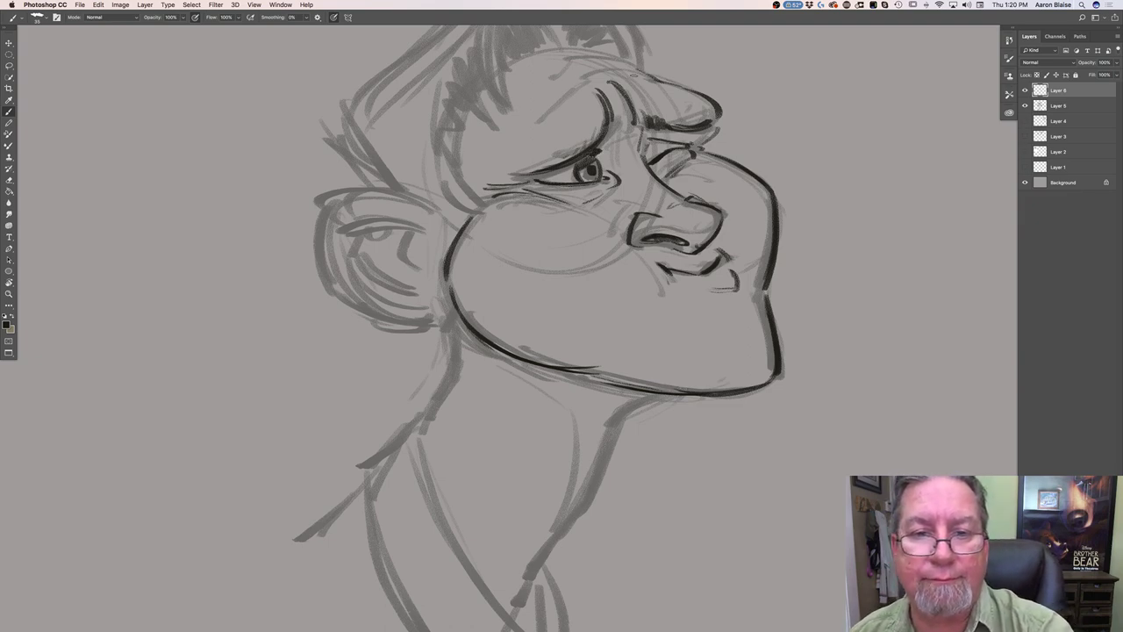
{"action": "left_click_drag", "start_coordinate": [582, 76], "coordinate": [500, 140]}
{"action": "left_click_drag", "start_coordinate": [537, 88], "coordinate": [613, 58]}
Ink the tuft of hair at the front of the head with its loose outer strands
{"action": "scroll", "coordinate": [304, 413], "scroll_direction": "up", "scroll_amount": 5}
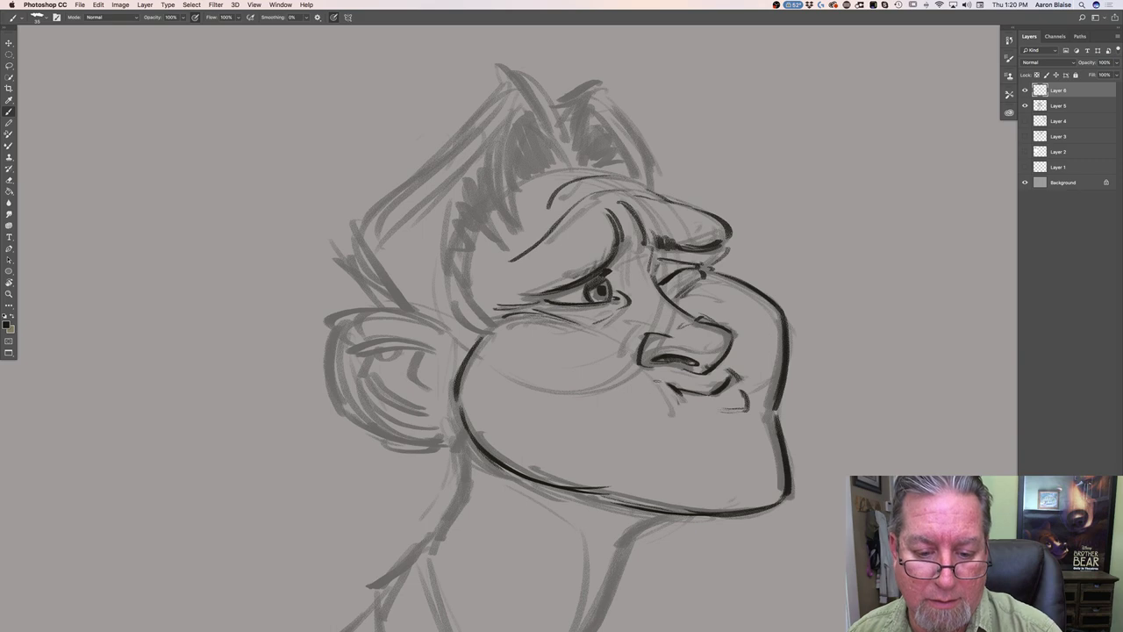
{"action": "mouse_move", "coordinate": [579, 160]}
{"action": "left_mouse_down"}
{"action": "mouse_move", "coordinate": [588, 121]}
{"action": "mouse_move", "coordinate": [634, 172]}
{"action": "mouse_move", "coordinate": [633, 97]}
{"action": "left_mouse_up"}
{"action": "left_click_drag", "start_coordinate": [614, 103], "coordinate": [659, 150]}
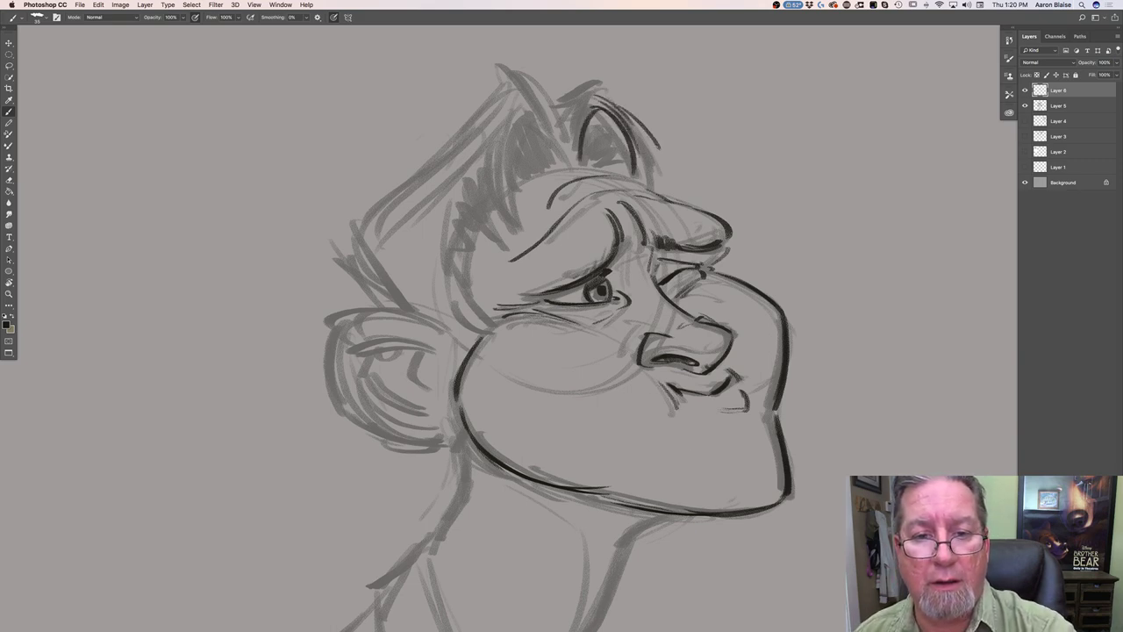
{"action": "mouse_move", "coordinate": [570, 102]}
{"action": "left_mouse_down"}
{"action": "mouse_move", "coordinate": [605, 87]}
{"action": "mouse_move", "coordinate": [677, 172]}
{"action": "left_mouse_up"}
Ink the spiky strands along the near hairline and the sideburn running down to the cheek
{"action": "mouse_move", "coordinate": [526, 132]}
{"action": "left_mouse_down"}
{"action": "mouse_move", "coordinate": [557, 89]}
{"action": "mouse_move", "coordinate": [546, 87]}
{"action": "mouse_move", "coordinate": [511, 179]}
{"action": "left_mouse_up"}
{"action": "left_click_drag", "start_coordinate": [521, 109], "coordinate": [508, 228]}
{"action": "mouse_move", "coordinate": [531, 165]}
{"action": "left_mouse_down"}
{"action": "mouse_move", "coordinate": [560, 117]}
{"action": "mouse_move", "coordinate": [525, 228]}
{"action": "mouse_move", "coordinate": [483, 237]}
{"action": "left_mouse_up"}
{"action": "left_click_drag", "start_coordinate": [488, 130], "coordinate": [481, 161]}
{"action": "left_click_drag", "start_coordinate": [490, 109], "coordinate": [466, 226]}
{"action": "left_click_drag", "start_coordinate": [486, 134], "coordinate": [468, 259]}
{"action": "left_click_drag", "start_coordinate": [484, 162], "coordinate": [457, 256]}
{"action": "mouse_move", "coordinate": [489, 199]}
{"action": "left_mouse_down"}
{"action": "mouse_move", "coordinate": [449, 264]}
{"action": "mouse_move", "coordinate": [496, 277]}
{"action": "left_mouse_up"}
{"action": "left_click_drag", "start_coordinate": [449, 221], "coordinate": [460, 332]}
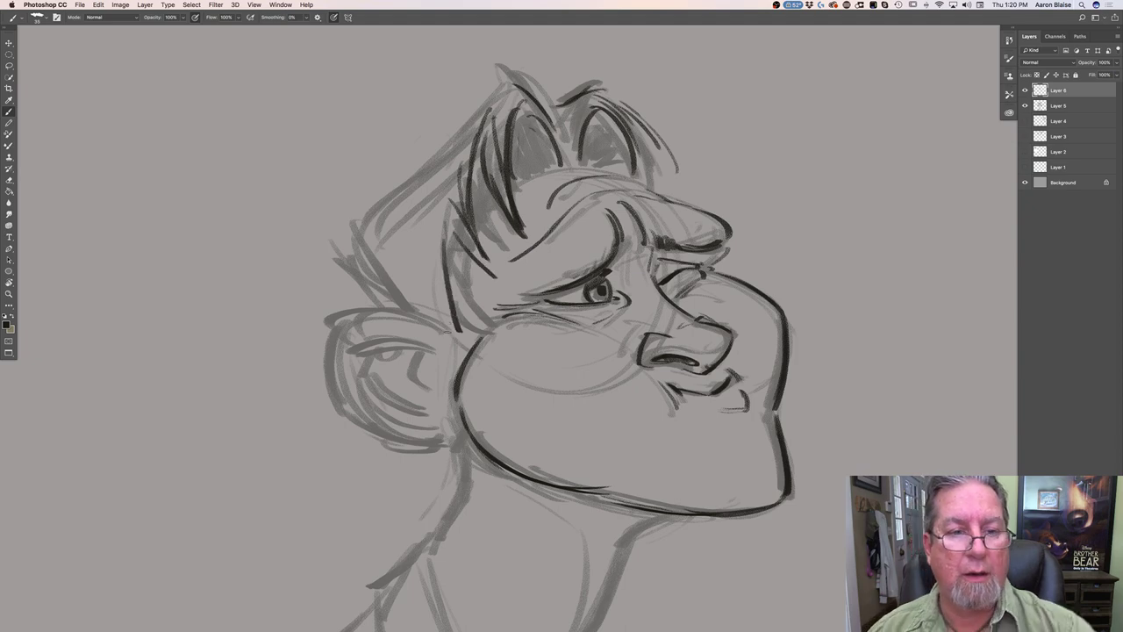
Ink the hair outline from the peak around the back of the head to just above the ear
{"action": "left_click_drag", "start_coordinate": [529, 96], "coordinate": [505, 77]}
{"action": "mouse_move", "coordinate": [500, 68]}
{"action": "left_mouse_down"}
{"action": "mouse_move", "coordinate": [479, 113]}
{"action": "mouse_move", "coordinate": [415, 182]}
{"action": "left_mouse_up"}
{"action": "left_click_drag", "start_coordinate": [475, 116], "coordinate": [388, 200]}
{"action": "mouse_move", "coordinate": [444, 132]}
{"action": "left_mouse_down"}
{"action": "mouse_move", "coordinate": [353, 232]}
{"action": "mouse_move", "coordinate": [398, 294]}
{"action": "left_mouse_up"}
{"action": "left_click_drag", "start_coordinate": [357, 253], "coordinate": [400, 303]}
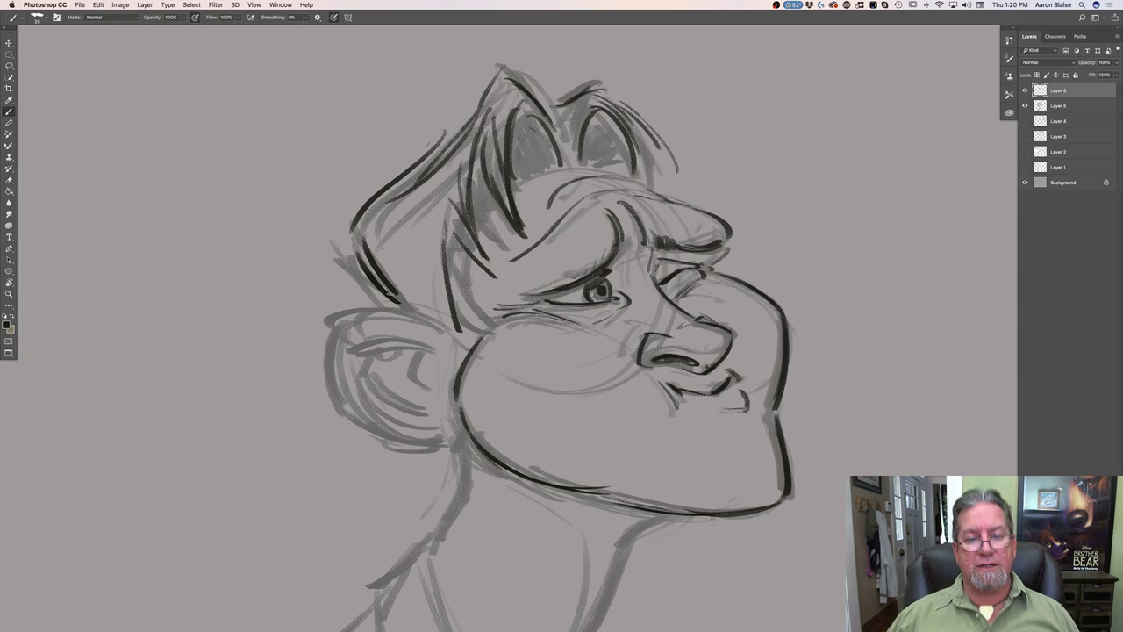
Ink the outer contour of the near ear down to the earlobe at the jaw
{"action": "mouse_move", "coordinate": [623, 168]}
{"action": "left_mouse_down"}
{"action": "mouse_move", "coordinate": [559, 167]}
{"action": "mouse_move", "coordinate": [517, 186]}
{"action": "left_mouse_up"}
{"action": "mouse_move", "coordinate": [428, 309]}
{"action": "left_mouse_down"}
{"action": "mouse_move", "coordinate": [346, 315]}
{"action": "mouse_move", "coordinate": [332, 372]}
{"action": "mouse_move", "coordinate": [342, 401]}
{"action": "mouse_move", "coordinate": [442, 448]}
{"action": "left_mouse_up"}
{"action": "mouse_move", "coordinate": [357, 419]}
{"action": "left_mouse_down"}
{"action": "mouse_move", "coordinate": [449, 451]}
{"action": "mouse_move", "coordinate": [465, 435]}
{"action": "left_mouse_up"}
{"action": "left_click_drag", "start_coordinate": [436, 448], "coordinate": [461, 435]}
{"action": "mouse_move", "coordinate": [354, 419]}
{"action": "left_mouse_down"}
{"action": "mouse_move", "coordinate": [471, 466]}
{"action": "mouse_move", "coordinate": [442, 540]}
{"action": "left_mouse_up"}
Ink the back of the neck below the ear and the front neck line from under the jaw to the collar
{"action": "left_click_drag", "start_coordinate": [470, 479], "coordinate": [437, 549]}
{"action": "left_click_drag", "start_coordinate": [317, 420], "coordinate": [318, 414]}
{"action": "scroll", "coordinate": [317, 413], "scroll_direction": "down", "scroll_amount": 5}
{"action": "mouse_move", "coordinate": [644, 348]}
{"action": "left_mouse_down"}
{"action": "mouse_move", "coordinate": [609, 365]}
{"action": "mouse_move", "coordinate": [579, 446]}
{"action": "mouse_move", "coordinate": [533, 497]}
{"action": "mouse_move", "coordinate": [493, 576]}
{"action": "left_mouse_up"}
{"action": "left_click_drag", "start_coordinate": [658, 350], "coordinate": [611, 374]}
Make the hidden head sketches on Layers 1 to 4 visible again
{"action": "key", "text": "super+minus"}
{"action": "key", "text": "super+minus"}
{"action": "key", "text": "super+minus"}
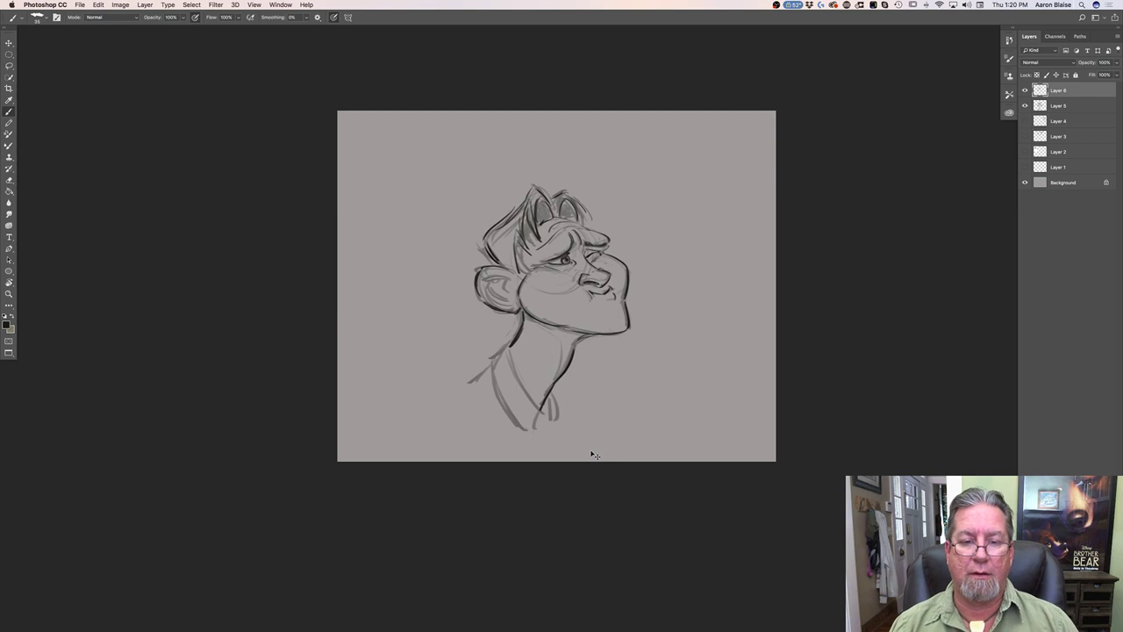
{"action": "key", "text": "super+plus"}
{"action": "key", "text": "super+plus"}
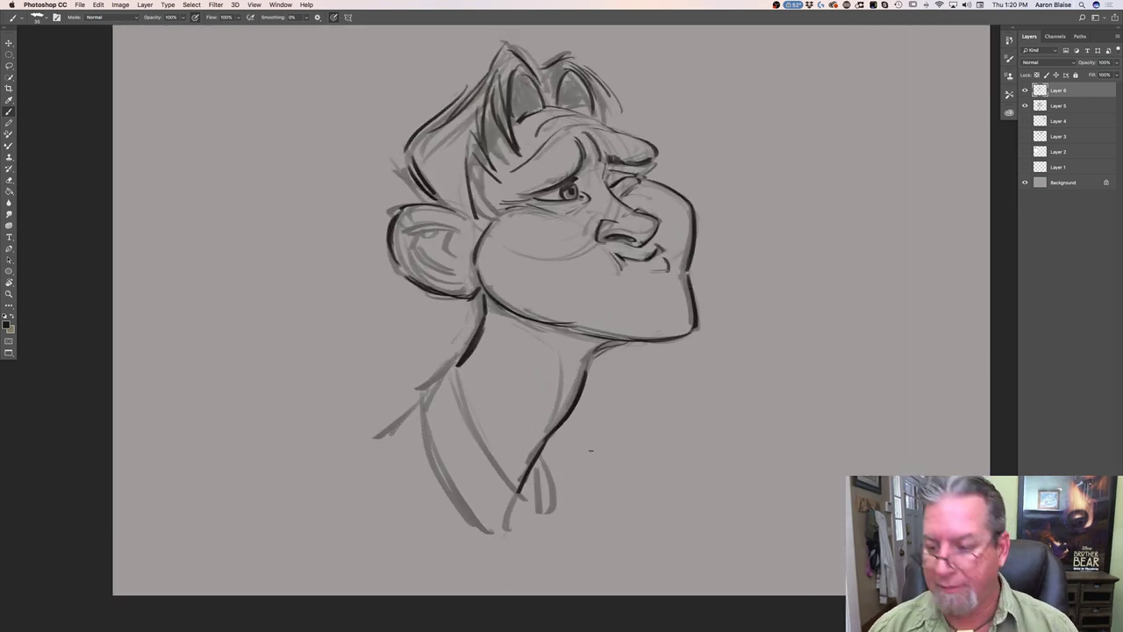
{"action": "left_click", "coordinate": [1024, 174]}
{"action": "key", "text": "super+minus"}
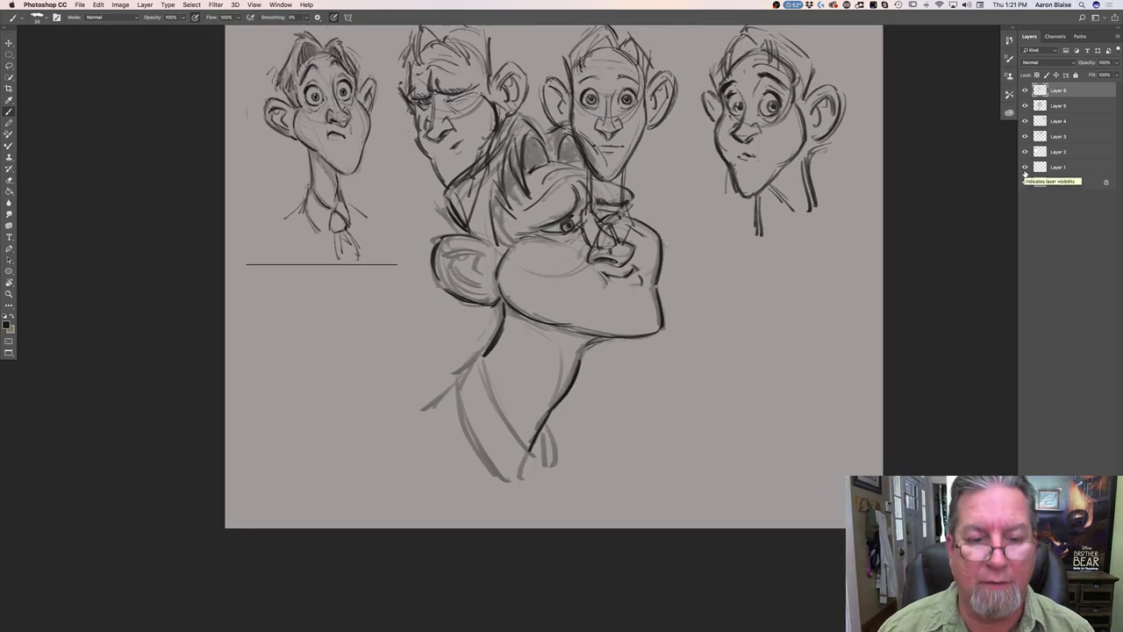
Scale Layers 5 and 6 down together and place the upward-tilted head beneath the first head of the row
{"action": "left_click", "coordinate": [97, 6]}
{"action": "left_click", "coordinate": [110, 185]}
{"action": "left_click", "coordinate": [98, 4]}
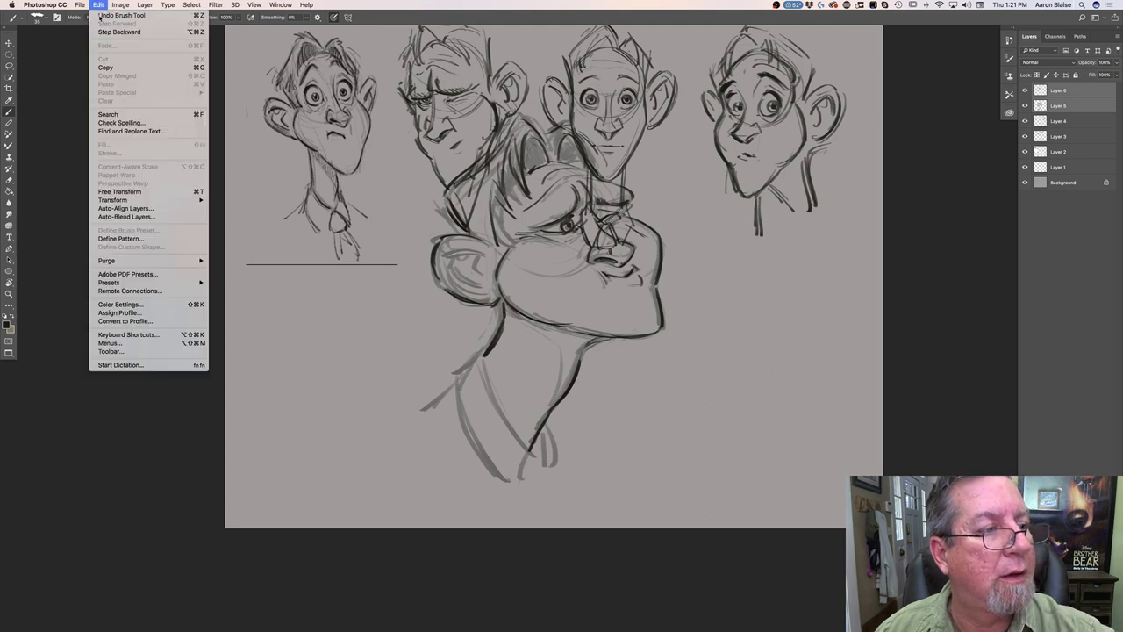
{"action": "left_click", "coordinate": [119, 192]}
{"action": "left_click_drag", "start_coordinate": [419, 485], "coordinate": [514, 343]}
{"action": "mouse_move", "coordinate": [560, 294]}
{"action": "left_mouse_down"}
{"action": "mouse_move", "coordinate": [581, 329]}
{"action": "mouse_move", "coordinate": [647, 373]}
{"action": "mouse_move", "coordinate": [290, 446]}
{"action": "left_mouse_up"}
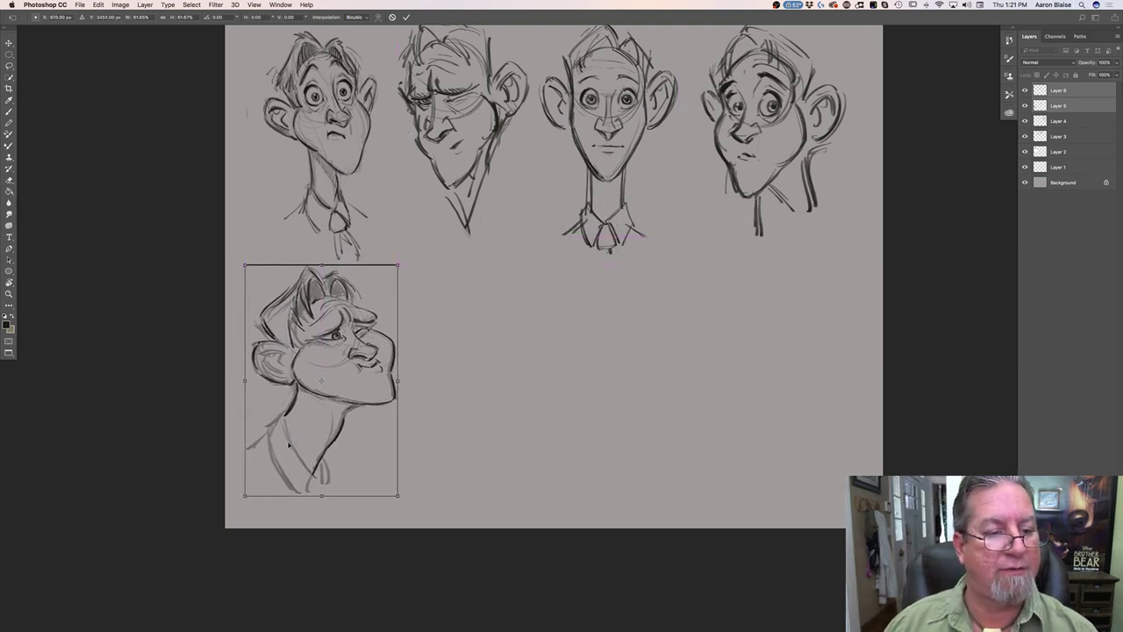
{"action": "left_click_drag", "start_coordinate": [397, 496], "coordinate": [392, 487]}
{"action": "key", "text": "Return"}
{"action": "key", "text": "b"}
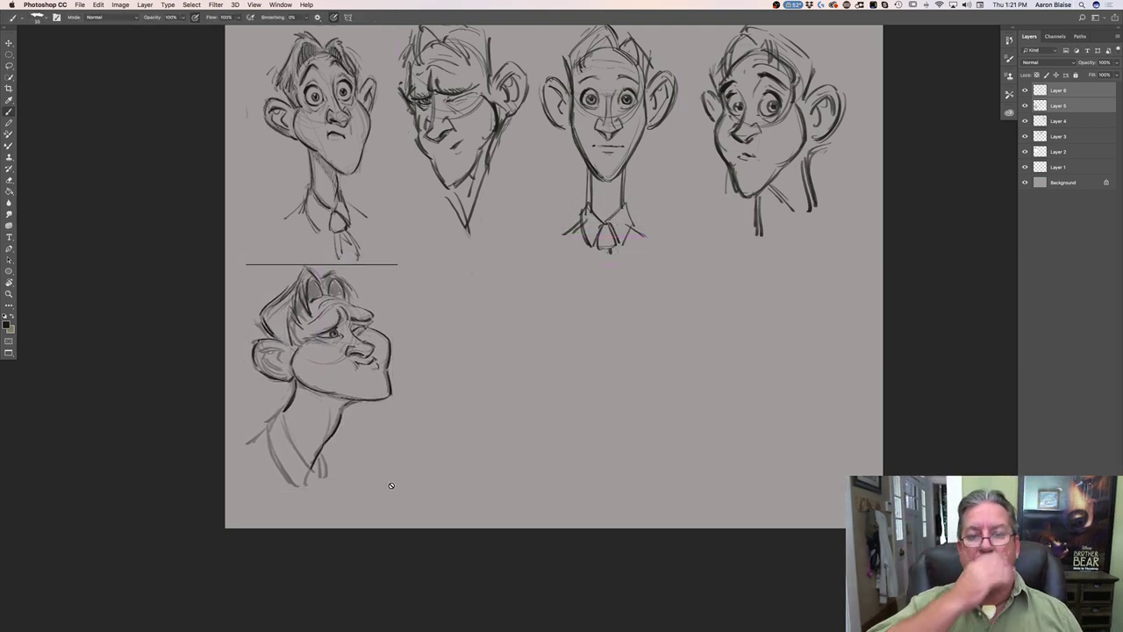
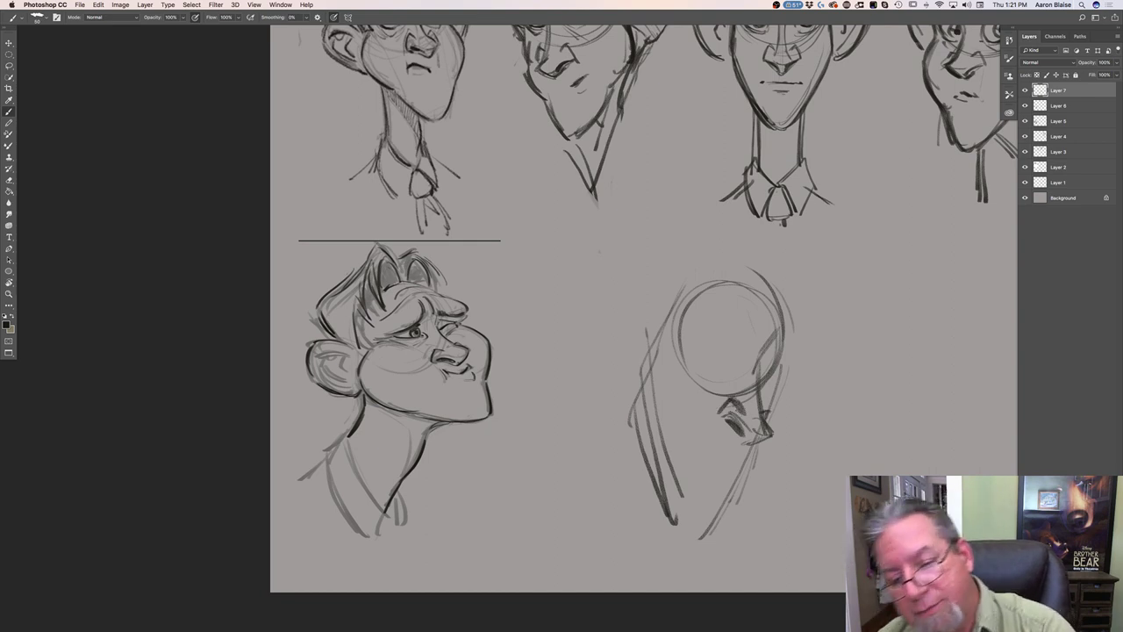
Build up the nostril of the new head on Layer 7 and sketch both raised brows
{"action": "mouse_move", "coordinate": [733, 400]}
{"action": "left_mouse_down"}
{"action": "mouse_move", "coordinate": [719, 415]}
{"action": "mouse_move", "coordinate": [757, 439]}
{"action": "mouse_move", "coordinate": [740, 440]}
{"action": "left_mouse_up"}
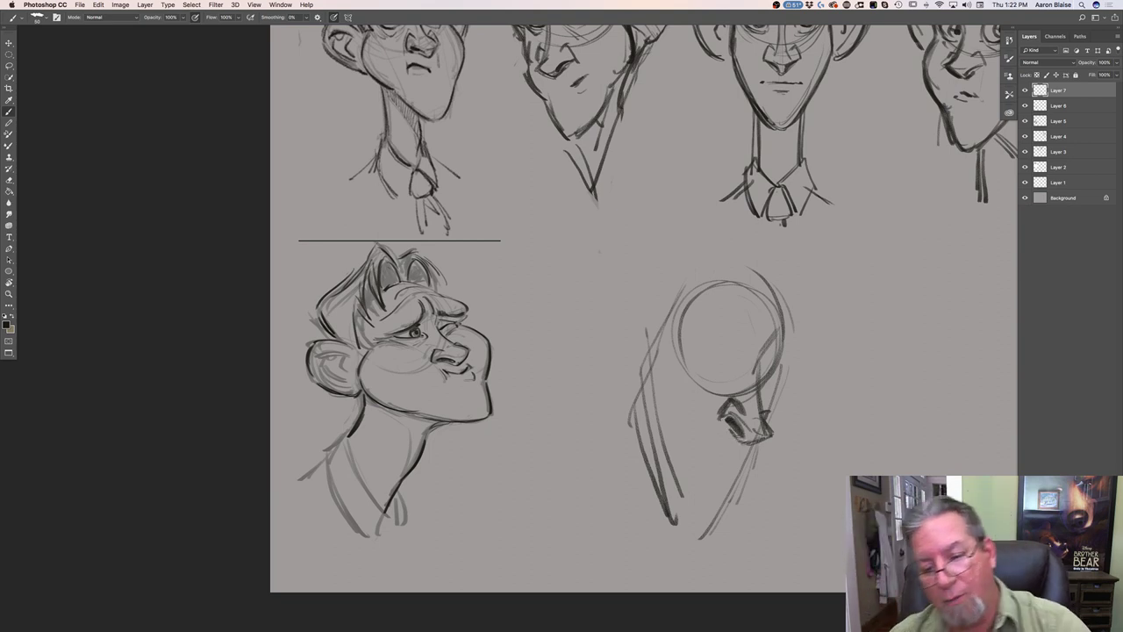
{"action": "mouse_move", "coordinate": [760, 366]}
{"action": "left_mouse_down"}
{"action": "mouse_move", "coordinate": [758, 391]}
{"action": "mouse_move", "coordinate": [793, 343]}
{"action": "mouse_move", "coordinate": [796, 363]}
{"action": "left_mouse_up"}
{"action": "mouse_move", "coordinate": [765, 325]}
{"action": "left_mouse_down"}
{"action": "mouse_move", "coordinate": [763, 304]}
{"action": "mouse_move", "coordinate": [721, 313]}
{"action": "mouse_move", "coordinate": [700, 333]}
{"action": "left_mouse_up"}
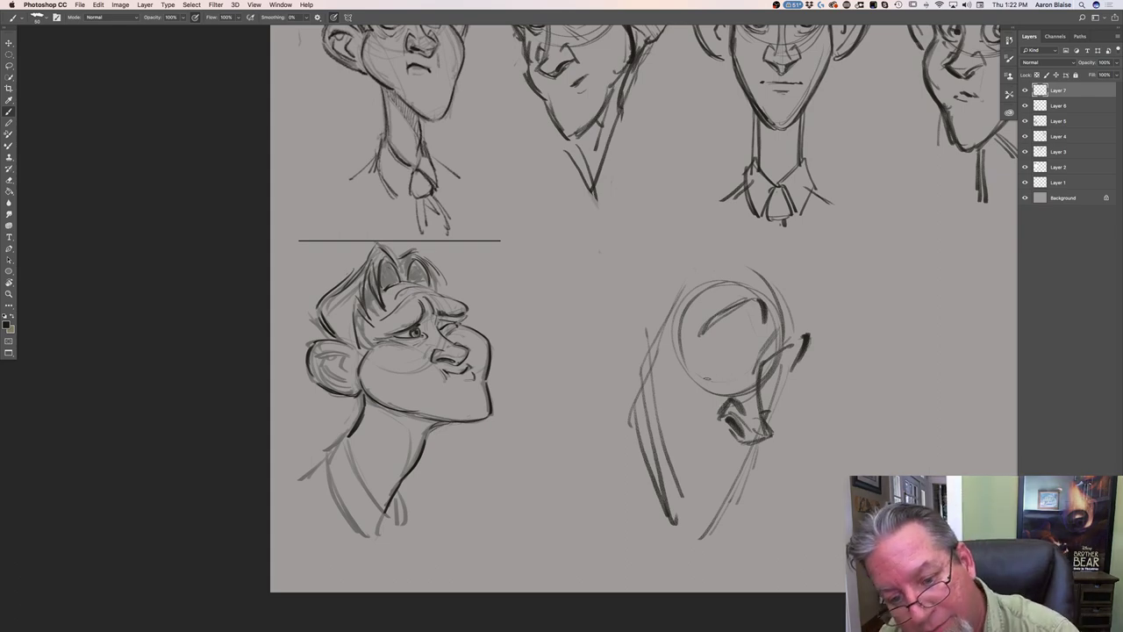
Sketch the new head's wide-open eyes with heavy upper rims, irises and pupils
{"action": "key", "text": "super+equal"}
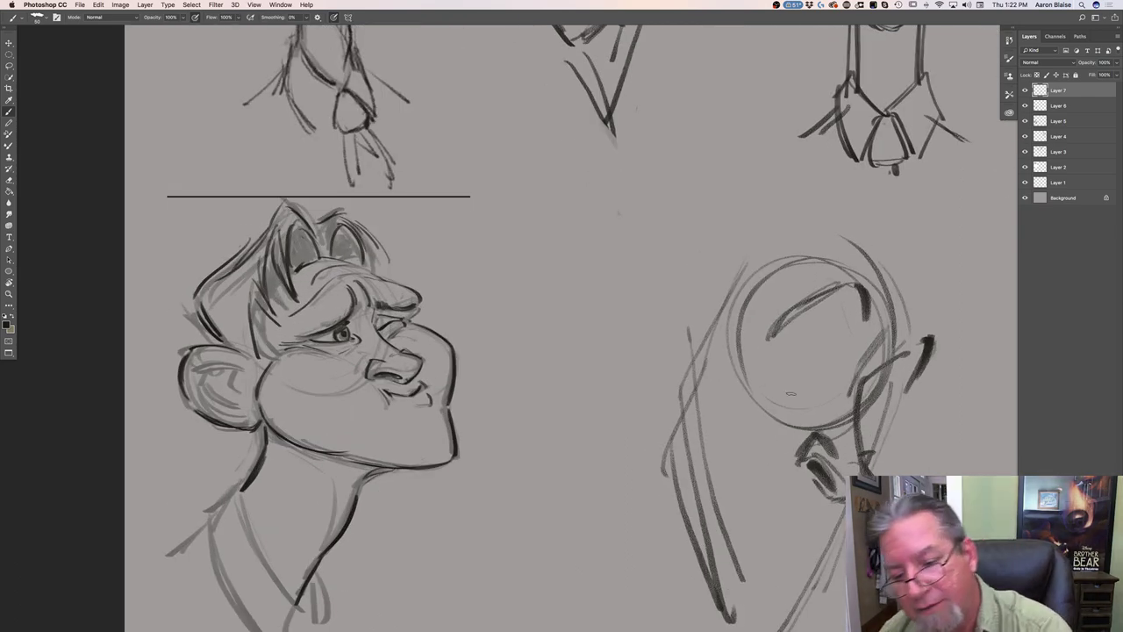
{"action": "left_click_drag", "start_coordinate": [790, 405], "coordinate": [776, 378]}
{"action": "mouse_move", "coordinate": [832, 351]}
{"action": "left_mouse_down"}
{"action": "mouse_move", "coordinate": [811, 406]}
{"action": "mouse_move", "coordinate": [813, 337]}
{"action": "mouse_move", "coordinate": [792, 356]}
{"action": "mouse_move", "coordinate": [829, 344]}
{"action": "mouse_move", "coordinate": [777, 368]}
{"action": "left_mouse_up"}
{"action": "left_click_drag", "start_coordinate": [893, 375], "coordinate": [878, 414]}
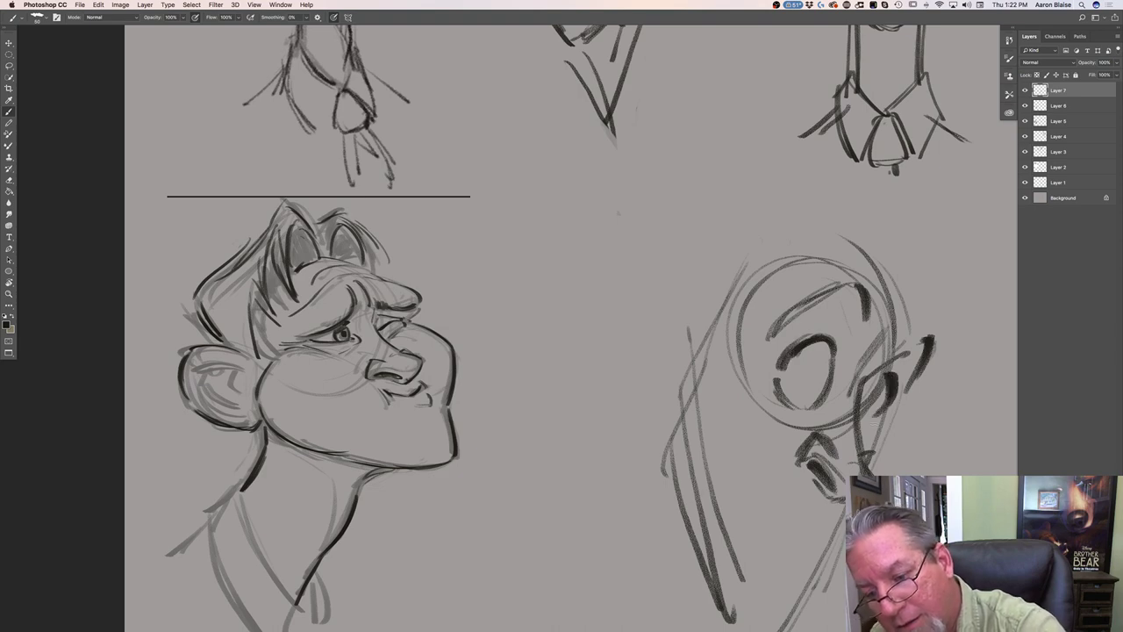
{"action": "mouse_move", "coordinate": [807, 391]}
{"action": "left_mouse_down"}
{"action": "mouse_move", "coordinate": [814, 371]}
{"action": "mouse_move", "coordinate": [803, 386]}
{"action": "mouse_move", "coordinate": [822, 379]}
{"action": "mouse_move", "coordinate": [814, 383]}
{"action": "left_mouse_up"}
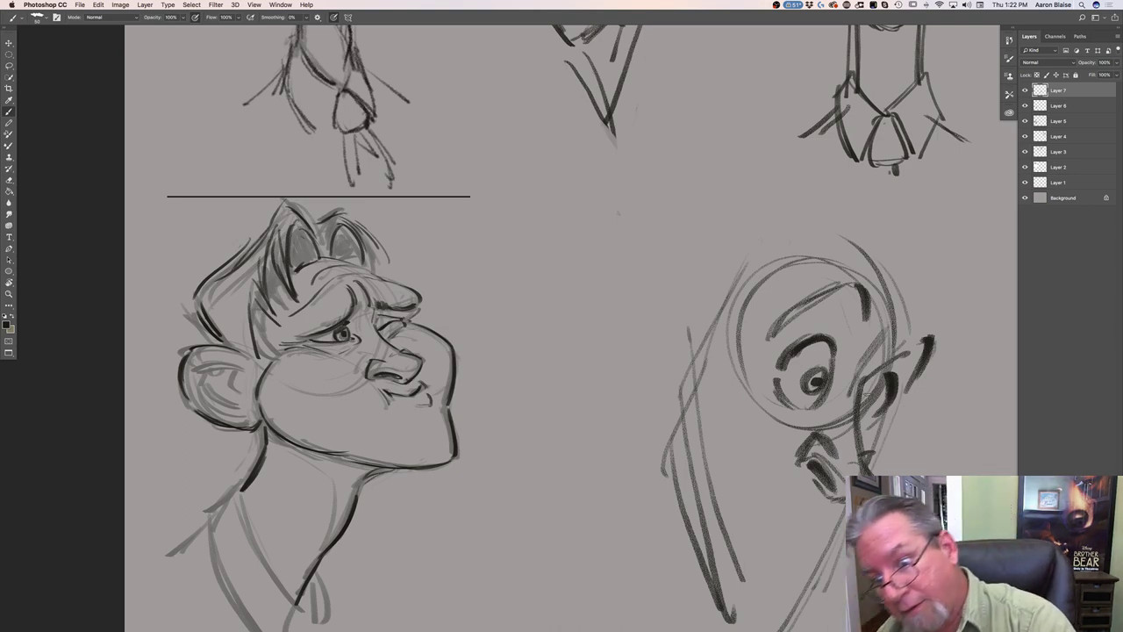
{"action": "mouse_move", "coordinate": [869, 392]}
{"action": "left_mouse_down"}
{"action": "mouse_move", "coordinate": [876, 407]}
{"action": "mouse_move", "coordinate": [869, 392]}
{"action": "mouse_move", "coordinate": [865, 402]}
{"action": "mouse_move", "coordinate": [876, 391]}
{"action": "left_mouse_up"}
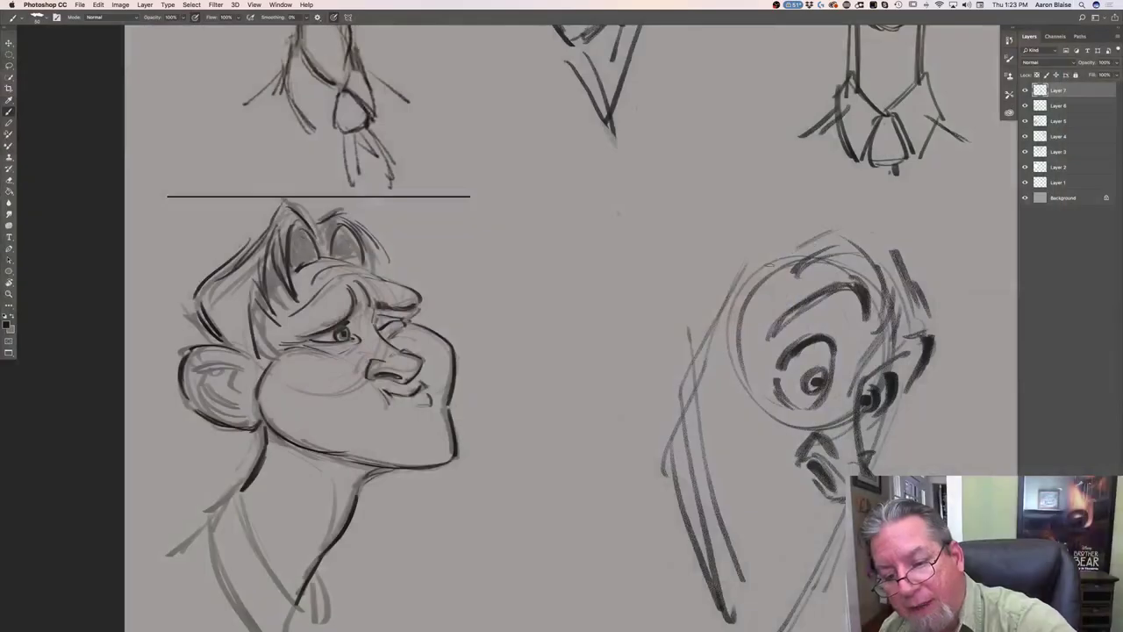
Darken the lower rims of both eyes and sketch the far cheek contour beside the nose
{"action": "left_click_drag", "start_coordinate": [788, 396], "coordinate": [816, 407]}
{"action": "mouse_move", "coordinate": [779, 374]}
{"action": "left_mouse_down"}
{"action": "mouse_move", "coordinate": [807, 409]}
{"action": "mouse_move", "coordinate": [832, 370]}
{"action": "mouse_move", "coordinate": [795, 388]}
{"action": "left_mouse_up"}
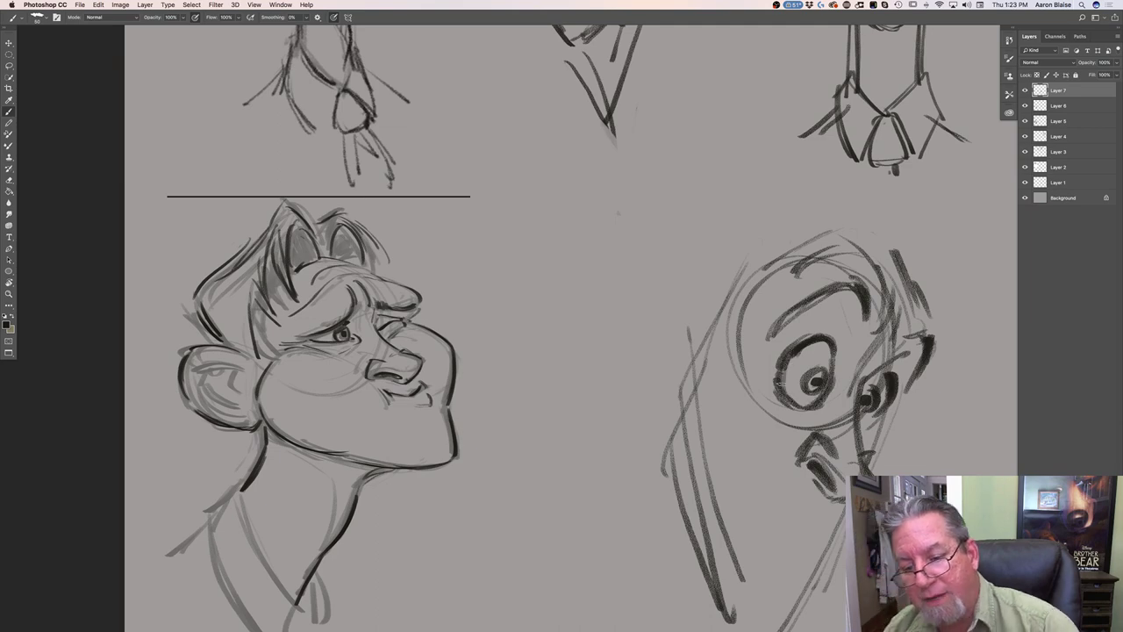
{"action": "left_click_drag", "start_coordinate": [889, 409], "coordinate": [868, 425]}
{"action": "left_click_drag", "start_coordinate": [911, 384], "coordinate": [882, 451]}
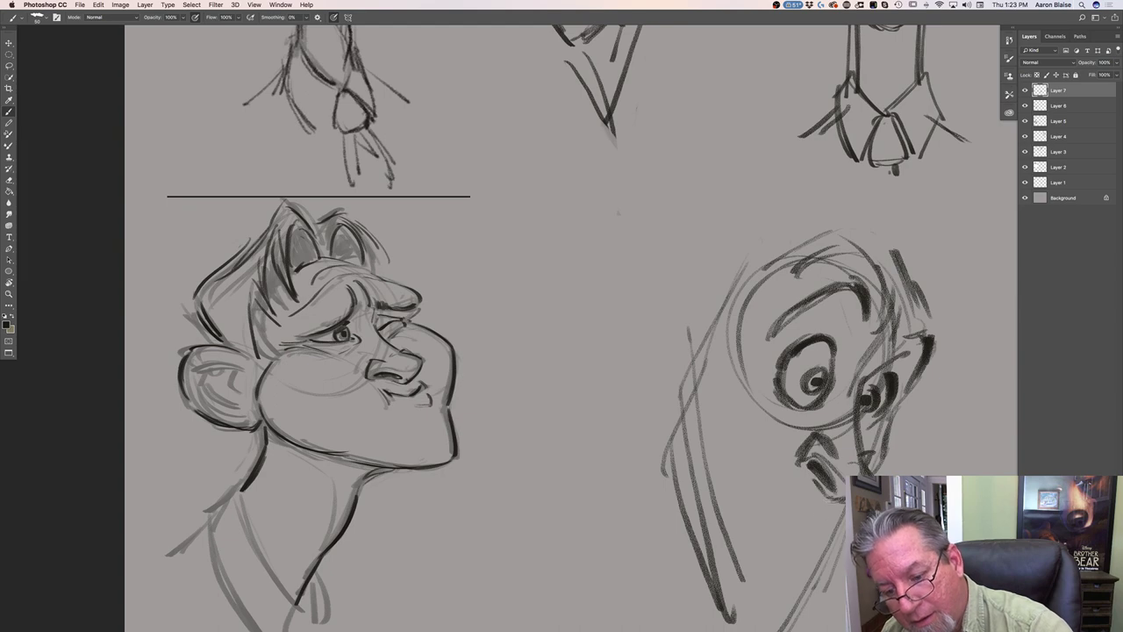
Sketch the wide-open mouth from the upper lip down both sides to a pointed bottom
{"action": "mouse_move", "coordinate": [812, 519]}
{"action": "left_mouse_down"}
{"action": "mouse_move", "coordinate": [781, 483]}
{"action": "mouse_move", "coordinate": [800, 519]}
{"action": "left_mouse_up"}
{"action": "left_click_drag", "start_coordinate": [772, 479], "coordinate": [712, 549]}
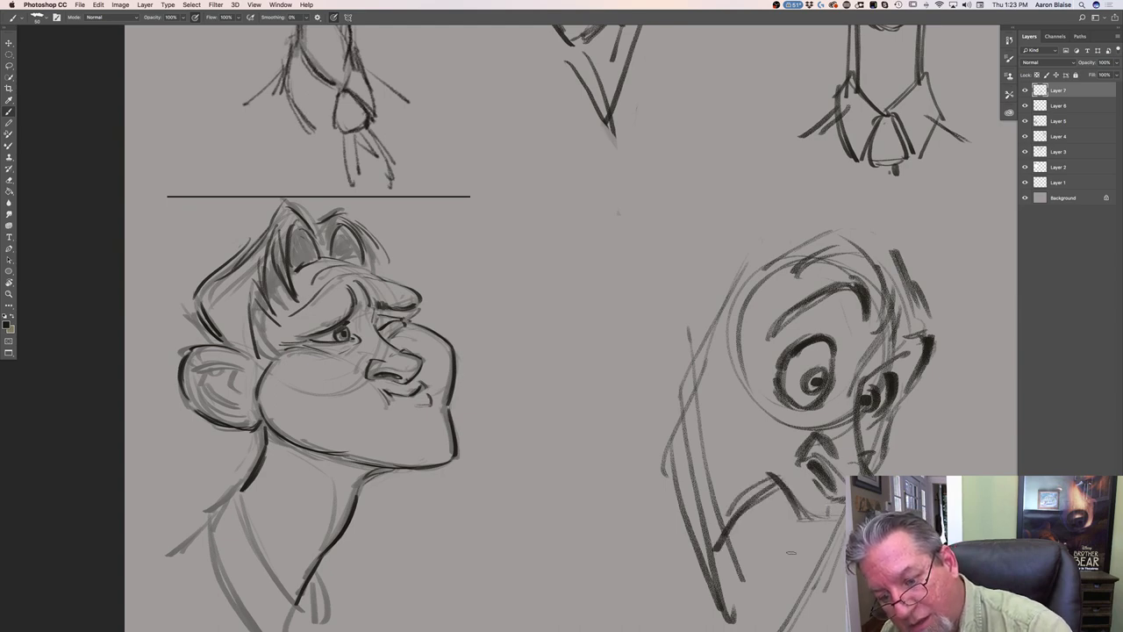
{"action": "left_click_drag", "start_coordinate": [814, 540], "coordinate": [803, 562]}
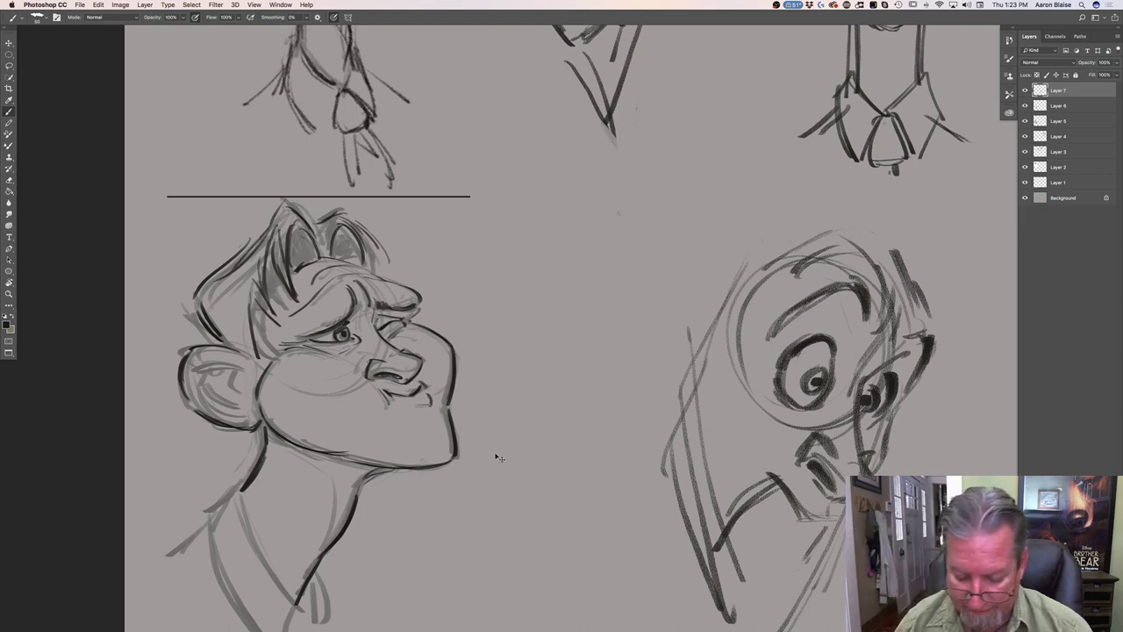
{"action": "key", "text": "super+minus"}
{"action": "left_click_drag", "start_coordinate": [508, 418], "coordinate": [485, 355]}
{"action": "mouse_move", "coordinate": [712, 396]}
{"action": "left_mouse_down"}
{"action": "mouse_move", "coordinate": [694, 425]}
{"action": "mouse_move", "coordinate": [694, 465]}
{"action": "left_mouse_up"}
{"action": "left_click_drag", "start_coordinate": [696, 426], "coordinate": [682, 474]}
{"action": "left_click_drag", "start_coordinate": [647, 414], "coordinate": [679, 477]}
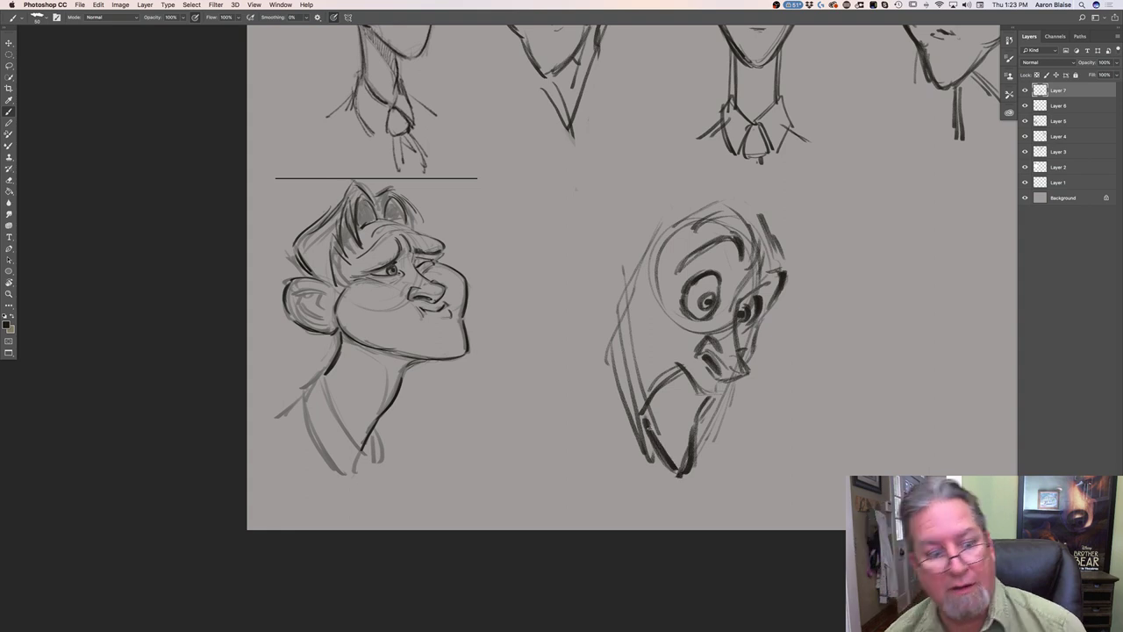
Sketch the near cheek and jaw with heavy dark strokes, and add the sides of the chin below the mouth
{"action": "mouse_move", "coordinate": [636, 283]}
{"action": "left_mouse_down"}
{"action": "mouse_move", "coordinate": [605, 355]}
{"action": "mouse_move", "coordinate": [614, 433]}
{"action": "left_mouse_up"}
{"action": "left_click_drag", "start_coordinate": [609, 337], "coordinate": [639, 475]}
{"action": "left_click_drag", "start_coordinate": [625, 409], "coordinate": [648, 489]}
{"action": "left_click_drag", "start_coordinate": [717, 405], "coordinate": [696, 444]}
{"action": "left_click_drag", "start_coordinate": [679, 479], "coordinate": [665, 502]}
{"action": "left_click_drag", "start_coordinate": [660, 442], "coordinate": [644, 503]}
{"action": "mouse_move", "coordinate": [631, 313]}
{"action": "left_mouse_down"}
{"action": "mouse_move", "coordinate": [606, 384]}
{"action": "mouse_move", "coordinate": [602, 467]}
{"action": "left_mouse_up"}
{"action": "left_click_drag", "start_coordinate": [636, 386], "coordinate": [605, 474]}
{"action": "mouse_move", "coordinate": [633, 279]}
{"action": "left_mouse_down"}
{"action": "mouse_move", "coordinate": [602, 333]}
{"action": "mouse_move", "coordinate": [625, 437]}
{"action": "left_mouse_up"}
{"action": "left_click_drag", "start_coordinate": [607, 372], "coordinate": [639, 461]}
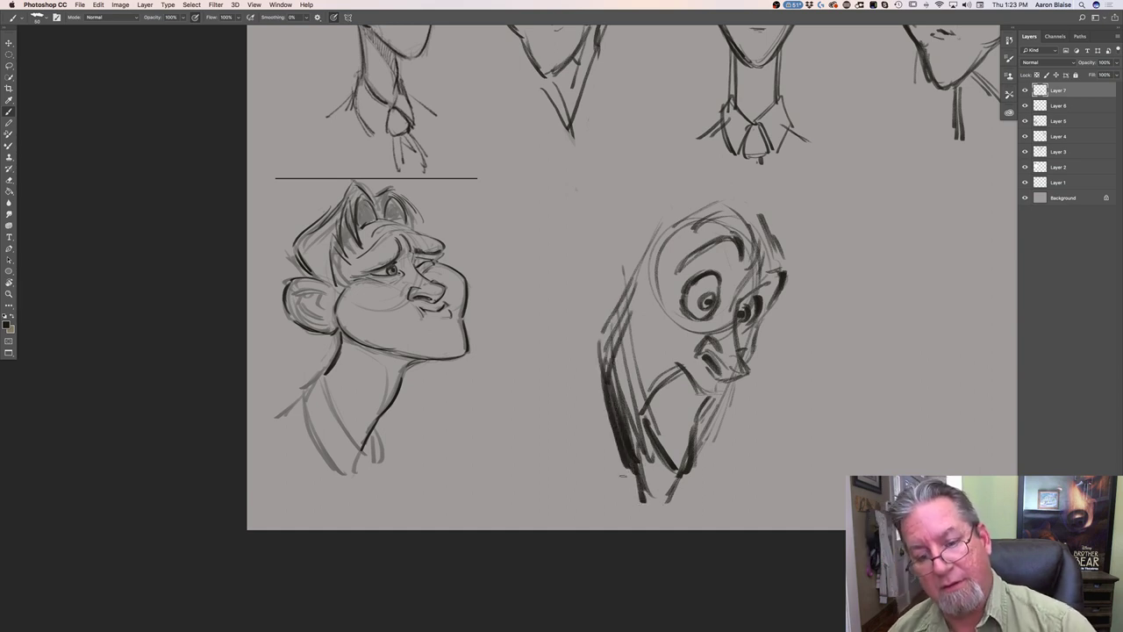
Erase the sides of the open mouth and redraw it narrower and rounder, with the lower lip and chin beneath
{"action": "mouse_move", "coordinate": [652, 400]}
{"action": "left_mouse_down"}
{"action": "mouse_move", "coordinate": [676, 467]}
{"action": "mouse_move", "coordinate": [668, 454]}
{"action": "left_mouse_up"}
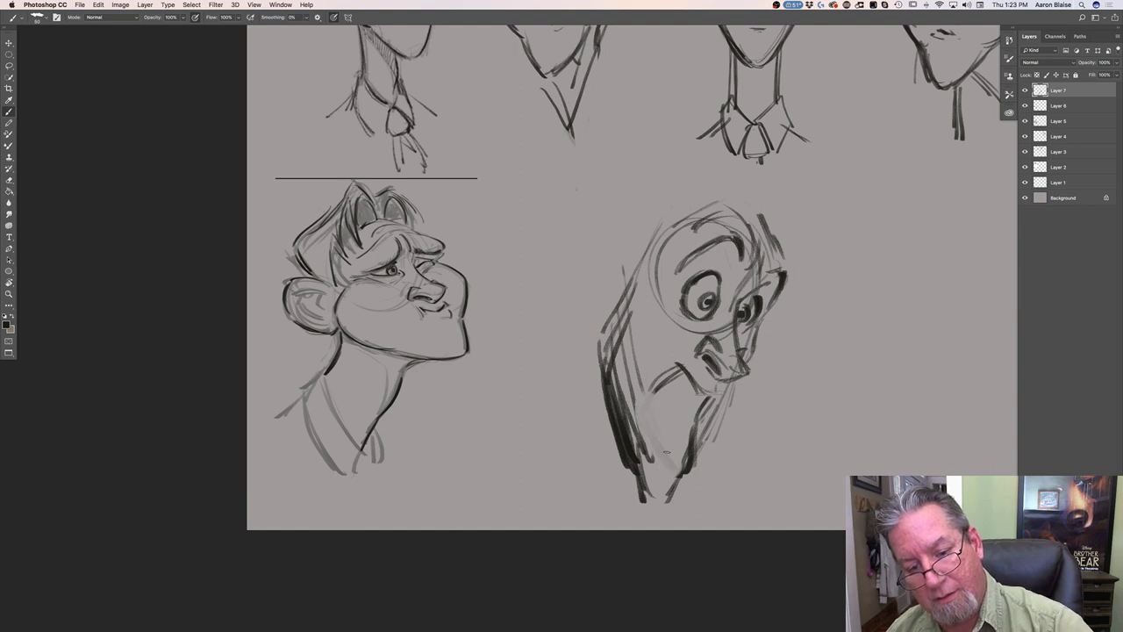
{"action": "mouse_move", "coordinate": [675, 370]}
{"action": "left_mouse_down"}
{"action": "mouse_move", "coordinate": [656, 386]}
{"action": "mouse_move", "coordinate": [651, 448]}
{"action": "left_mouse_up"}
{"action": "left_click_drag", "start_coordinate": [653, 401], "coordinate": [663, 456]}
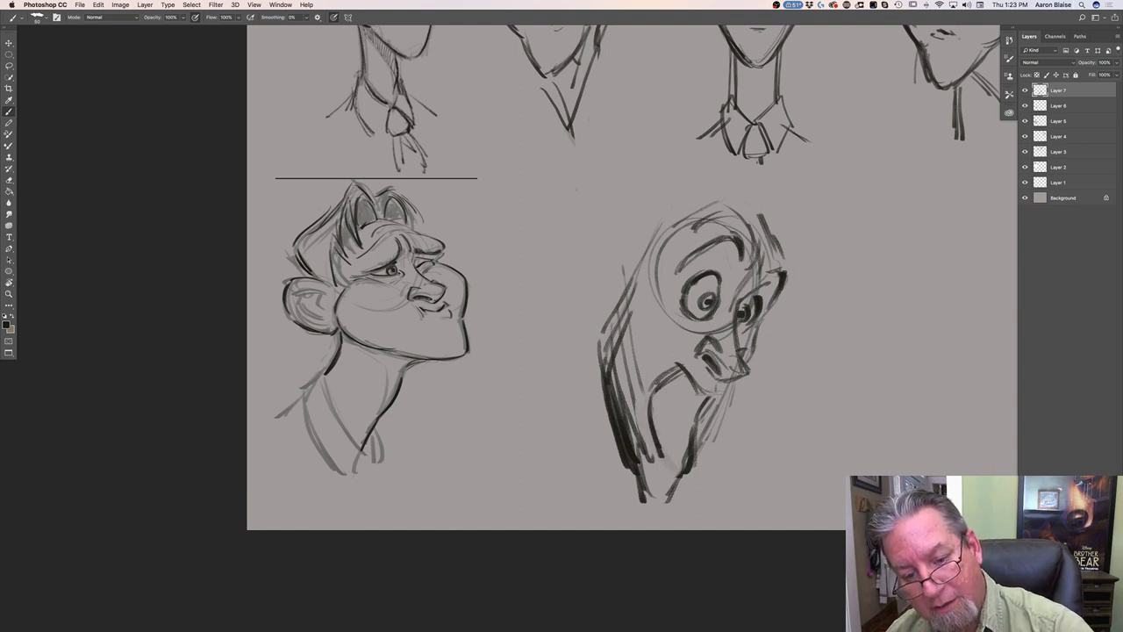
{"action": "left_click_drag", "start_coordinate": [705, 403], "coordinate": [682, 476]}
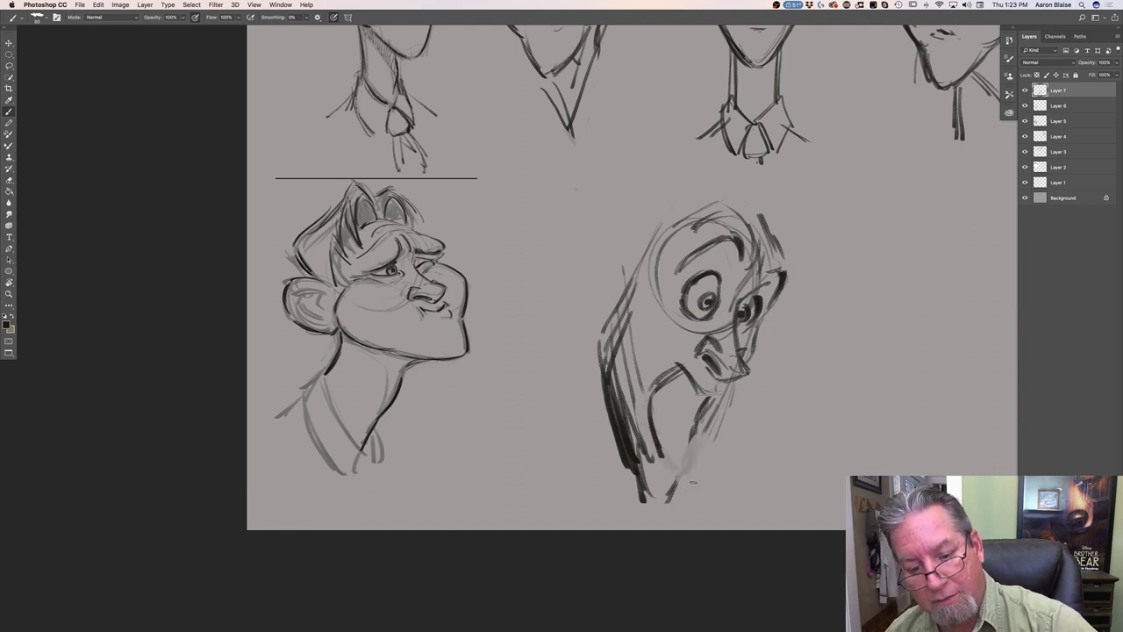
{"action": "left_click_drag", "start_coordinate": [693, 437], "coordinate": [667, 459]}
{"action": "mouse_move", "coordinate": [700, 411]}
{"action": "left_mouse_down"}
{"action": "mouse_move", "coordinate": [670, 474]}
{"action": "mouse_move", "coordinate": [656, 474]}
{"action": "mouse_move", "coordinate": [660, 493]}
{"action": "left_mouse_up"}
{"action": "left_click_drag", "start_coordinate": [698, 456], "coordinate": [651, 498]}
{"action": "left_click_drag", "start_coordinate": [663, 483], "coordinate": [644, 491]}
{"action": "left_click_drag", "start_coordinate": [621, 395], "coordinate": [618, 418]}
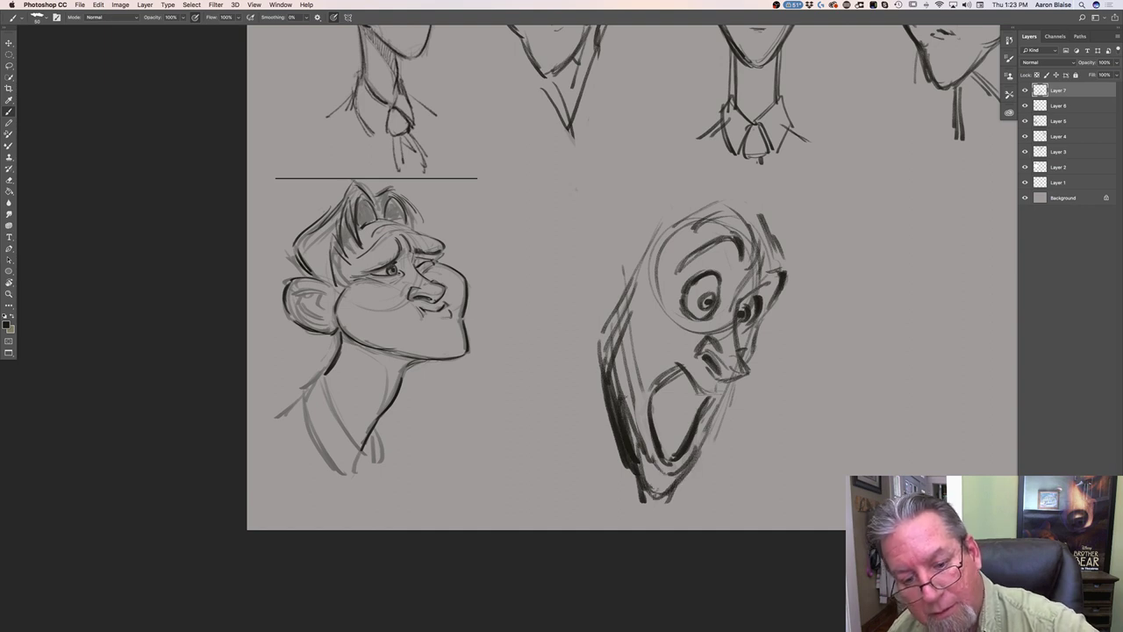
Sketch the far jaw contour from below the nose down to the chin
{"action": "left_click_drag", "start_coordinate": [728, 389], "coordinate": [679, 481]}
{"action": "left_click_drag", "start_coordinate": [720, 413], "coordinate": [702, 438]}
{"action": "left_click_drag", "start_coordinate": [686, 465], "coordinate": [669, 488]}
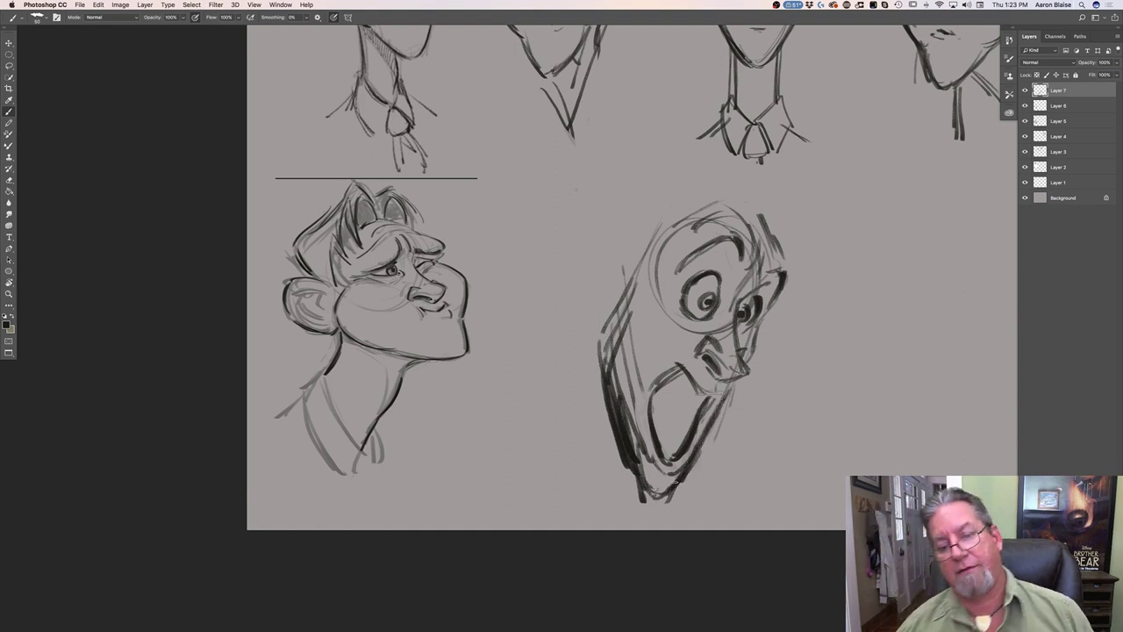
Add the upper teeth and tongue inside the mouth, and scatter spit droplets in front of it
{"action": "mouse_move", "coordinate": [707, 395]}
{"action": "left_mouse_down"}
{"action": "mouse_move", "coordinate": [691, 401]}
{"action": "mouse_move", "coordinate": [677, 383]}
{"action": "left_mouse_up"}
{"action": "mouse_move", "coordinate": [665, 423]}
{"action": "left_mouse_down"}
{"action": "mouse_move", "coordinate": [655, 428]}
{"action": "mouse_move", "coordinate": [681, 439]}
{"action": "left_mouse_up"}
{"action": "mouse_move", "coordinate": [748, 430]}
{"action": "left_mouse_down"}
{"action": "mouse_move", "coordinate": [776, 413]}
{"action": "mouse_move", "coordinate": [733, 431]}
{"action": "left_mouse_up"}
{"action": "left_click_drag", "start_coordinate": [742, 454], "coordinate": [749, 454]}
{"action": "mouse_move", "coordinate": [760, 470]}
{"action": "left_mouse_down"}
{"action": "mouse_move", "coordinate": [777, 489]}
{"action": "mouse_move", "coordinate": [744, 497]}
{"action": "left_mouse_up"}
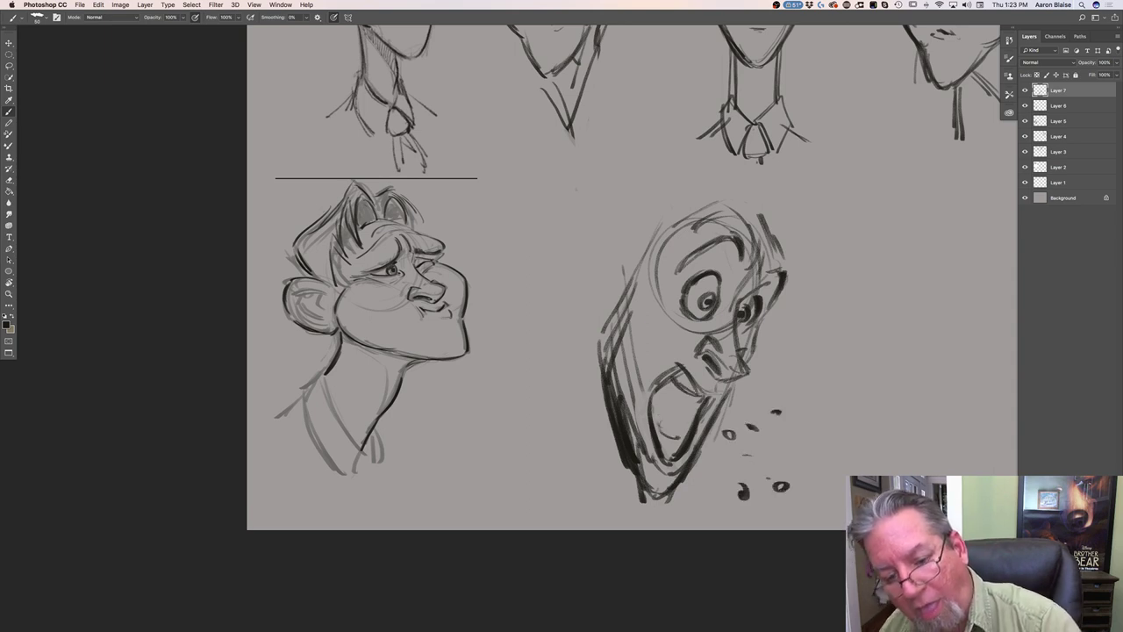
Thicken and darken the brows of the screaming head
{"action": "mouse_move", "coordinate": [742, 255]}
{"action": "left_mouse_down"}
{"action": "mouse_move", "coordinate": [744, 274]}
{"action": "mouse_move", "coordinate": [780, 279]}
{"action": "mouse_move", "coordinate": [774, 306]}
{"action": "left_mouse_up"}
{"action": "mouse_move", "coordinate": [745, 234]}
{"action": "left_mouse_down"}
{"action": "mouse_move", "coordinate": [744, 268]}
{"action": "mouse_move", "coordinate": [746, 233]}
{"action": "mouse_move", "coordinate": [720, 234]}
{"action": "left_mouse_up"}
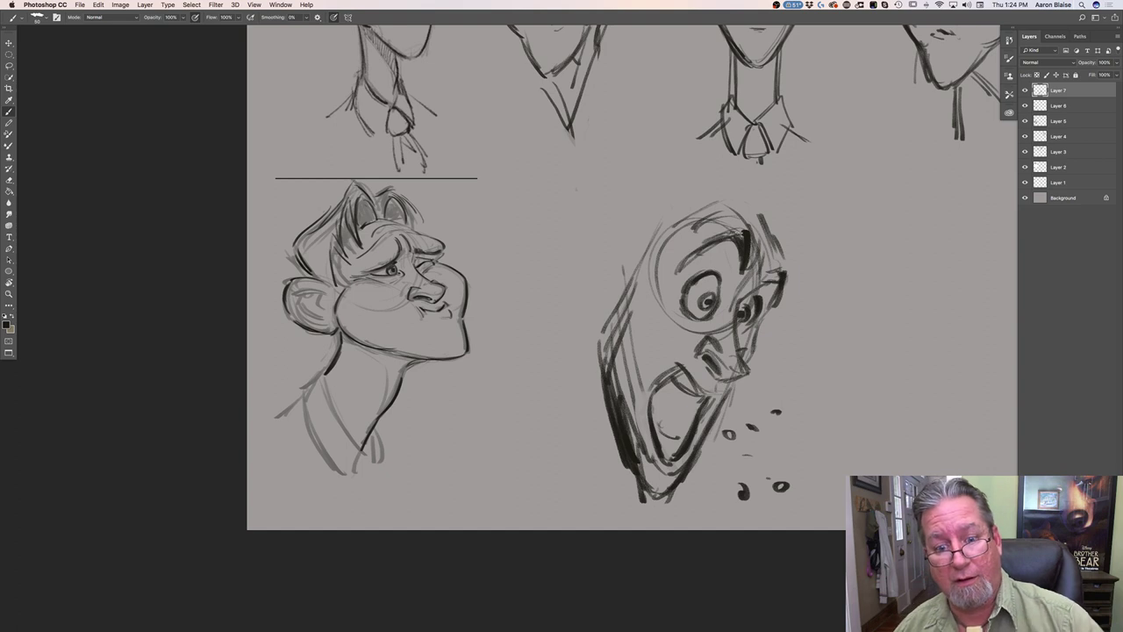
Sketch loose neck and shoulder lines behind the jaw and shade the inside of the screaming mouth
{"action": "left_click_drag", "start_coordinate": [625, 445], "coordinate": [558, 453]}
{"action": "left_click_drag", "start_coordinate": [607, 425], "coordinate": [548, 439]}
{"action": "left_click_drag", "start_coordinate": [572, 345], "coordinate": [526, 370]}
{"action": "mouse_move", "coordinate": [680, 393]}
{"action": "left_mouse_down"}
{"action": "mouse_move", "coordinate": [678, 435]}
{"action": "mouse_move", "coordinate": [668, 397]}
{"action": "mouse_move", "coordinate": [658, 423]}
{"action": "mouse_move", "coordinate": [655, 386]}
{"action": "mouse_move", "coordinate": [682, 402]}
{"action": "mouse_move", "coordinate": [681, 443]}
{"action": "left_mouse_up"}
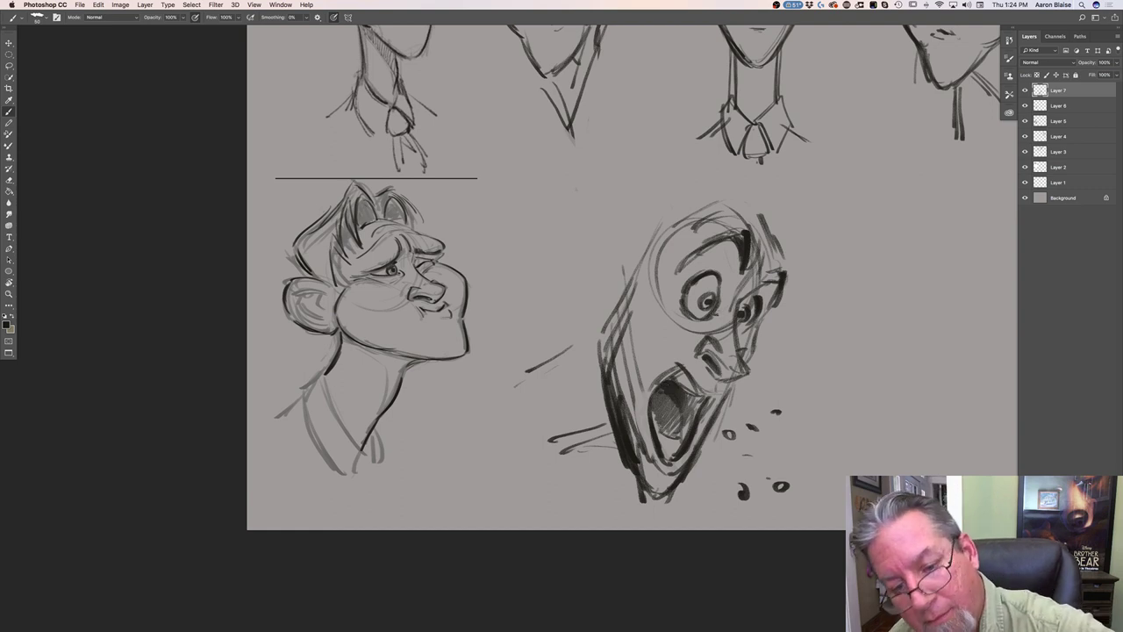
Add creases around the bulging eyes and sketch the top contour of the forehead
{"action": "left_click_drag", "start_coordinate": [720, 314], "coordinate": [682, 324]}
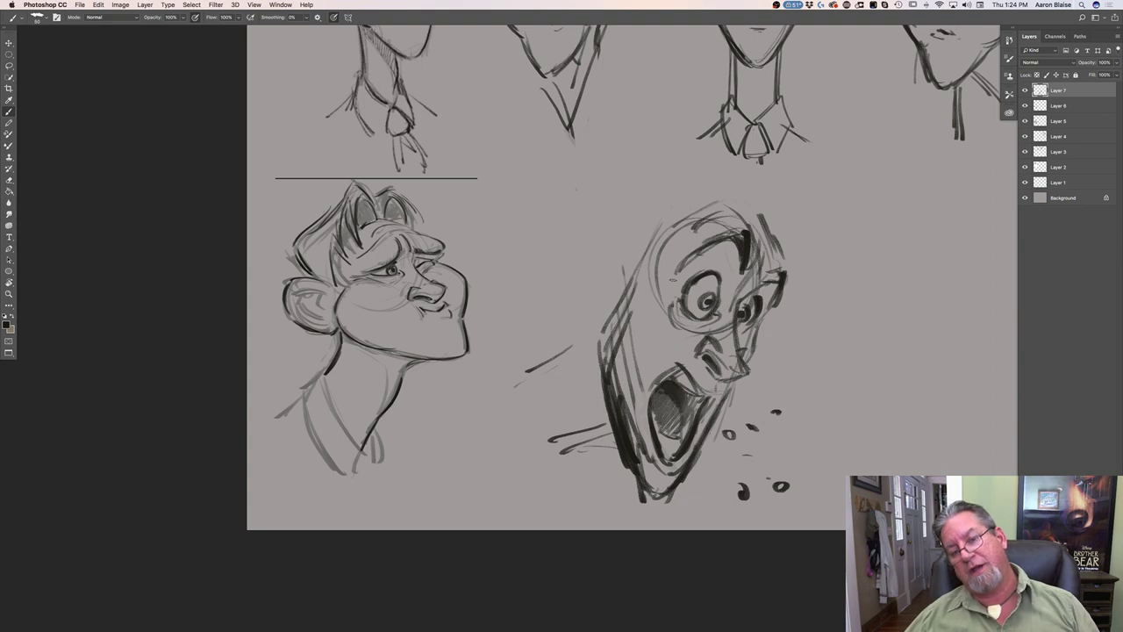
{"action": "left_click_drag", "start_coordinate": [749, 328], "coordinate": [739, 337]}
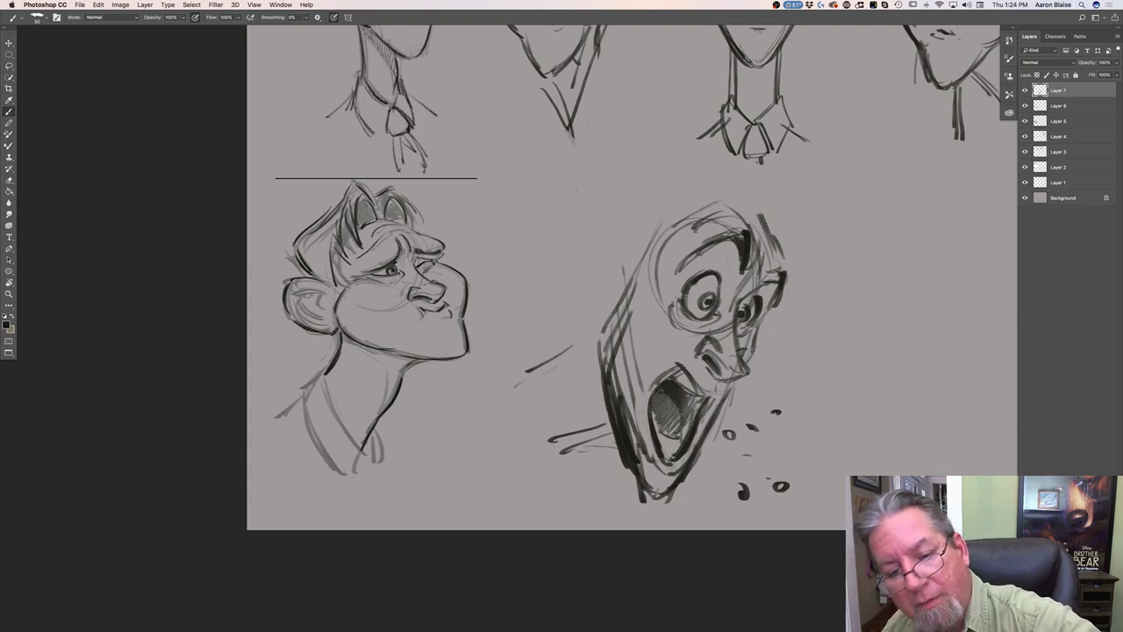
{"action": "left_click_drag", "start_coordinate": [712, 270], "coordinate": [688, 284]}
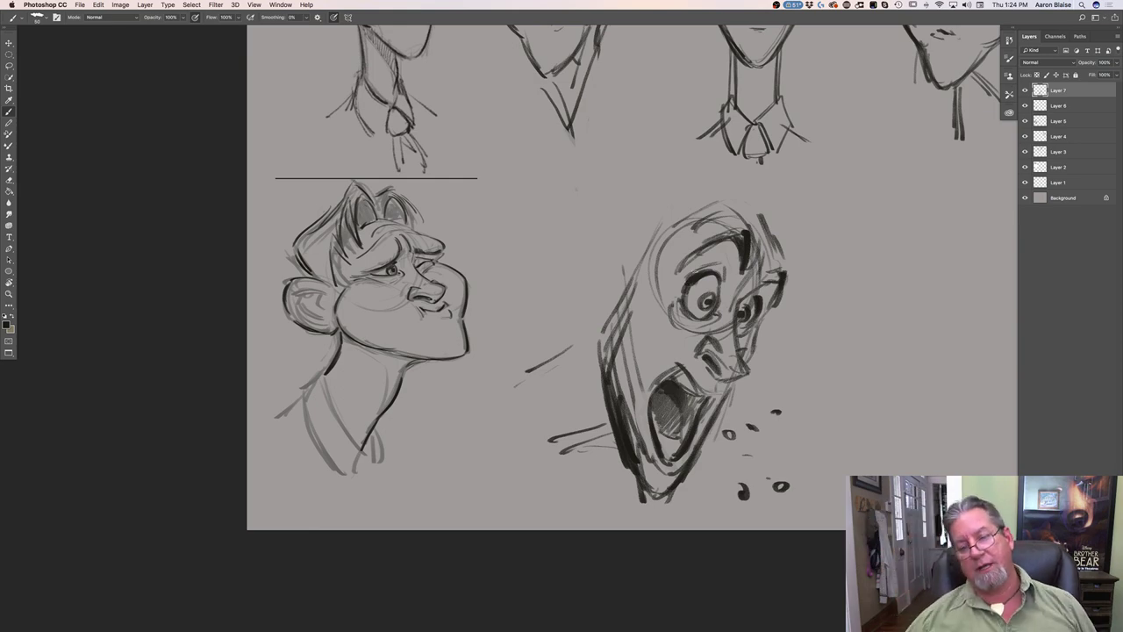
{"action": "mouse_move", "coordinate": [762, 210]}
{"action": "left_mouse_down"}
{"action": "mouse_move", "coordinate": [781, 255]}
{"action": "mouse_move", "coordinate": [723, 207]}
{"action": "left_mouse_up"}
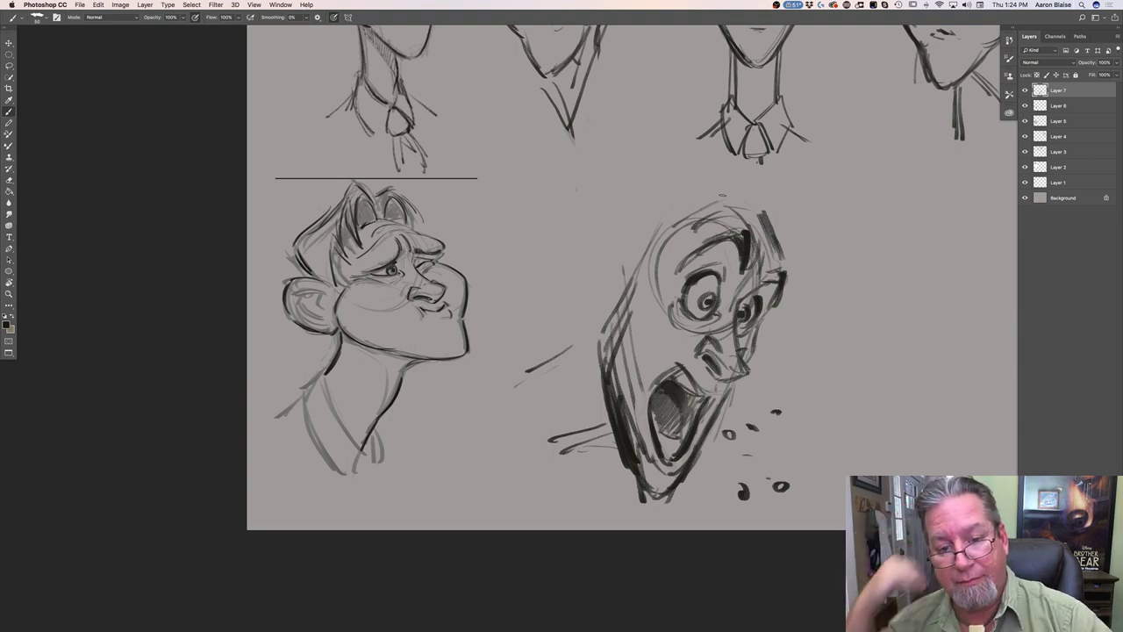
Draw a large oval ear outline high behind the near cheek, undoing the last thickening strokes
{"action": "mouse_move", "coordinate": [631, 279]}
{"action": "left_mouse_down"}
{"action": "mouse_move", "coordinate": [587, 233]}
{"action": "mouse_move", "coordinate": [586, 323]}
{"action": "mouse_move", "coordinate": [612, 323]}
{"action": "left_mouse_up"}
{"action": "mouse_move", "coordinate": [628, 263]}
{"action": "left_mouse_down"}
{"action": "mouse_move", "coordinate": [600, 226]}
{"action": "mouse_move", "coordinate": [569, 243]}
{"action": "mouse_move", "coordinate": [596, 321]}
{"action": "mouse_move", "coordinate": [619, 316]}
{"action": "left_mouse_up"}
{"action": "left_click_drag", "start_coordinate": [628, 273], "coordinate": [565, 272]}
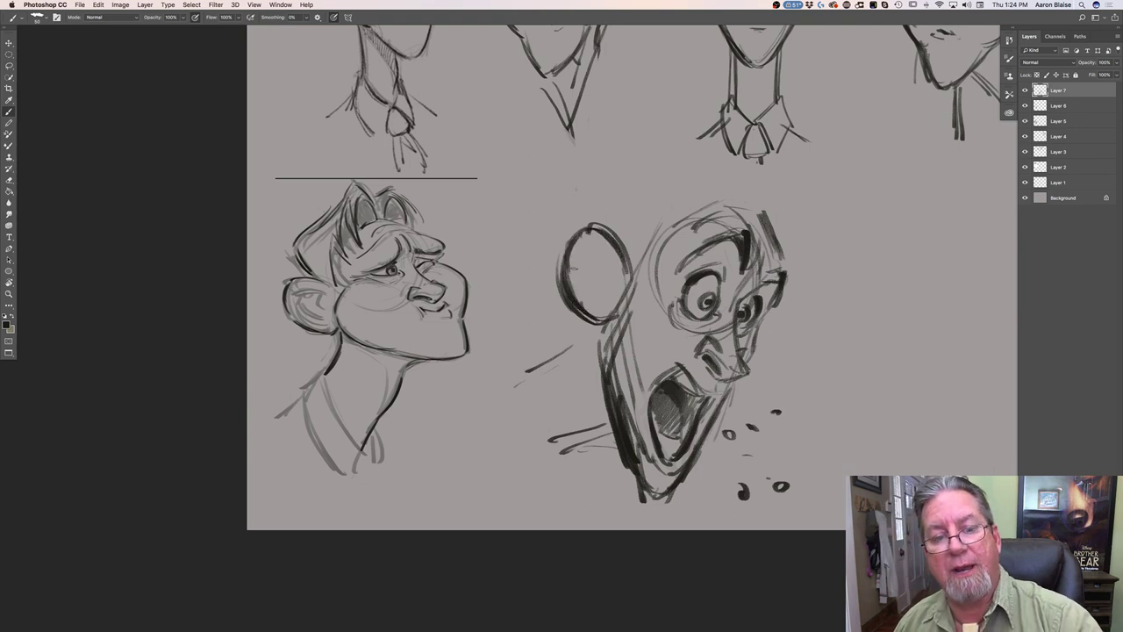
{"action": "key", "text": "alt+super+z"}
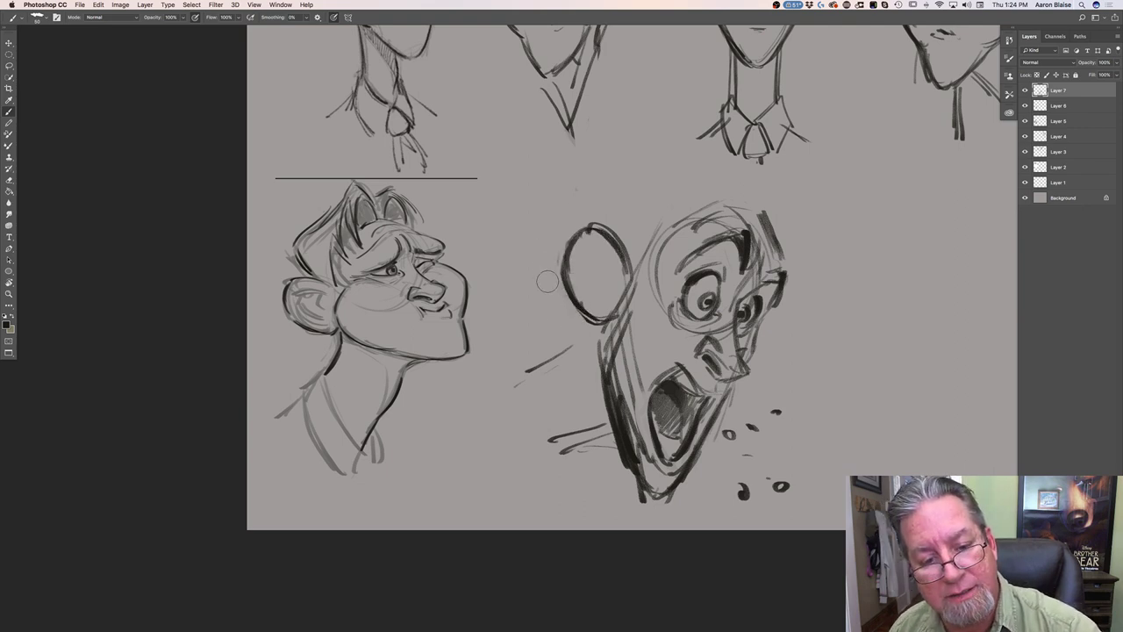
{"action": "key", "text": "alt+super+z"}
{"action": "key", "text": "bracketleft"}
{"action": "key", "text": "bracketleft"}
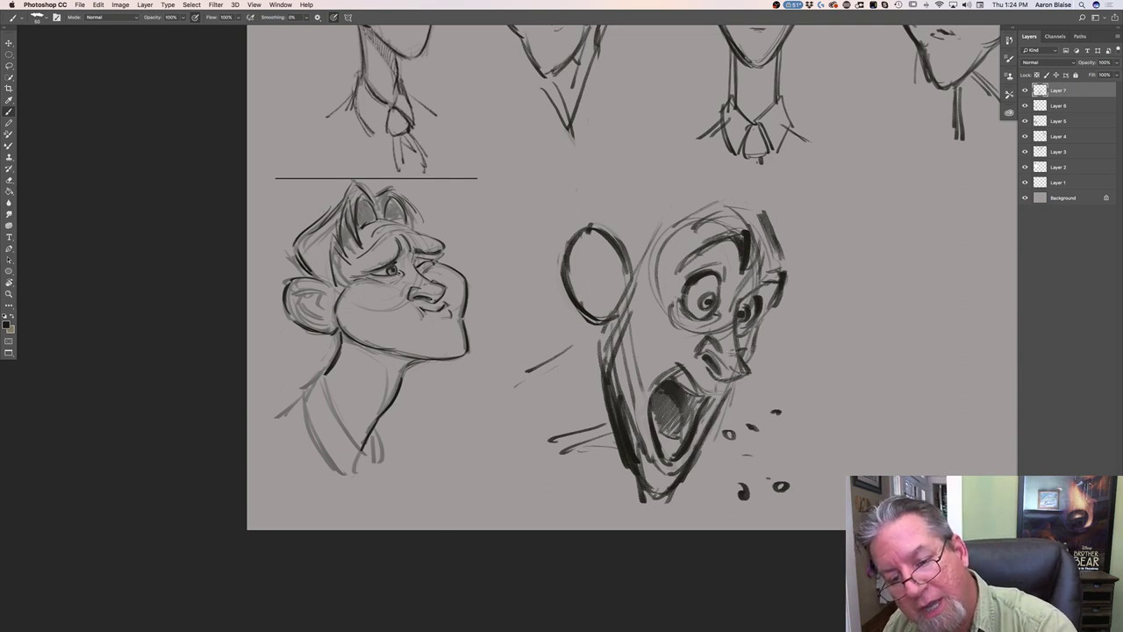
Refine the far side of the face, then sketch the near cheek line and the ear's inner folds
{"action": "left_click_drag", "start_coordinate": [747, 299], "coordinate": [756, 288]}
{"action": "left_click_drag", "start_coordinate": [749, 251], "coordinate": [742, 273]}
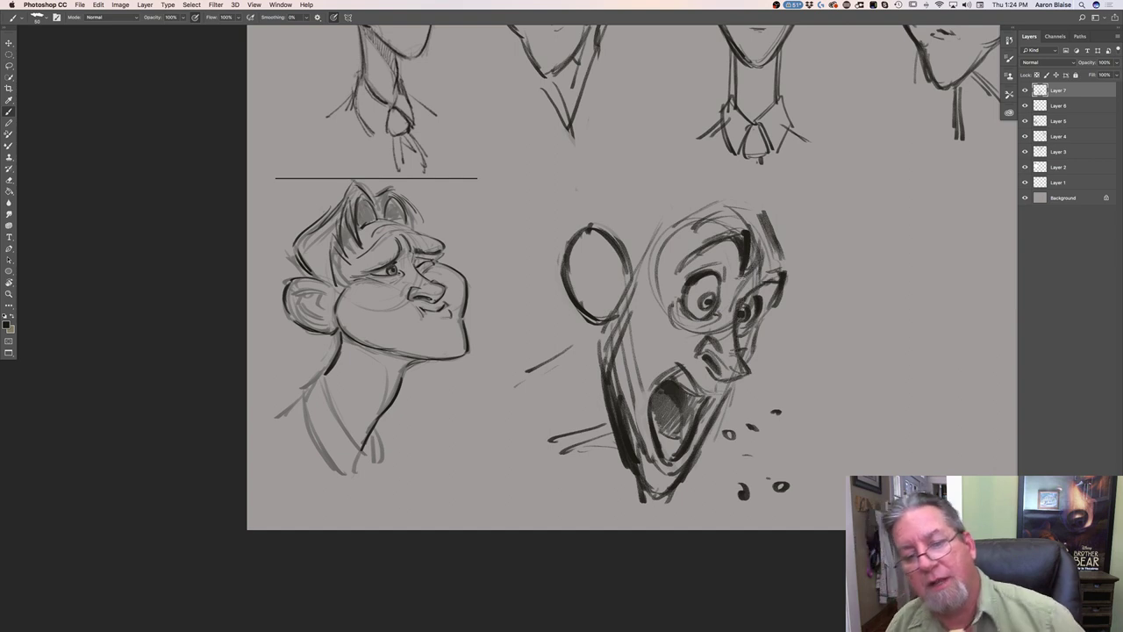
{"action": "mouse_move", "coordinate": [758, 323]}
{"action": "left_mouse_down"}
{"action": "mouse_move", "coordinate": [753, 360]}
{"action": "mouse_move", "coordinate": [725, 402]}
{"action": "left_mouse_up"}
{"action": "left_click_drag", "start_coordinate": [753, 360], "coordinate": [728, 397]}
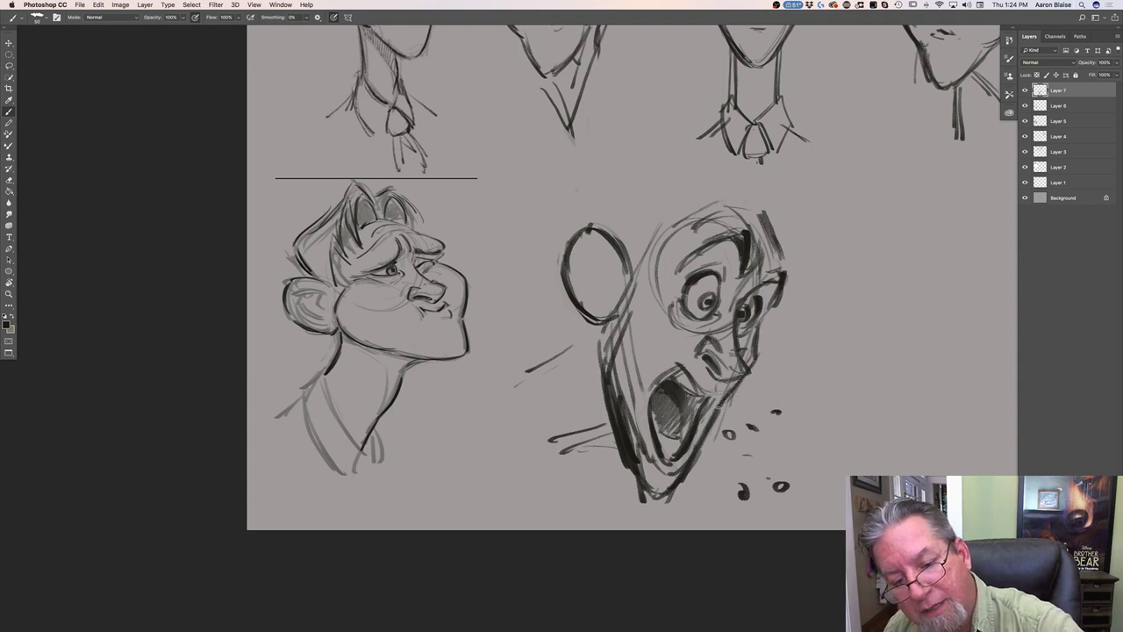
{"action": "left_click_drag", "start_coordinate": [648, 275], "coordinate": [641, 381]}
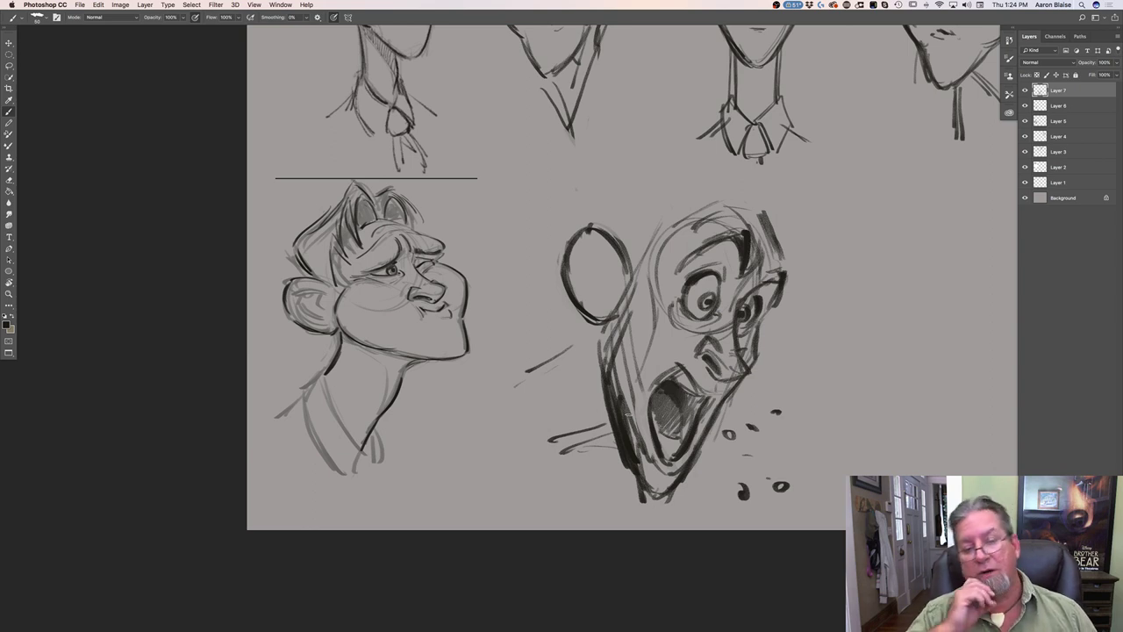
{"action": "mouse_move", "coordinate": [609, 244]}
{"action": "left_mouse_down"}
{"action": "mouse_move", "coordinate": [581, 272]}
{"action": "mouse_move", "coordinate": [600, 295]}
{"action": "mouse_move", "coordinate": [583, 256]}
{"action": "mouse_move", "coordinate": [577, 279]}
{"action": "mouse_move", "coordinate": [602, 311]}
{"action": "left_mouse_up"}
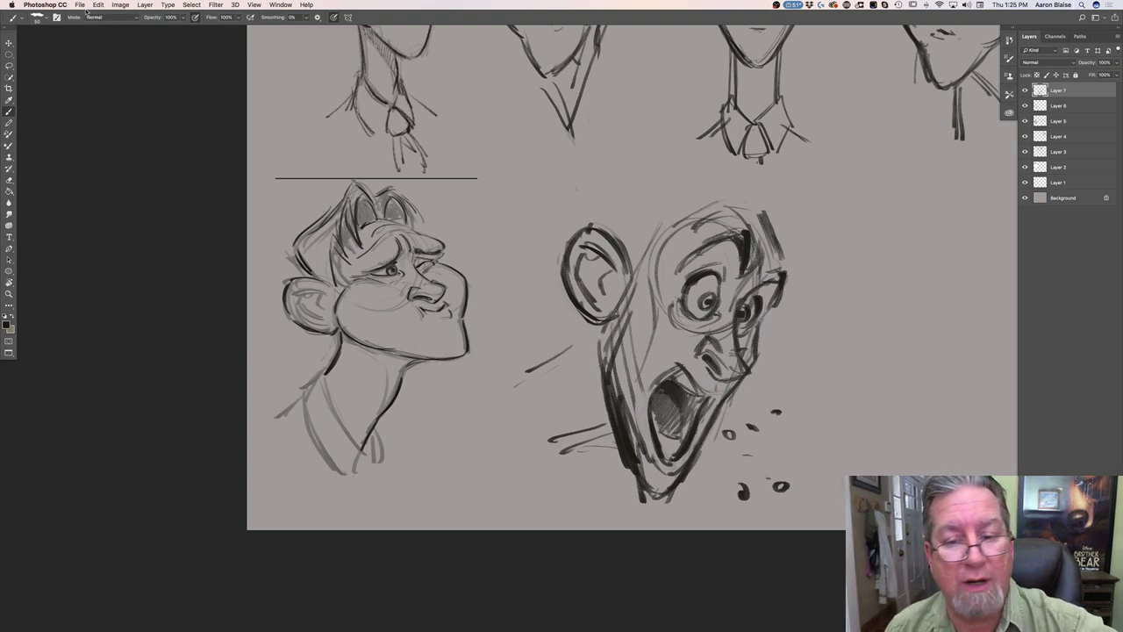
Lower Layer 7's opacity to 34%
{"action": "left_click", "coordinate": [1116, 62]}
{"action": "left_click_drag", "start_coordinate": [1116, 75], "coordinate": [1089, 75]}
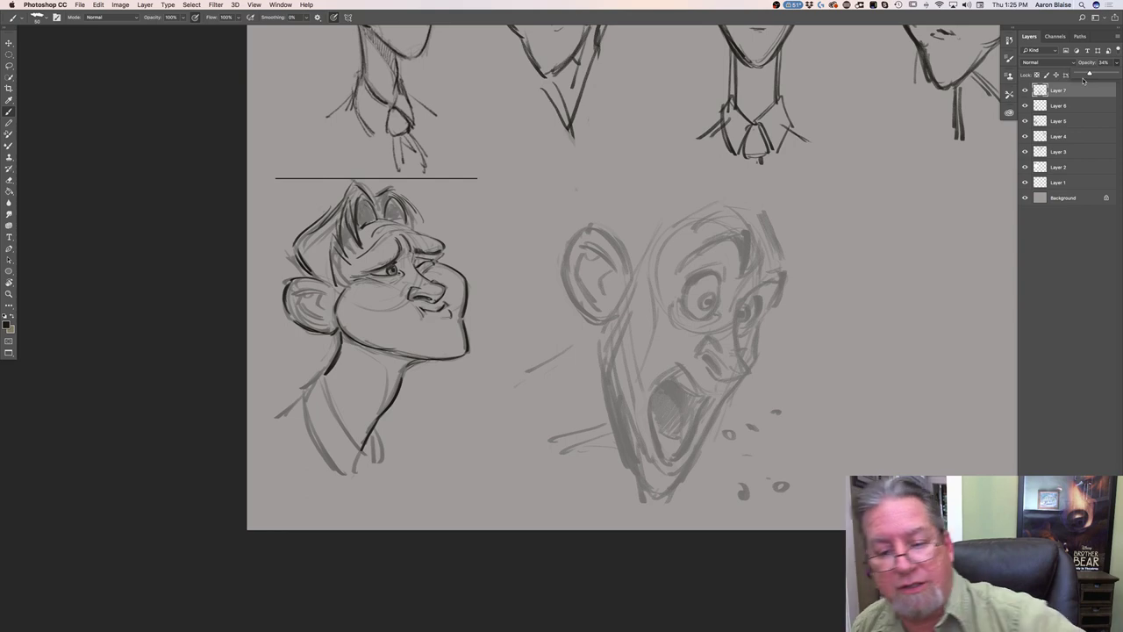
Transform the faded head on Layer 7: rotate it about 15° counterclockwise, scale it down slightly and reposition it
{"action": "left_click", "coordinate": [98, 4]}
{"action": "left_click", "coordinate": [110, 148]}
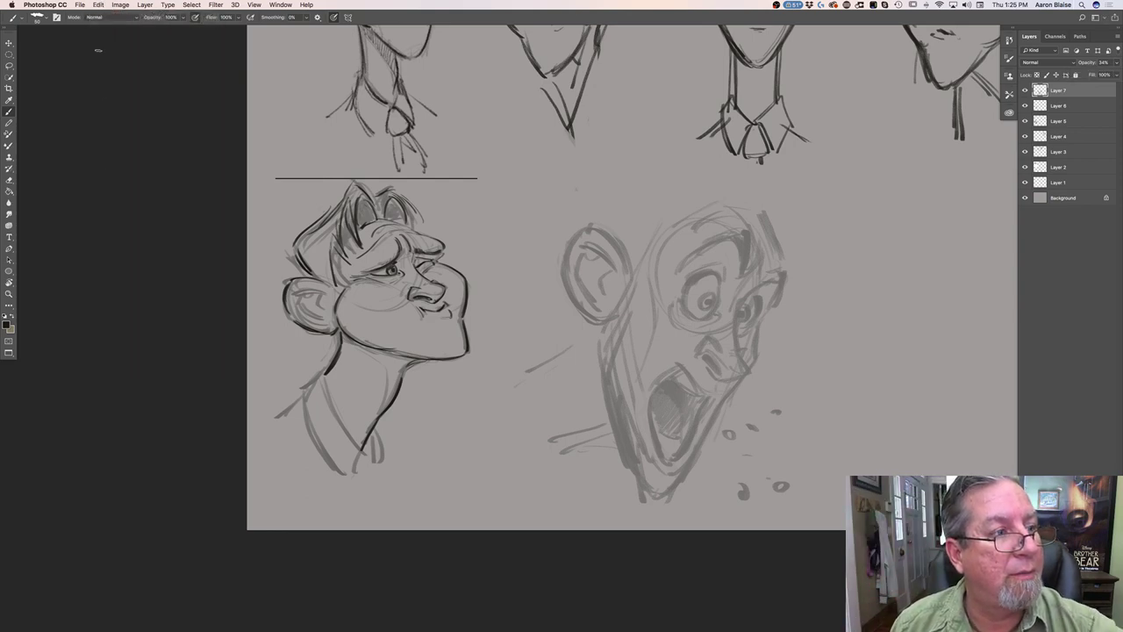
{"action": "left_click", "coordinate": [99, 5]}
{"action": "left_click", "coordinate": [116, 192]}
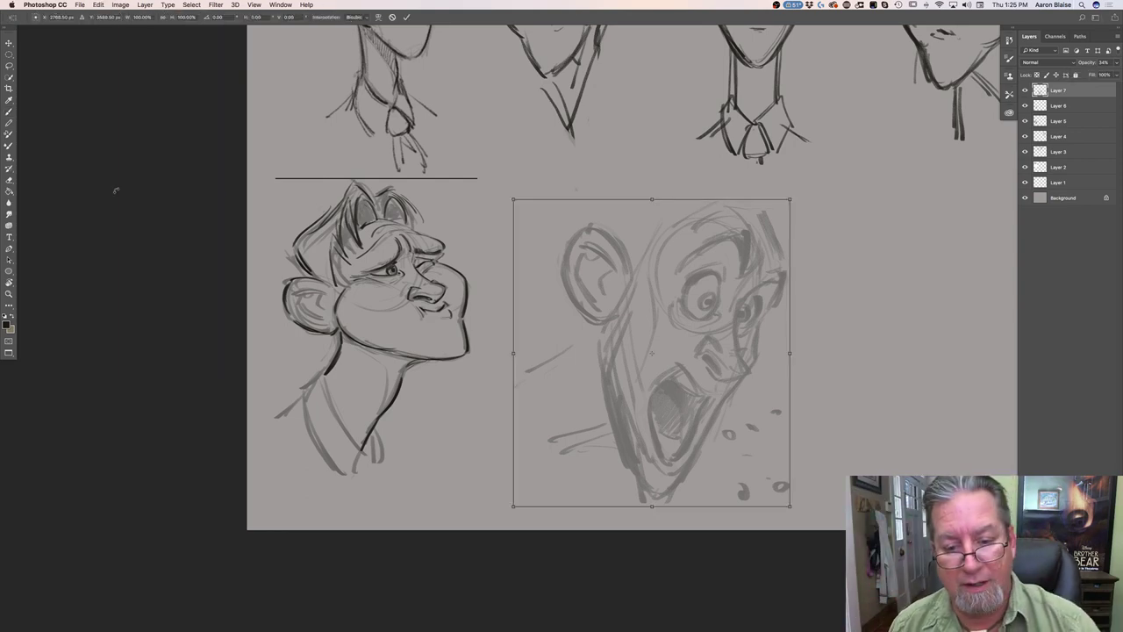
{"action": "mouse_move", "coordinate": [503, 509]}
{"action": "left_mouse_down"}
{"action": "mouse_move", "coordinate": [525, 503]}
{"action": "mouse_move", "coordinate": [559, 532]}
{"action": "left_mouse_up"}
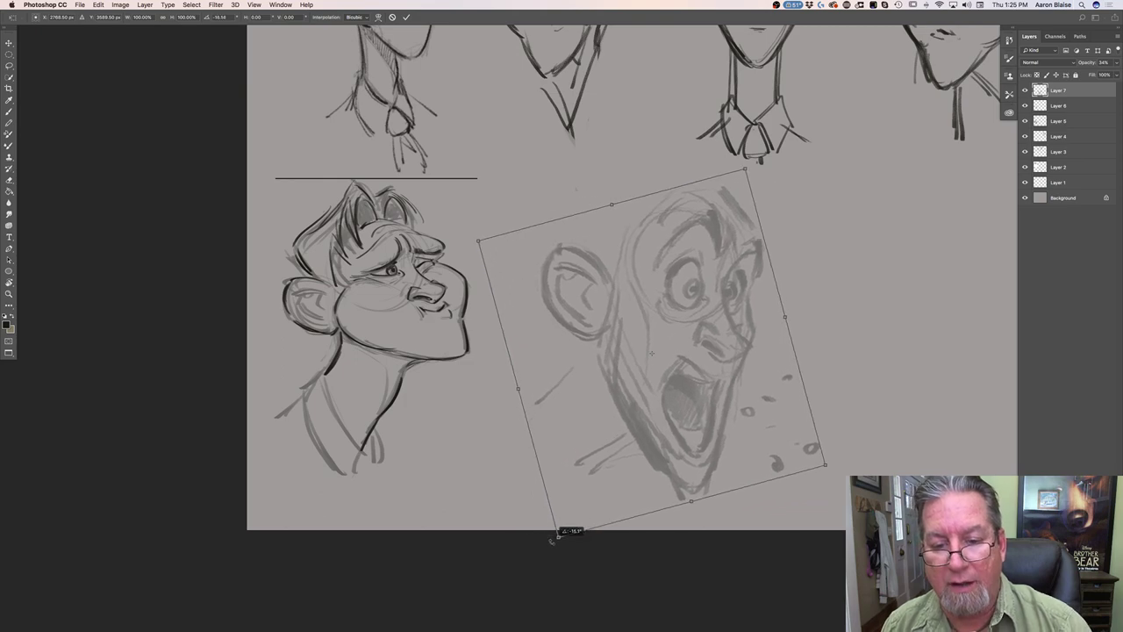
{"action": "left_click_drag", "start_coordinate": [604, 455], "coordinate": [650, 447]}
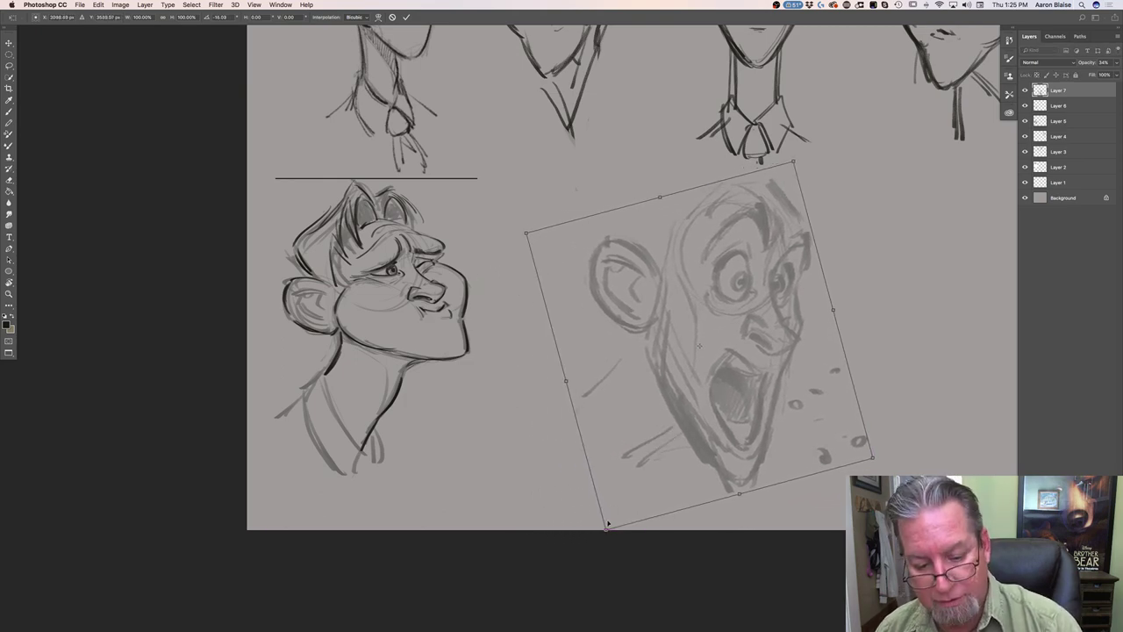
{"action": "left_click_drag", "start_coordinate": [605, 530], "coordinate": [631, 482]}
{"action": "left_click_drag", "start_coordinate": [657, 446], "coordinate": [640, 460]}
{"action": "key", "text": "Return"}
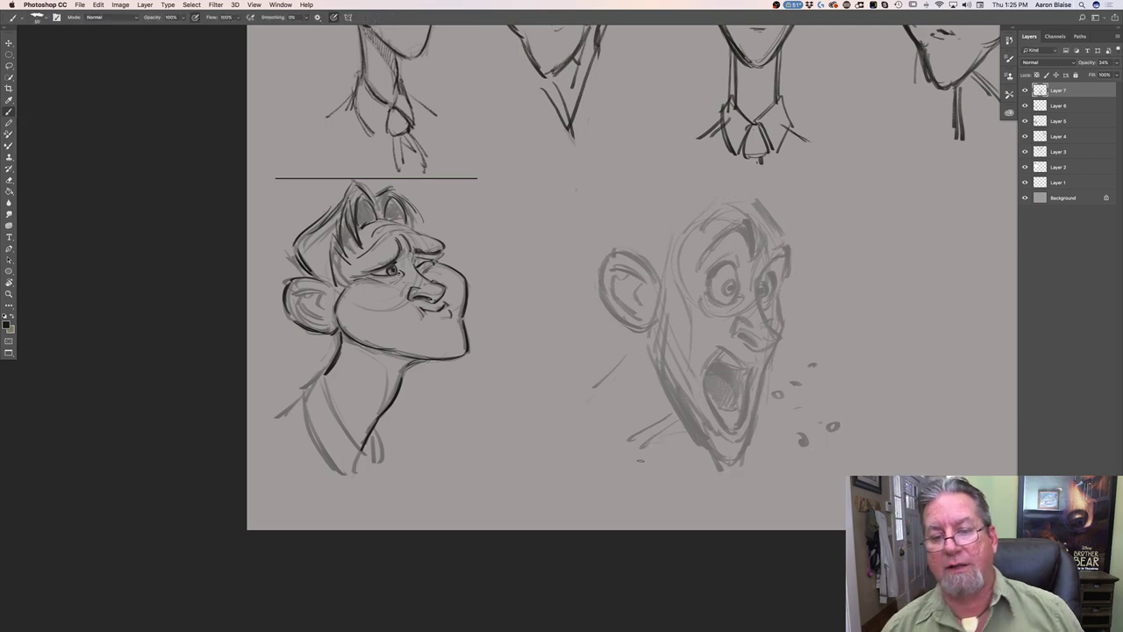
Add a new layer above Layer 7 and draw the clean nose with its bridge and dark nostril
{"action": "key", "text": "super+equal"}
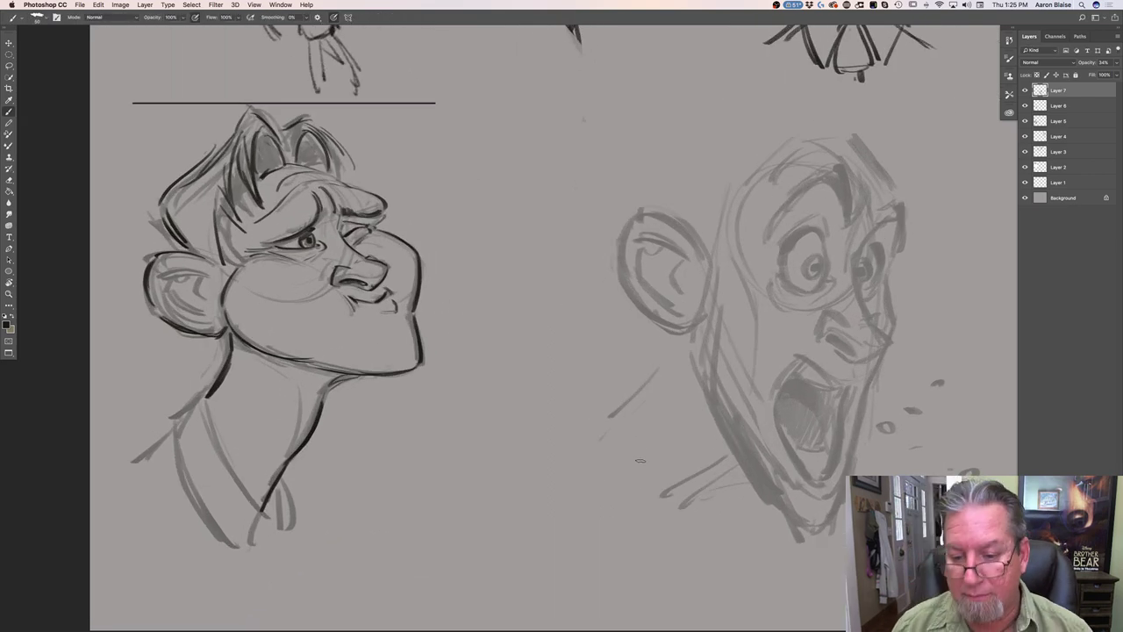
{"action": "left_click_drag", "start_coordinate": [501, 530], "coordinate": [281, 535]}
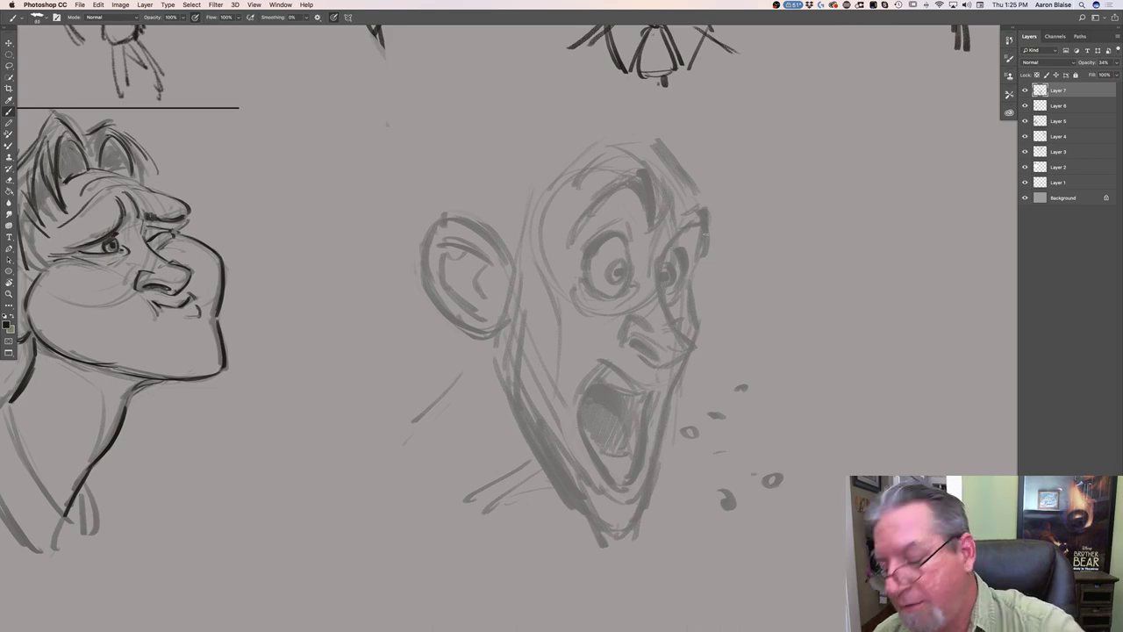
{"action": "key", "text": "super+shift+alt+n"}
{"action": "mouse_move", "coordinate": [683, 228]}
{"action": "left_mouse_down"}
{"action": "mouse_move", "coordinate": [661, 257]}
{"action": "mouse_move", "coordinate": [662, 314]}
{"action": "left_mouse_up"}
{"action": "mouse_move", "coordinate": [666, 274]}
{"action": "left_mouse_down"}
{"action": "mouse_move", "coordinate": [659, 307]}
{"action": "mouse_move", "coordinate": [696, 347]}
{"action": "mouse_move", "coordinate": [652, 367]}
{"action": "mouse_move", "coordinate": [639, 349]}
{"action": "mouse_move", "coordinate": [658, 356]}
{"action": "mouse_move", "coordinate": [633, 328]}
{"action": "mouse_move", "coordinate": [621, 346]}
{"action": "left_mouse_up"}
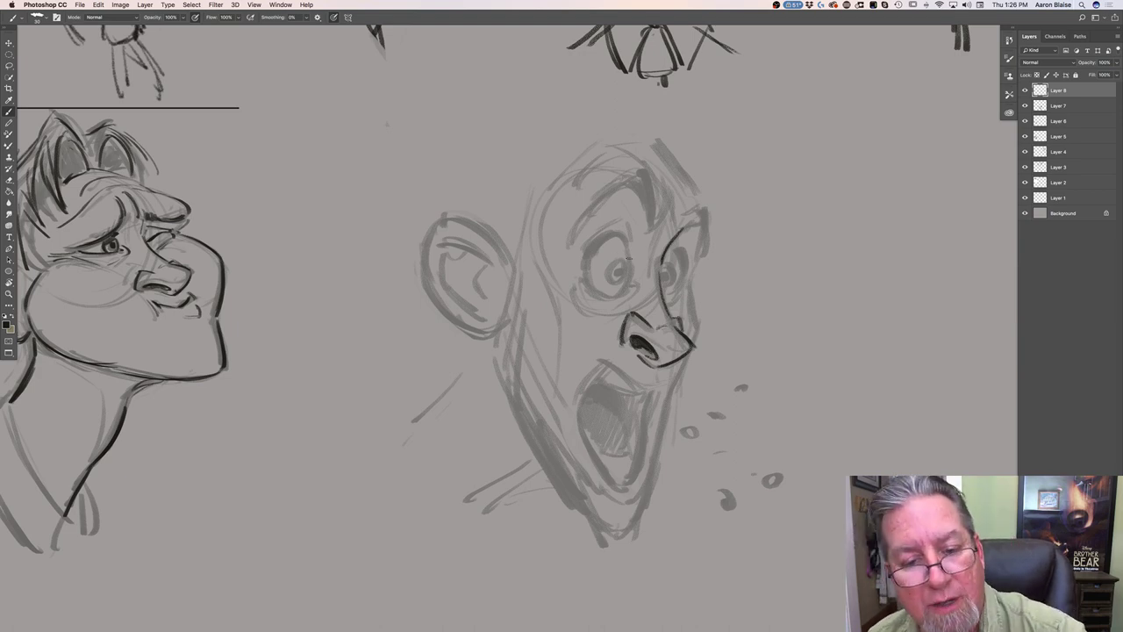
Draw both wide eyes with irises and pupils, heavy upper lids, and creases around them
{"action": "left_click_drag", "start_coordinate": [624, 240], "coordinate": [628, 288]}
{"action": "mouse_move", "coordinate": [598, 240]}
{"action": "left_mouse_down"}
{"action": "mouse_move", "coordinate": [619, 237]}
{"action": "mouse_move", "coordinate": [594, 242]}
{"action": "mouse_move", "coordinate": [584, 284]}
{"action": "mouse_move", "coordinate": [600, 294]}
{"action": "mouse_move", "coordinate": [591, 290]}
{"action": "mouse_move", "coordinate": [621, 272]}
{"action": "left_mouse_up"}
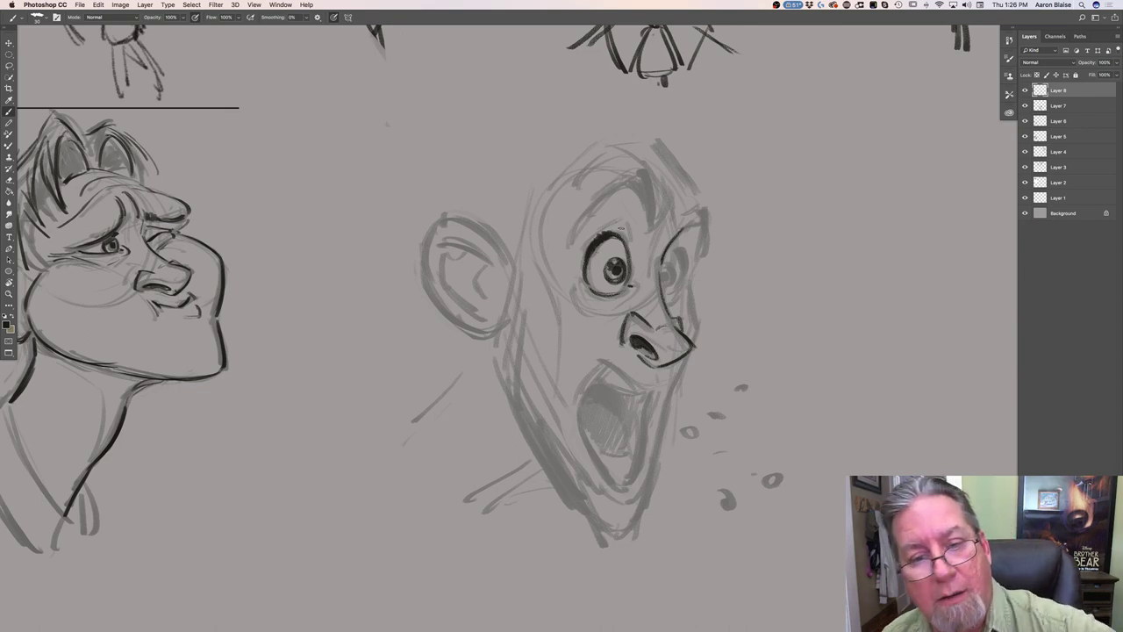
{"action": "mouse_move", "coordinate": [614, 227]}
{"action": "left_mouse_down"}
{"action": "mouse_move", "coordinate": [584, 230]}
{"action": "mouse_move", "coordinate": [579, 252]}
{"action": "left_mouse_up"}
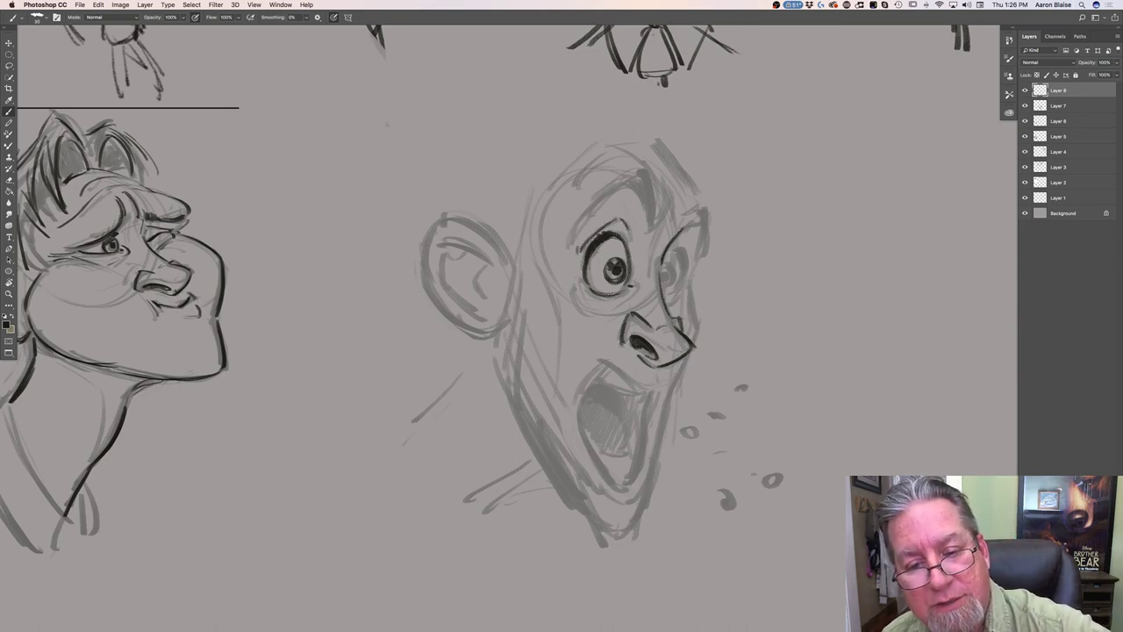
{"action": "mouse_move", "coordinate": [682, 249]}
{"action": "left_mouse_down"}
{"action": "mouse_move", "coordinate": [676, 292]}
{"action": "mouse_move", "coordinate": [667, 276]}
{"action": "mouse_move", "coordinate": [673, 307]}
{"action": "left_mouse_up"}
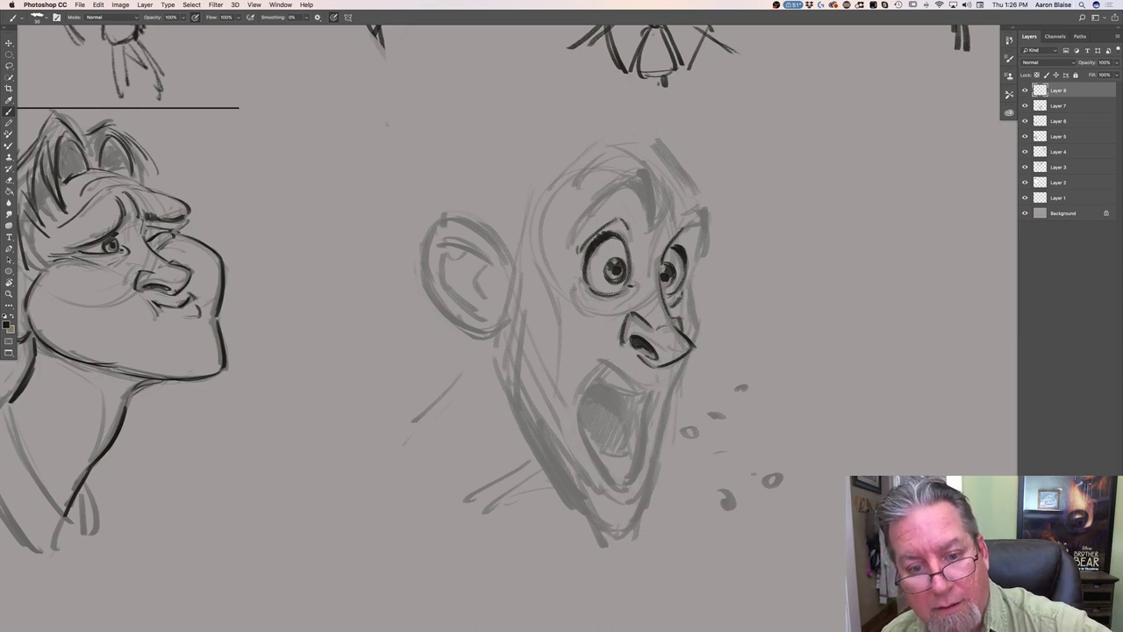
{"action": "mouse_move", "coordinate": [597, 320]}
{"action": "left_mouse_down"}
{"action": "mouse_move", "coordinate": [621, 303]}
{"action": "mouse_move", "coordinate": [572, 282]}
{"action": "left_mouse_up"}
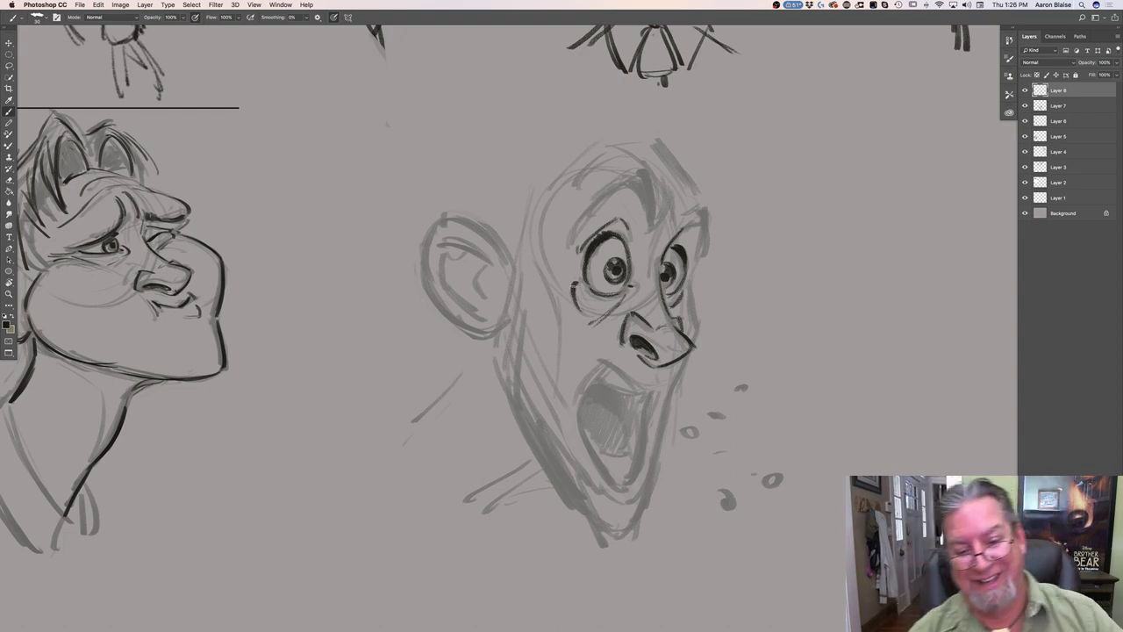
Draw the dark, raised eyebrows and the frown creases between them
{"action": "mouse_move", "coordinate": [641, 178]}
{"action": "left_mouse_down"}
{"action": "mouse_move", "coordinate": [649, 207]}
{"action": "mouse_move", "coordinate": [633, 183]}
{"action": "mouse_move", "coordinate": [599, 198]}
{"action": "left_mouse_up"}
{"action": "left_click_drag", "start_coordinate": [600, 200], "coordinate": [590, 210]}
{"action": "mouse_move", "coordinate": [651, 187]}
{"action": "left_mouse_down"}
{"action": "mouse_move", "coordinate": [655, 233]}
{"action": "mouse_move", "coordinate": [675, 212]}
{"action": "mouse_move", "coordinate": [705, 221]}
{"action": "mouse_move", "coordinate": [700, 258]}
{"action": "left_mouse_up"}
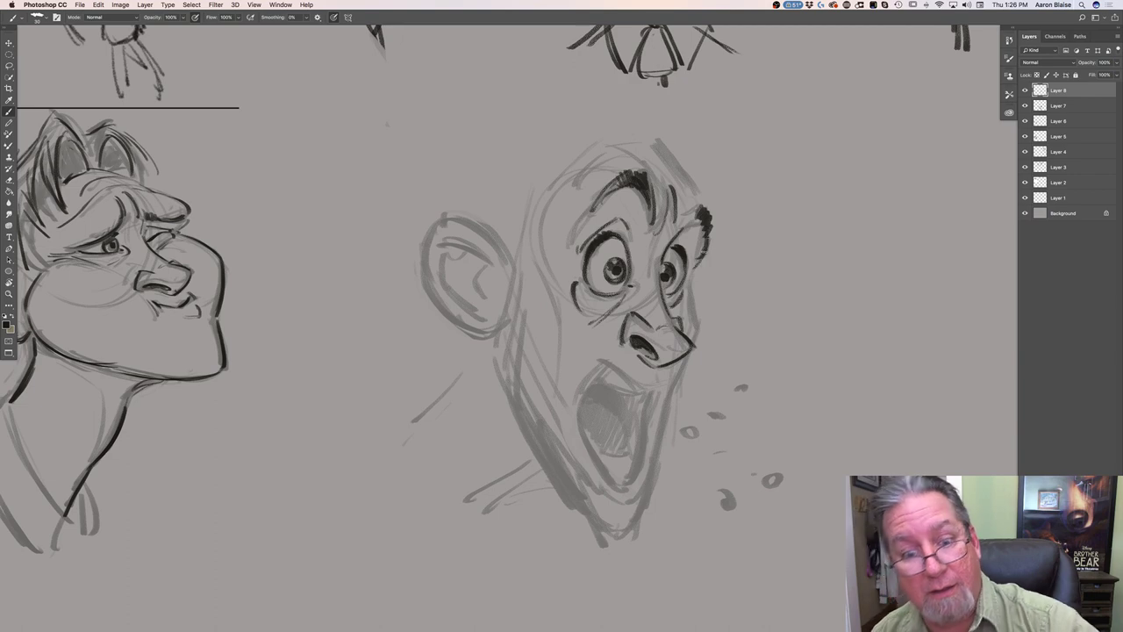
Draw the far cheek contour and the bold outline of the open mouth
{"action": "left_click_drag", "start_coordinate": [700, 261], "coordinate": [650, 475]}
{"action": "mouse_move", "coordinate": [665, 370]}
{"action": "left_mouse_down"}
{"action": "mouse_move", "coordinate": [662, 383]}
{"action": "mouse_move", "coordinate": [600, 371]}
{"action": "mouse_move", "coordinate": [575, 405]}
{"action": "mouse_move", "coordinate": [609, 485]}
{"action": "left_mouse_up"}
{"action": "left_click_drag", "start_coordinate": [577, 423], "coordinate": [612, 482]}
{"action": "mouse_move", "coordinate": [655, 390]}
{"action": "left_mouse_down"}
{"action": "mouse_move", "coordinate": [637, 470]}
{"action": "mouse_move", "coordinate": [619, 487]}
{"action": "left_mouse_up"}
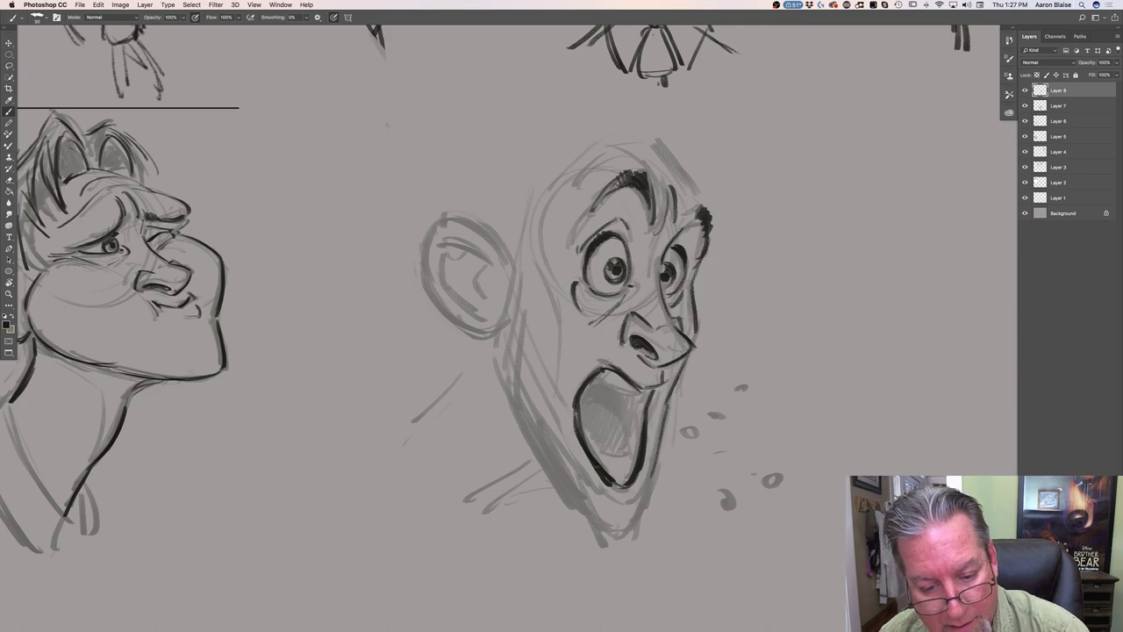
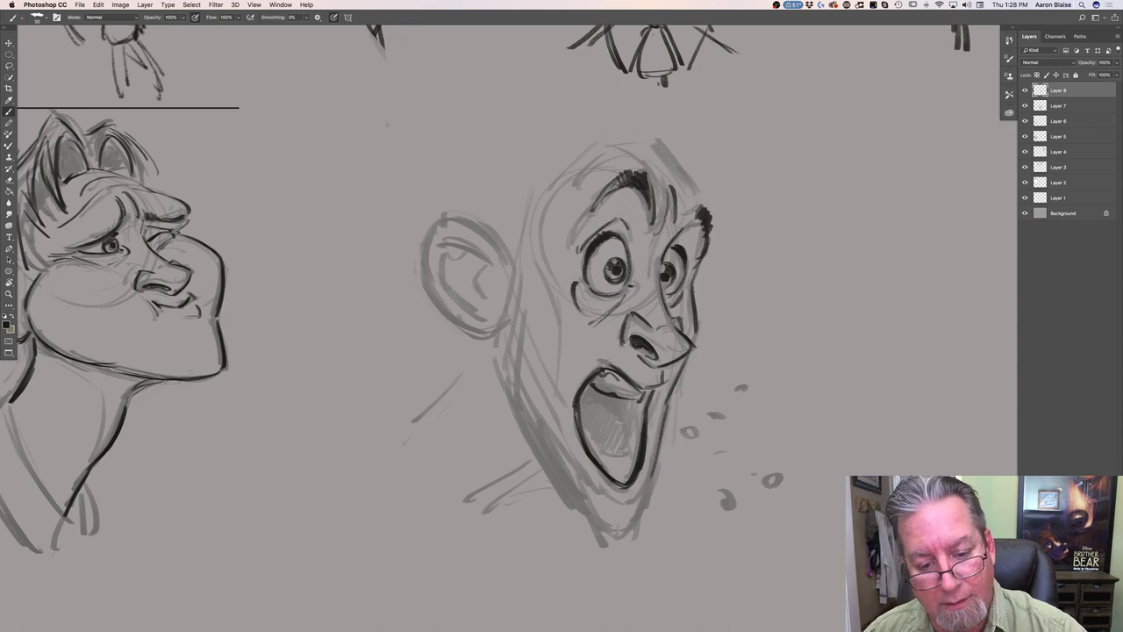
Draw the tongue inside the mouth and shade the dark areas around it
{"action": "mouse_move", "coordinate": [624, 427]}
{"action": "left_mouse_down"}
{"action": "mouse_move", "coordinate": [628, 456]}
{"action": "mouse_move", "coordinate": [596, 456]}
{"action": "mouse_move", "coordinate": [632, 452]}
{"action": "mouse_move", "coordinate": [638, 465]}
{"action": "mouse_move", "coordinate": [605, 472]}
{"action": "left_mouse_up"}
{"action": "mouse_move", "coordinate": [624, 402]}
{"action": "left_mouse_down"}
{"action": "mouse_move", "coordinate": [593, 442]}
{"action": "mouse_move", "coordinate": [593, 397]}
{"action": "mouse_move", "coordinate": [619, 421]}
{"action": "left_mouse_up"}
{"action": "left_click_drag", "start_coordinate": [633, 399], "coordinate": [627, 427]}
{"action": "left_click_drag", "start_coordinate": [589, 386], "coordinate": [579, 402]}
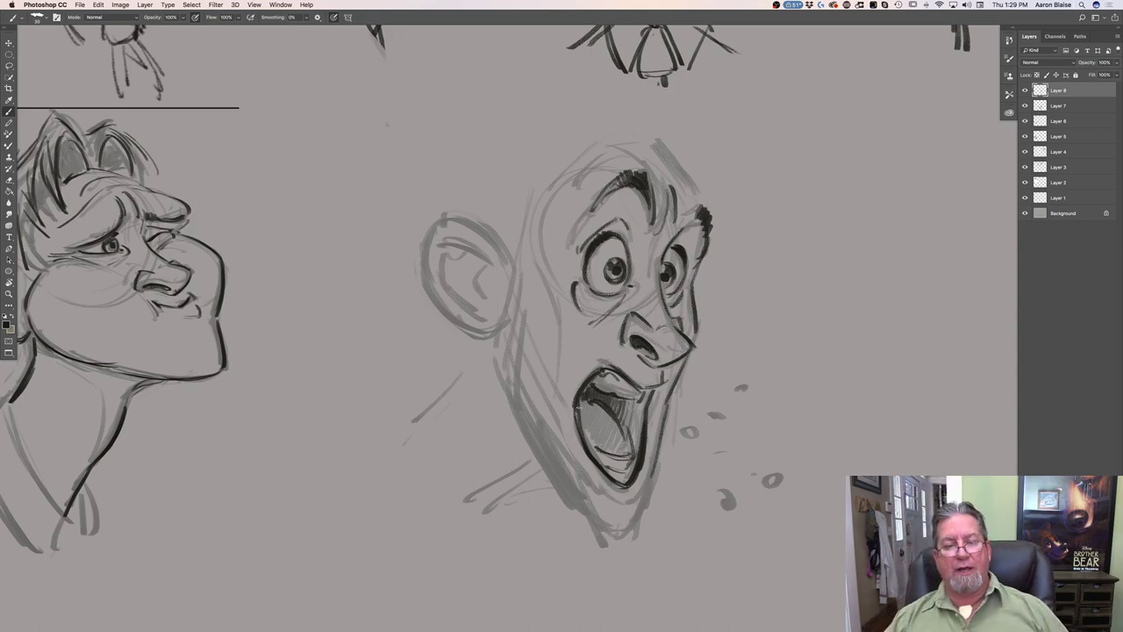
Draw the lower lip crease, the chin and the lower part of the near jawline
{"action": "mouse_move", "coordinate": [640, 476]}
{"action": "left_mouse_down"}
{"action": "mouse_move", "coordinate": [619, 502]}
{"action": "mouse_move", "coordinate": [631, 521]}
{"action": "mouse_move", "coordinate": [621, 530]}
{"action": "left_mouse_up"}
{"action": "mouse_move", "coordinate": [647, 489]}
{"action": "left_mouse_down"}
{"action": "mouse_move", "coordinate": [620, 533]}
{"action": "mouse_move", "coordinate": [594, 537]}
{"action": "left_mouse_up"}
{"action": "mouse_move", "coordinate": [524, 444]}
{"action": "left_mouse_down"}
{"action": "mouse_move", "coordinate": [539, 486]}
{"action": "mouse_move", "coordinate": [588, 528]}
{"action": "left_mouse_up"}
{"action": "left_click_drag", "start_coordinate": [547, 480], "coordinate": [594, 537]}
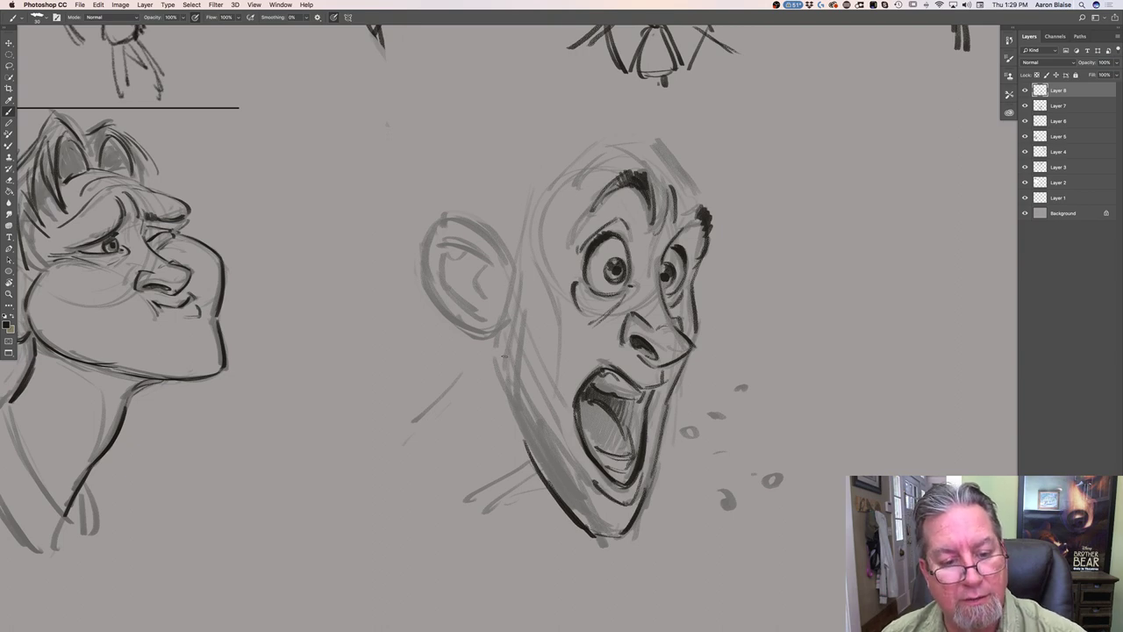
Extend the near jawline up toward the ear, and draw the ear's outer rim and inner folds
{"action": "mouse_move", "coordinate": [506, 340]}
{"action": "left_mouse_down"}
{"action": "mouse_move", "coordinate": [499, 377]}
{"action": "mouse_move", "coordinate": [526, 481]}
{"action": "mouse_move", "coordinate": [548, 500]}
{"action": "left_mouse_up"}
{"action": "mouse_move", "coordinate": [508, 272]}
{"action": "left_mouse_down"}
{"action": "mouse_move", "coordinate": [481, 227]}
{"action": "mouse_move", "coordinate": [458, 219]}
{"action": "left_mouse_up"}
{"action": "mouse_move", "coordinate": [447, 218]}
{"action": "left_mouse_down"}
{"action": "mouse_move", "coordinate": [479, 221]}
{"action": "mouse_move", "coordinate": [463, 237]}
{"action": "mouse_move", "coordinate": [509, 268]}
{"action": "mouse_move", "coordinate": [510, 289]}
{"action": "mouse_move", "coordinate": [427, 249]}
{"action": "mouse_move", "coordinate": [436, 303]}
{"action": "mouse_move", "coordinate": [506, 331]}
{"action": "left_mouse_up"}
{"action": "mouse_move", "coordinate": [441, 242]}
{"action": "left_mouse_down"}
{"action": "mouse_move", "coordinate": [493, 270]}
{"action": "mouse_move", "coordinate": [474, 300]}
{"action": "left_mouse_up"}
{"action": "mouse_move", "coordinate": [473, 261]}
{"action": "left_mouse_down"}
{"action": "mouse_move", "coordinate": [454, 252]}
{"action": "mouse_move", "coordinate": [444, 264]}
{"action": "mouse_move", "coordinate": [472, 311]}
{"action": "left_mouse_up"}
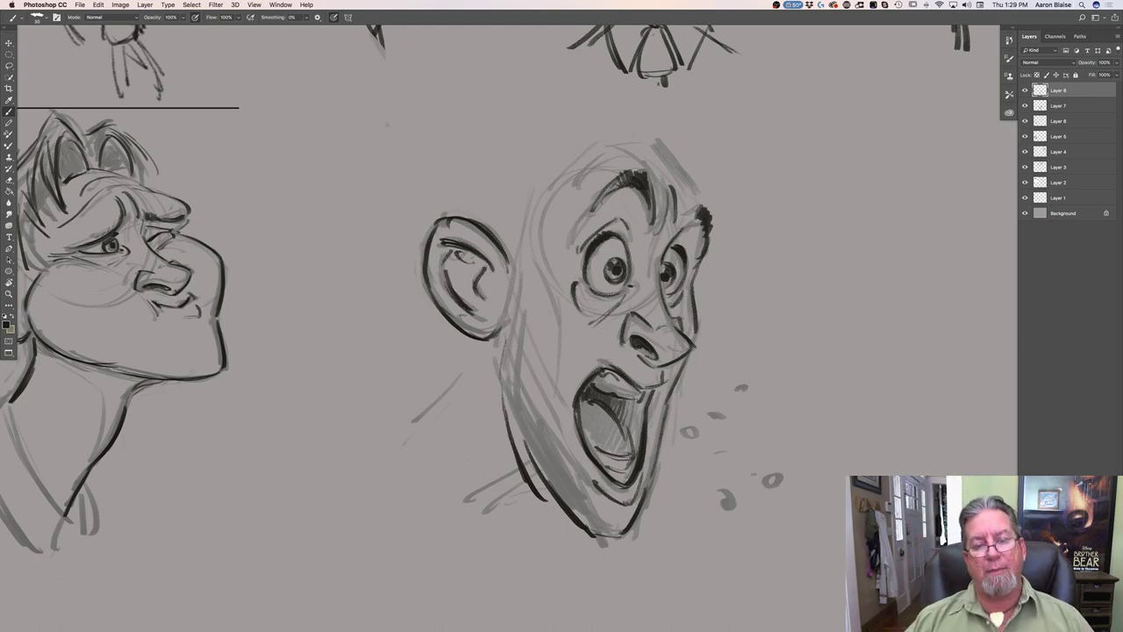
{"action": "left_click_drag", "start_coordinate": [512, 255], "coordinate": [515, 277]}
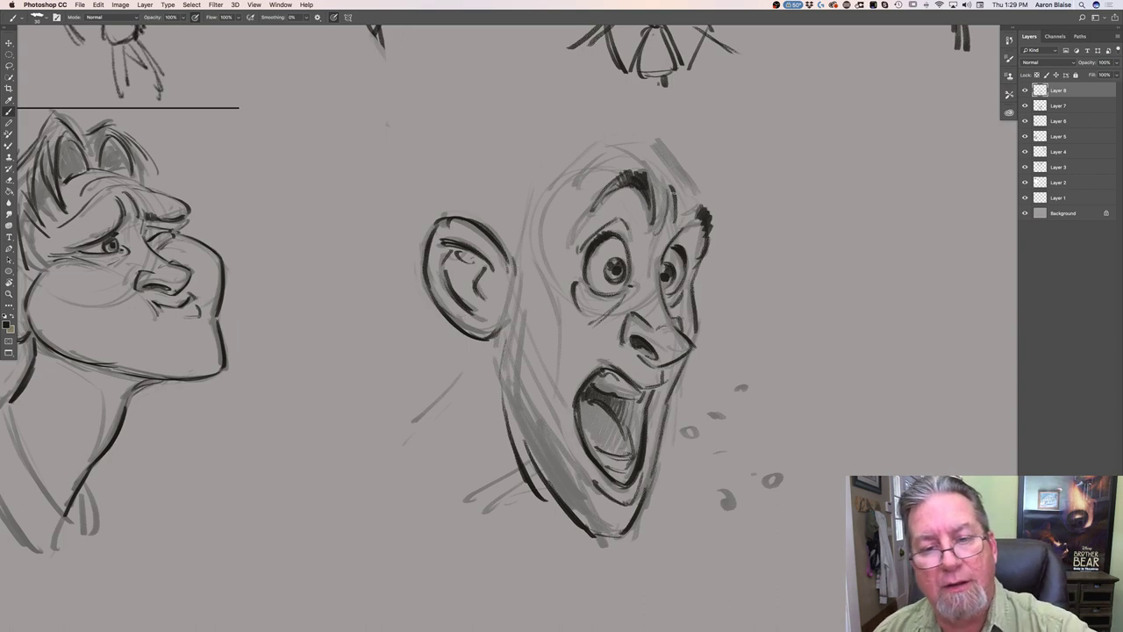
Draw the forehead contour and rough in spiky front hair tufts, the crown line and the hair above the ear
{"action": "mouse_move", "coordinate": [710, 212]}
{"action": "left_mouse_down"}
{"action": "mouse_move", "coordinate": [706, 194]}
{"action": "mouse_move", "coordinate": [629, 151]}
{"action": "mouse_move", "coordinate": [589, 173]}
{"action": "left_mouse_up"}
{"action": "mouse_move", "coordinate": [676, 167]}
{"action": "left_mouse_down"}
{"action": "mouse_move", "coordinate": [650, 147]}
{"action": "mouse_move", "coordinate": [633, 96]}
{"action": "mouse_move", "coordinate": [586, 166]}
{"action": "left_mouse_up"}
{"action": "mouse_move", "coordinate": [642, 95]}
{"action": "left_mouse_down"}
{"action": "mouse_move", "coordinate": [654, 137]}
{"action": "mouse_move", "coordinate": [690, 132]}
{"action": "mouse_move", "coordinate": [695, 166]}
{"action": "left_mouse_up"}
{"action": "left_click_drag", "start_coordinate": [702, 125], "coordinate": [698, 160]}
{"action": "mouse_move", "coordinate": [597, 70]}
{"action": "left_mouse_down"}
{"action": "mouse_move", "coordinate": [526, 95]}
{"action": "mouse_move", "coordinate": [472, 136]}
{"action": "mouse_move", "coordinate": [479, 200]}
{"action": "left_mouse_up"}
{"action": "left_click_drag", "start_coordinate": [445, 148], "coordinate": [465, 194]}
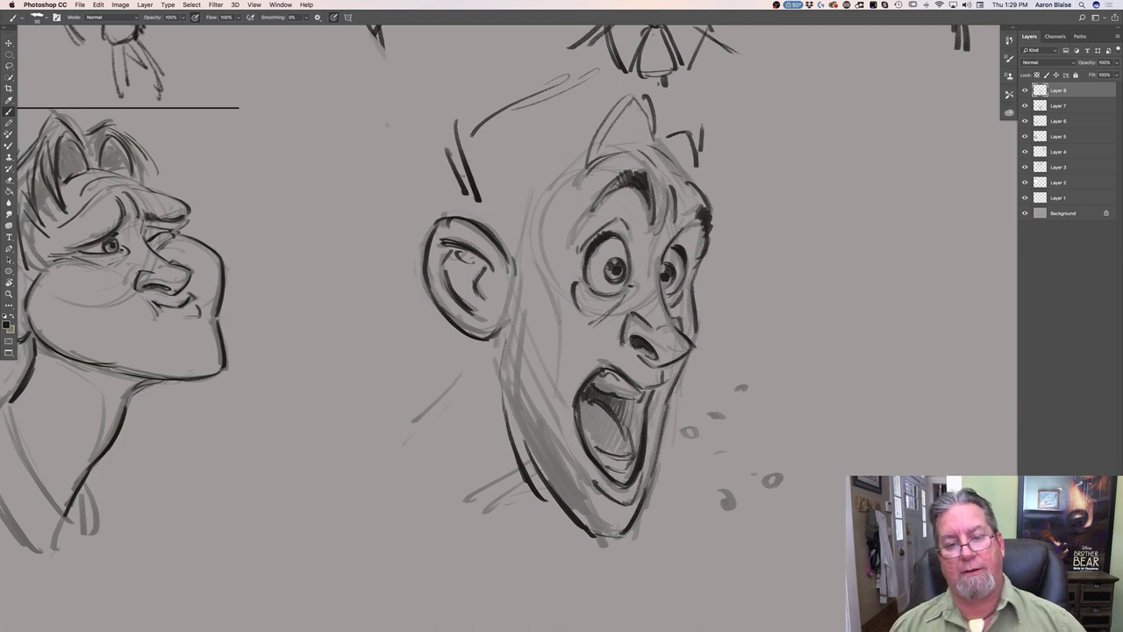
Outline the spit droplets in front of the mouth and add small crease marks around the upper lip
{"action": "left_click_drag", "start_coordinate": [685, 429], "coordinate": [724, 419]}
{"action": "left_click_drag", "start_coordinate": [737, 387], "coordinate": [745, 385]}
{"action": "mouse_move", "coordinate": [724, 492]}
{"action": "left_mouse_down"}
{"action": "mouse_move", "coordinate": [735, 507]}
{"action": "mouse_move", "coordinate": [718, 507]}
{"action": "left_mouse_up"}
{"action": "left_click_drag", "start_coordinate": [767, 478], "coordinate": [777, 481]}
{"action": "left_click_drag", "start_coordinate": [740, 468], "coordinate": [754, 472]}
{"action": "left_click_drag", "start_coordinate": [649, 393], "coordinate": [655, 403]}
{"action": "left_click_drag", "start_coordinate": [596, 353], "coordinate": [574, 398]}
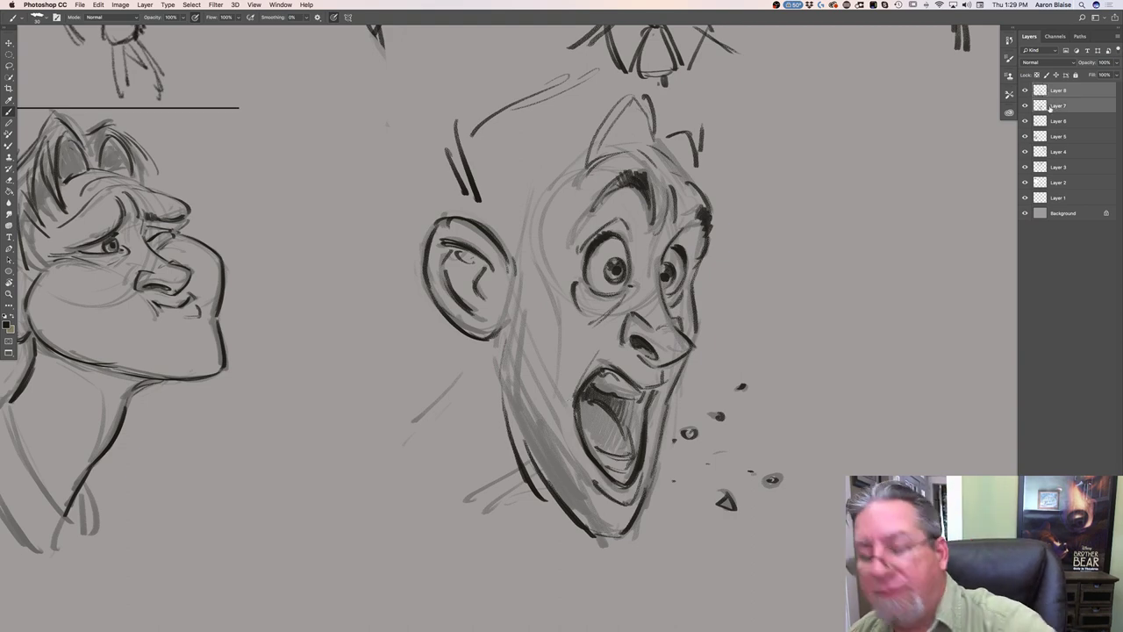
{"action": "key", "text": "super+minus"}
{"action": "key", "text": "super+minus"}
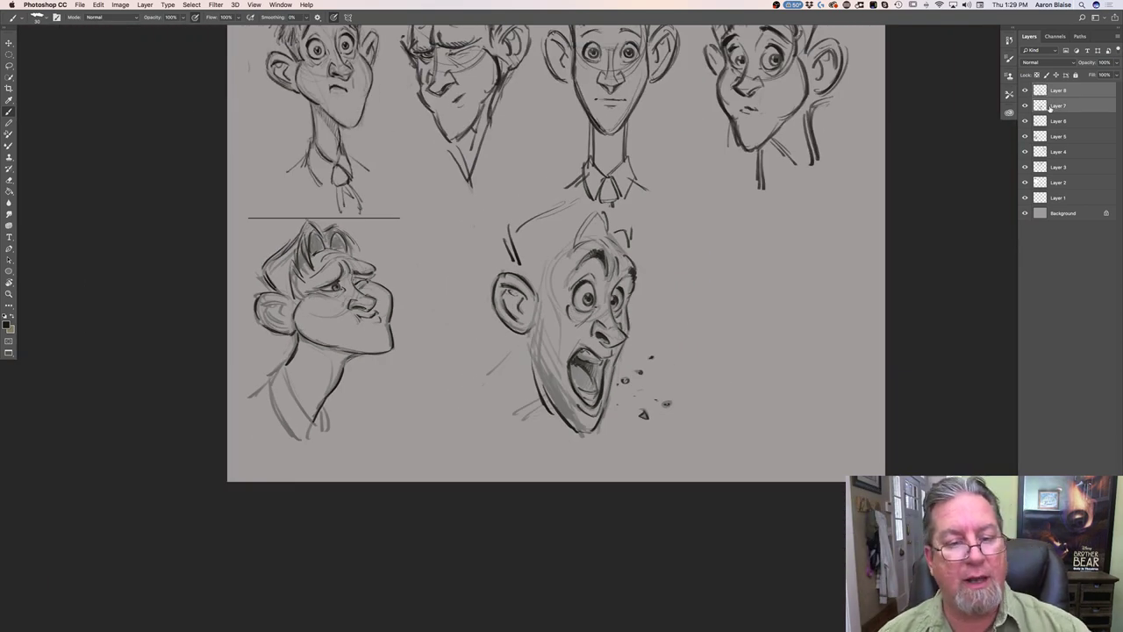
Scale down the two screaming-head layers with Free Transform and place the head close beside the upward-looking head
{"action": "left_click", "coordinate": [93, 8]}
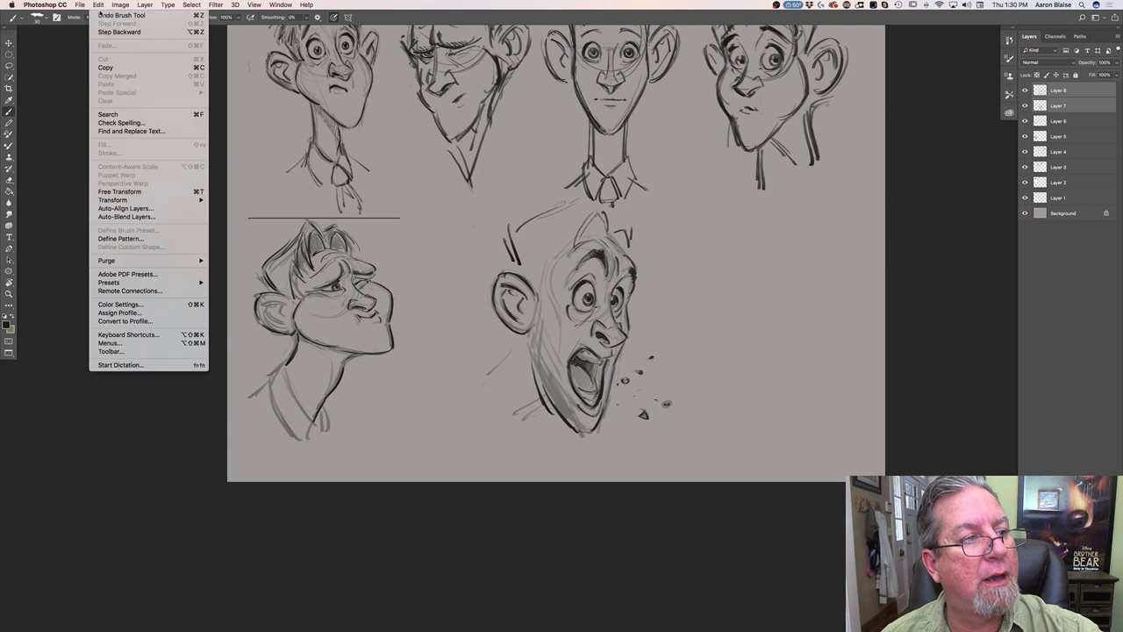
{"action": "left_click", "coordinate": [116, 190]}
{"action": "left_click_drag", "start_coordinate": [672, 436], "coordinate": [641, 398]}
{"action": "mouse_move", "coordinate": [542, 373]}
{"action": "left_mouse_down"}
{"action": "mouse_move", "coordinate": [508, 386]}
{"action": "mouse_move", "coordinate": [456, 369]}
{"action": "left_mouse_up"}
{"action": "key", "text": "Return"}
{"action": "key", "text": "super+minus"}
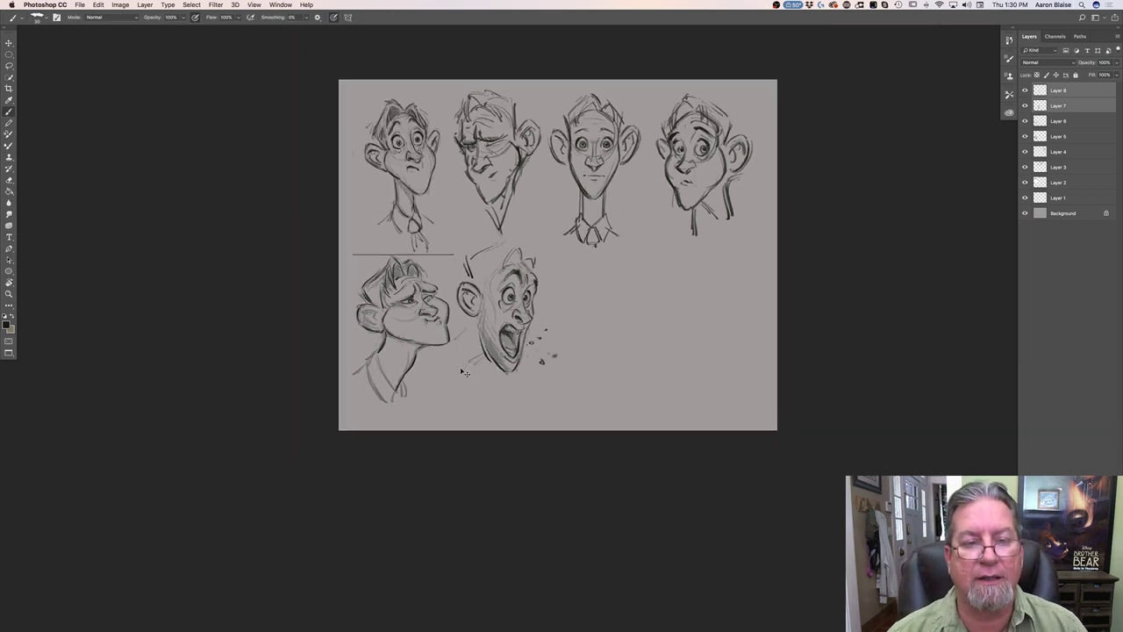
{"action": "key", "text": "super+plus"}
{"action": "key", "text": "super+plus"}
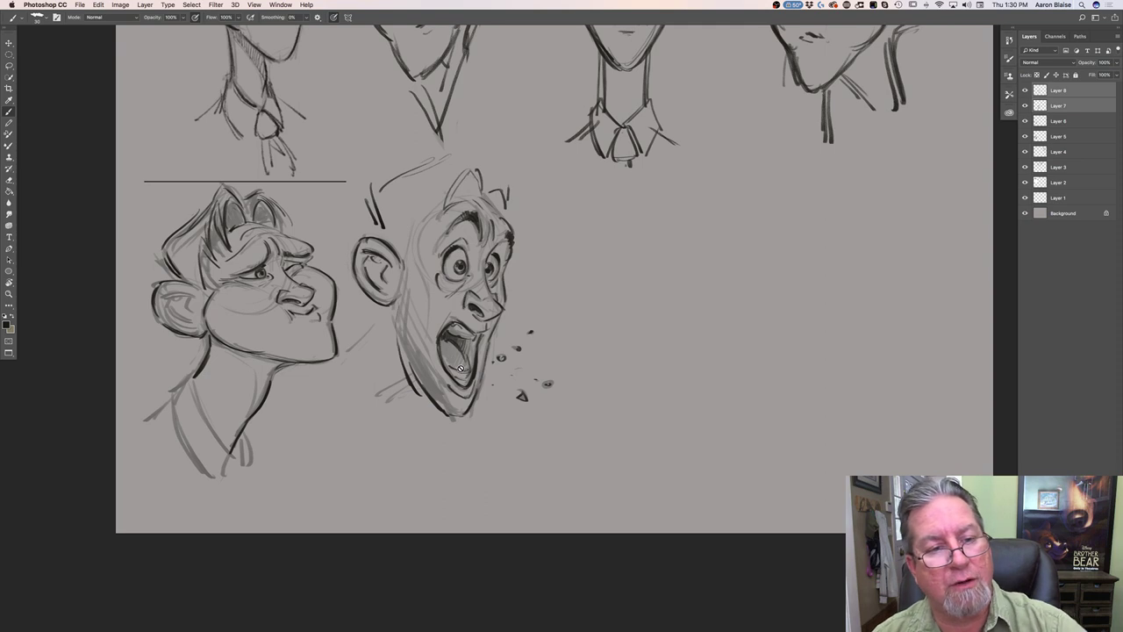
On the clean drawing's layer, add the front hair tufts and the hairline running down to the sideburn of the screaming head
{"action": "left_click", "coordinate": [1056, 91]}
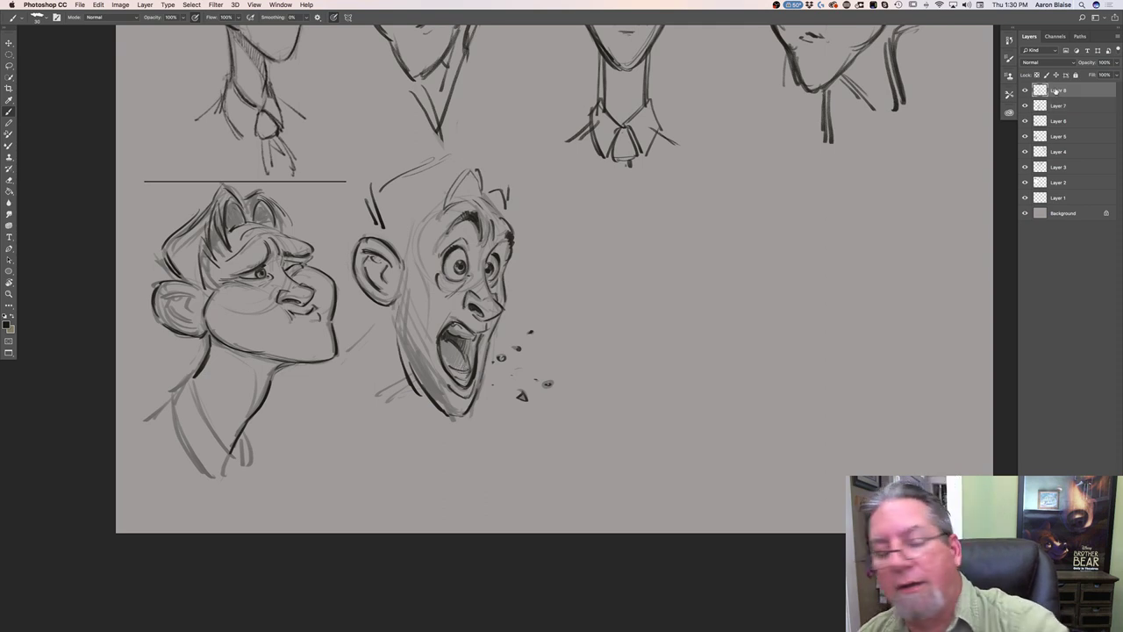
{"action": "mouse_move", "coordinate": [474, 149]}
{"action": "left_mouse_down"}
{"action": "mouse_move", "coordinate": [479, 187]}
{"action": "mouse_move", "coordinate": [506, 174]}
{"action": "left_mouse_up"}
{"action": "left_click_drag", "start_coordinate": [504, 172], "coordinate": [516, 214]}
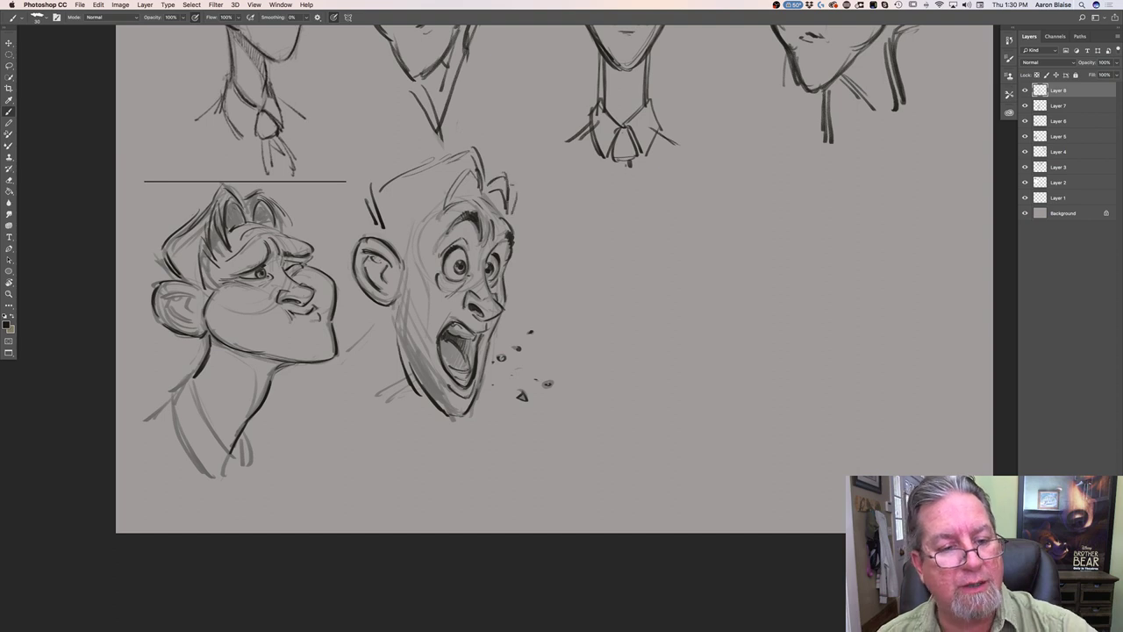
{"action": "mouse_move", "coordinate": [451, 140]}
{"action": "left_mouse_down"}
{"action": "mouse_move", "coordinate": [419, 172]}
{"action": "mouse_move", "coordinate": [412, 283]}
{"action": "left_mouse_up"}
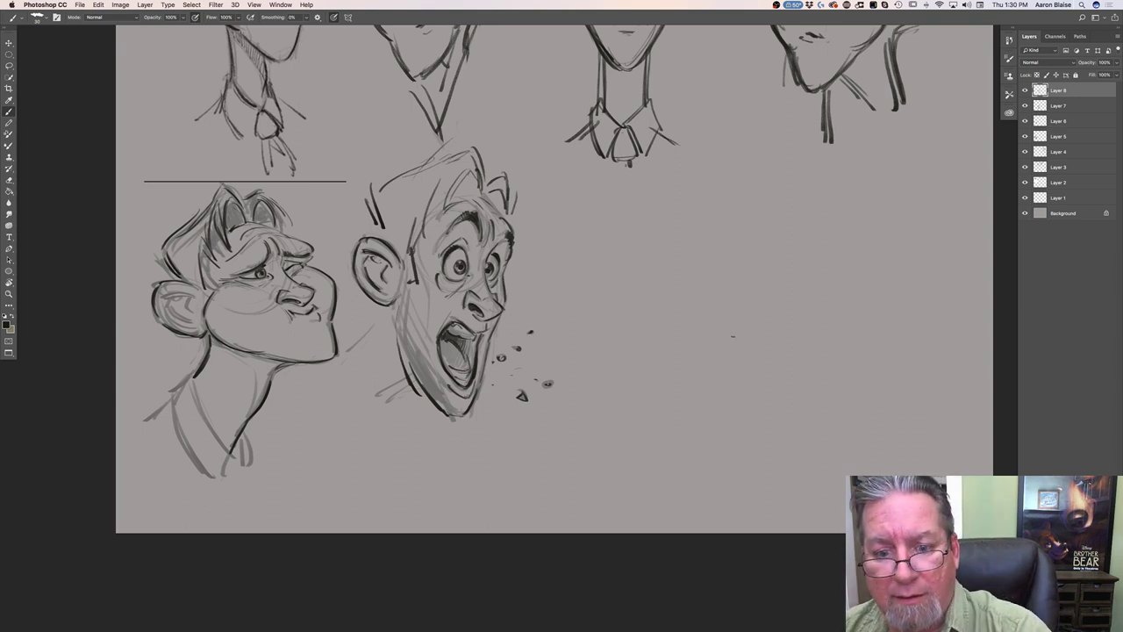
Create a new layer above the others and rough in a construction circle for the next head in the empty space beside the screaming head
{"action": "mouse_move", "coordinate": [690, 244]}
{"action": "left_mouse_down"}
{"action": "mouse_move", "coordinate": [715, 318]}
{"action": "mouse_move", "coordinate": [785, 281]}
{"action": "mouse_move", "coordinate": [734, 305]}
{"action": "left_mouse_up"}
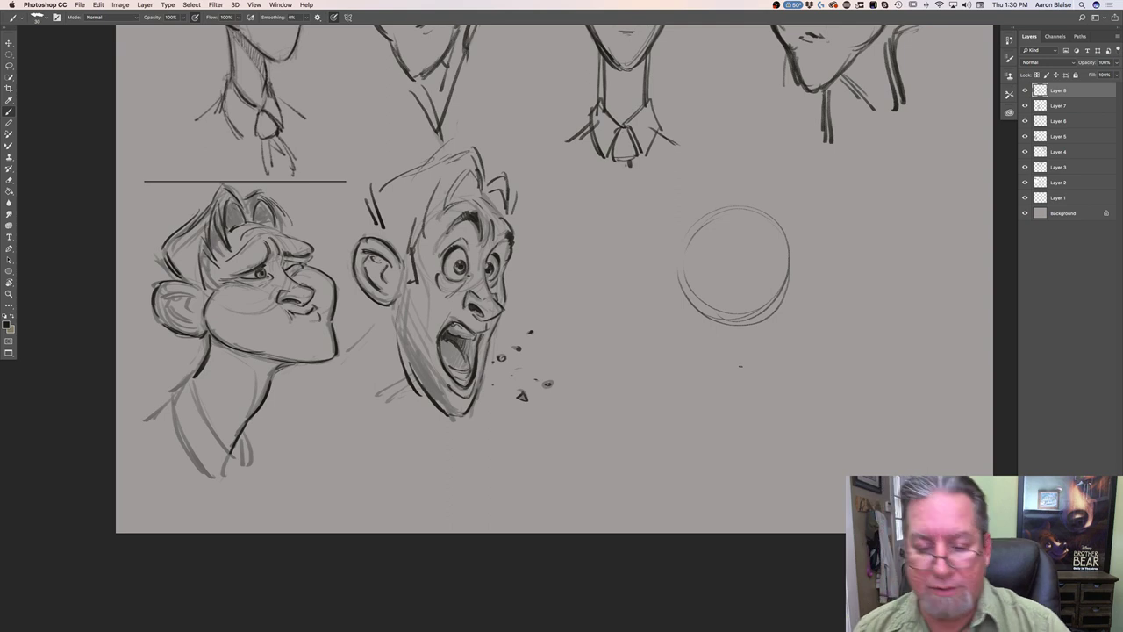
{"action": "mouse_move", "coordinate": [762, 205]}
{"action": "left_mouse_down"}
{"action": "mouse_move", "coordinate": [777, 213]}
{"action": "mouse_move", "coordinate": [709, 325]}
{"action": "mouse_move", "coordinate": [732, 291]}
{"action": "left_mouse_up"}
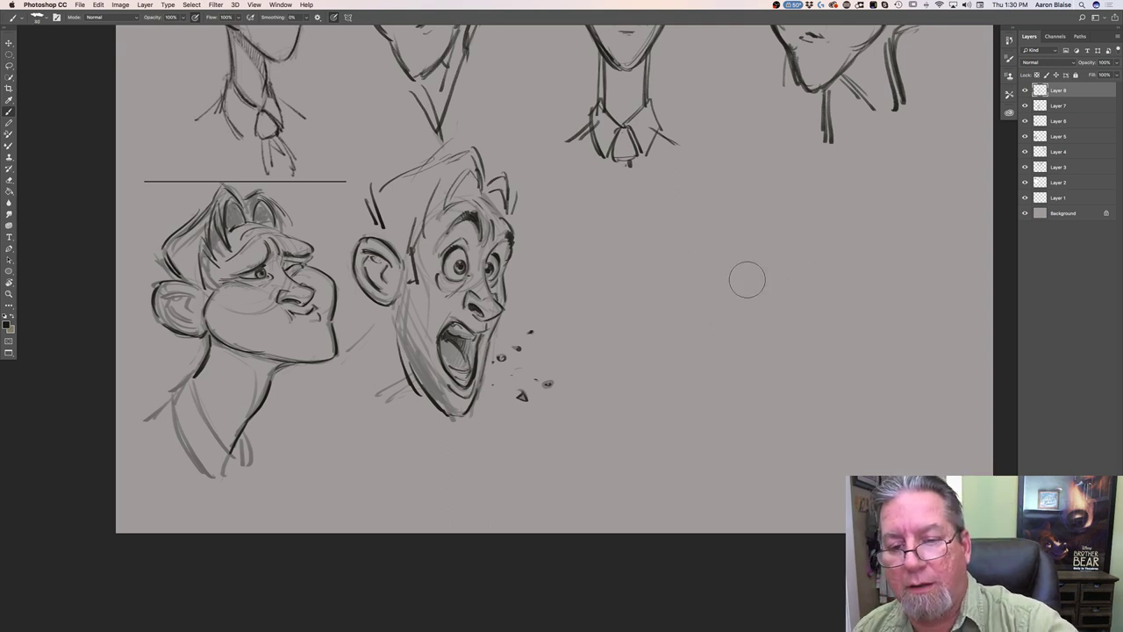
{"action": "key", "text": "super+shift+alt+n"}
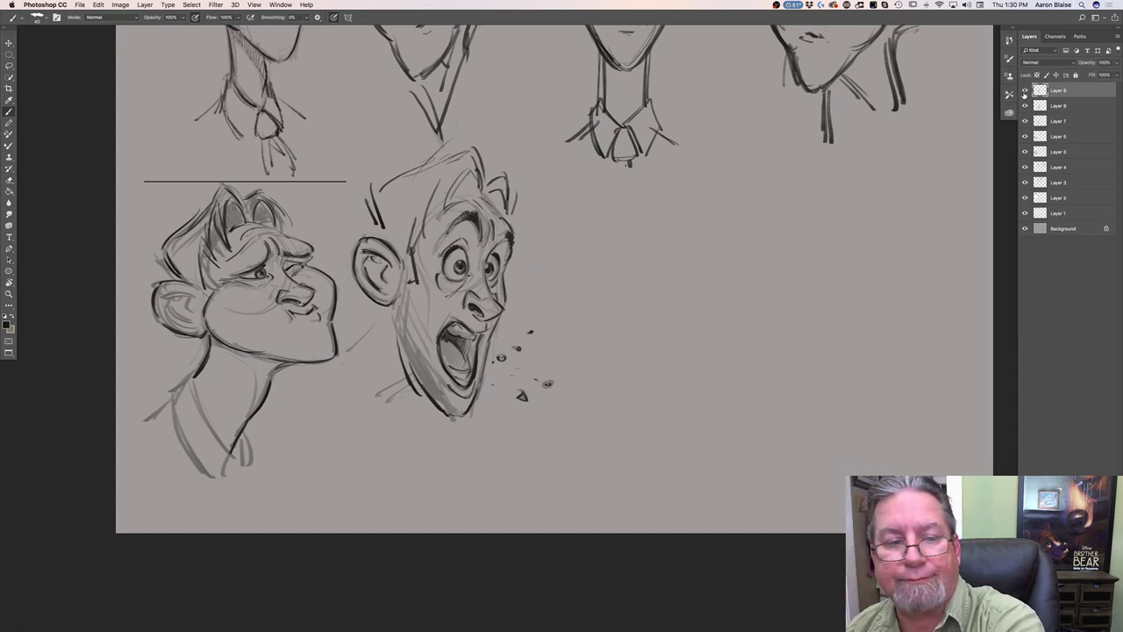
{"action": "key", "text": "super+plus"}
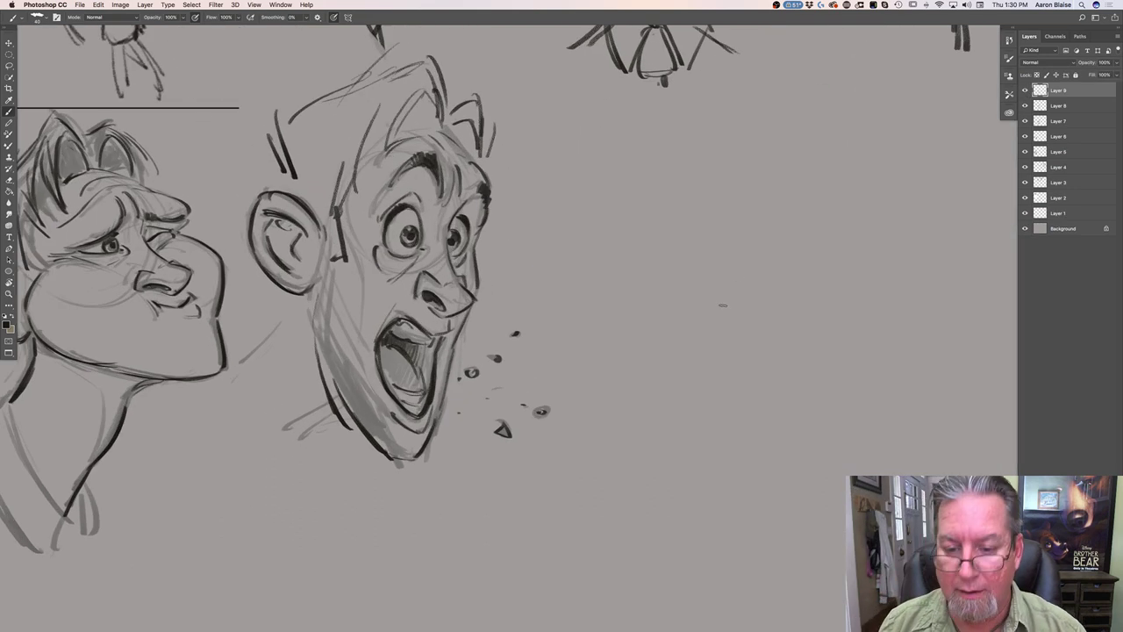
{"action": "left_click_drag", "start_coordinate": [462, 500], "coordinate": [306, 509]}
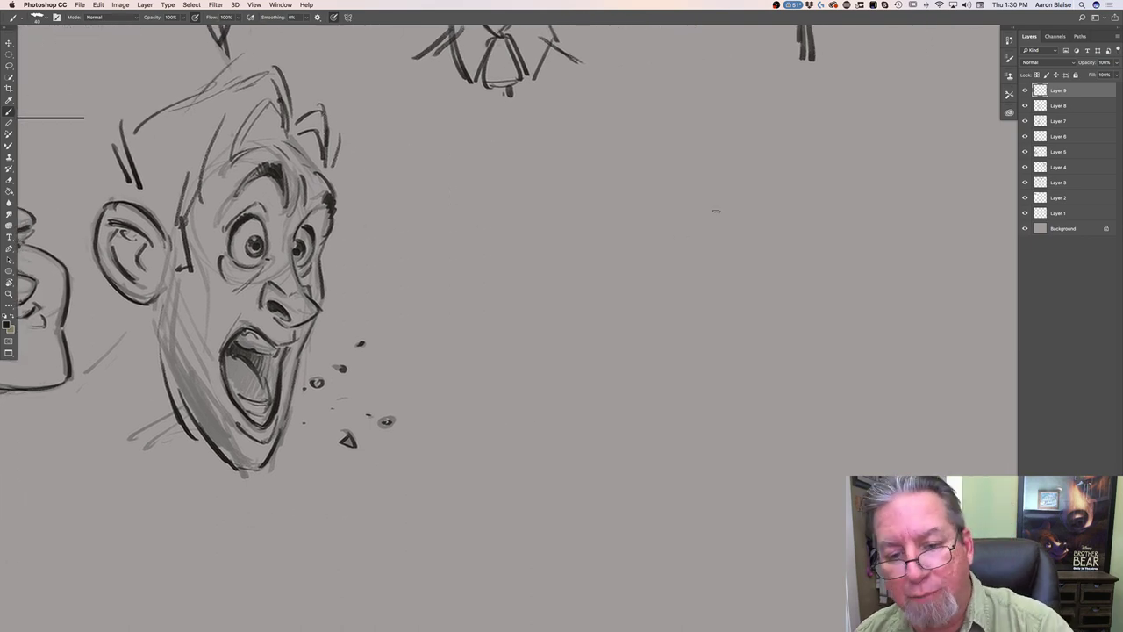
{"action": "mouse_move", "coordinate": [736, 326]}
{"action": "left_mouse_down"}
{"action": "mouse_move", "coordinate": [679, 309]}
{"action": "mouse_move", "coordinate": [790, 219]}
{"action": "mouse_move", "coordinate": [693, 333]}
{"action": "mouse_move", "coordinate": [766, 302]}
{"action": "left_mouse_up"}
{"action": "left_click_drag", "start_coordinate": [790, 254], "coordinate": [690, 332]}
{"action": "left_click_drag", "start_coordinate": [665, 181], "coordinate": [751, 166]}
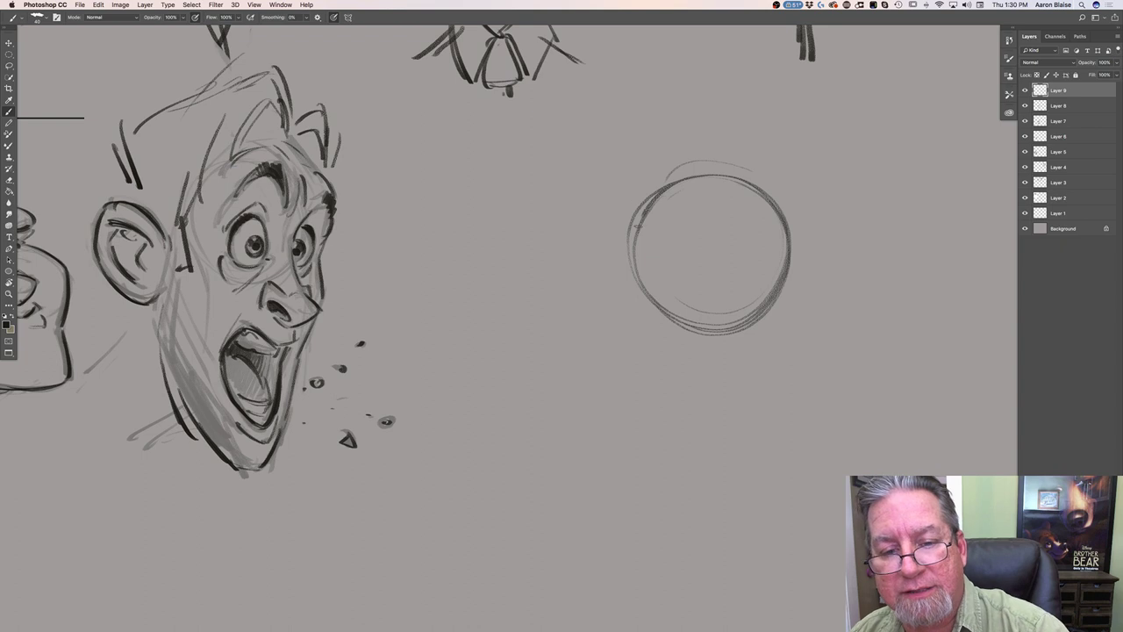
{"action": "left_click_drag", "start_coordinate": [649, 218], "coordinate": [634, 294]}
{"action": "left_click_drag", "start_coordinate": [675, 330], "coordinate": [643, 314]}
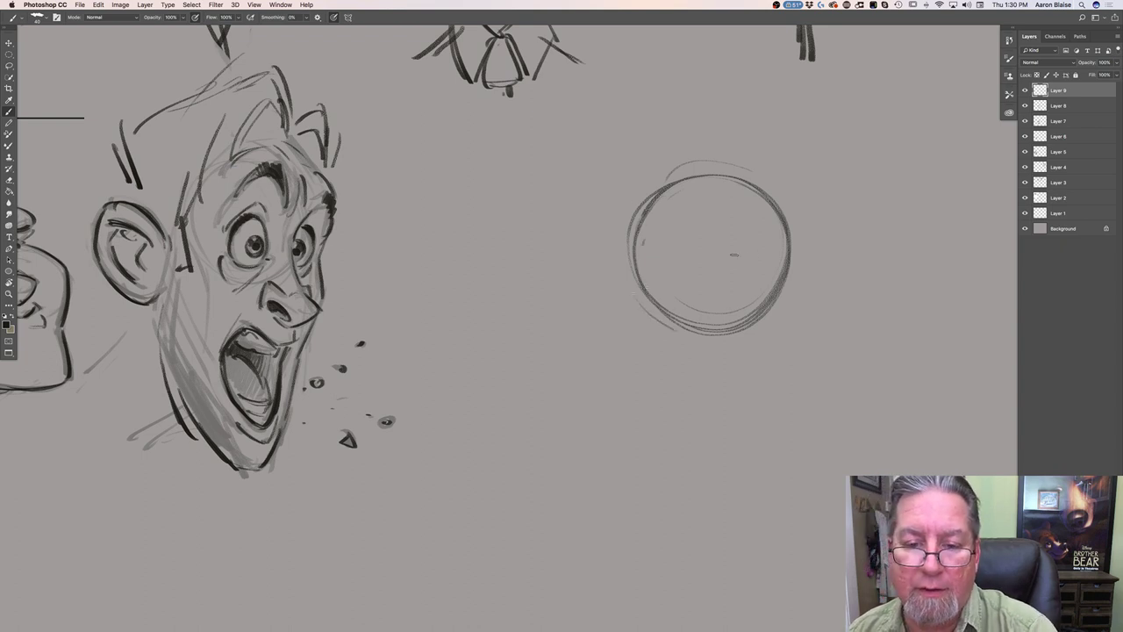
Sketch the brow and eye guide lines, and draw the nose bridge, tip and nostril of a left-facing profile
{"action": "mouse_move", "coordinate": [742, 244]}
{"action": "left_mouse_down"}
{"action": "mouse_move", "coordinate": [678, 265]}
{"action": "mouse_move", "coordinate": [664, 247]}
{"action": "mouse_move", "coordinate": [739, 210]}
{"action": "mouse_move", "coordinate": [763, 219]}
{"action": "mouse_move", "coordinate": [676, 200]}
{"action": "mouse_move", "coordinate": [671, 240]}
{"action": "mouse_move", "coordinate": [643, 242]}
{"action": "mouse_move", "coordinate": [610, 288]}
{"action": "left_mouse_up"}
{"action": "mouse_move", "coordinate": [642, 252]}
{"action": "left_mouse_down"}
{"action": "mouse_move", "coordinate": [595, 301]}
{"action": "mouse_move", "coordinate": [571, 299]}
{"action": "mouse_move", "coordinate": [598, 338]}
{"action": "mouse_move", "coordinate": [600, 321]}
{"action": "mouse_move", "coordinate": [637, 321]}
{"action": "mouse_move", "coordinate": [627, 330]}
{"action": "mouse_move", "coordinate": [647, 299]}
{"action": "mouse_move", "coordinate": [644, 325]}
{"action": "left_mouse_up"}
{"action": "left_click_drag", "start_coordinate": [581, 323], "coordinate": [620, 349]}
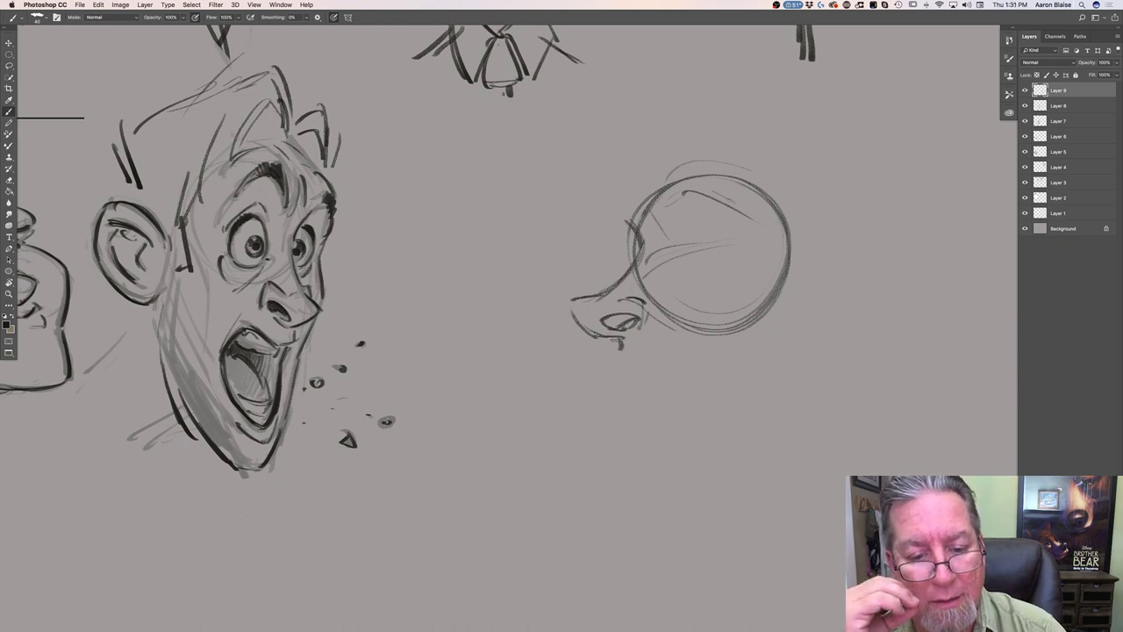
Draw the profile's eye with a dark pupil, the cheek crease behind the nose, and the protruding upper lip
{"action": "left_click_drag", "start_coordinate": [673, 293], "coordinate": [644, 339]}
{"action": "mouse_move", "coordinate": [735, 255]}
{"action": "left_mouse_down"}
{"action": "mouse_move", "coordinate": [691, 272]}
{"action": "mouse_move", "coordinate": [669, 301]}
{"action": "left_mouse_up"}
{"action": "mouse_move", "coordinate": [707, 246]}
{"action": "left_mouse_down"}
{"action": "mouse_move", "coordinate": [661, 231]}
{"action": "mouse_move", "coordinate": [661, 273]}
{"action": "mouse_move", "coordinate": [664, 256]}
{"action": "mouse_move", "coordinate": [698, 259]}
{"action": "left_mouse_up"}
{"action": "mouse_move", "coordinate": [621, 340]}
{"action": "left_mouse_down"}
{"action": "mouse_move", "coordinate": [605, 358]}
{"action": "mouse_move", "coordinate": [626, 363]}
{"action": "left_mouse_up"}
{"action": "mouse_move", "coordinate": [671, 288]}
{"action": "left_mouse_down"}
{"action": "mouse_move", "coordinate": [651, 310]}
{"action": "mouse_move", "coordinate": [638, 382]}
{"action": "left_mouse_up"}
{"action": "mouse_move", "coordinate": [640, 325]}
{"action": "left_mouse_down"}
{"action": "mouse_move", "coordinate": [628, 374]}
{"action": "mouse_move", "coordinate": [598, 374]}
{"action": "left_mouse_up"}
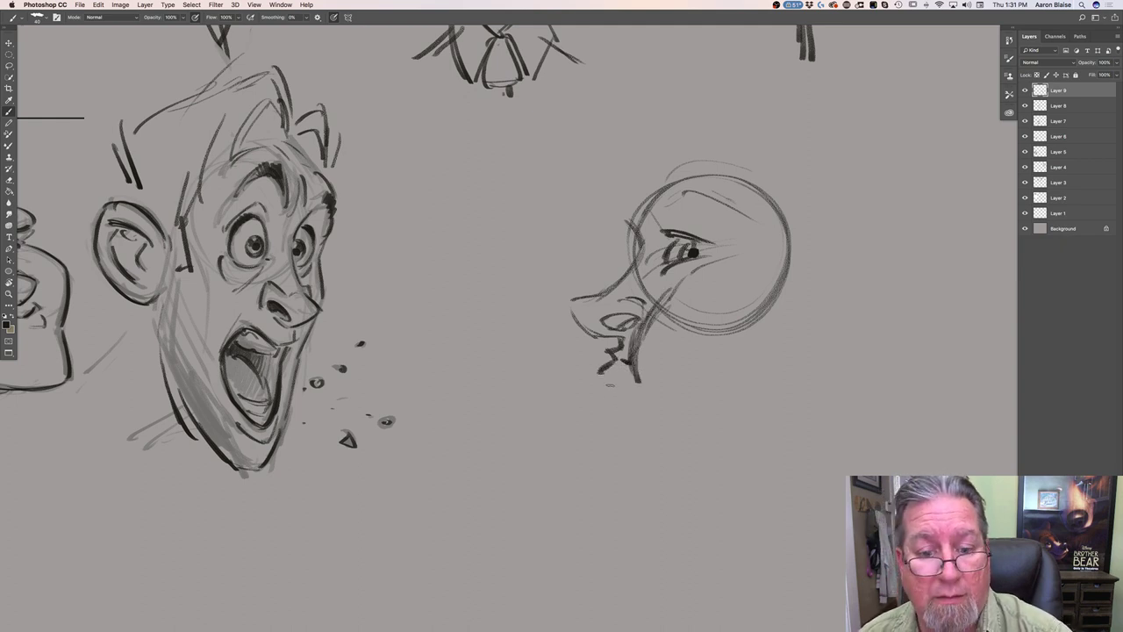
Finish the mouth line and dark nostril, and draw the lower lip and the long front contour of the chin
{"action": "mouse_move", "coordinate": [623, 354]}
{"action": "left_mouse_down"}
{"action": "mouse_move", "coordinate": [617, 376]}
{"action": "mouse_move", "coordinate": [628, 358]}
{"action": "mouse_move", "coordinate": [627, 381]}
{"action": "mouse_move", "coordinate": [629, 357]}
{"action": "mouse_move", "coordinate": [614, 358]}
{"action": "mouse_move", "coordinate": [631, 355]}
{"action": "mouse_move", "coordinate": [639, 370]}
{"action": "left_mouse_up"}
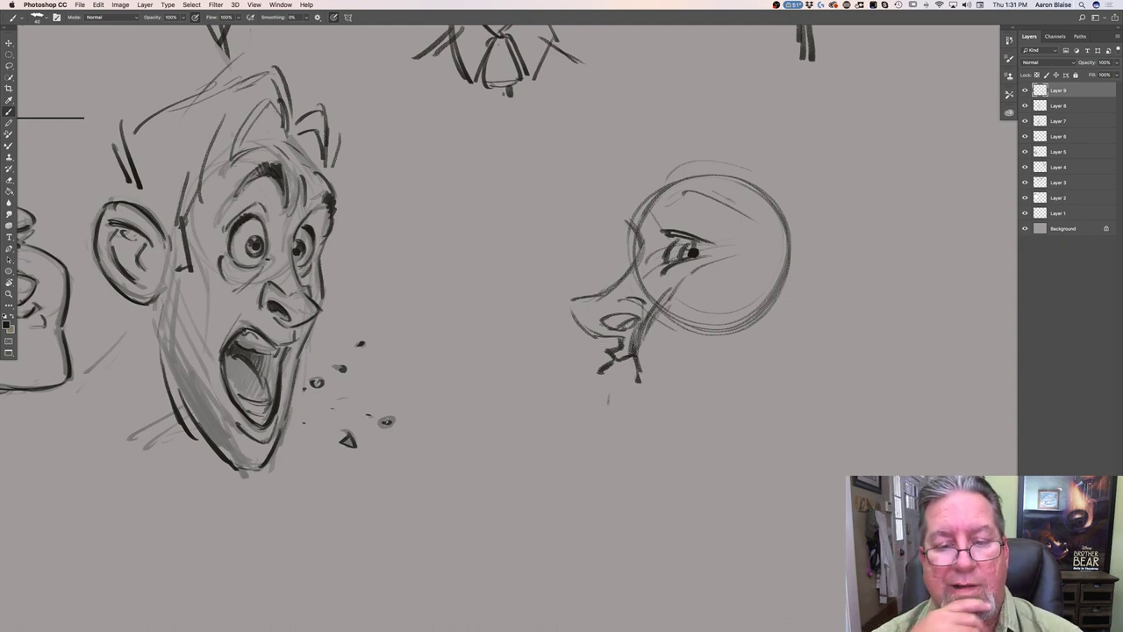
{"action": "mouse_move", "coordinate": [631, 316]}
{"action": "left_mouse_down"}
{"action": "mouse_move", "coordinate": [593, 335]}
{"action": "mouse_move", "coordinate": [610, 305]}
{"action": "mouse_move", "coordinate": [646, 314]}
{"action": "left_mouse_up"}
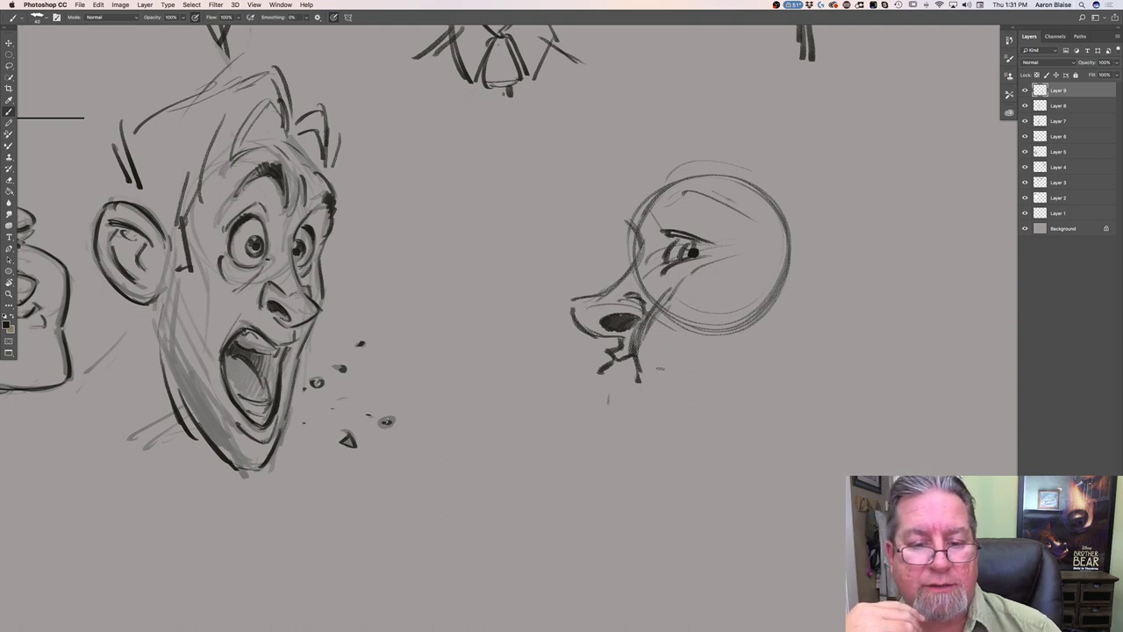
{"action": "mouse_move", "coordinate": [616, 359]}
{"action": "left_mouse_down"}
{"action": "mouse_move", "coordinate": [596, 375]}
{"action": "mouse_move", "coordinate": [616, 384]}
{"action": "mouse_move", "coordinate": [599, 430]}
{"action": "left_mouse_up"}
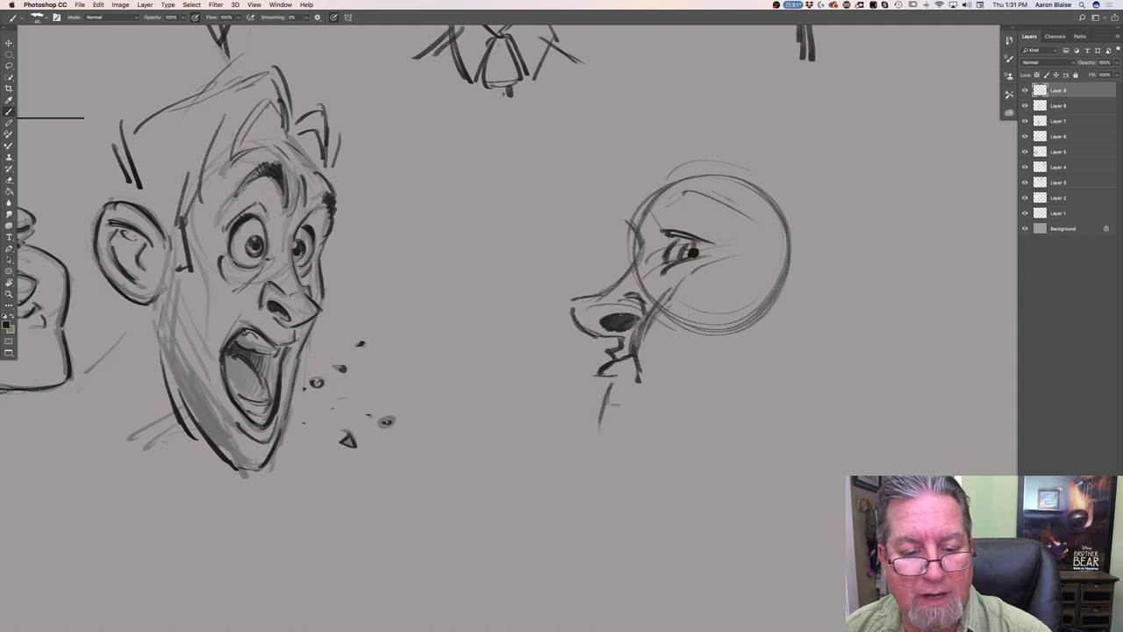
{"action": "left_click_drag", "start_coordinate": [621, 376], "coordinate": [595, 437]}
{"action": "mouse_move", "coordinate": [614, 396]}
{"action": "left_mouse_down"}
{"action": "mouse_move", "coordinate": [589, 456]}
{"action": "mouse_move", "coordinate": [603, 469]}
{"action": "left_mouse_up"}
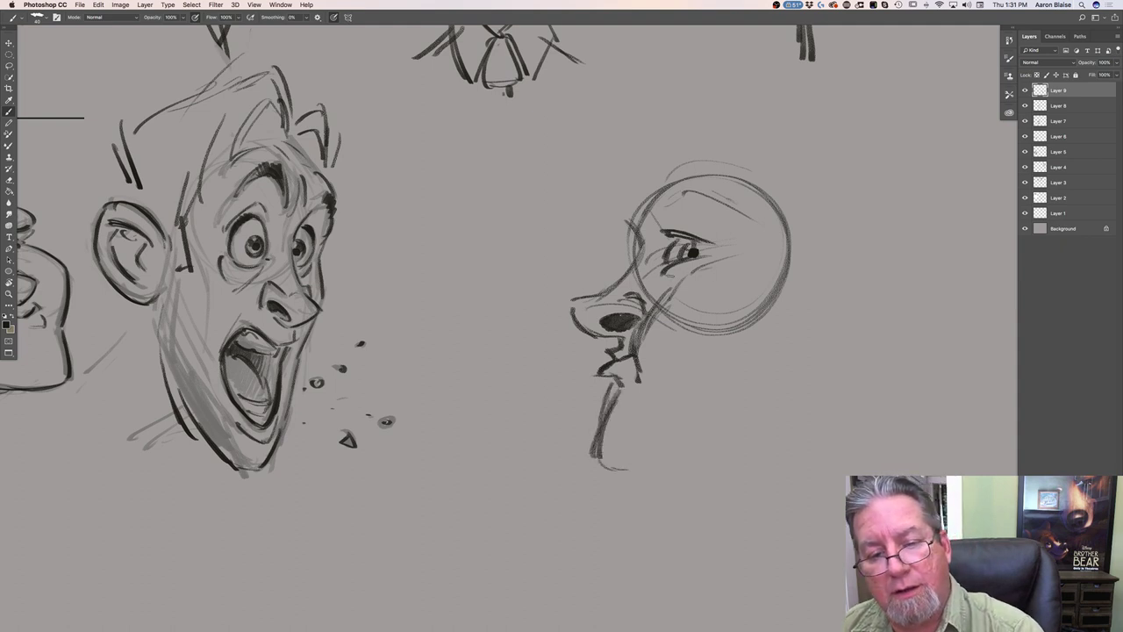
Add the upper eyelid crease and rough in a heavy eyebrow along the upper edge of the construction circle
{"action": "mouse_move", "coordinate": [663, 232]}
{"action": "left_mouse_down"}
{"action": "mouse_move", "coordinate": [709, 242]}
{"action": "mouse_move", "coordinate": [689, 235]}
{"action": "mouse_move", "coordinate": [712, 231]}
{"action": "left_mouse_up"}
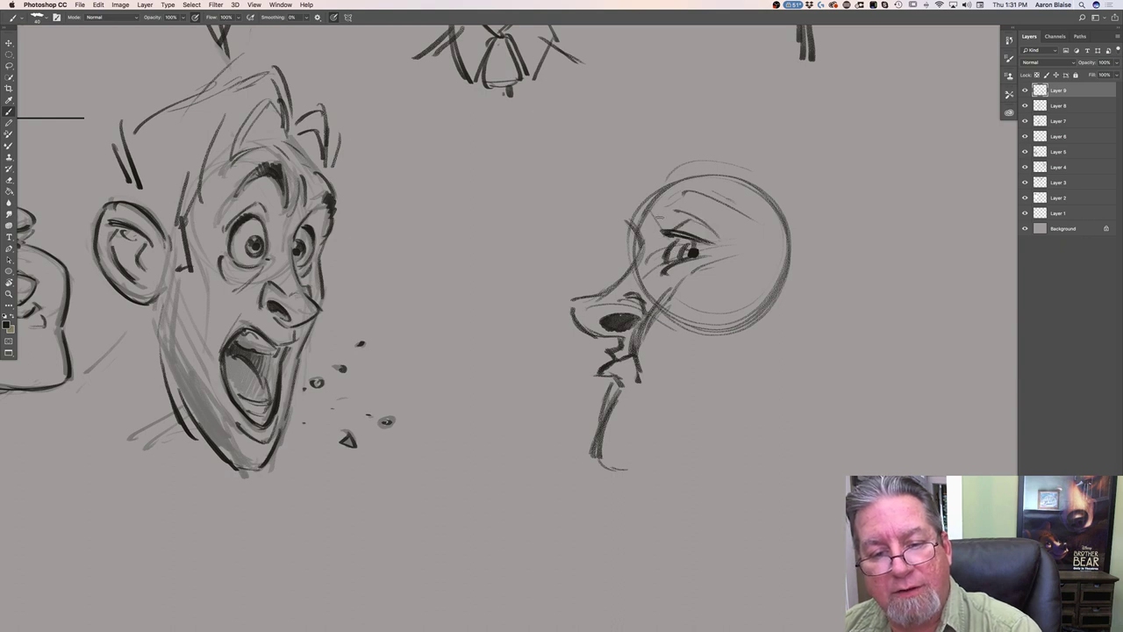
{"action": "mouse_move", "coordinate": [693, 175]}
{"action": "left_mouse_down"}
{"action": "mouse_move", "coordinate": [749, 219]}
{"action": "mouse_move", "coordinate": [733, 223]}
{"action": "left_mouse_up"}
{"action": "mouse_move", "coordinate": [658, 179]}
{"action": "left_mouse_down"}
{"action": "mouse_move", "coordinate": [710, 205]}
{"action": "mouse_move", "coordinate": [667, 180]}
{"action": "left_mouse_up"}
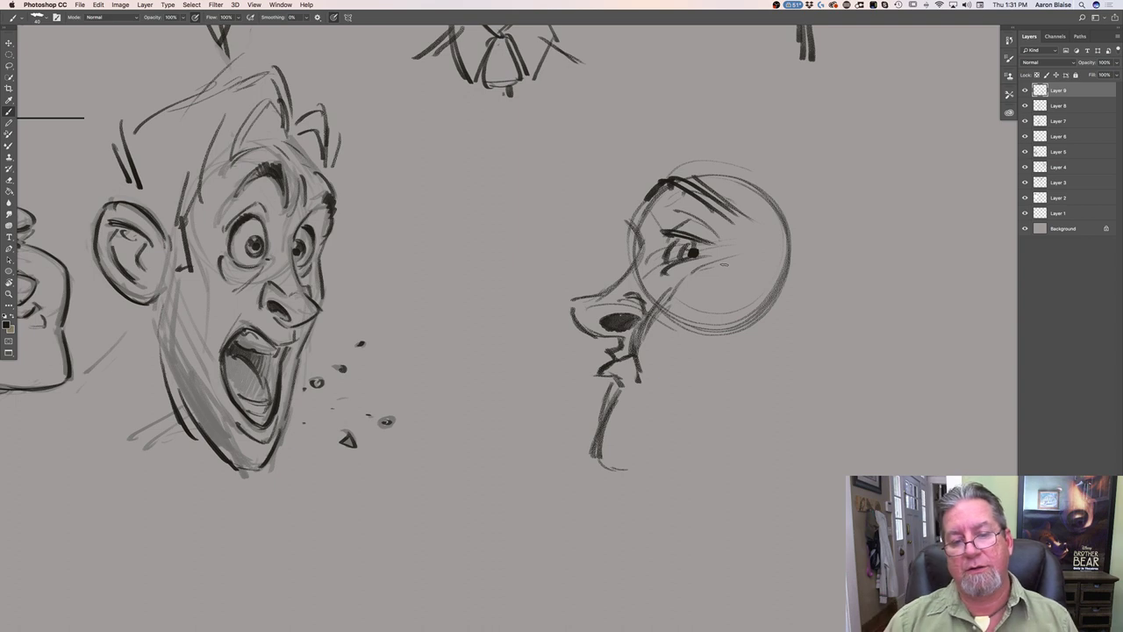
Darken the nose tip, the brow-ridge notch, the cheek crease and the front edge of the eye
{"action": "left_click_drag", "start_coordinate": [572, 304], "coordinate": [619, 336]}
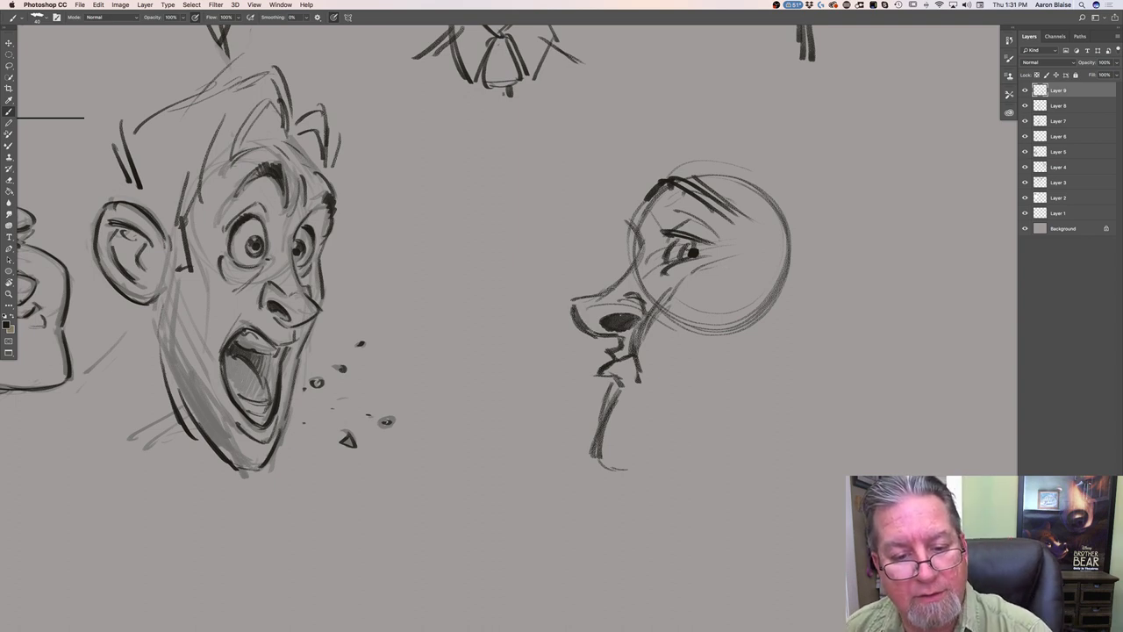
{"action": "left_click_drag", "start_coordinate": [623, 214], "coordinate": [640, 232]}
{"action": "left_click_drag", "start_coordinate": [654, 304], "coordinate": [639, 349]}
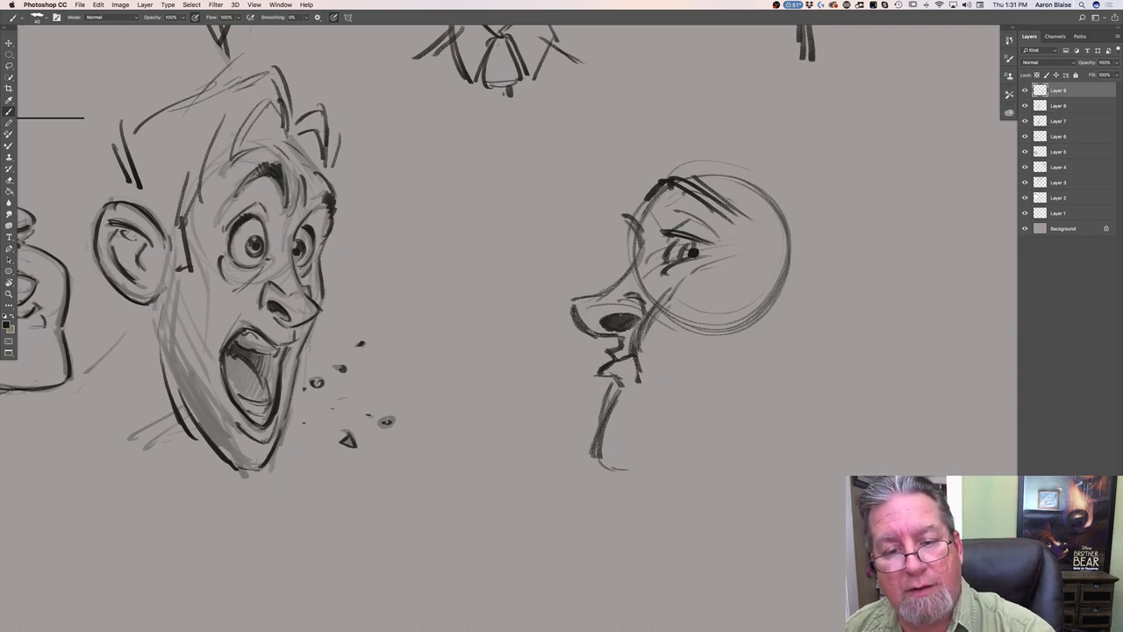
{"action": "left_click_drag", "start_coordinate": [671, 239], "coordinate": [663, 263]}
Draw the underside of the chin and rough in the back and lower edge of the jaw
{"action": "mouse_move", "coordinate": [613, 437]}
{"action": "left_mouse_down"}
{"action": "mouse_move", "coordinate": [597, 467]}
{"action": "mouse_move", "coordinate": [684, 457]}
{"action": "left_mouse_up"}
{"action": "left_click_drag", "start_coordinate": [611, 474], "coordinate": [695, 456]}
{"action": "left_click_drag", "start_coordinate": [808, 384], "coordinate": [800, 396]}
{"action": "left_click_drag", "start_coordinate": [789, 298], "coordinate": [790, 387]}
{"action": "left_click_drag", "start_coordinate": [767, 403], "coordinate": [682, 412]}
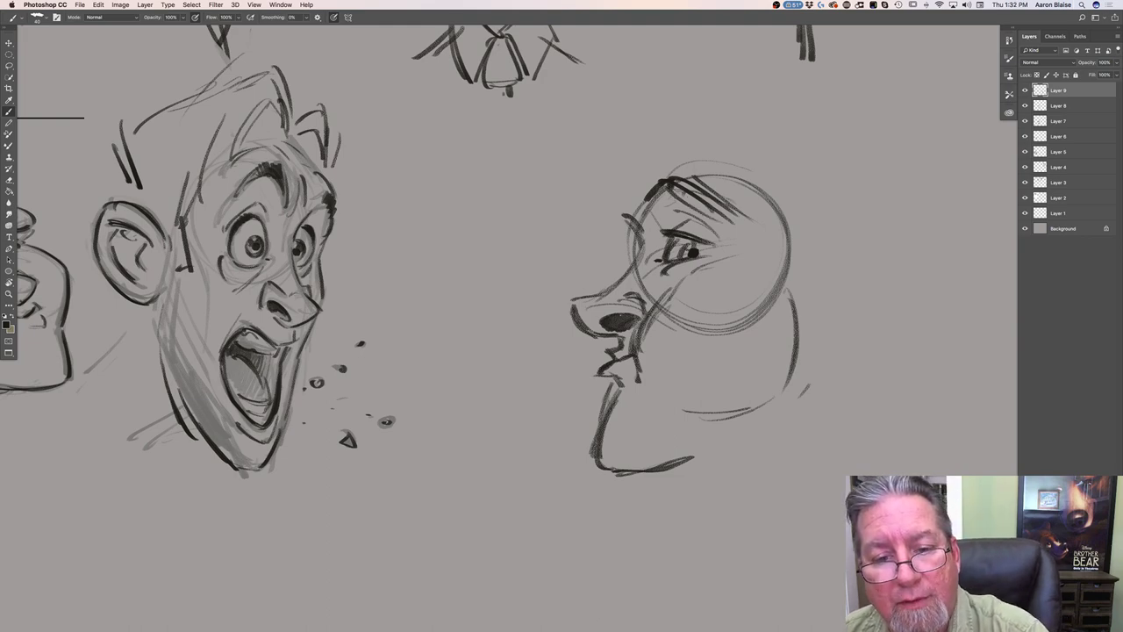
Erase the rough eyebrow and redraw it as a bold raised brow with hair tufts at its front end
{"action": "left_click_drag", "start_coordinate": [730, 195], "coordinate": [684, 181]}
{"action": "mouse_move", "coordinate": [735, 215]}
{"action": "left_mouse_down"}
{"action": "mouse_move", "coordinate": [672, 185]}
{"action": "mouse_move", "coordinate": [714, 219]}
{"action": "left_mouse_up"}
{"action": "mouse_move", "coordinate": [648, 177]}
{"action": "left_mouse_down"}
{"action": "mouse_move", "coordinate": [628, 195]}
{"action": "mouse_move", "coordinate": [686, 199]}
{"action": "mouse_move", "coordinate": [643, 167]}
{"action": "left_mouse_up"}
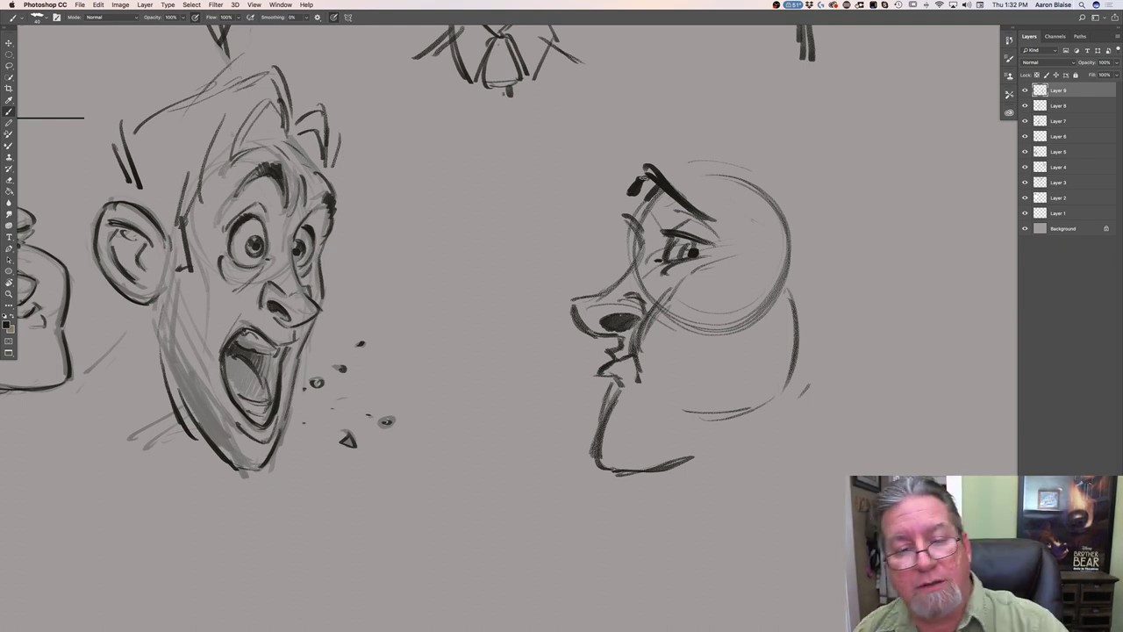
{"action": "left_click_drag", "start_coordinate": [649, 184], "coordinate": [677, 204]}
{"action": "left_click_drag", "start_coordinate": [637, 183], "coordinate": [620, 171]}
{"action": "left_click_drag", "start_coordinate": [630, 194], "coordinate": [618, 180]}
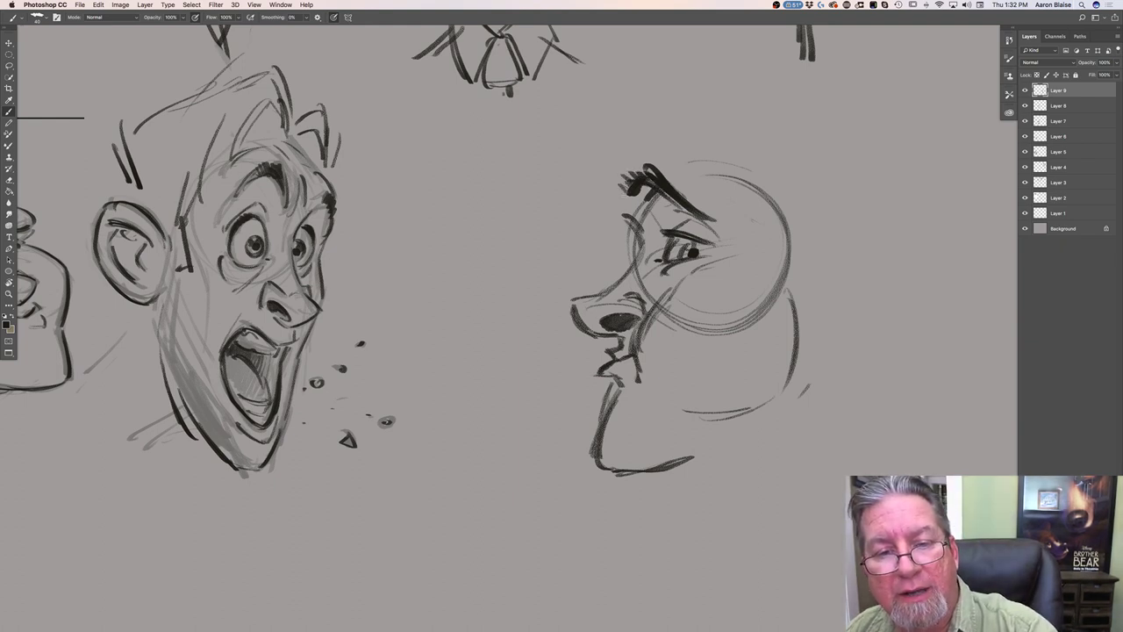
Strengthen the nose profile, slim down the nostril, and redraw the cheek crease as one clean line down to the mouth corner
{"action": "mouse_move", "coordinate": [630, 221]}
{"action": "left_mouse_down"}
{"action": "mouse_move", "coordinate": [645, 242]}
{"action": "mouse_move", "coordinate": [575, 307]}
{"action": "mouse_move", "coordinate": [593, 331]}
{"action": "mouse_move", "coordinate": [619, 336]}
{"action": "left_mouse_up"}
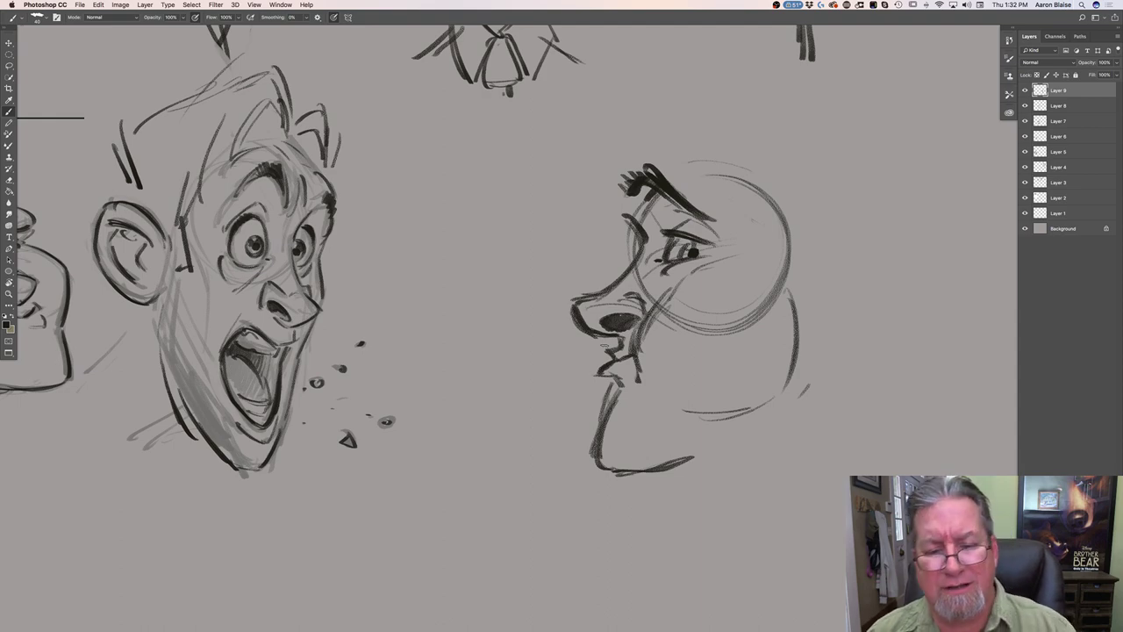
{"action": "mouse_move", "coordinate": [628, 317]}
{"action": "left_mouse_down"}
{"action": "mouse_move", "coordinate": [591, 327]}
{"action": "mouse_move", "coordinate": [629, 328]}
{"action": "mouse_move", "coordinate": [594, 326]}
{"action": "mouse_move", "coordinate": [617, 347]}
{"action": "mouse_move", "coordinate": [607, 356]}
{"action": "mouse_move", "coordinate": [635, 372]}
{"action": "mouse_move", "coordinate": [613, 361]}
{"action": "mouse_move", "coordinate": [630, 363]}
{"action": "left_mouse_up"}
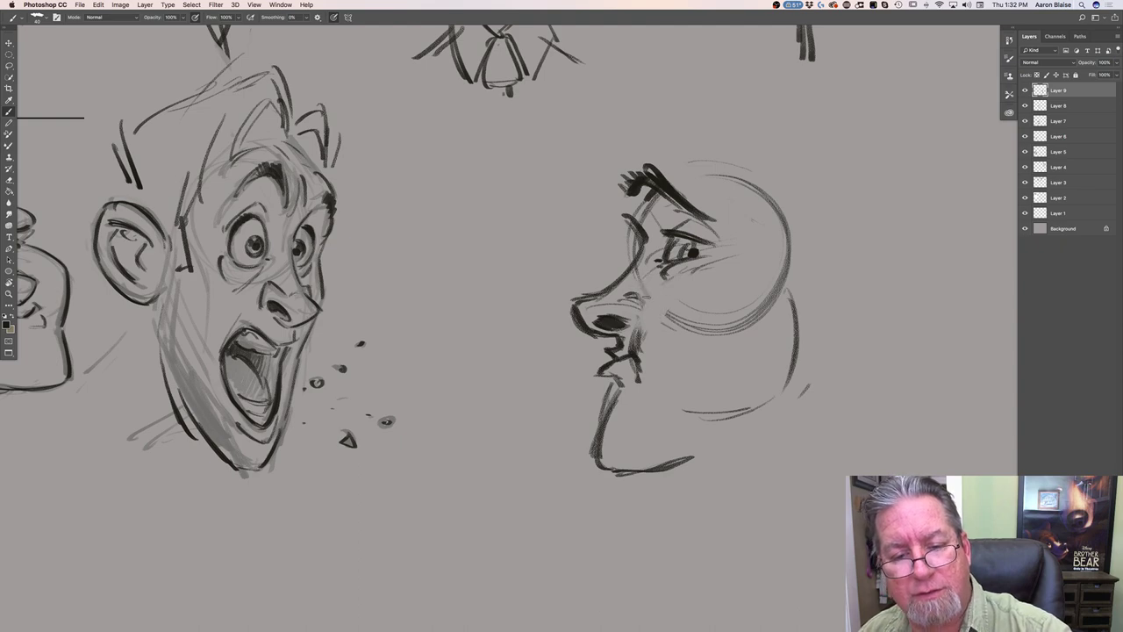
{"action": "mouse_move", "coordinate": [658, 282]}
{"action": "left_mouse_down"}
{"action": "mouse_move", "coordinate": [632, 333]}
{"action": "mouse_move", "coordinate": [637, 368]}
{"action": "left_mouse_up"}
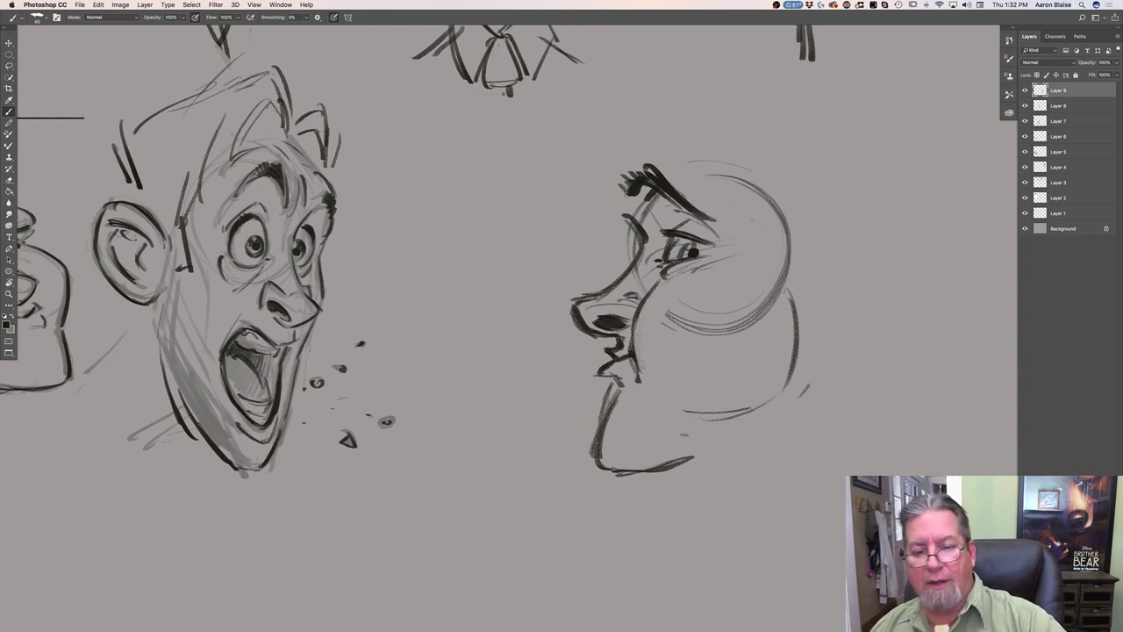
Clear the construction arc inside the profile head's cheek and sketch the puffed cheek's rounded back and lower contour
{"action": "mouse_move", "coordinate": [676, 341]}
{"action": "left_mouse_down"}
{"action": "mouse_move", "coordinate": [702, 297]}
{"action": "mouse_move", "coordinate": [708, 348]}
{"action": "mouse_move", "coordinate": [759, 305]}
{"action": "mouse_move", "coordinate": [772, 329]}
{"action": "mouse_move", "coordinate": [765, 245]}
{"action": "left_mouse_up"}
{"action": "mouse_move", "coordinate": [799, 283]}
{"action": "left_mouse_down"}
{"action": "mouse_move", "coordinate": [794, 359]}
{"action": "mouse_move", "coordinate": [735, 409]}
{"action": "left_mouse_up"}
{"action": "mouse_move", "coordinate": [660, 405]}
{"action": "left_mouse_down"}
{"action": "mouse_move", "coordinate": [643, 400]}
{"action": "mouse_move", "coordinate": [666, 418]}
{"action": "left_mouse_up"}
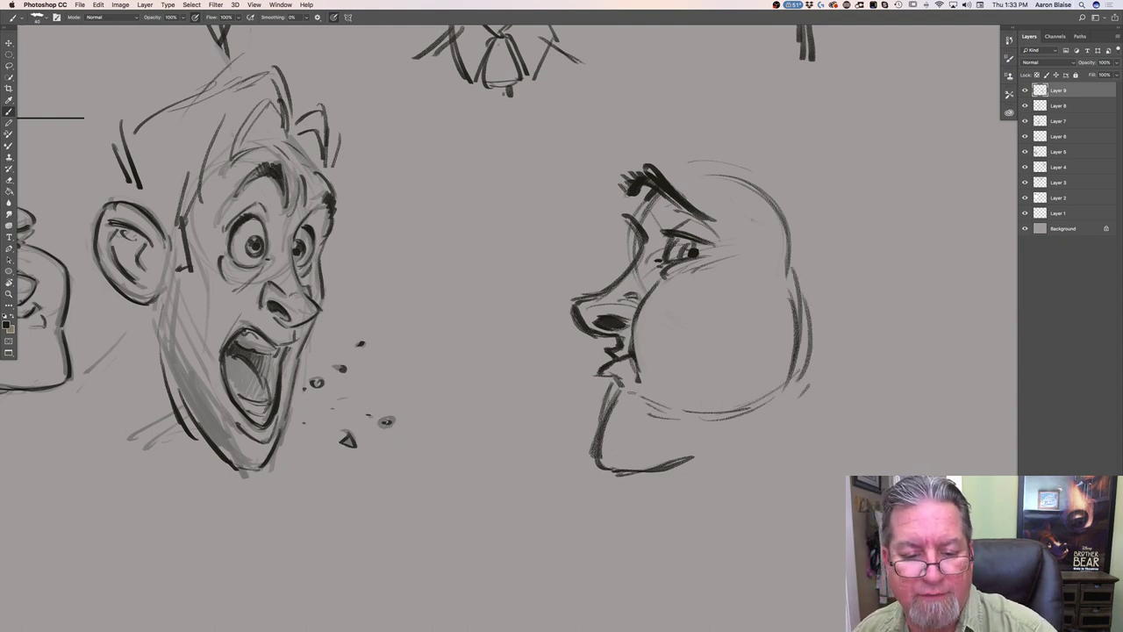
Sketch a large rounded ear behind the puffed cheek and add the temple hairline with a hatched sideburn
{"action": "mouse_move", "coordinate": [789, 260]}
{"action": "left_mouse_down"}
{"action": "mouse_move", "coordinate": [855, 316]}
{"action": "mouse_move", "coordinate": [844, 364]}
{"action": "mouse_move", "coordinate": [881, 280]}
{"action": "mouse_move", "coordinate": [828, 250]}
{"action": "mouse_move", "coordinate": [873, 329]}
{"action": "left_mouse_up"}
{"action": "left_click_drag", "start_coordinate": [886, 293], "coordinate": [820, 355]}
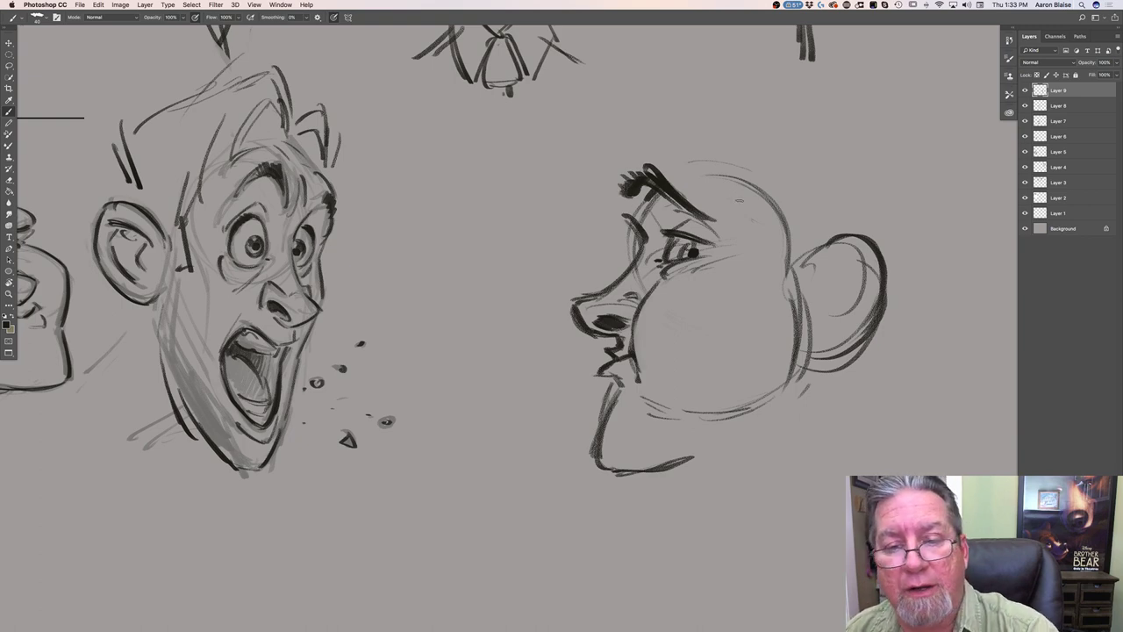
{"action": "left_click_drag", "start_coordinate": [775, 230], "coordinate": [759, 284]}
{"action": "mouse_move", "coordinate": [798, 250]}
{"action": "left_mouse_down"}
{"action": "mouse_move", "coordinate": [763, 282]}
{"action": "mouse_move", "coordinate": [793, 250]}
{"action": "left_mouse_up"}
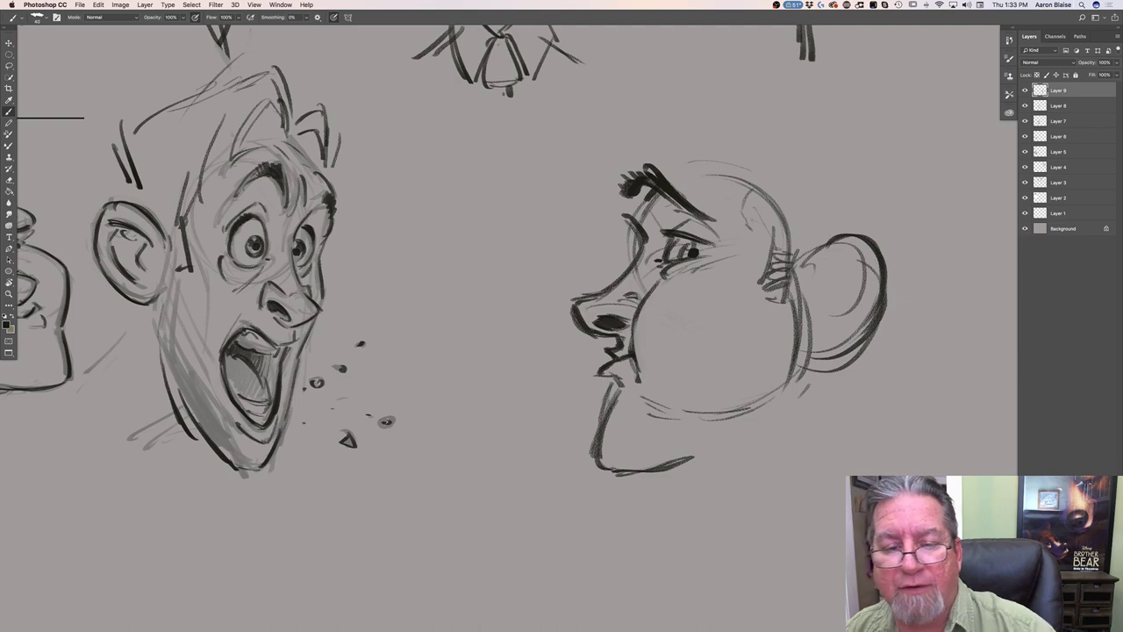
Darken the nostril and puckered lips, and strengthen the line of the protruding chin and lower jaw
{"action": "mouse_move", "coordinate": [630, 311]}
{"action": "left_mouse_down"}
{"action": "mouse_move", "coordinate": [586, 307]}
{"action": "mouse_move", "coordinate": [628, 328]}
{"action": "mouse_move", "coordinate": [607, 332]}
{"action": "left_mouse_up"}
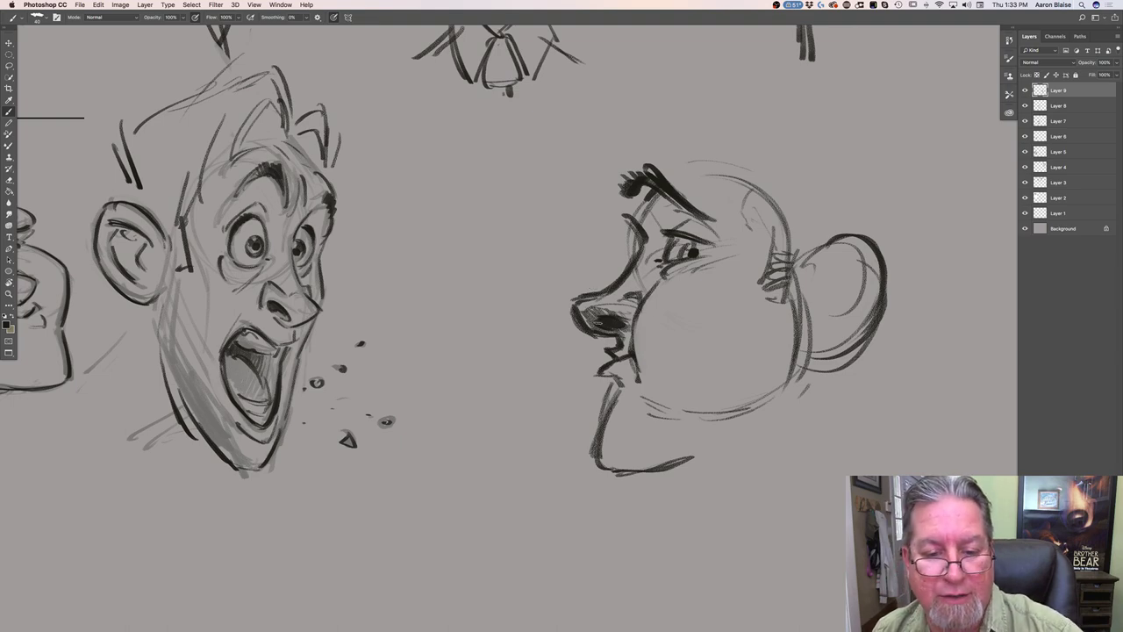
{"action": "mouse_move", "coordinate": [616, 323]}
{"action": "left_mouse_down"}
{"action": "mouse_move", "coordinate": [593, 318]}
{"action": "mouse_move", "coordinate": [628, 311]}
{"action": "mouse_move", "coordinate": [584, 323]}
{"action": "mouse_move", "coordinate": [630, 356]}
{"action": "mouse_move", "coordinate": [611, 352]}
{"action": "mouse_move", "coordinate": [629, 390]}
{"action": "mouse_move", "coordinate": [596, 454]}
{"action": "left_mouse_up"}
{"action": "mouse_move", "coordinate": [625, 389]}
{"action": "left_mouse_down"}
{"action": "mouse_move", "coordinate": [600, 476]}
{"action": "mouse_move", "coordinate": [710, 446]}
{"action": "left_mouse_up"}
{"action": "left_click_drag", "start_coordinate": [607, 475], "coordinate": [691, 456]}
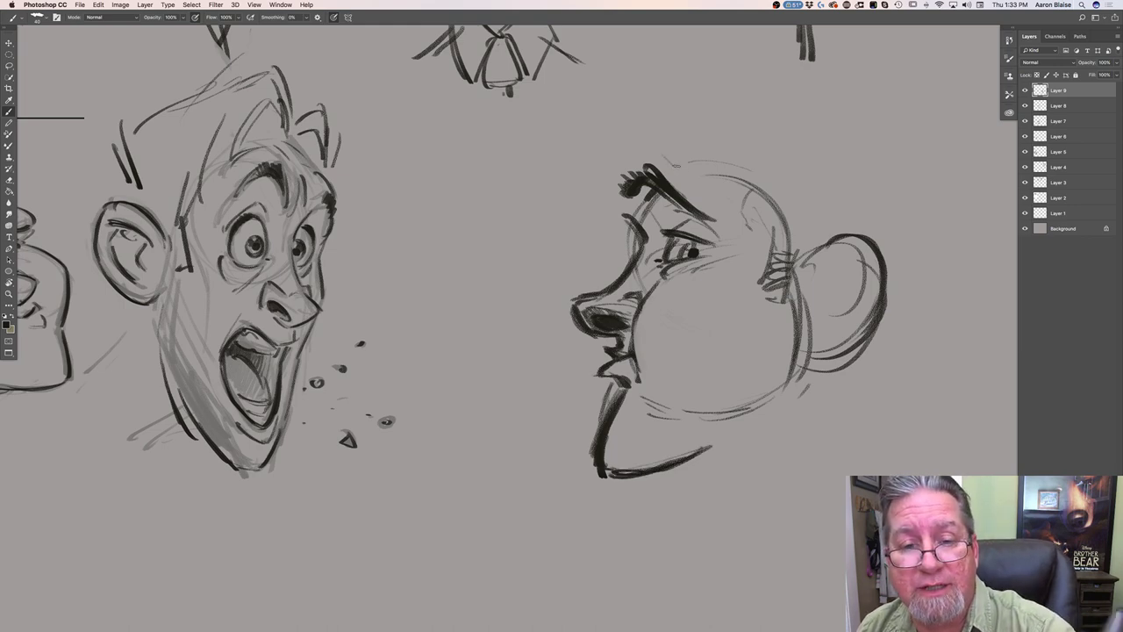
Fill in and reshape the raised eyebrow, and refine the eyelid and eye lines beneath it
{"action": "left_click_drag", "start_coordinate": [660, 160], "coordinate": [626, 189]}
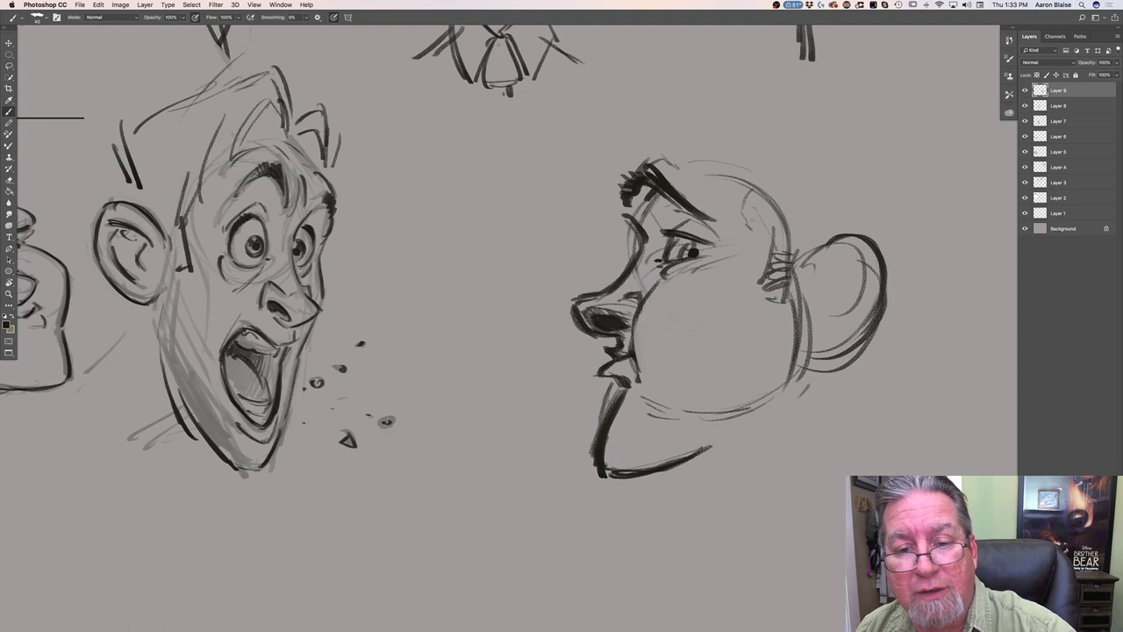
{"action": "left_click_drag", "start_coordinate": [707, 218], "coordinate": [656, 177]}
{"action": "mouse_move", "coordinate": [680, 216]}
{"action": "left_mouse_down"}
{"action": "mouse_move", "coordinate": [673, 228]}
{"action": "mouse_move", "coordinate": [682, 217]}
{"action": "mouse_move", "coordinate": [720, 236]}
{"action": "left_mouse_up"}
{"action": "mouse_move", "coordinate": [669, 211]}
{"action": "left_mouse_down"}
{"action": "mouse_move", "coordinate": [714, 241]}
{"action": "mouse_move", "coordinate": [633, 166]}
{"action": "mouse_move", "coordinate": [626, 181]}
{"action": "mouse_move", "coordinate": [690, 209]}
{"action": "left_mouse_up"}
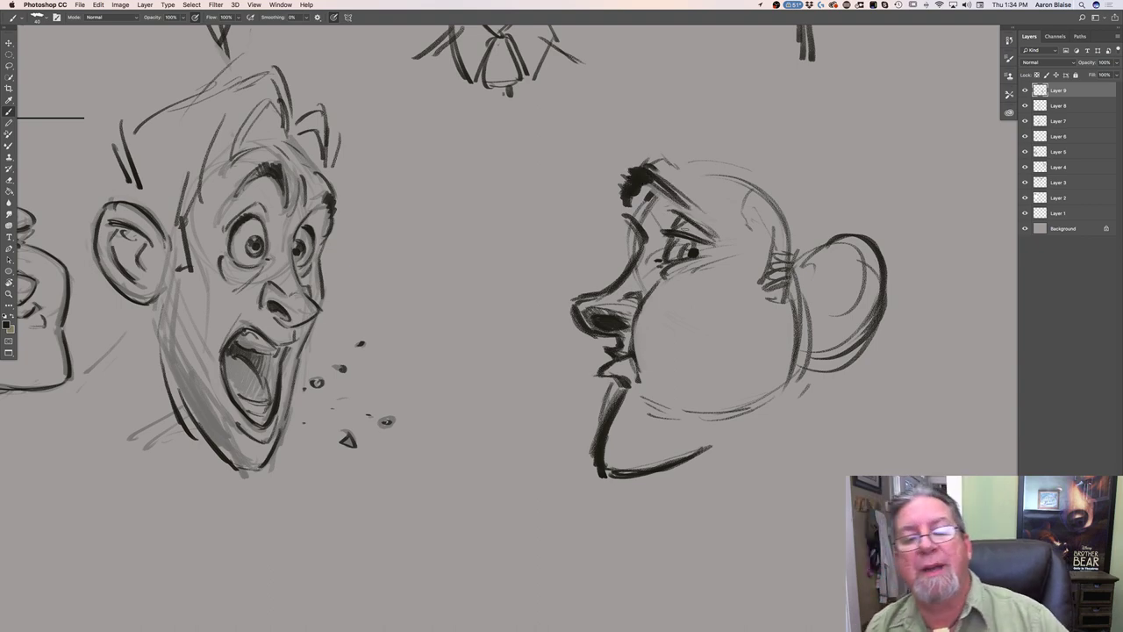
{"action": "left_click_drag", "start_coordinate": [650, 160], "coordinate": [664, 143]}
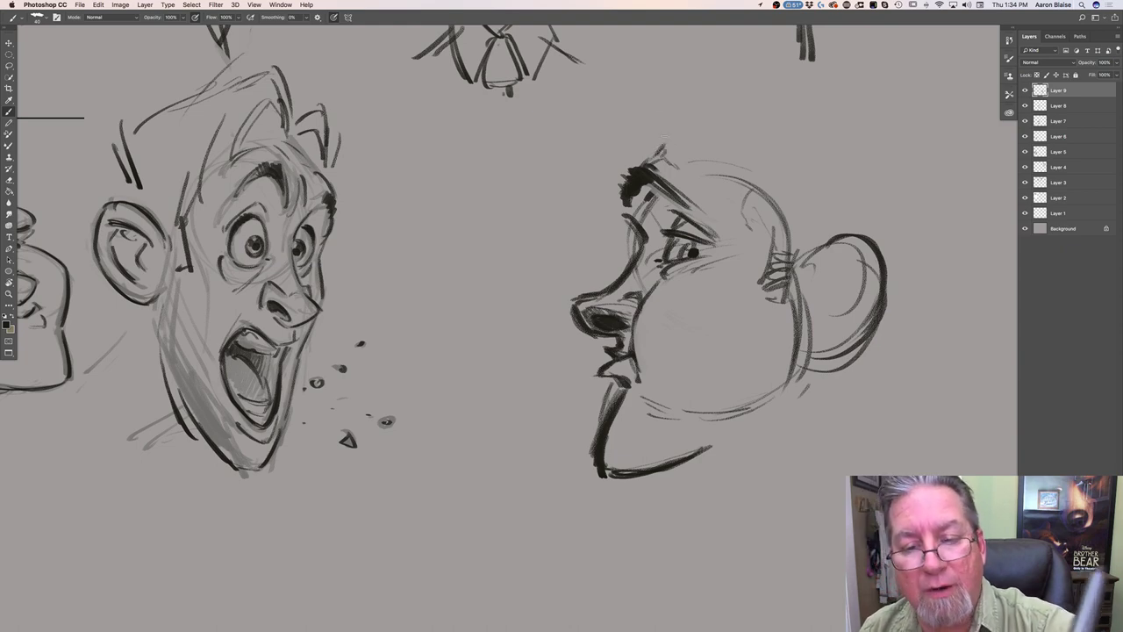
{"action": "mouse_move", "coordinate": [700, 247]}
{"action": "left_mouse_down"}
{"action": "mouse_move", "coordinate": [706, 256]}
{"action": "mouse_move", "coordinate": [711, 244]}
{"action": "left_mouse_up"}
{"action": "left_click_drag", "start_coordinate": [666, 237], "coordinate": [692, 230]}
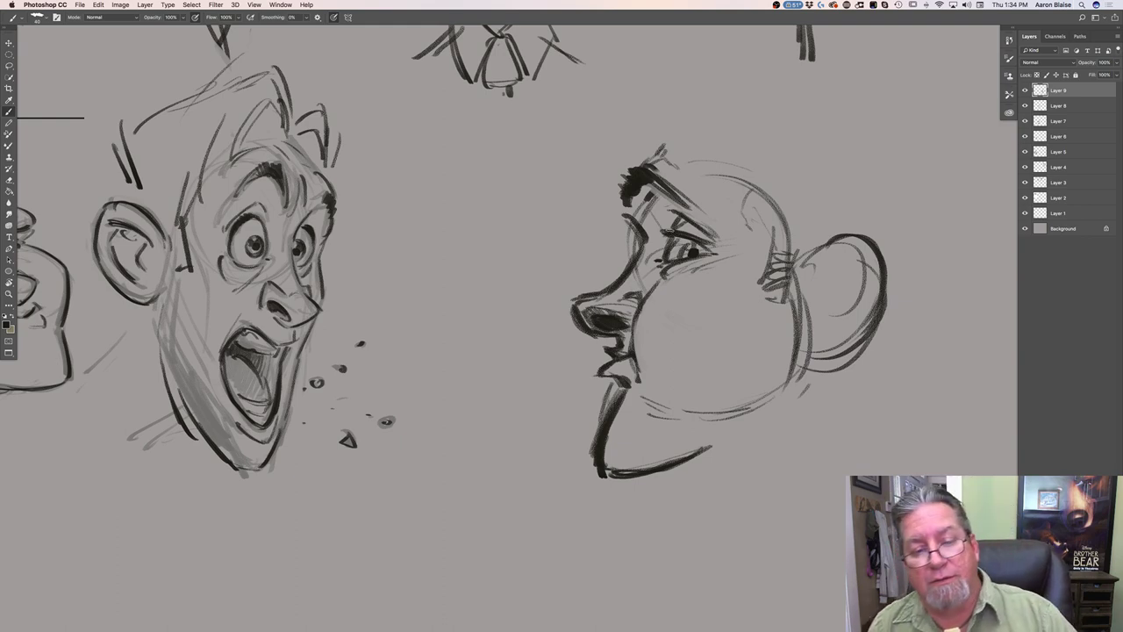
Thicken the ear's outer rim and draw its inner folds
{"action": "mouse_move", "coordinate": [804, 256]}
{"action": "left_mouse_down"}
{"action": "mouse_move", "coordinate": [891, 299]}
{"action": "mouse_move", "coordinate": [876, 239]}
{"action": "left_mouse_up"}
{"action": "mouse_move", "coordinate": [815, 251]}
{"action": "left_mouse_down"}
{"action": "mouse_move", "coordinate": [871, 241]}
{"action": "mouse_move", "coordinate": [856, 355]}
{"action": "mouse_move", "coordinate": [806, 359]}
{"action": "left_mouse_up"}
{"action": "mouse_move", "coordinate": [864, 258]}
{"action": "left_mouse_down"}
{"action": "mouse_move", "coordinate": [813, 277]}
{"action": "mouse_move", "coordinate": [821, 316]}
{"action": "left_mouse_up"}
{"action": "mouse_move", "coordinate": [855, 276]}
{"action": "left_mouse_down"}
{"action": "mouse_move", "coordinate": [855, 290]}
{"action": "mouse_move", "coordinate": [867, 282]}
{"action": "mouse_move", "coordinate": [824, 330]}
{"action": "left_mouse_up"}
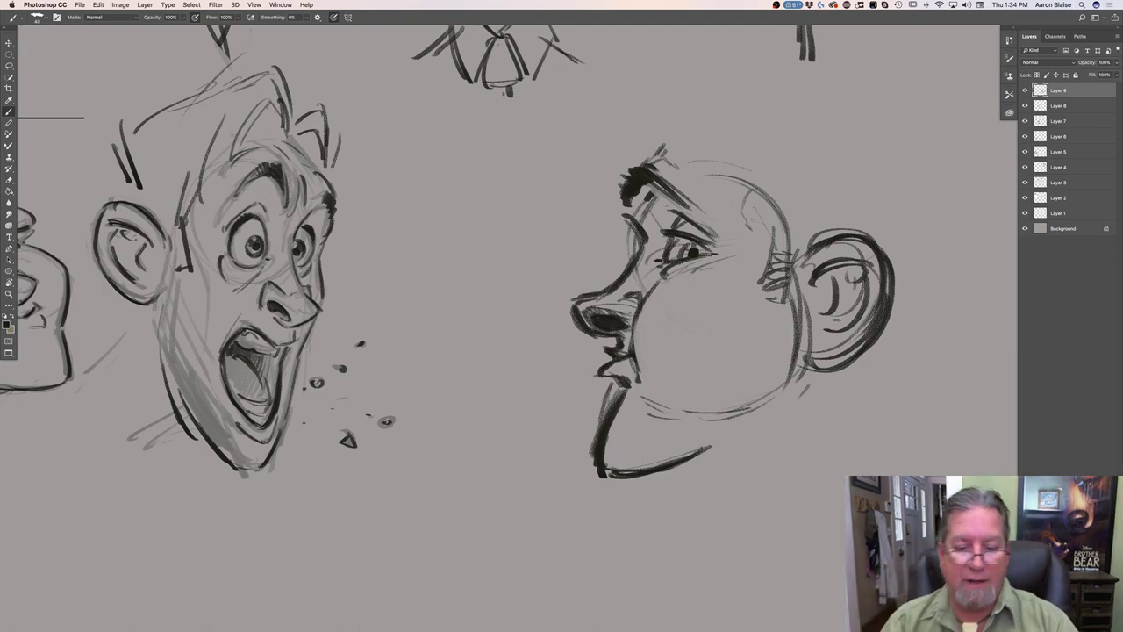
Extend the jawline back beneath the cheek and rough in the forehead contour above the eyebrow
{"action": "mouse_move", "coordinate": [763, 420]}
{"action": "left_mouse_down"}
{"action": "mouse_move", "coordinate": [612, 475]}
{"action": "mouse_move", "coordinate": [607, 443]}
{"action": "mouse_move", "coordinate": [614, 479]}
{"action": "left_mouse_up"}
{"action": "mouse_move", "coordinate": [700, 175]}
{"action": "left_mouse_down"}
{"action": "mouse_move", "coordinate": [665, 149]}
{"action": "mouse_move", "coordinate": [693, 154]}
{"action": "left_mouse_up"}
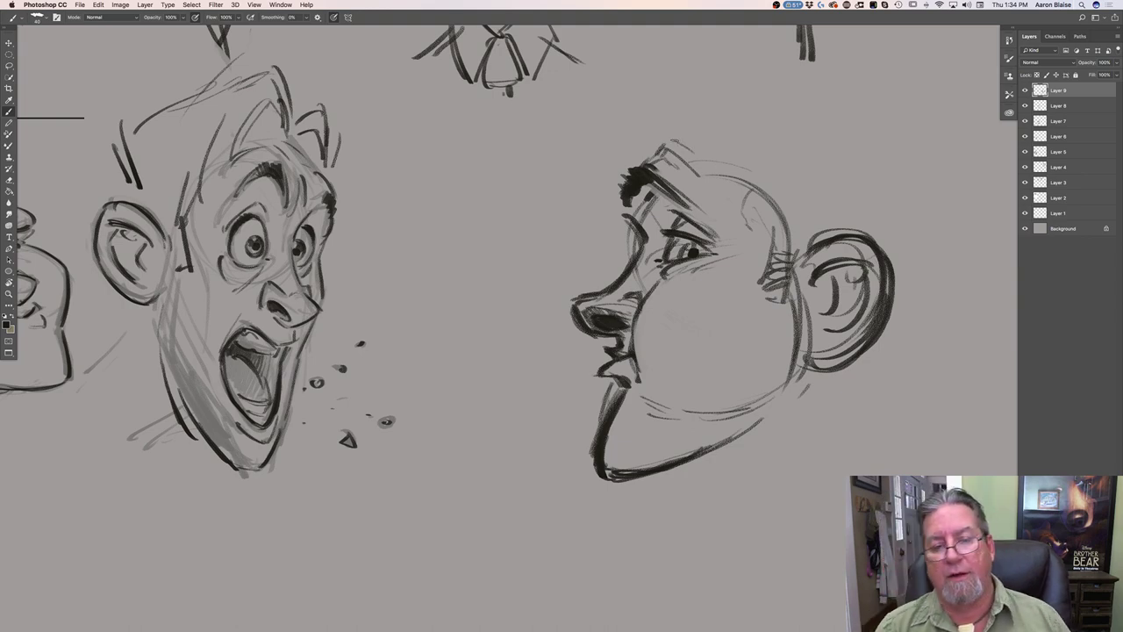
Try a tall, flat-topped hair shape above the profile head and erase it
{"action": "key", "text": "super+minus"}
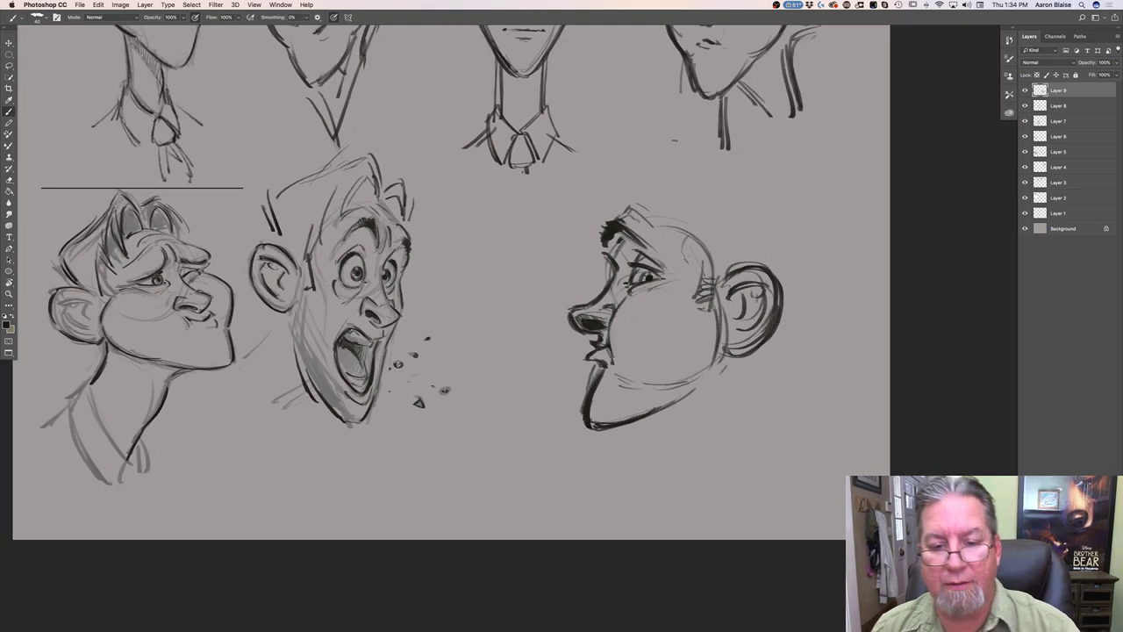
{"action": "left_click_drag", "start_coordinate": [646, 186], "coordinate": [650, 214]}
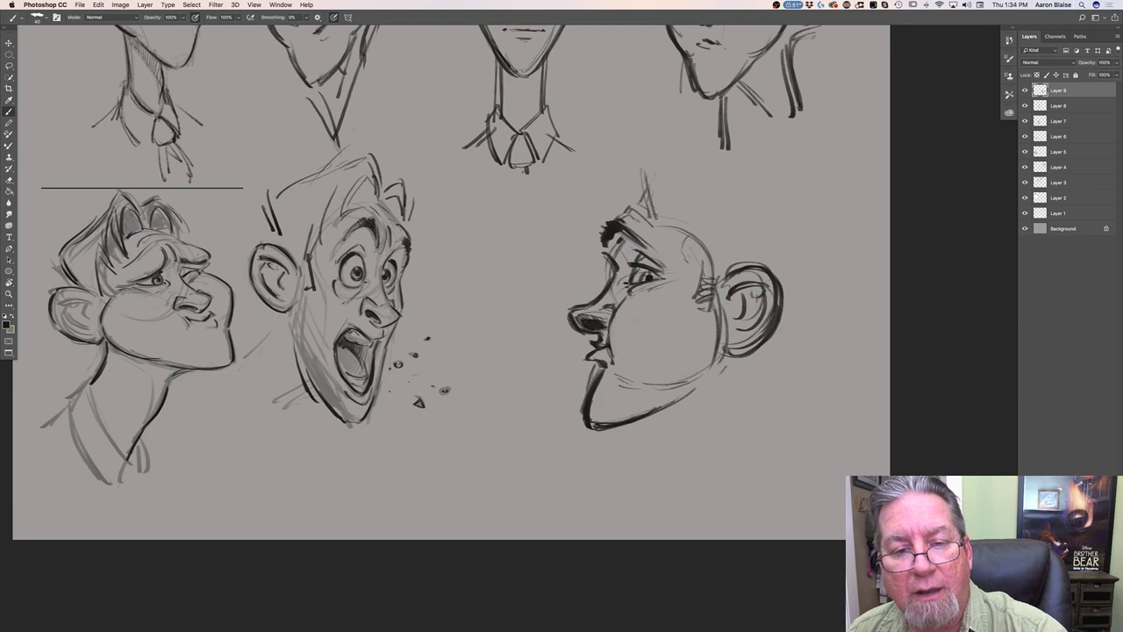
{"action": "mouse_move", "coordinate": [649, 172]}
{"action": "left_mouse_down"}
{"action": "mouse_move", "coordinate": [695, 154]}
{"action": "mouse_move", "coordinate": [744, 174]}
{"action": "left_mouse_up"}
{"action": "left_click_drag", "start_coordinate": [626, 156], "coordinate": [625, 171]}
{"action": "mouse_move", "coordinate": [714, 169]}
{"action": "left_mouse_down"}
{"action": "mouse_move", "coordinate": [786, 210]}
{"action": "mouse_move", "coordinate": [774, 263]}
{"action": "left_mouse_up"}
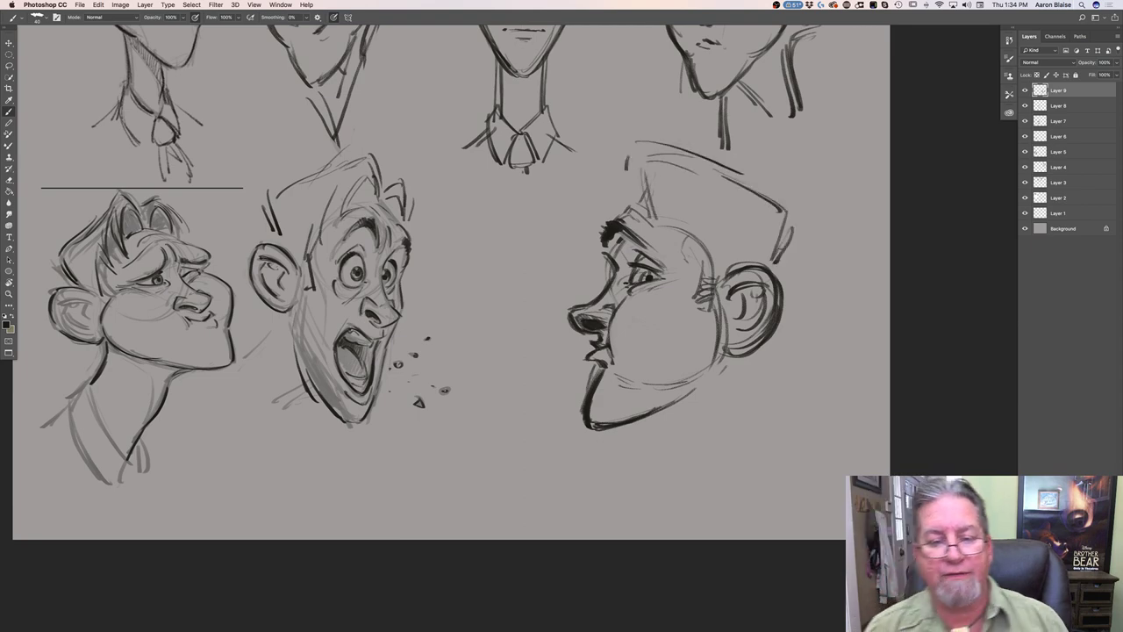
{"action": "mouse_move", "coordinate": [668, 157]}
{"action": "left_mouse_down"}
{"action": "mouse_move", "coordinate": [653, 214]}
{"action": "mouse_move", "coordinate": [633, 197]}
{"action": "mouse_move", "coordinate": [629, 155]}
{"action": "mouse_move", "coordinate": [651, 178]}
{"action": "mouse_move", "coordinate": [636, 141]}
{"action": "mouse_move", "coordinate": [691, 177]}
{"action": "mouse_move", "coordinate": [668, 141]}
{"action": "mouse_move", "coordinate": [772, 211]}
{"action": "mouse_move", "coordinate": [751, 183]}
{"action": "mouse_move", "coordinate": [768, 197]}
{"action": "mouse_move", "coordinate": [773, 259]}
{"action": "left_mouse_up"}
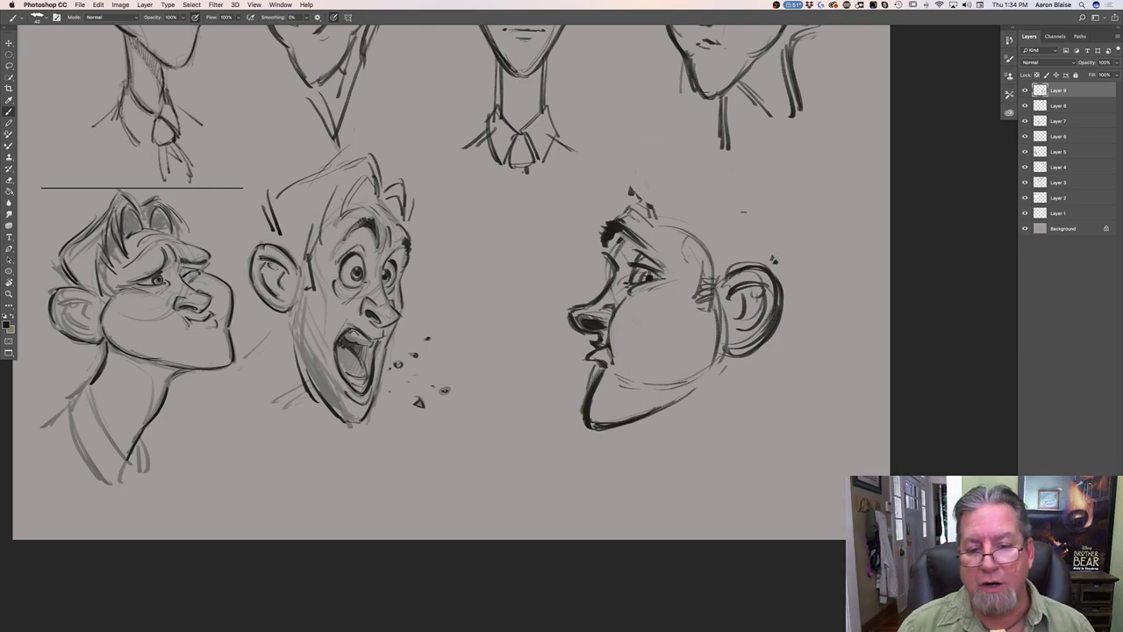
Fade the rough profile sketch's layer to 26% opacity and add a new layer above it
{"action": "left_click_drag", "start_coordinate": [1117, 62], "coordinate": [1085, 73]}
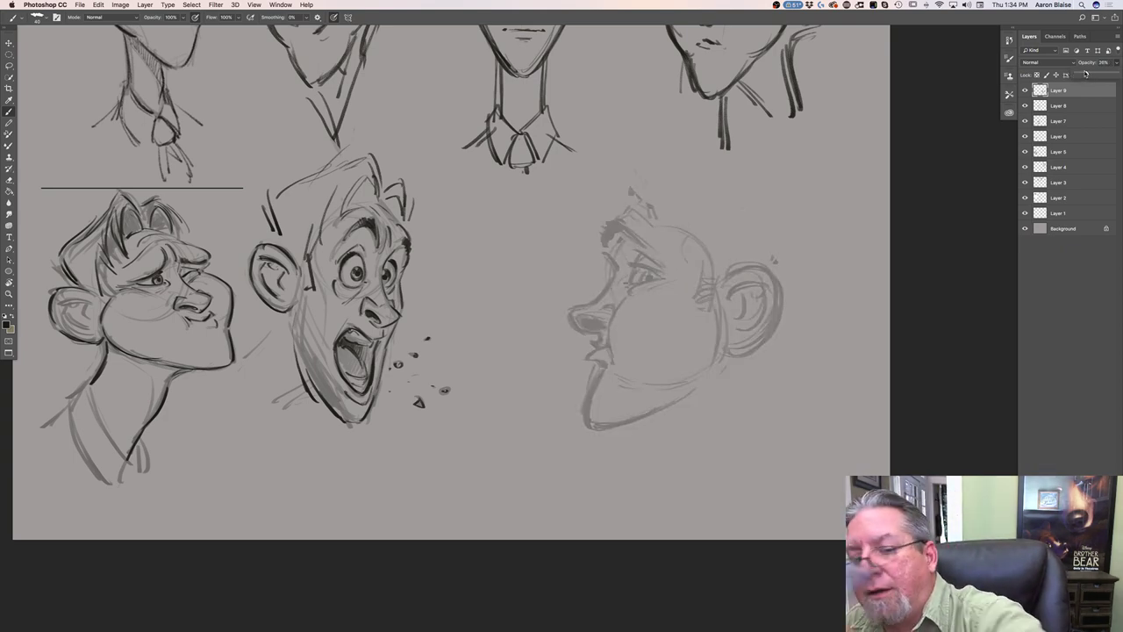
{"action": "key", "text": "shift+alt+super+n"}
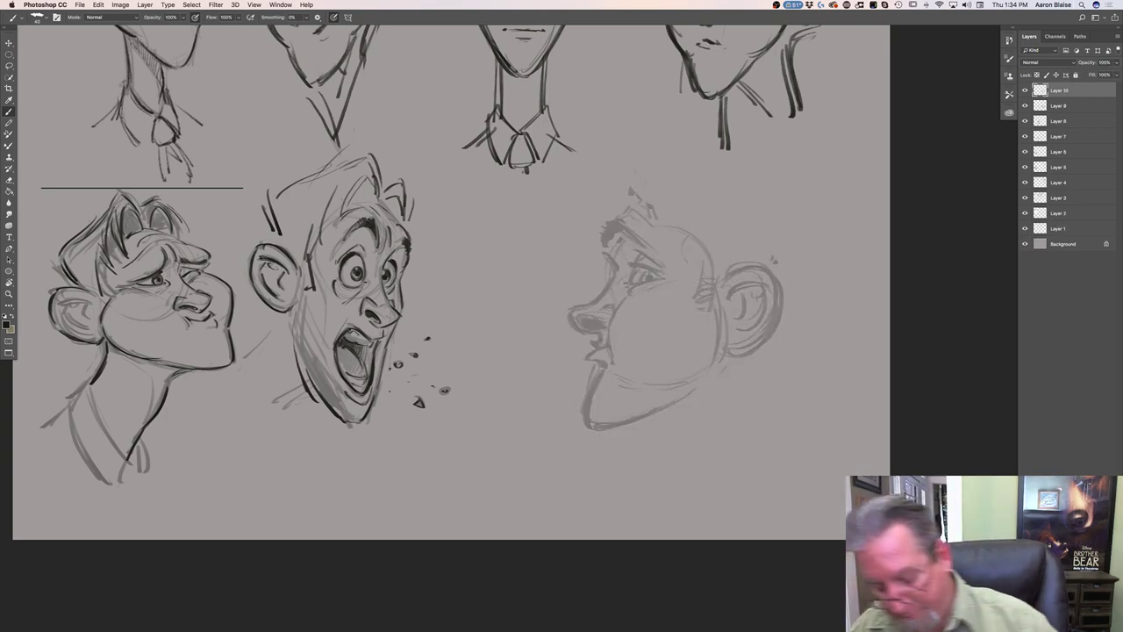
Ink the raised eyebrow over the faded profile sketch on the new layer
{"action": "key", "text": "super+plus"}
{"action": "key", "text": "super+plus"}
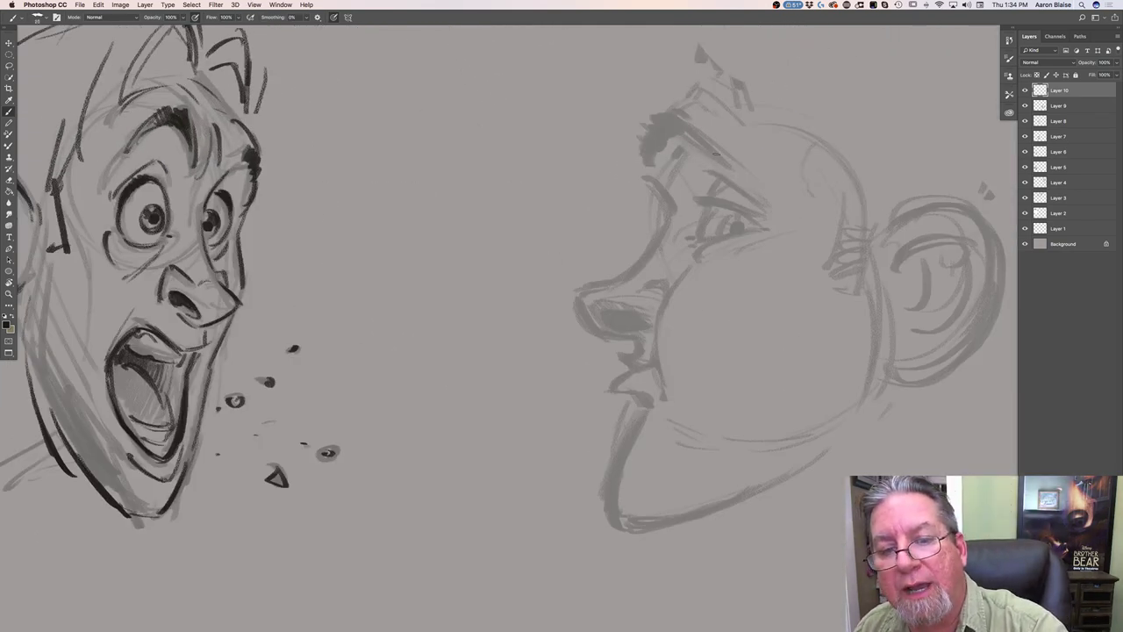
{"action": "mouse_move", "coordinate": [684, 130]}
{"action": "left_mouse_down"}
{"action": "mouse_move", "coordinate": [725, 163]}
{"action": "mouse_move", "coordinate": [666, 127]}
{"action": "mouse_move", "coordinate": [646, 144]}
{"action": "mouse_move", "coordinate": [667, 116]}
{"action": "mouse_move", "coordinate": [650, 157]}
{"action": "left_mouse_up"}
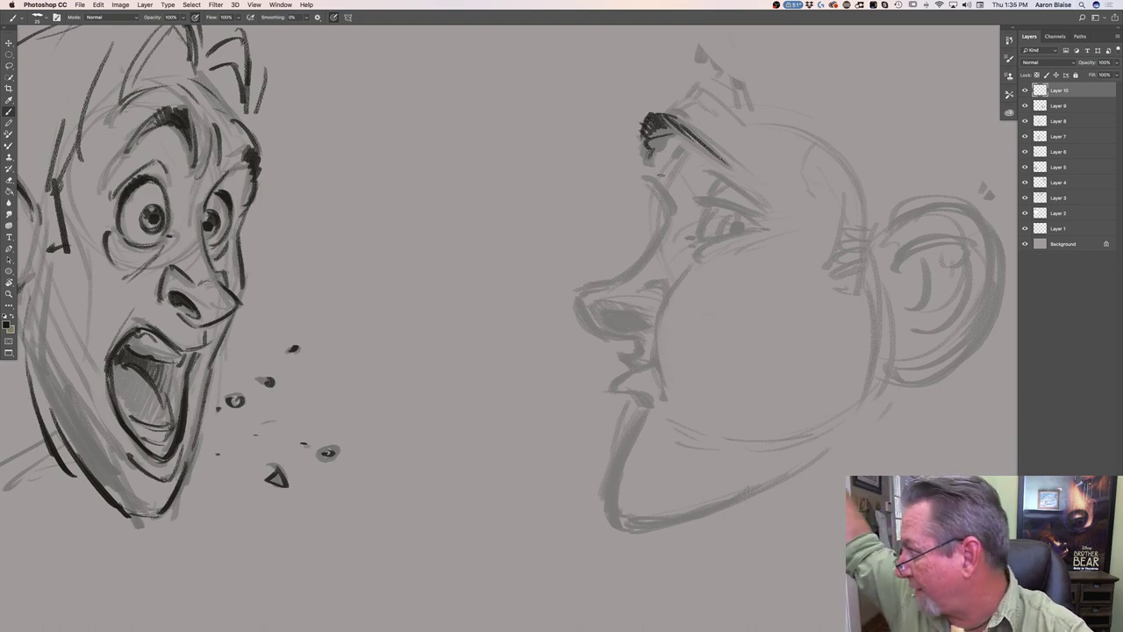
Ink the nose profile with its dark nostril and wing, and the puckered upper and lower lips
{"action": "mouse_move", "coordinate": [651, 175]}
{"action": "left_mouse_down"}
{"action": "mouse_move", "coordinate": [674, 200]}
{"action": "mouse_move", "coordinate": [636, 264]}
{"action": "mouse_move", "coordinate": [584, 286]}
{"action": "mouse_move", "coordinate": [600, 328]}
{"action": "mouse_move", "coordinate": [637, 338]}
{"action": "mouse_move", "coordinate": [641, 353]}
{"action": "left_mouse_up"}
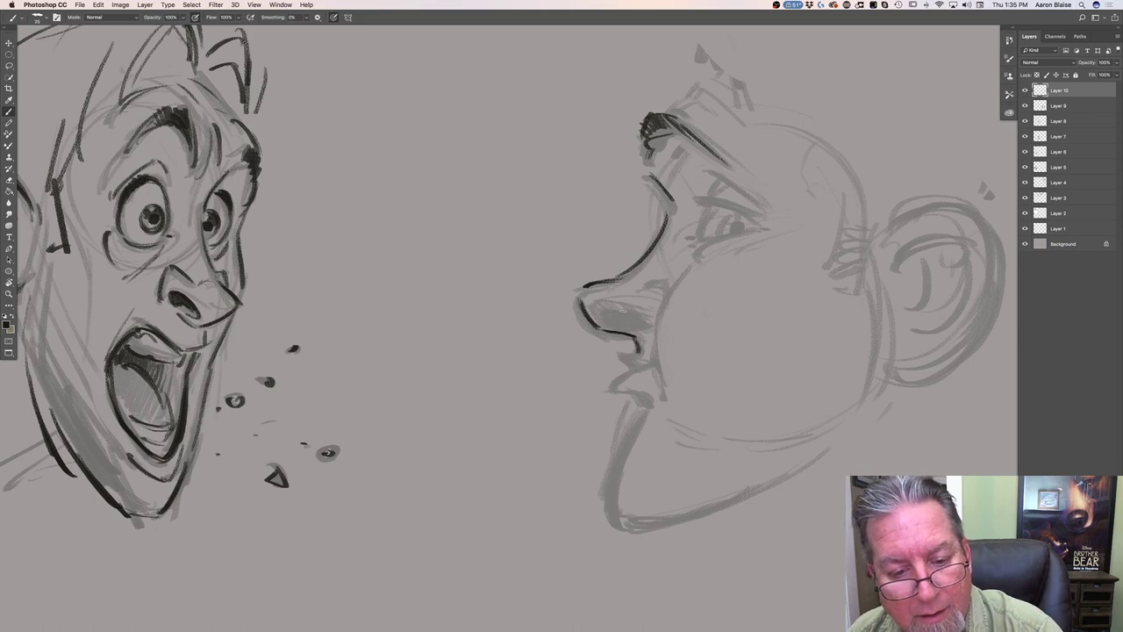
{"action": "mouse_move", "coordinate": [608, 309]}
{"action": "left_mouse_down"}
{"action": "mouse_move", "coordinate": [640, 318]}
{"action": "mouse_move", "coordinate": [616, 326]}
{"action": "mouse_move", "coordinate": [644, 315]}
{"action": "mouse_move", "coordinate": [602, 323]}
{"action": "left_mouse_up"}
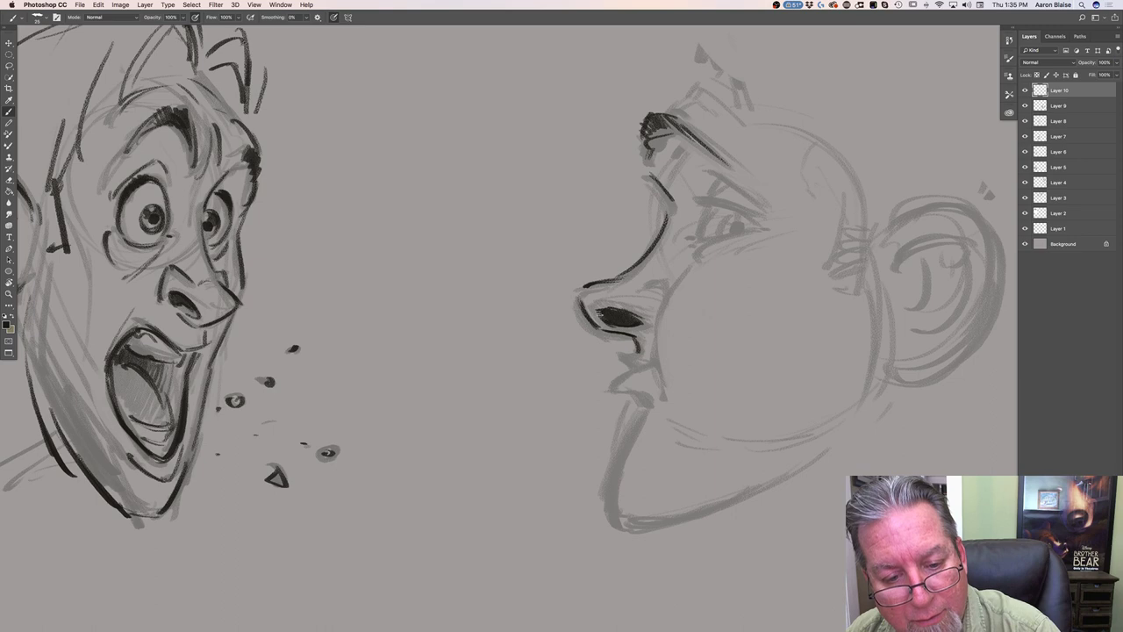
{"action": "mouse_move", "coordinate": [638, 285]}
{"action": "left_mouse_down"}
{"action": "mouse_move", "coordinate": [660, 283]}
{"action": "mouse_move", "coordinate": [668, 294]}
{"action": "left_mouse_up"}
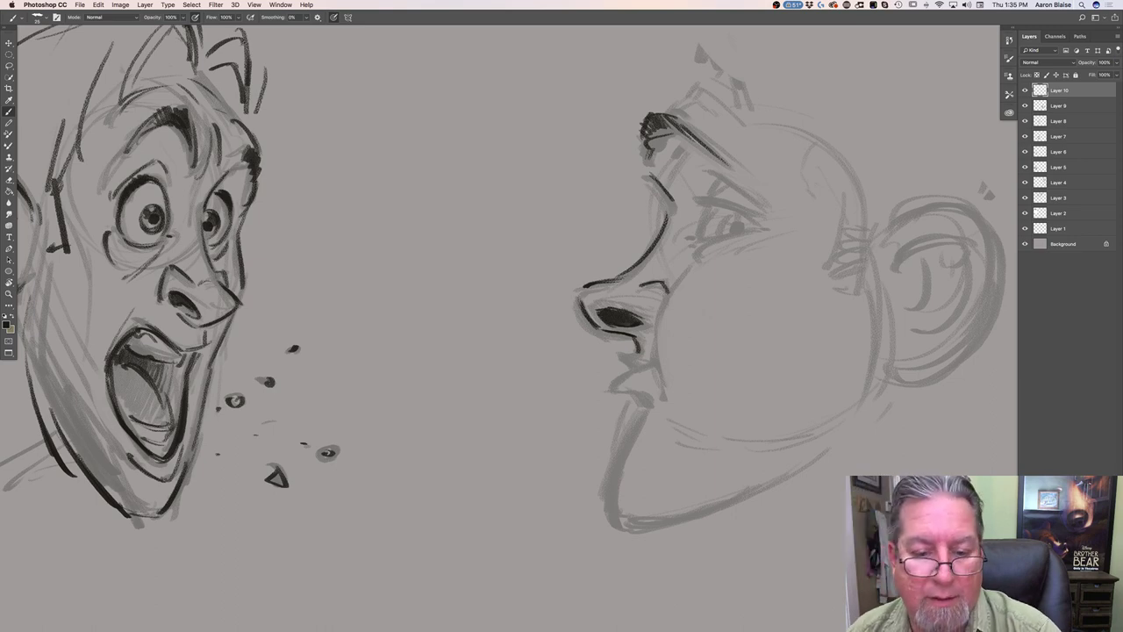
{"action": "mouse_move", "coordinate": [637, 338]}
{"action": "left_mouse_down"}
{"action": "mouse_move", "coordinate": [618, 369]}
{"action": "mouse_move", "coordinate": [654, 365]}
{"action": "left_mouse_up"}
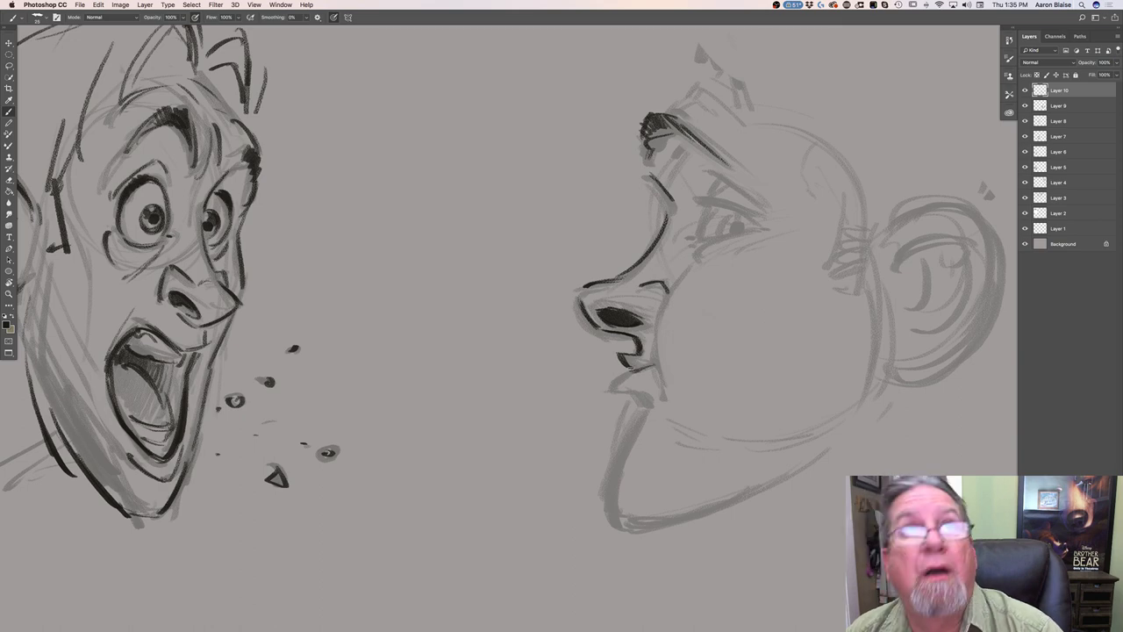
{"action": "left_click_drag", "start_coordinate": [640, 372], "coordinate": [618, 391]}
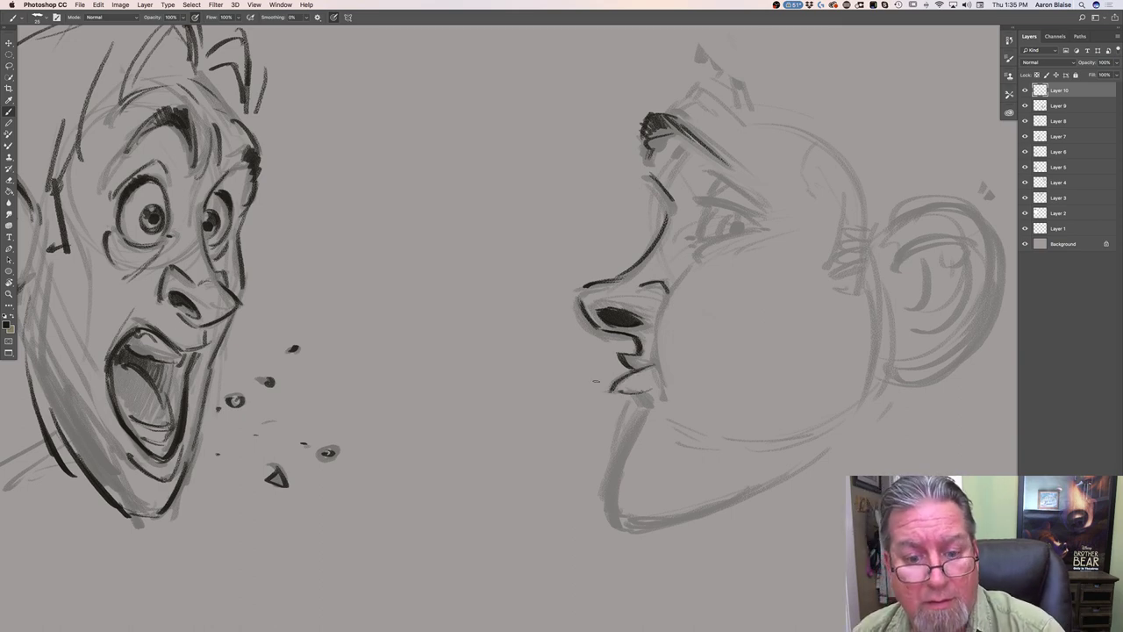
Ink the round puffed cheek and the protruding chin with its jawline
{"action": "mouse_move", "coordinate": [692, 272]}
{"action": "left_mouse_down"}
{"action": "mouse_move", "coordinate": [659, 312]}
{"action": "mouse_move", "coordinate": [654, 386]}
{"action": "left_mouse_up"}
{"action": "mouse_move", "coordinate": [658, 328]}
{"action": "left_mouse_down"}
{"action": "mouse_move", "coordinate": [662, 388]}
{"action": "mouse_move", "coordinate": [639, 411]}
{"action": "mouse_move", "coordinate": [612, 520]}
{"action": "left_mouse_up"}
{"action": "mouse_move", "coordinate": [878, 346]}
{"action": "left_mouse_down"}
{"action": "mouse_move", "coordinate": [869, 395]}
{"action": "mouse_move", "coordinate": [842, 421]}
{"action": "mouse_move", "coordinate": [754, 443]}
{"action": "left_mouse_up"}
{"action": "left_click_drag", "start_coordinate": [740, 249], "coordinate": [668, 295]}
{"action": "mouse_move", "coordinate": [780, 478]}
{"action": "left_mouse_down"}
{"action": "mouse_move", "coordinate": [698, 514]}
{"action": "mouse_move", "coordinate": [627, 526]}
{"action": "left_mouse_up"}
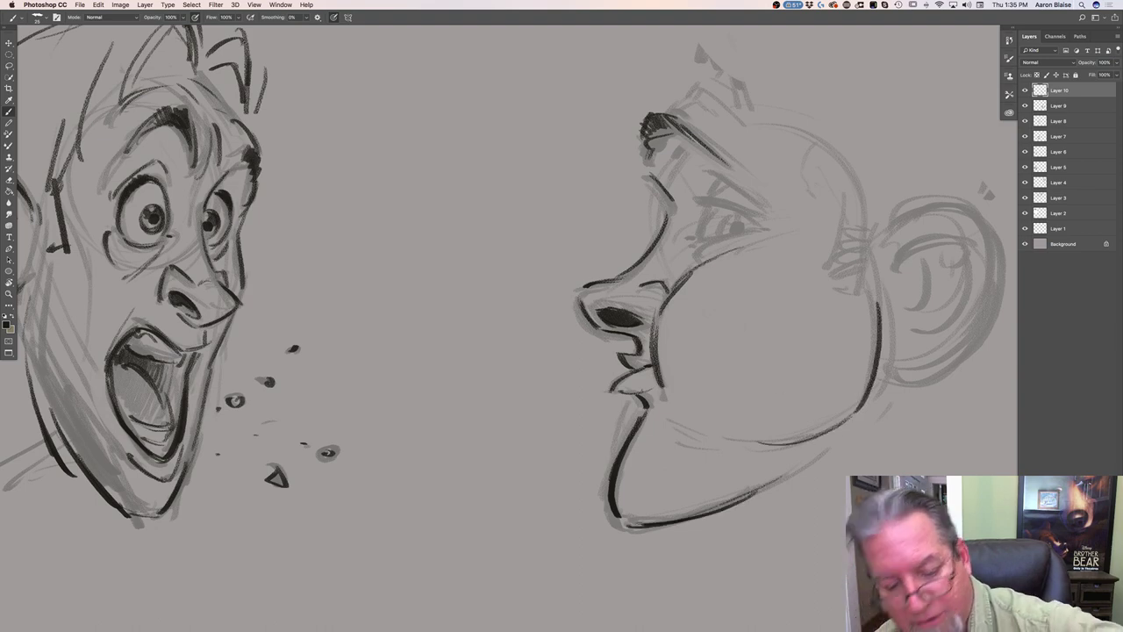
Ink the profile head's eye with its eyelids, dark pupil and lid crease
{"action": "left_click_drag", "start_coordinate": [408, 478], "coordinate": [268, 531]}
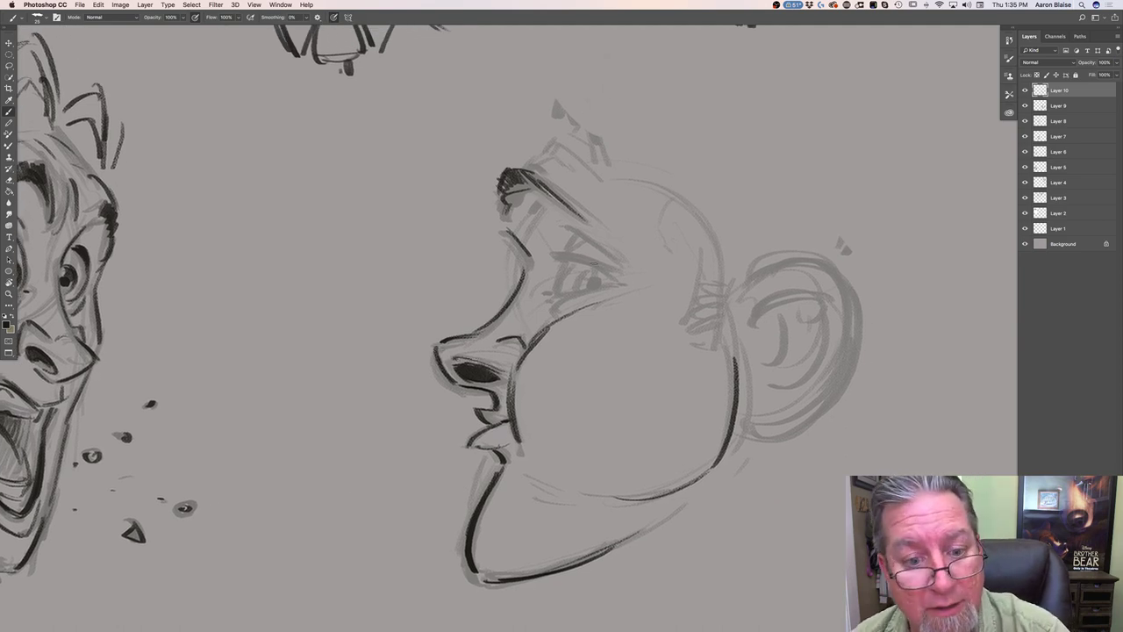
{"action": "mouse_move", "coordinate": [575, 251]}
{"action": "left_mouse_down"}
{"action": "mouse_move", "coordinate": [614, 272]}
{"action": "mouse_move", "coordinate": [561, 258]}
{"action": "mouse_move", "coordinate": [558, 300]}
{"action": "mouse_move", "coordinate": [616, 288]}
{"action": "mouse_move", "coordinate": [563, 302]}
{"action": "mouse_move", "coordinate": [581, 290]}
{"action": "left_mouse_up"}
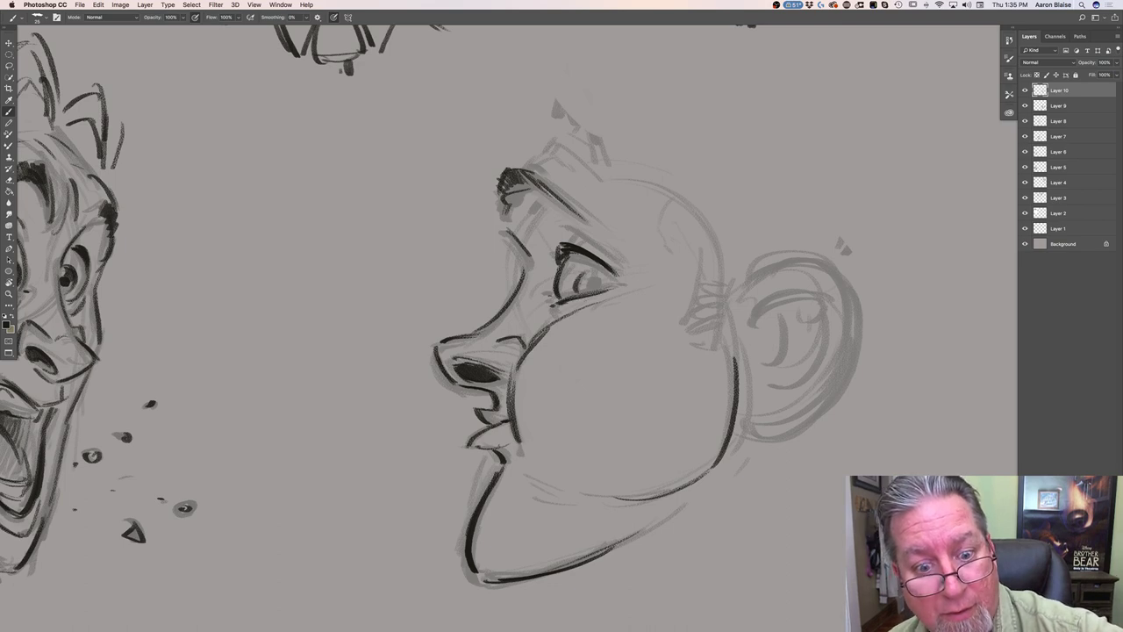
{"action": "mouse_move", "coordinate": [588, 279]}
{"action": "left_mouse_down"}
{"action": "mouse_move", "coordinate": [596, 289]}
{"action": "mouse_move", "coordinate": [603, 281]}
{"action": "left_mouse_up"}
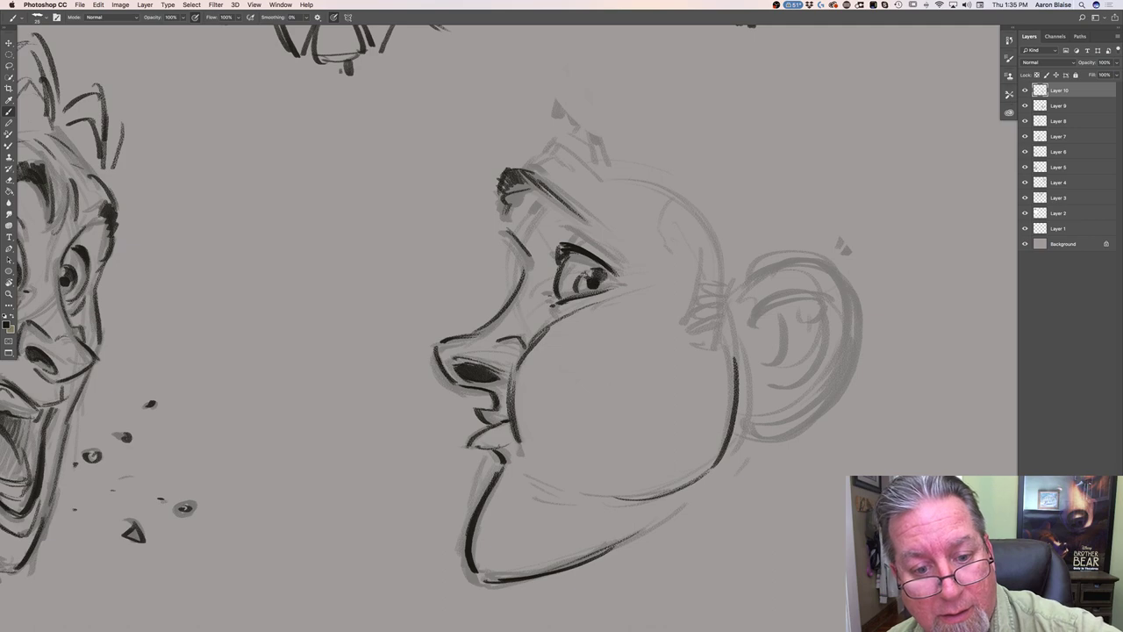
{"action": "mouse_move", "coordinate": [580, 236]}
{"action": "left_mouse_down"}
{"action": "mouse_move", "coordinate": [618, 264]}
{"action": "mouse_move", "coordinate": [549, 246]}
{"action": "mouse_move", "coordinate": [551, 269]}
{"action": "left_mouse_up"}
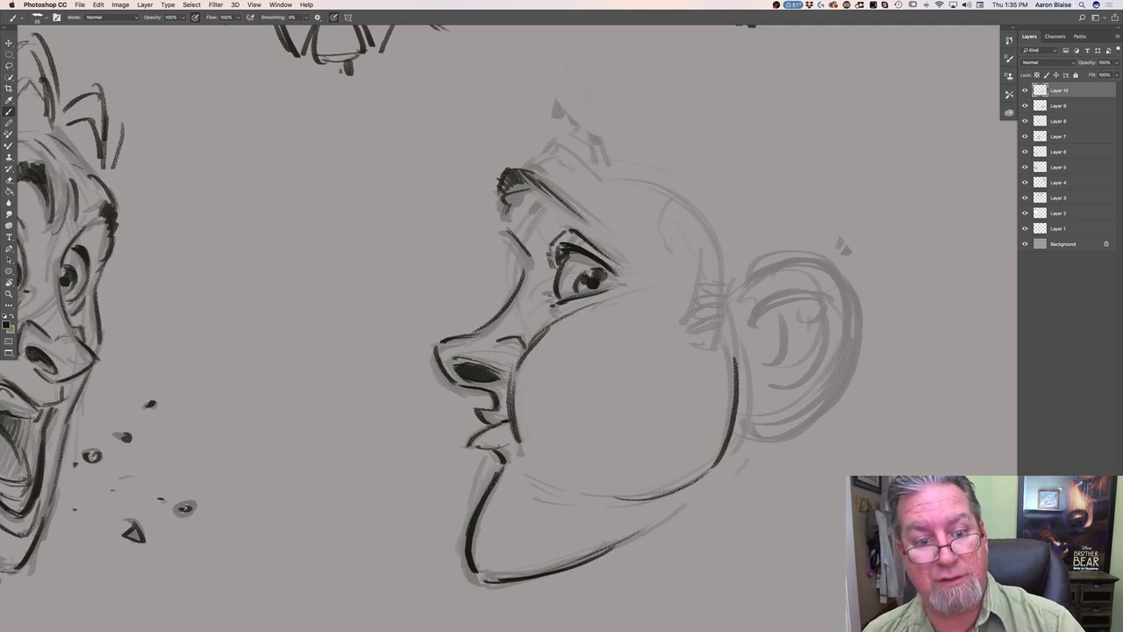
Ink the sideburn edge, the ear's outer contour and its inner folds
{"action": "mouse_move", "coordinate": [709, 270]}
{"action": "left_mouse_down"}
{"action": "mouse_move", "coordinate": [691, 314]}
{"action": "mouse_move", "coordinate": [772, 269]}
{"action": "mouse_move", "coordinate": [872, 352]}
{"action": "mouse_move", "coordinate": [785, 443]}
{"action": "mouse_move", "coordinate": [748, 446]}
{"action": "left_mouse_up"}
{"action": "mouse_move", "coordinate": [752, 327]}
{"action": "left_mouse_down"}
{"action": "mouse_move", "coordinate": [824, 298]}
{"action": "mouse_move", "coordinate": [811, 295]}
{"action": "mouse_move", "coordinate": [842, 309]}
{"action": "left_mouse_up"}
{"action": "mouse_move", "coordinate": [772, 319]}
{"action": "left_mouse_down"}
{"action": "mouse_move", "coordinate": [772, 373]}
{"action": "mouse_move", "coordinate": [816, 309]}
{"action": "mouse_move", "coordinate": [839, 302]}
{"action": "mouse_move", "coordinate": [830, 358]}
{"action": "mouse_move", "coordinate": [786, 396]}
{"action": "left_mouse_up"}
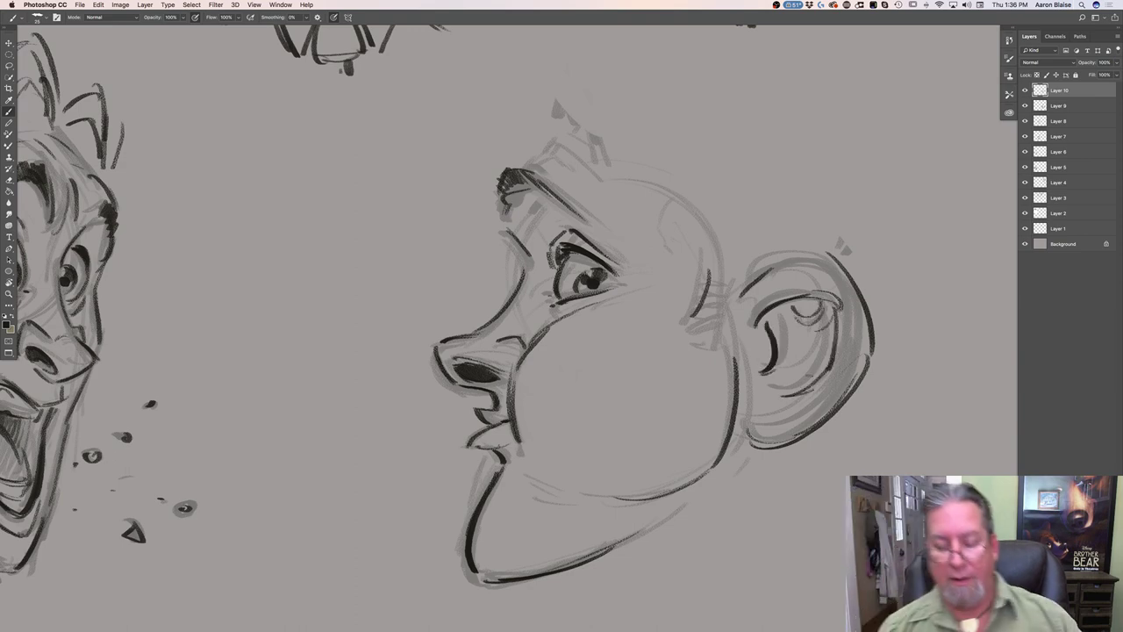
Fill the front of the raised eyebrow solid black and ink the forehead contour rising above it
{"action": "key", "text": "super+minus"}
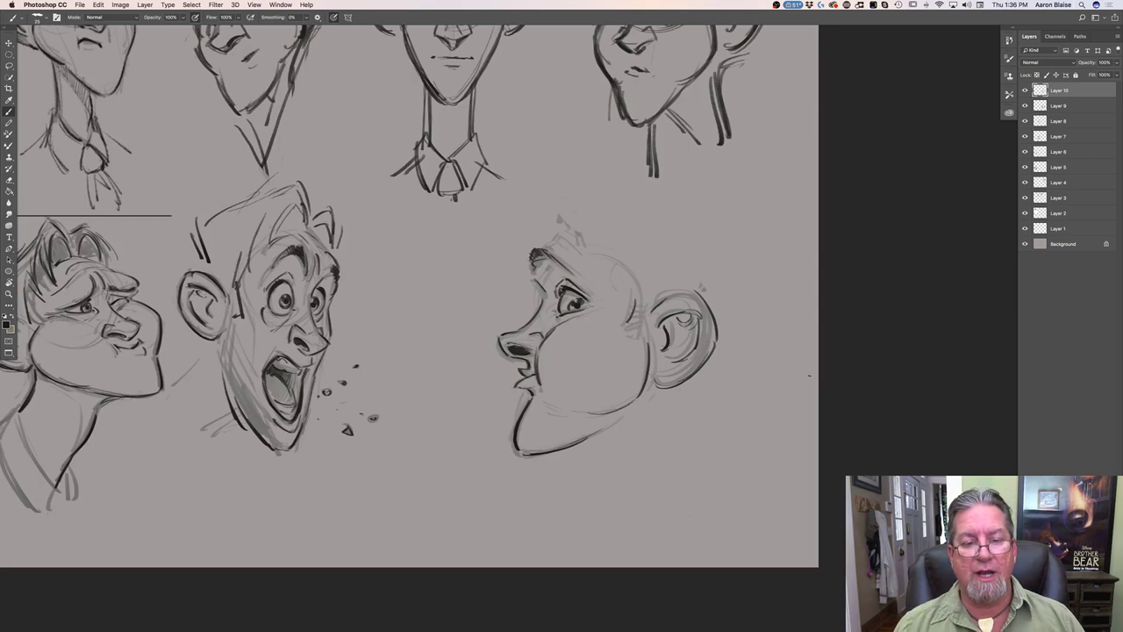
{"action": "key", "text": "super+plus"}
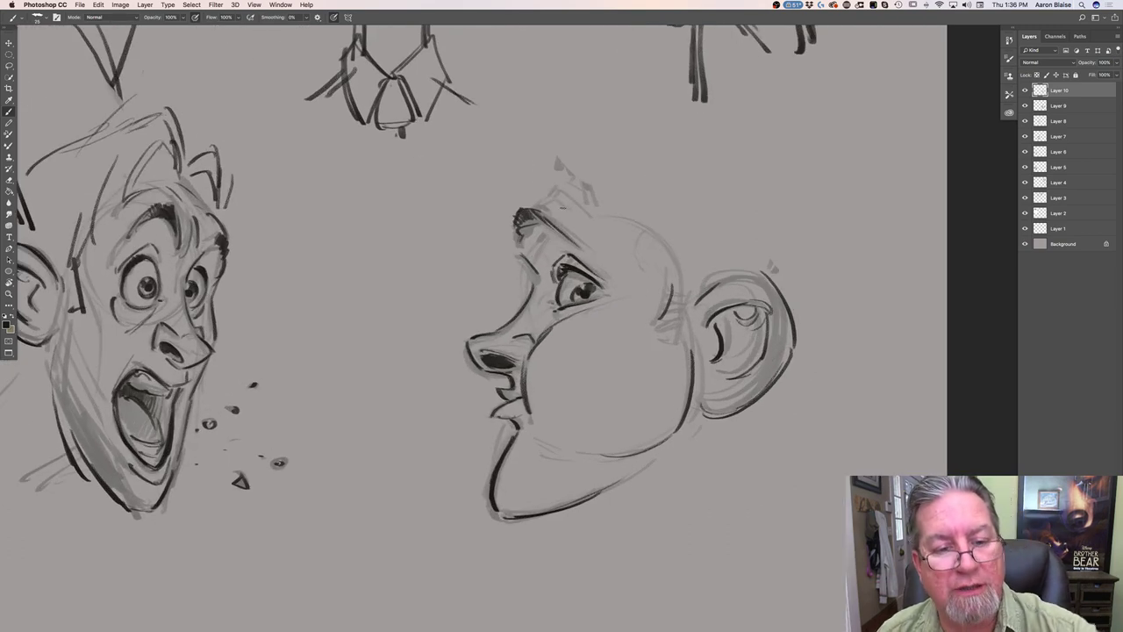
{"action": "left_click_drag", "start_coordinate": [565, 193], "coordinate": [515, 238]}
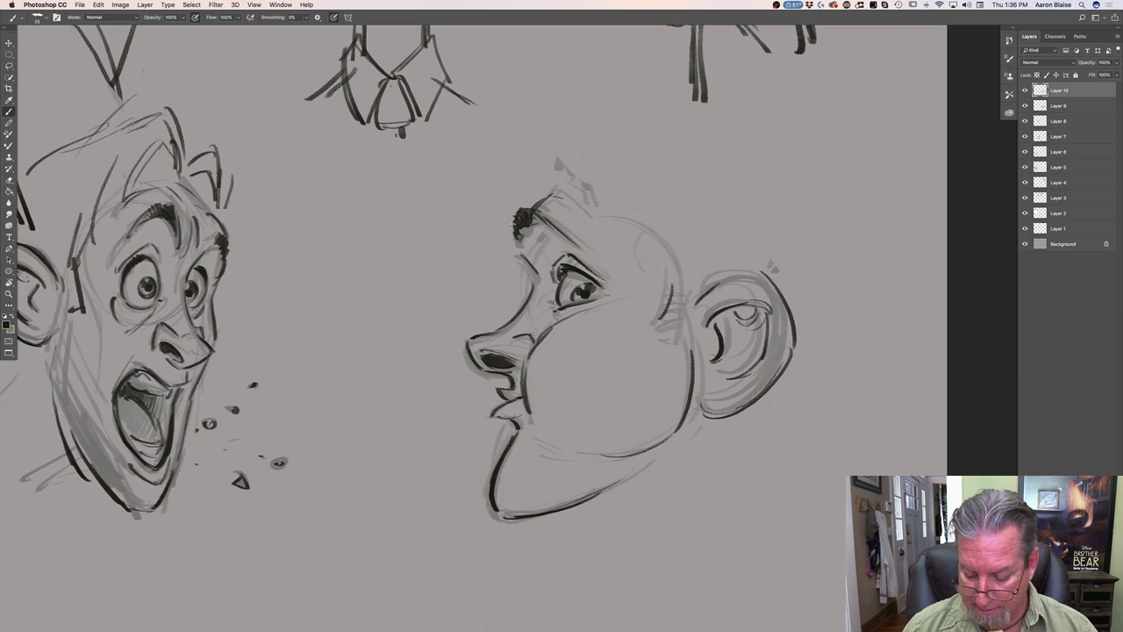
{"action": "key", "text": "super+minus"}
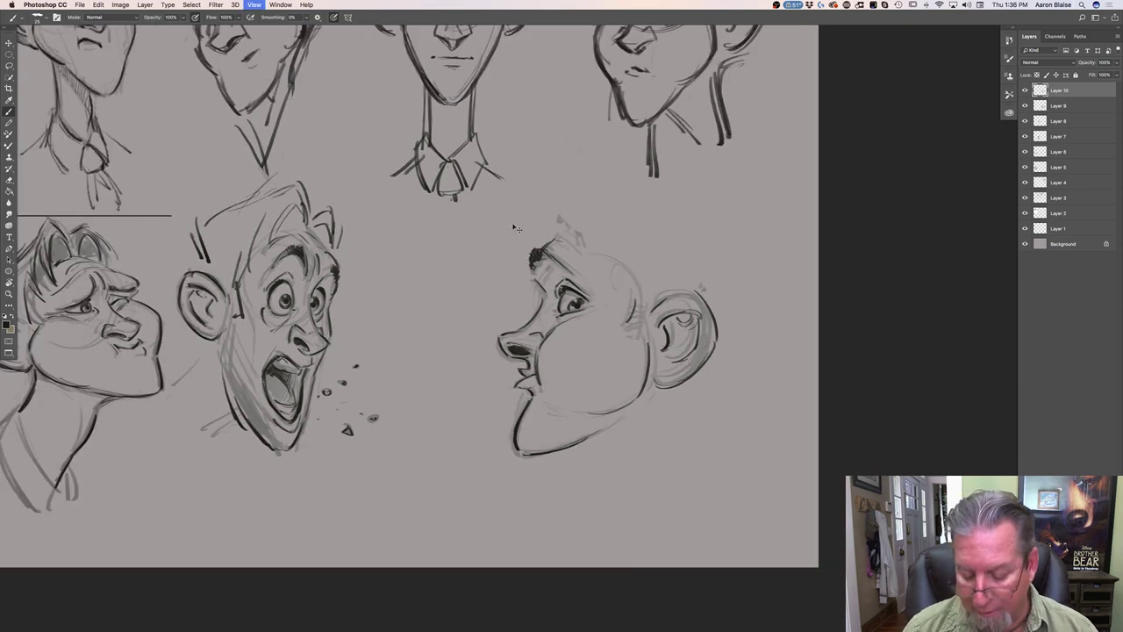
{"action": "key", "text": "super+plus"}
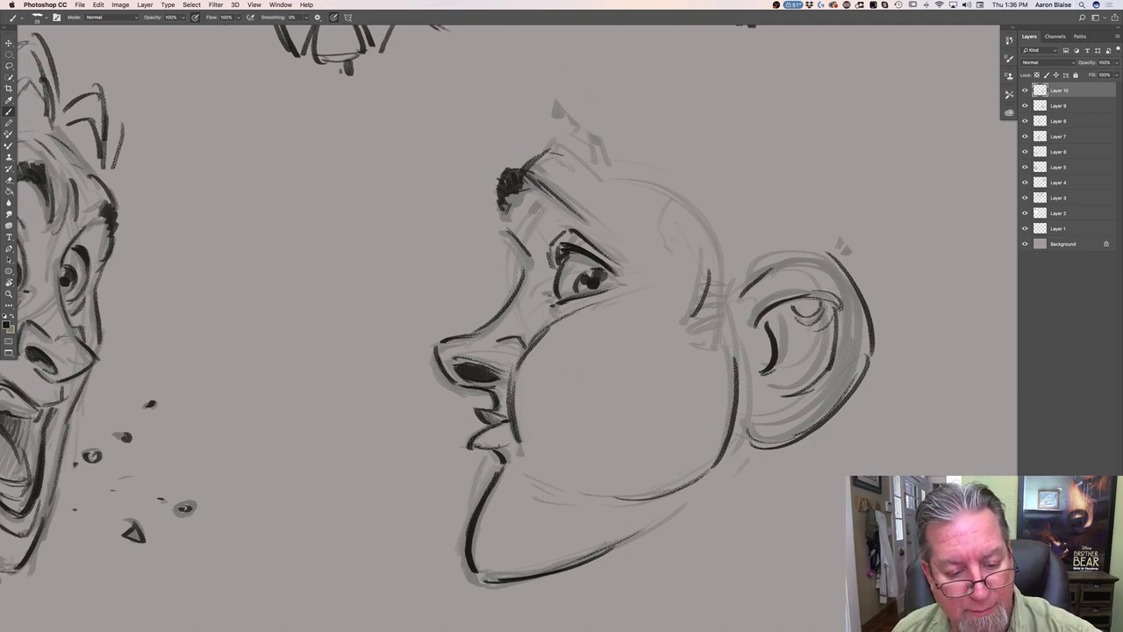
Scale down the profile head on Layer 9 and Layer 10 together and move it beside the screaming head
{"action": "key", "text": "super+minus"}
{"action": "key", "text": "super+minus"}
{"action": "key", "text": "super+minus"}
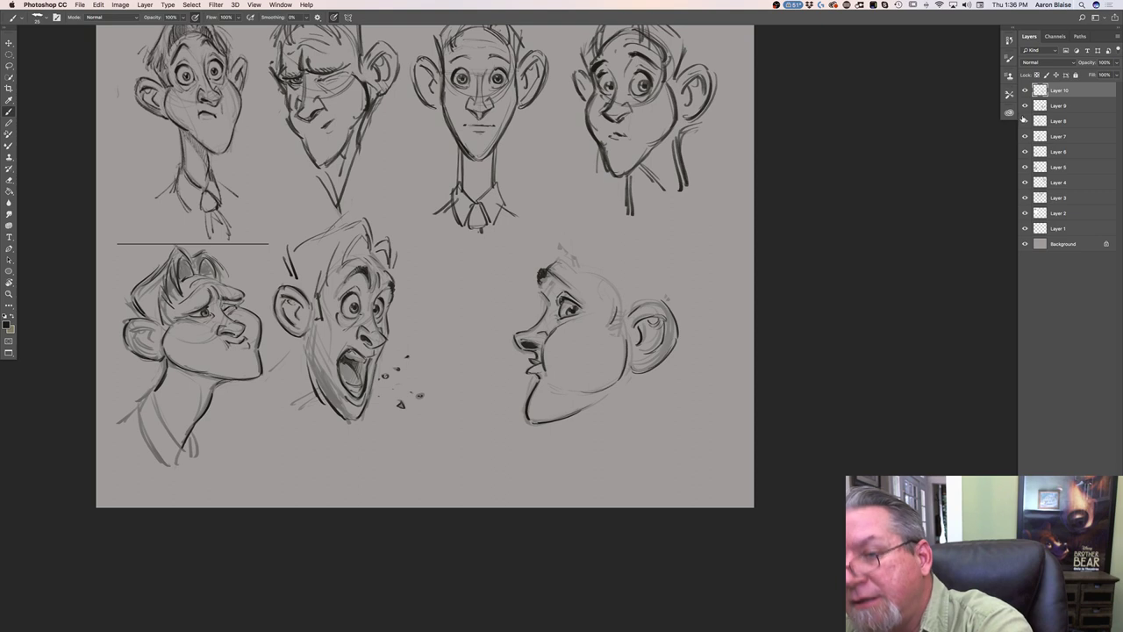
{"action": "left_click", "coordinate": [1053, 107], "text": "shift"}
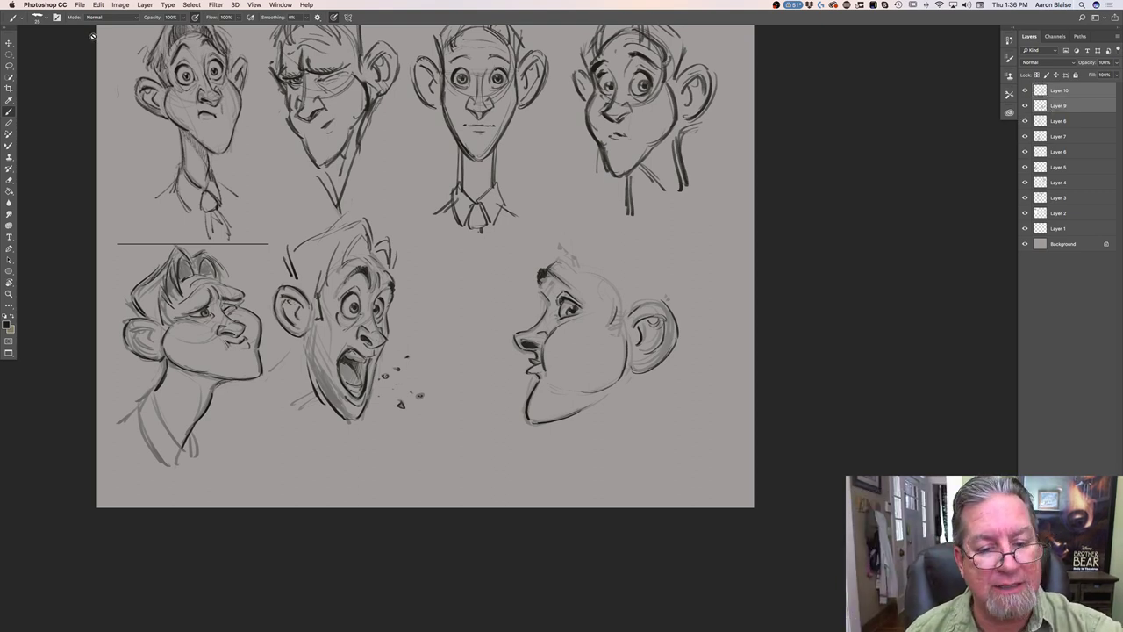
{"action": "left_click", "coordinate": [97, 5]}
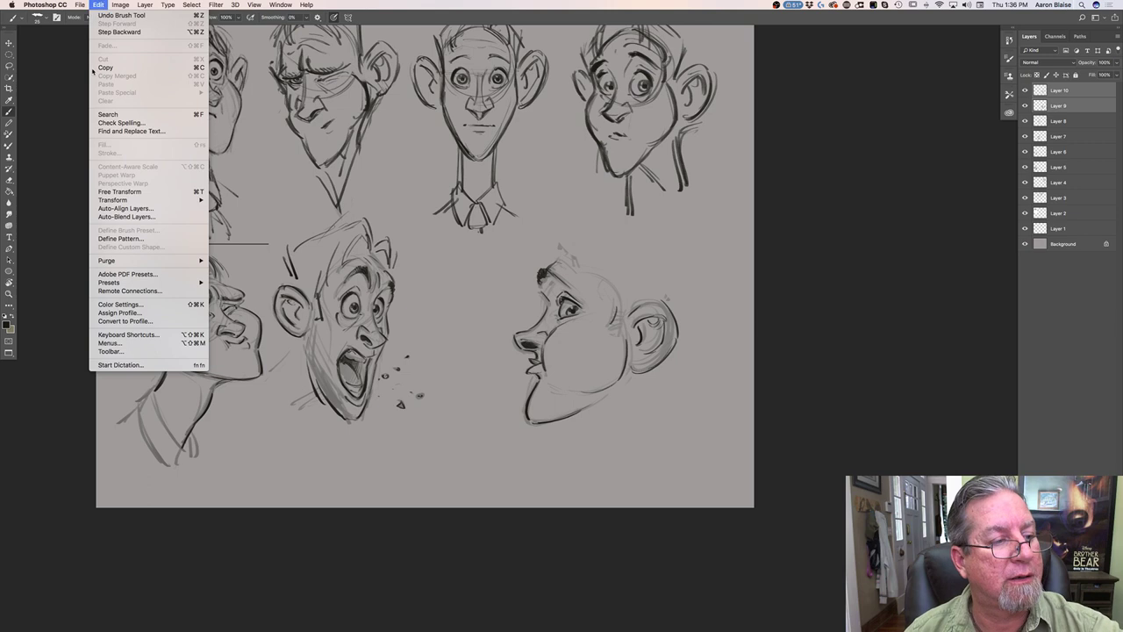
{"action": "left_click", "coordinate": [114, 197]}
{"action": "left_click_drag", "start_coordinate": [678, 423], "coordinate": [631, 366]}
{"action": "mouse_move", "coordinate": [561, 342]}
{"action": "left_mouse_down"}
{"action": "mouse_move", "coordinate": [474, 332]}
{"action": "mouse_move", "coordinate": [449, 351]}
{"action": "left_mouse_up"}
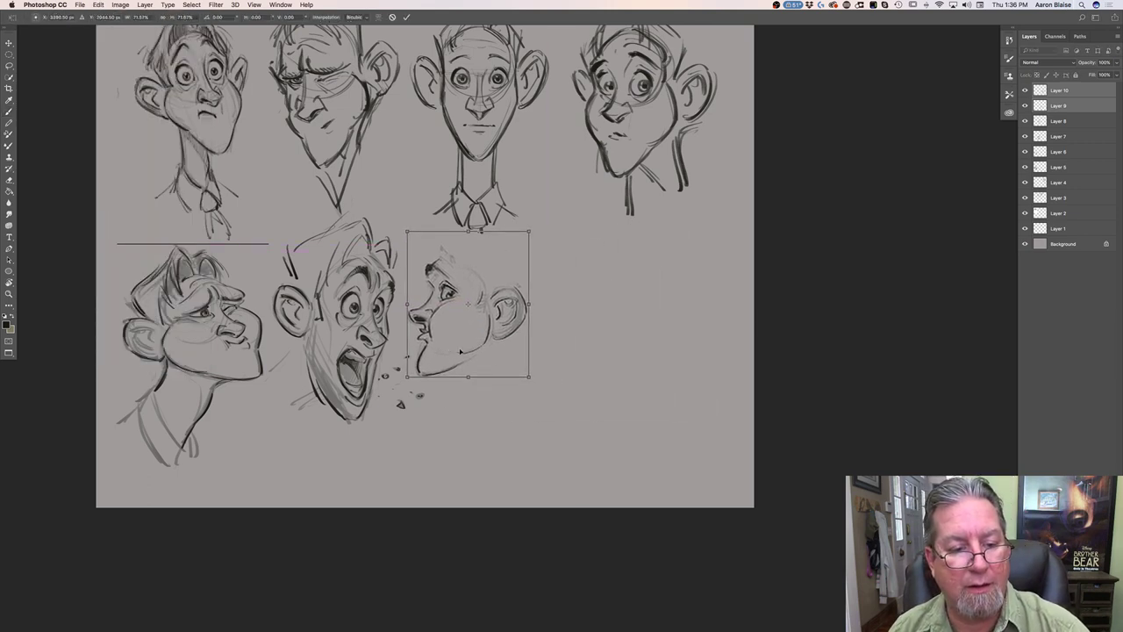
{"action": "left_click_drag", "start_coordinate": [529, 378], "coordinate": [534, 384]}
{"action": "key", "text": "Return"}
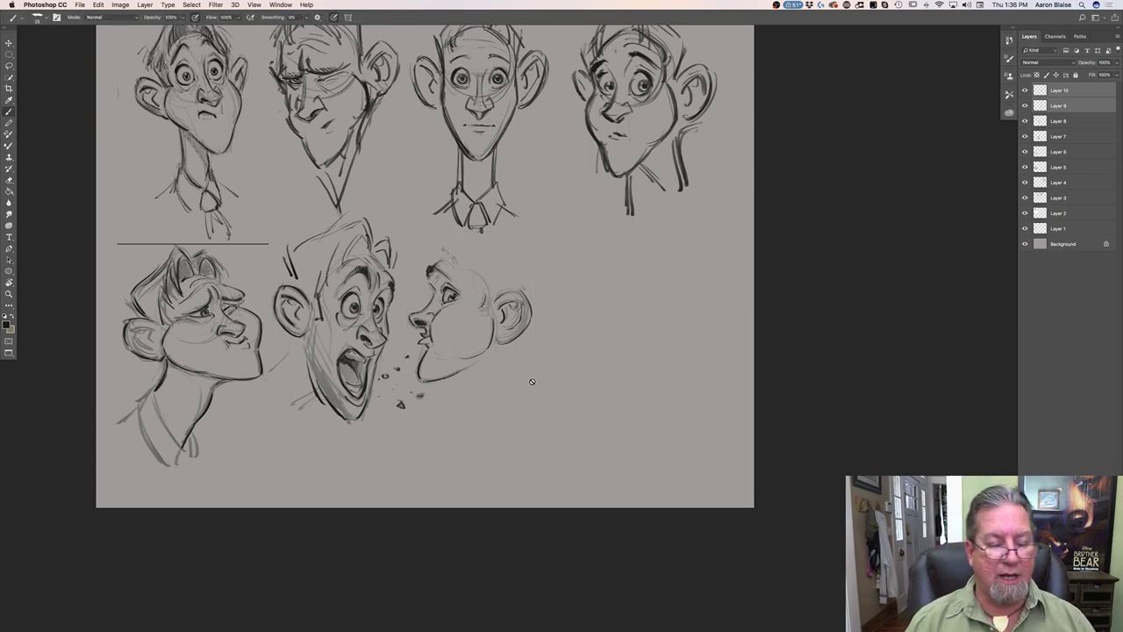
Switch to TVPaint Animation, open the Cat dialogue test project and play back its cat animation
{"action": "mouse_move", "coordinate": [436, 621]}
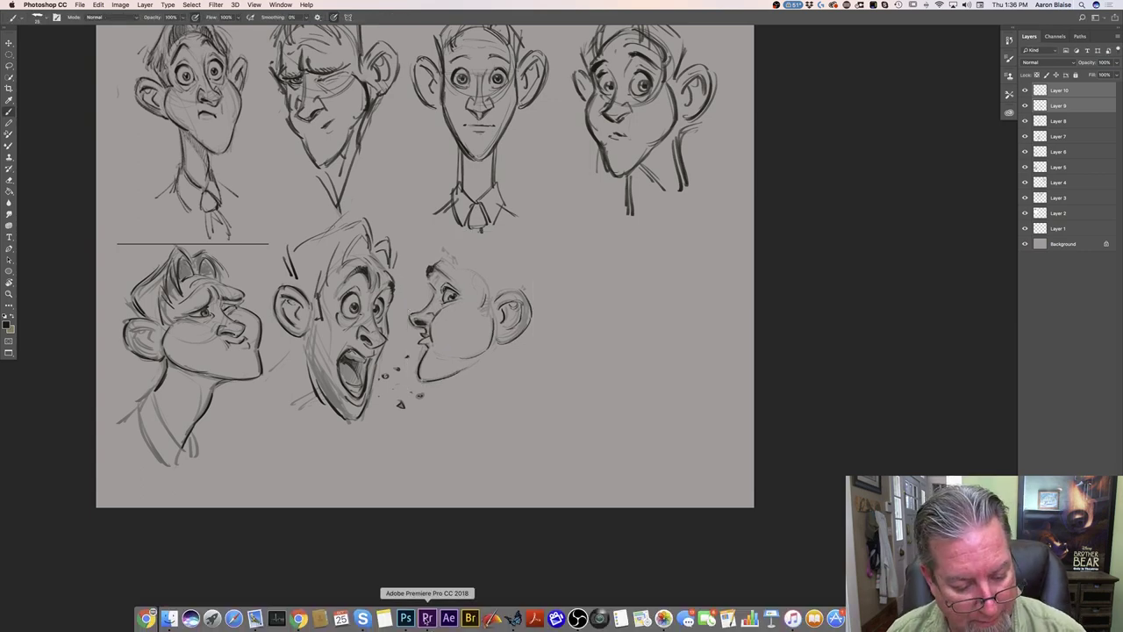
{"action": "left_click", "coordinate": [513, 618]}
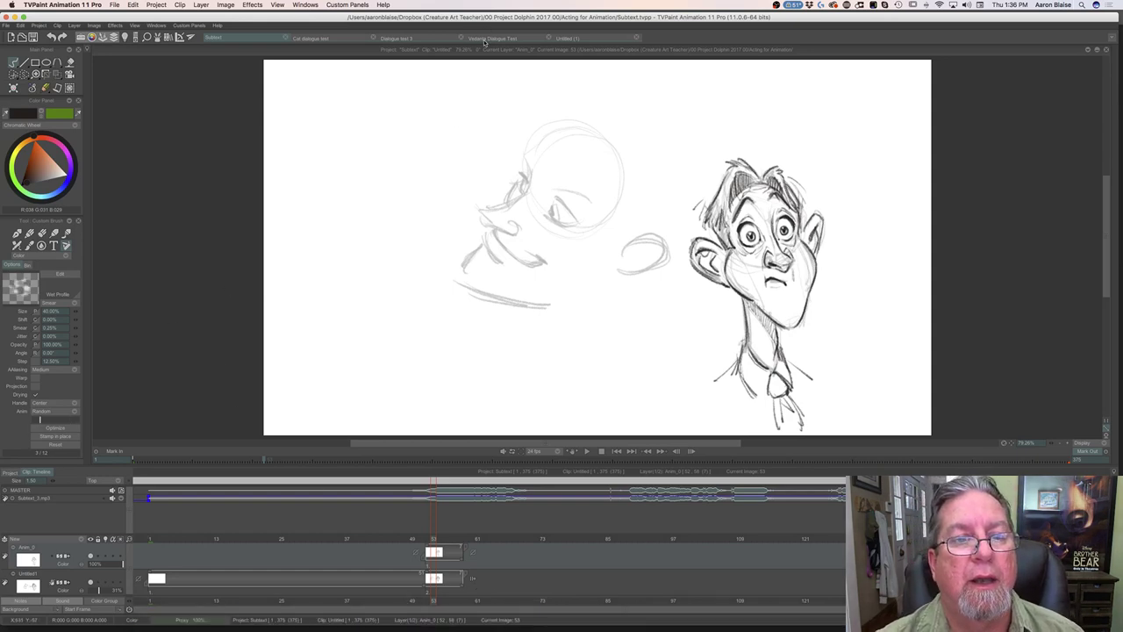
{"action": "left_click", "coordinate": [348, 40]}
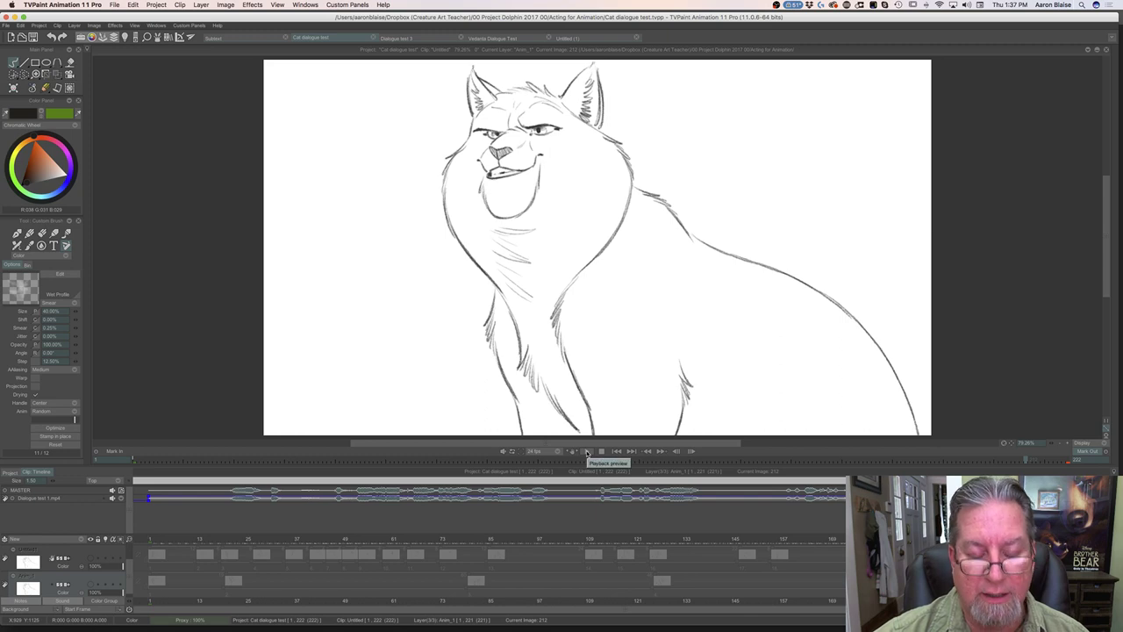
{"action": "left_click", "coordinate": [586, 452]}
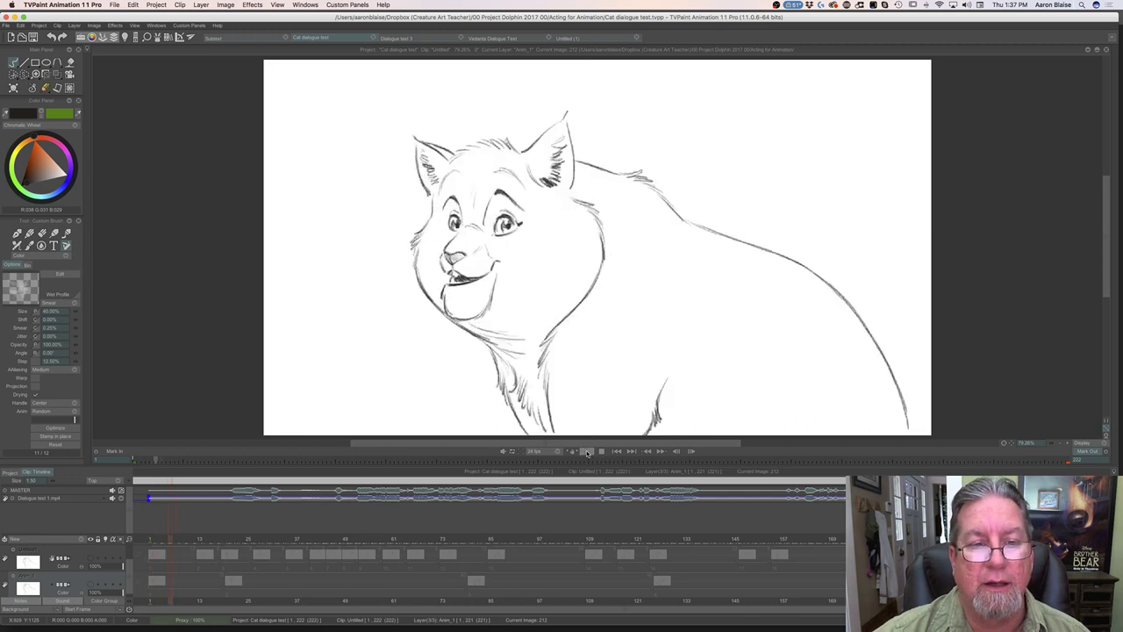
{"action": "left_click", "coordinate": [601, 451]}
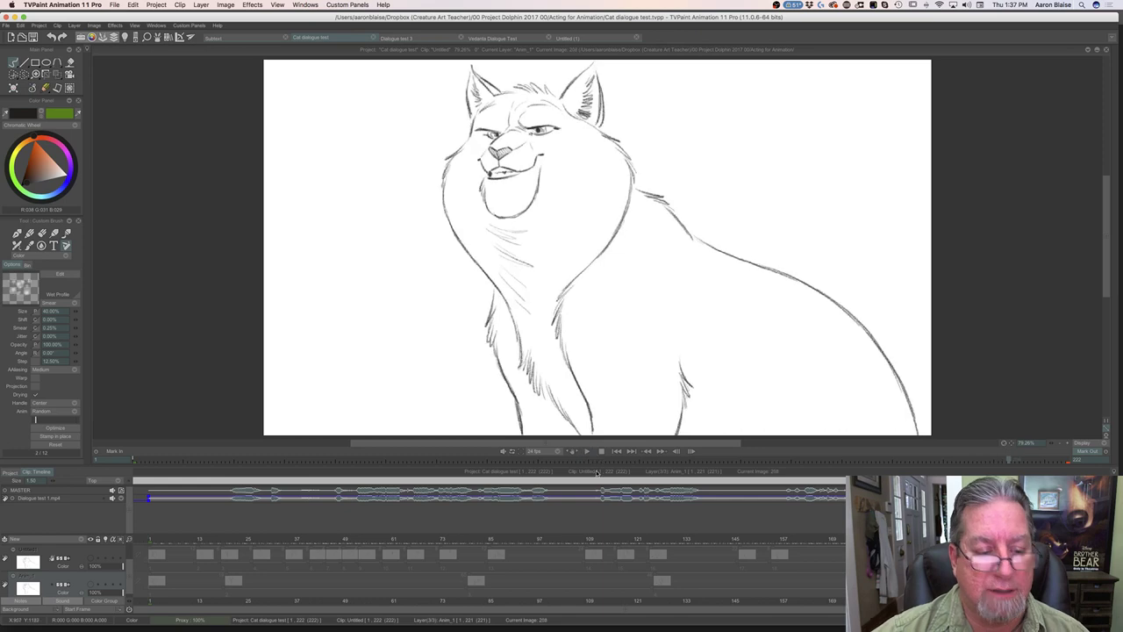
Show the rough drawing layer instead of the clean animation and scrub through its key poses to around frame 25
{"action": "scroll", "coordinate": [130, 572], "scroll_direction": "up", "scroll_amount": 2}
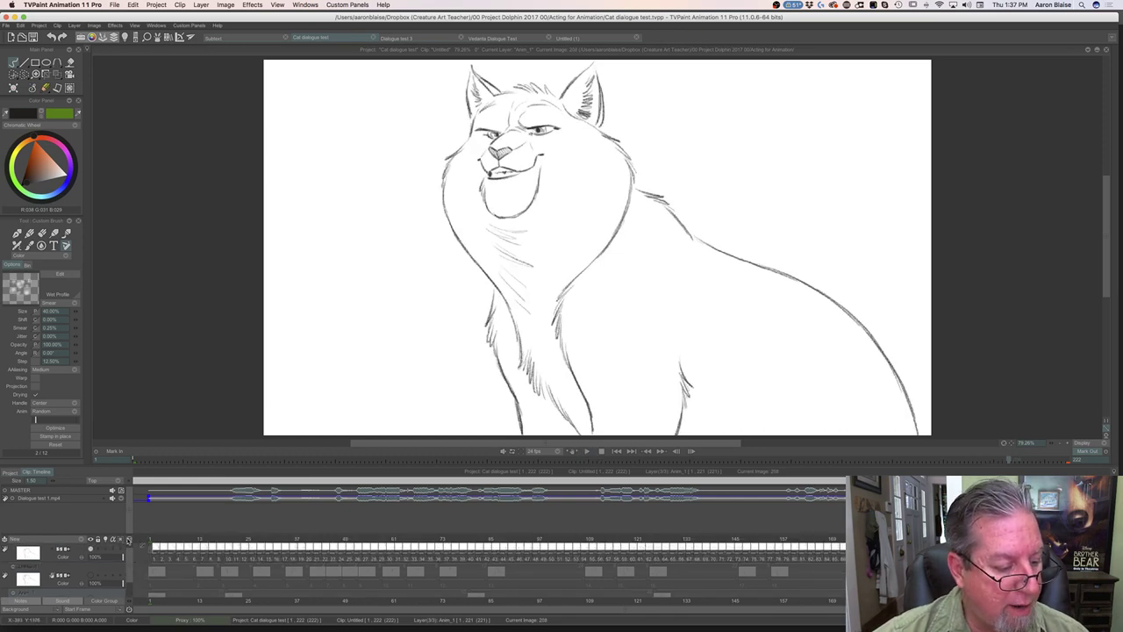
{"action": "left_click", "coordinate": [88, 579]}
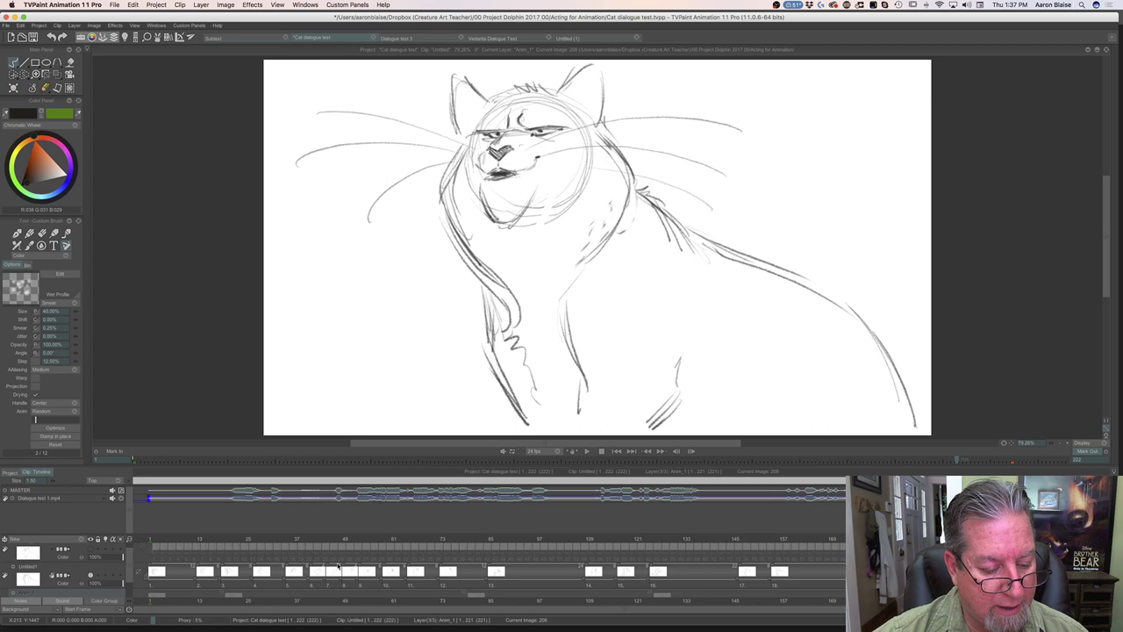
{"action": "left_click", "coordinate": [333, 540]}
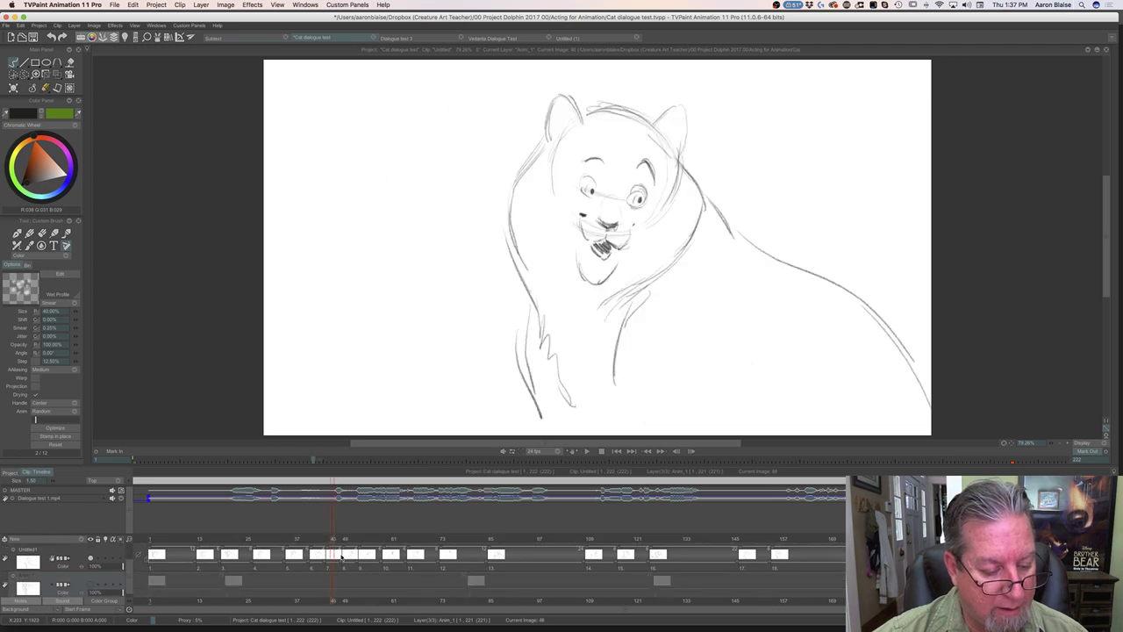
{"action": "left_click_drag", "start_coordinate": [332, 541], "coordinate": [249, 539]}
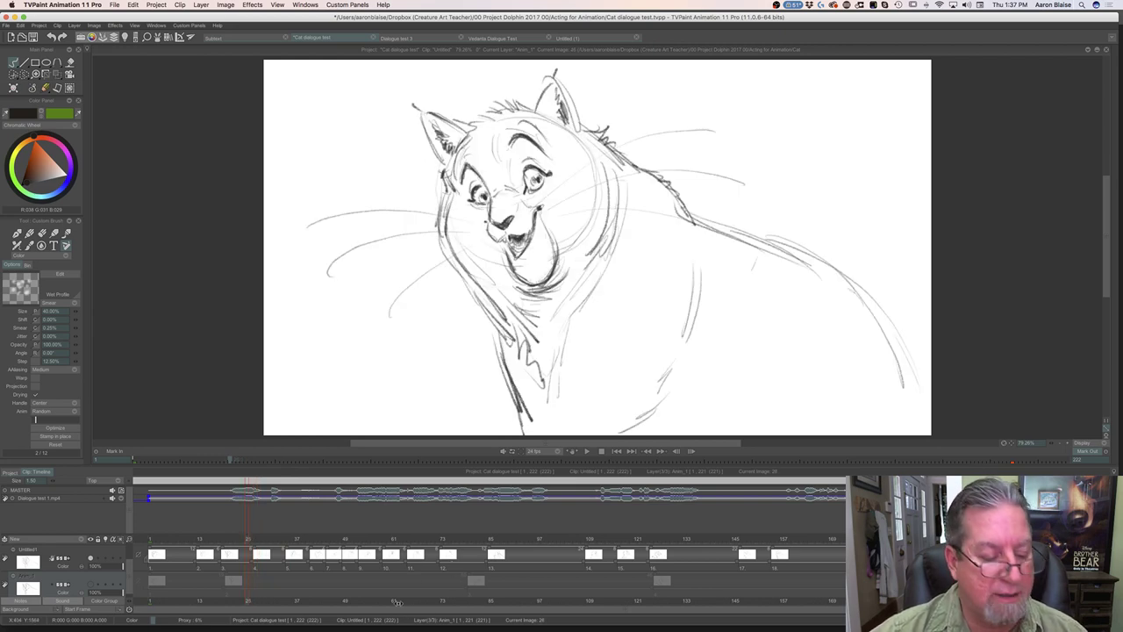
Turn on the rough layer's light table, raise the neighbouring images' opacity and display three previous and five following drawings
{"action": "left_click", "coordinate": [121, 558]}
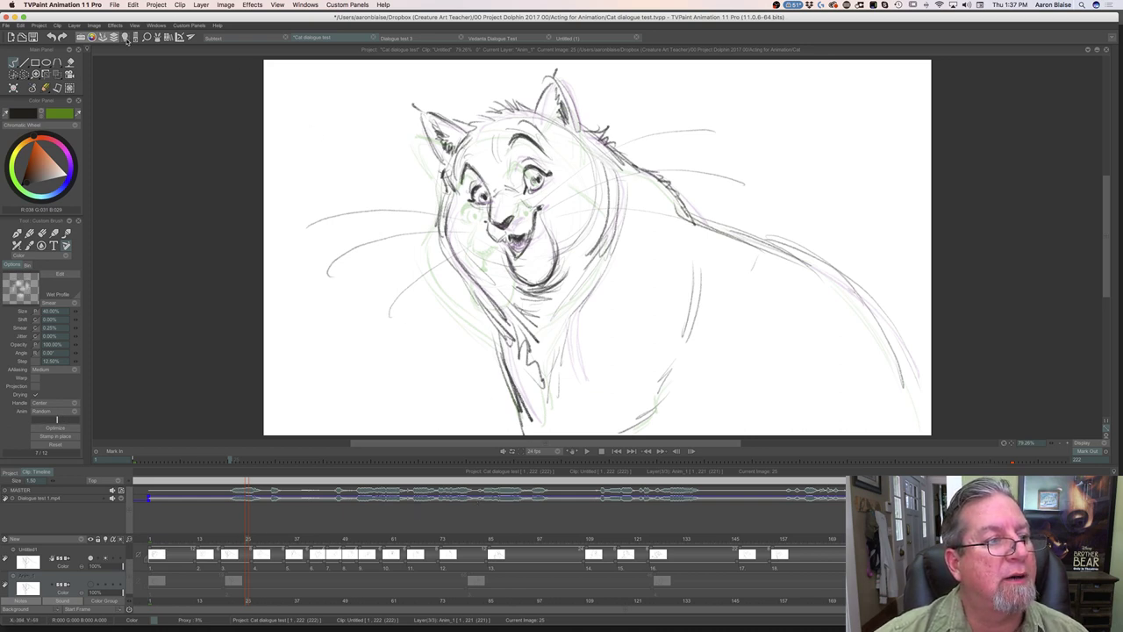
{"action": "left_click", "coordinate": [125, 38]}
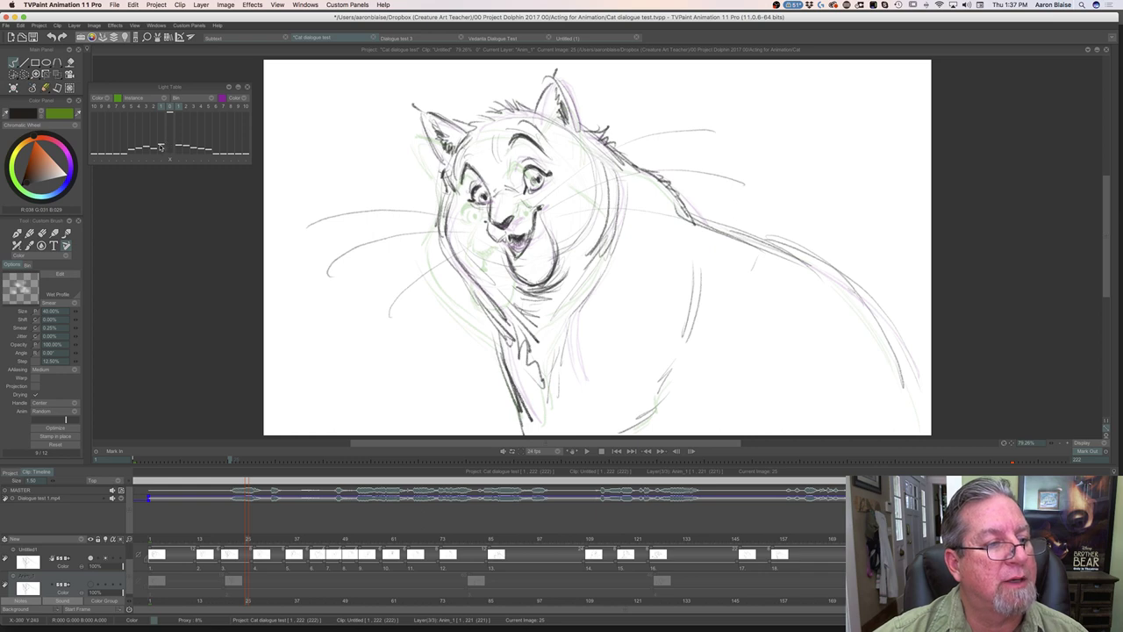
{"action": "left_click_drag", "start_coordinate": [161, 143], "coordinate": [175, 138]}
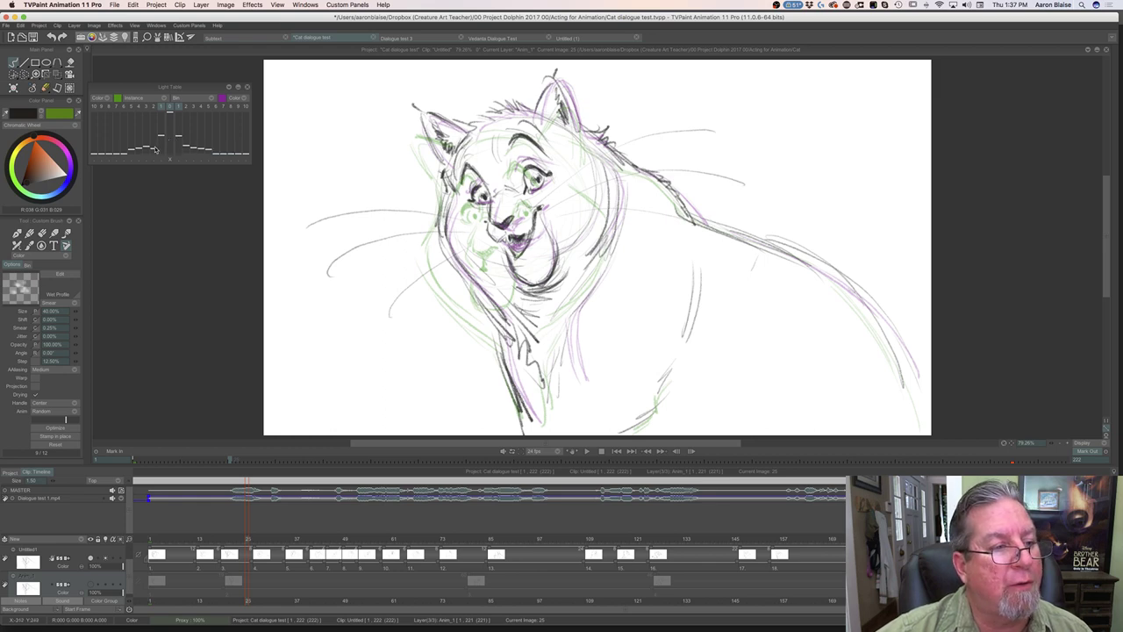
{"action": "left_click_drag", "start_coordinate": [154, 149], "coordinate": [151, 107]}
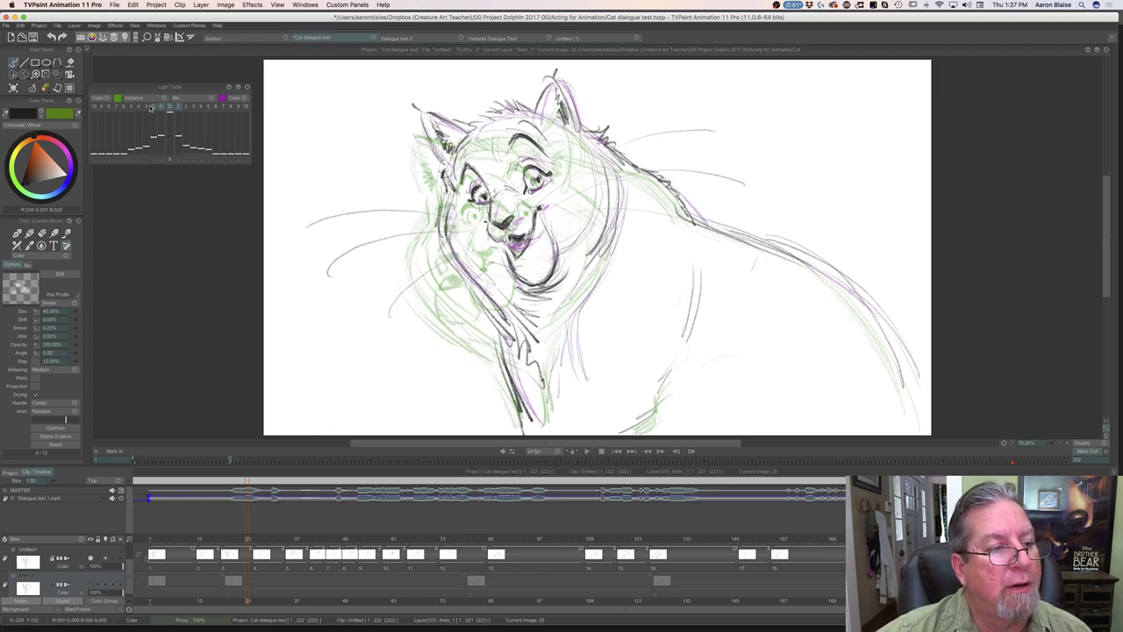
{"action": "left_click", "coordinate": [146, 107]}
{"action": "mouse_move", "coordinate": [146, 146]}
{"action": "left_mouse_down"}
{"action": "mouse_move", "coordinate": [185, 137]}
{"action": "mouse_move", "coordinate": [187, 110]}
{"action": "mouse_move", "coordinate": [207, 107]}
{"action": "left_mouse_up"}
{"action": "left_click_drag", "start_coordinate": [187, 147], "coordinate": [208, 149]}
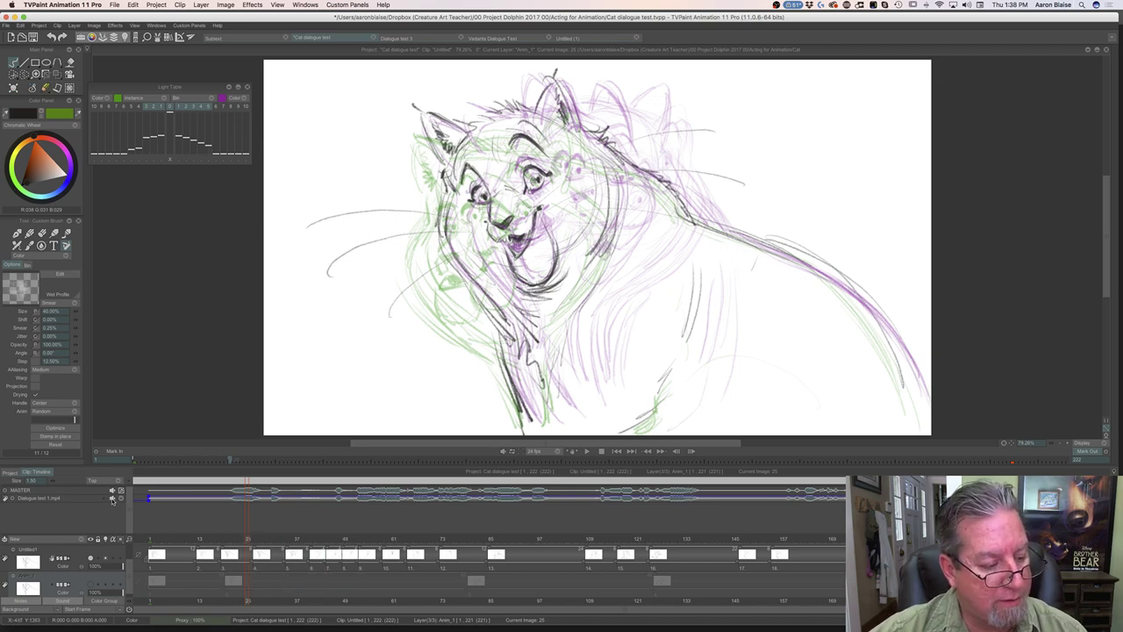
Mute the dialogue audio track, move to frame 21 and limit the light table to one previous and one following drawing
{"action": "left_click", "coordinate": [111, 499]}
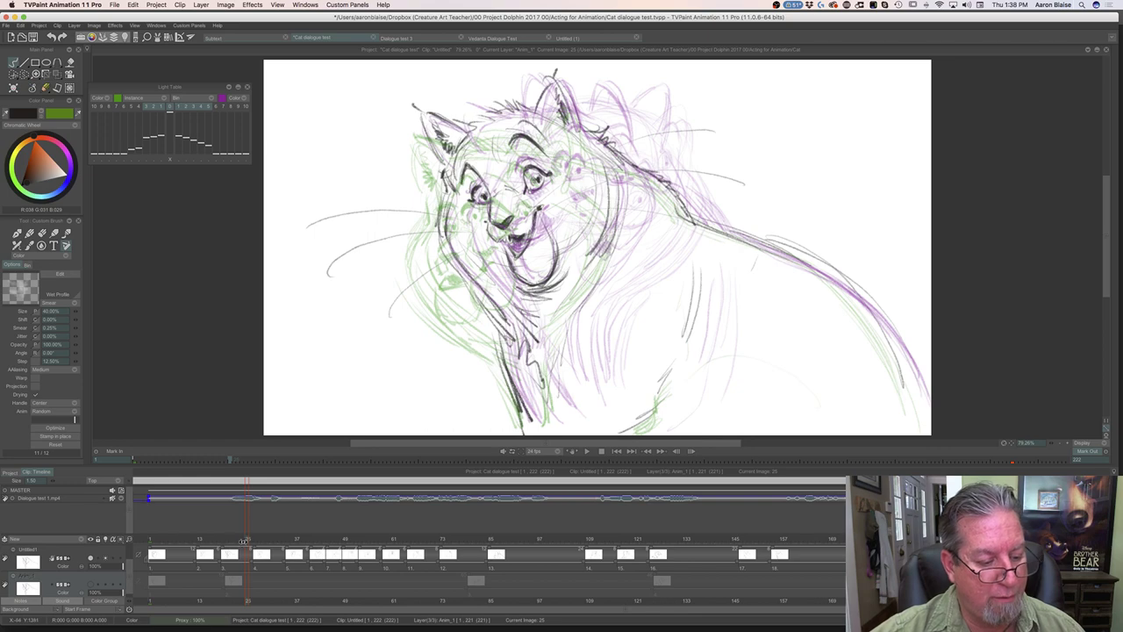
{"action": "mouse_move", "coordinate": [247, 540]}
{"action": "left_mouse_down"}
{"action": "mouse_move", "coordinate": [704, 552]}
{"action": "mouse_move", "coordinate": [710, 542]}
{"action": "mouse_move", "coordinate": [233, 537]}
{"action": "mouse_move", "coordinate": [239, 527]}
{"action": "left_mouse_up"}
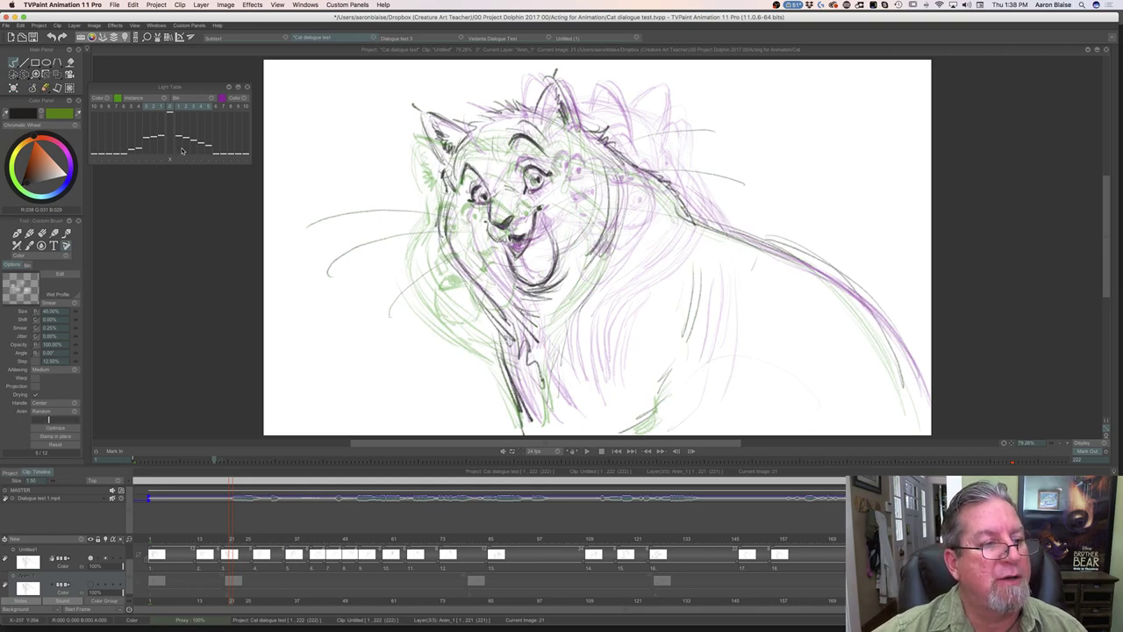
{"action": "left_click_drag", "start_coordinate": [185, 107], "coordinate": [139, 107]}
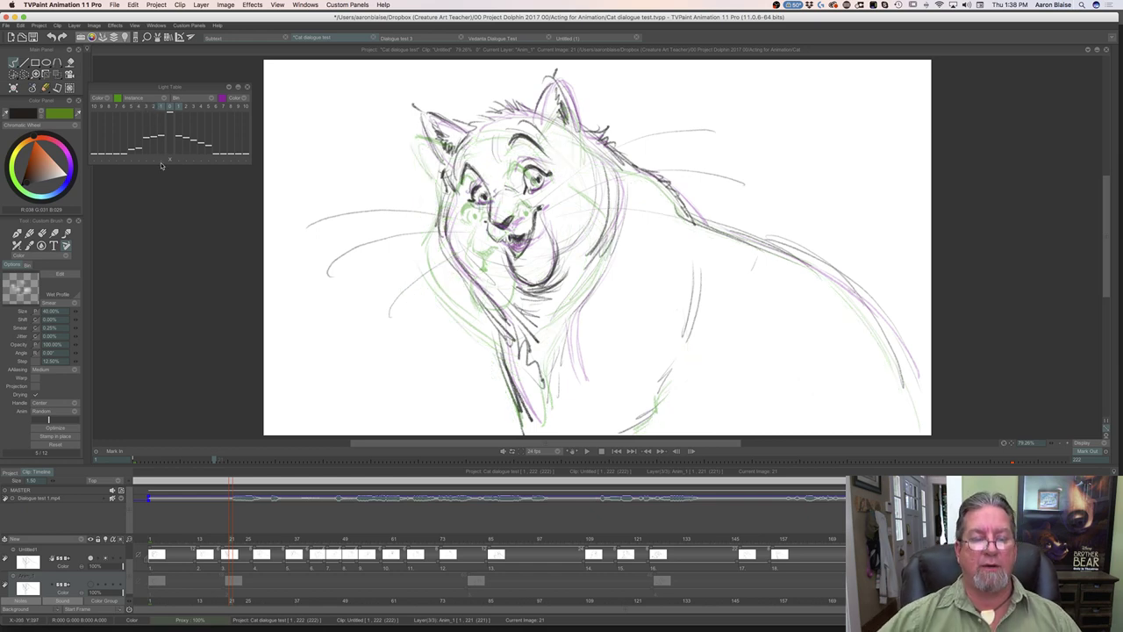
{"action": "left_click_drag", "start_coordinate": [232, 540], "coordinate": [438, 546]}
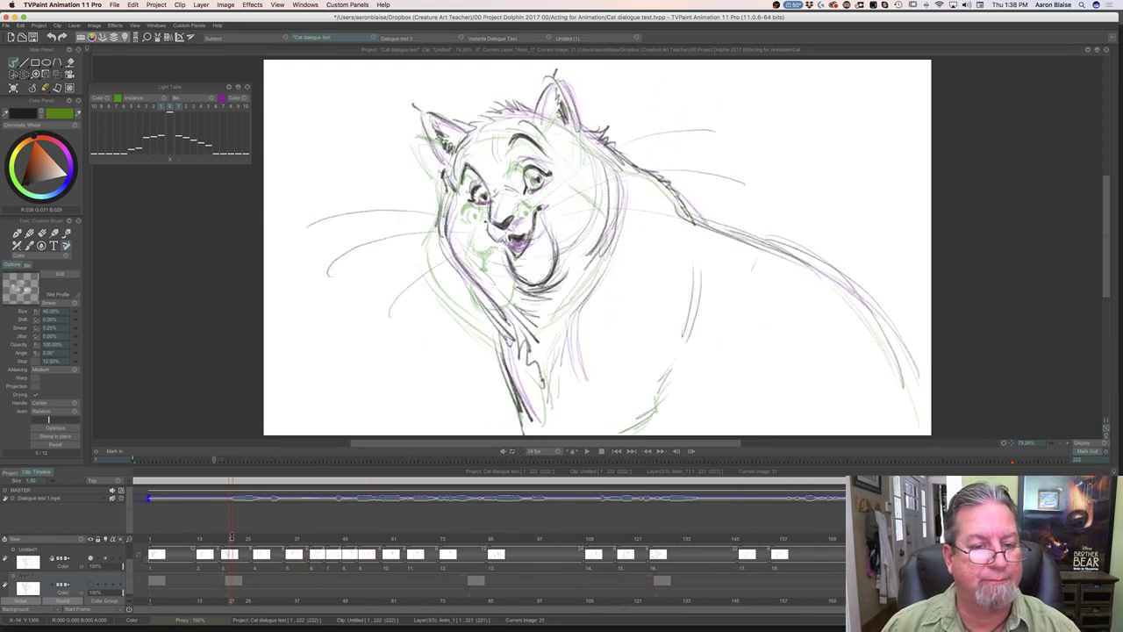
Hide the rough layer, show the clean animation layer with its light table on, and scrub through its frames
{"action": "left_click", "coordinate": [105, 559]}
{"action": "left_click_drag", "start_coordinate": [129, 569], "coordinate": [128, 543]}
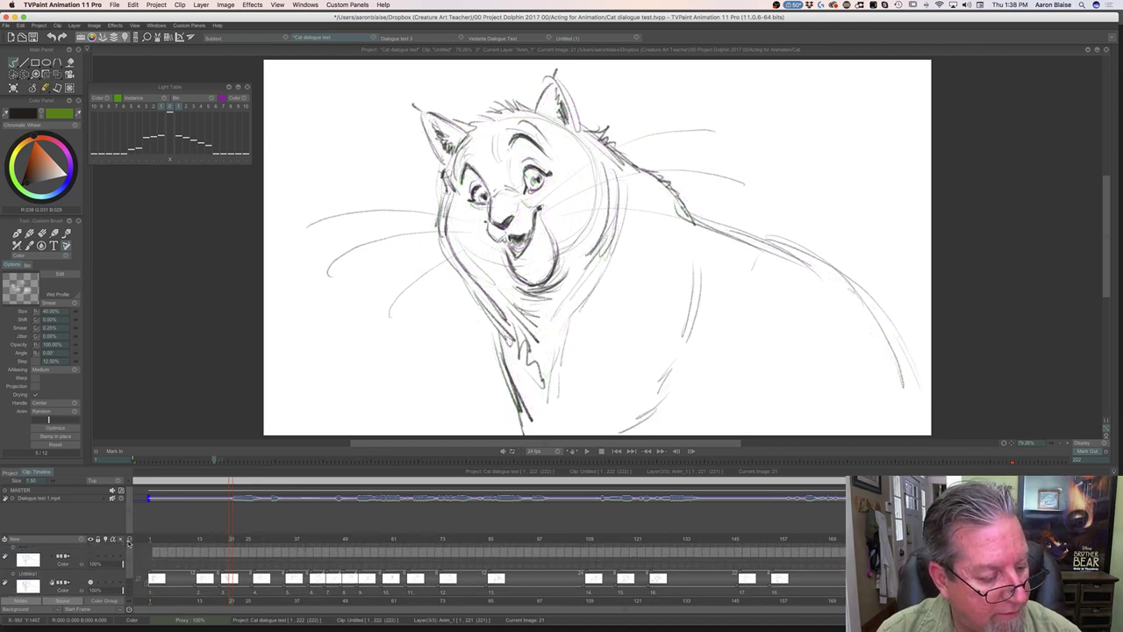
{"action": "left_click", "coordinate": [90, 582]}
{"action": "left_click", "coordinate": [91, 556]}
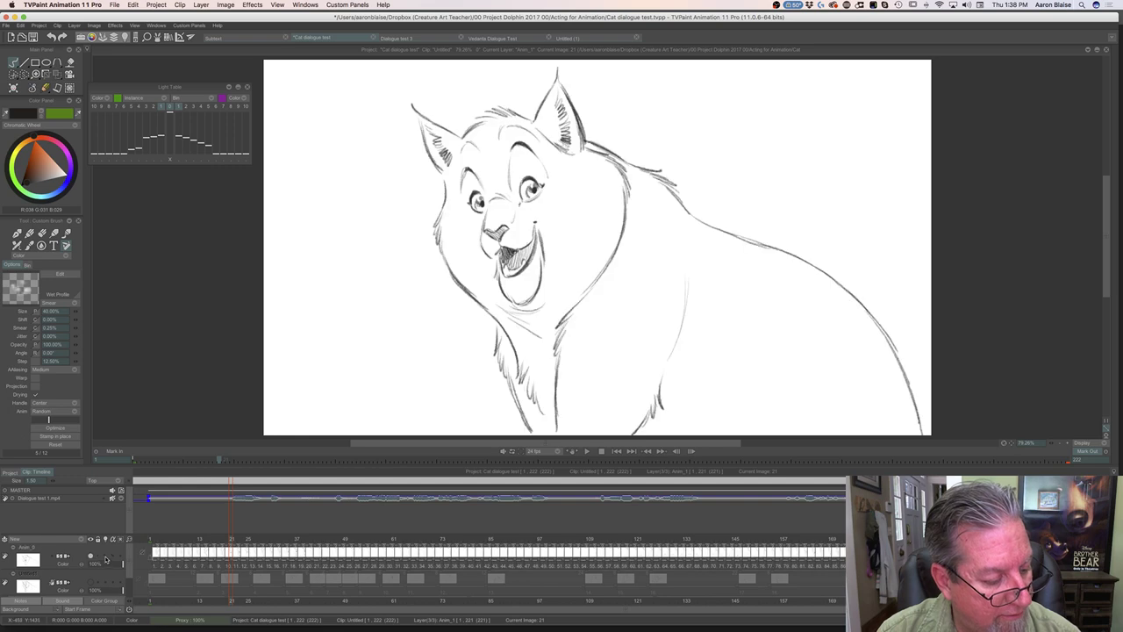
{"action": "left_click", "coordinate": [106, 556]}
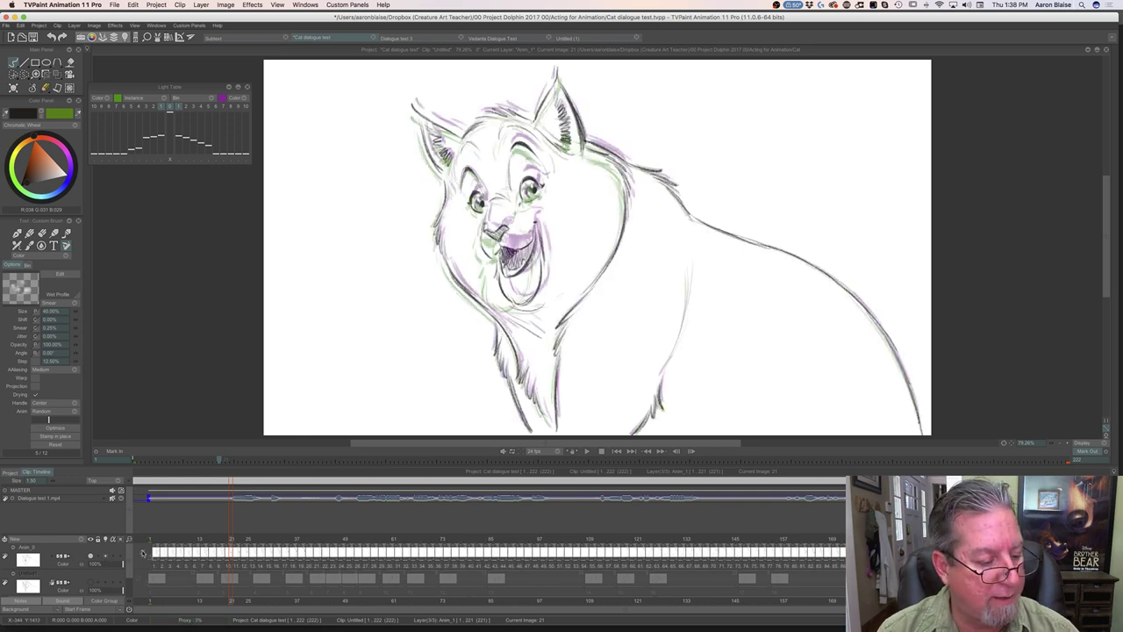
{"action": "left_click_drag", "start_coordinate": [232, 541], "coordinate": [324, 545]}
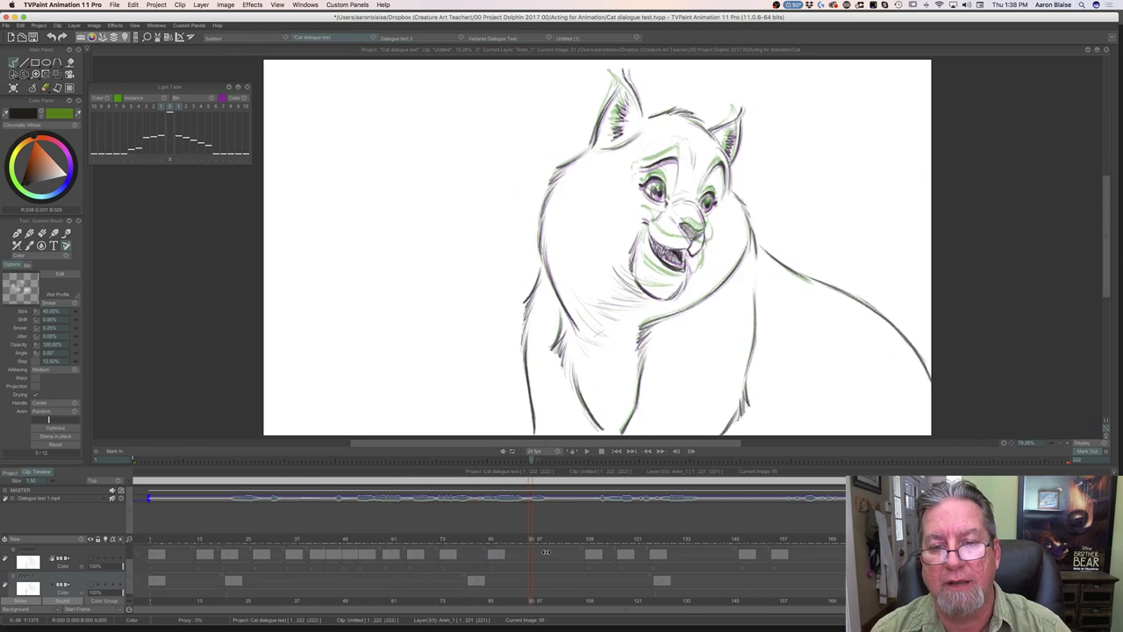
{"action": "mouse_move", "coordinate": [700, 551]}
{"action": "left_mouse_down"}
{"action": "mouse_move", "coordinate": [593, 551]}
{"action": "mouse_move", "coordinate": [682, 554]}
{"action": "left_mouse_up"}
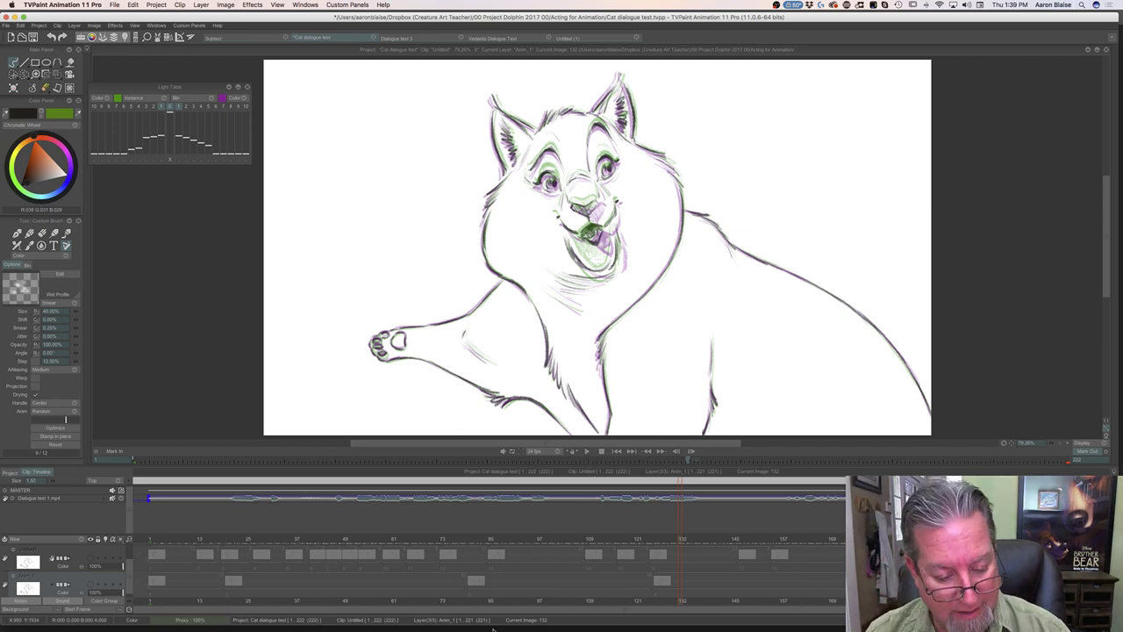
Switch back to Photoshop and add a new layer above Layer 10
{"action": "mouse_move", "coordinate": [482, 619]}
{"action": "left_click", "coordinate": [405, 619]}
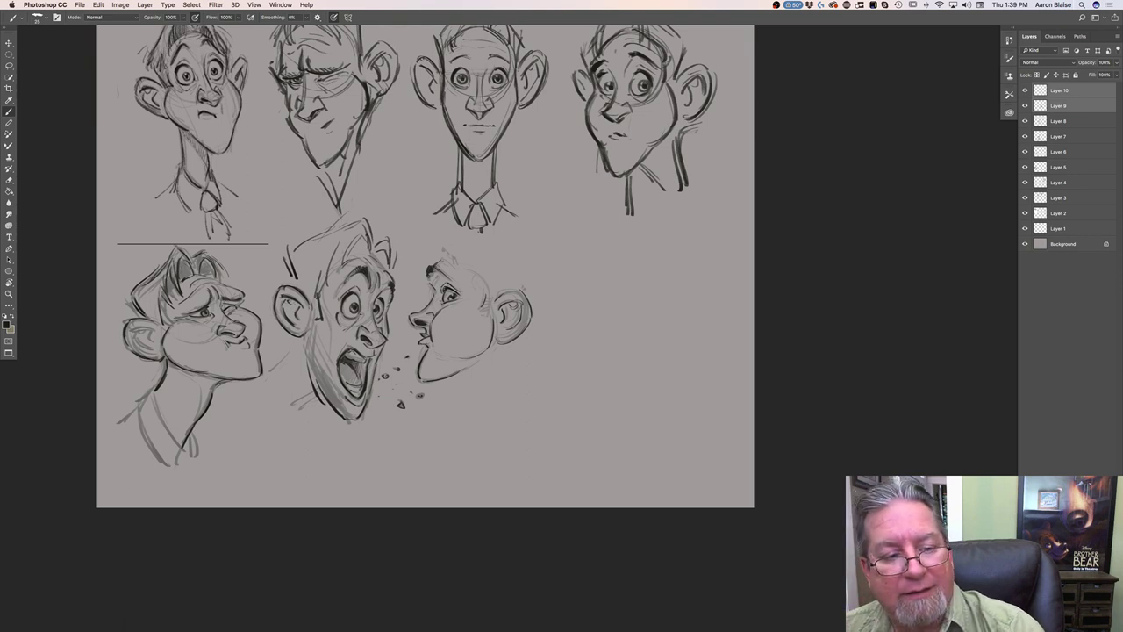
{"action": "key", "text": "super+shift+alt+n"}
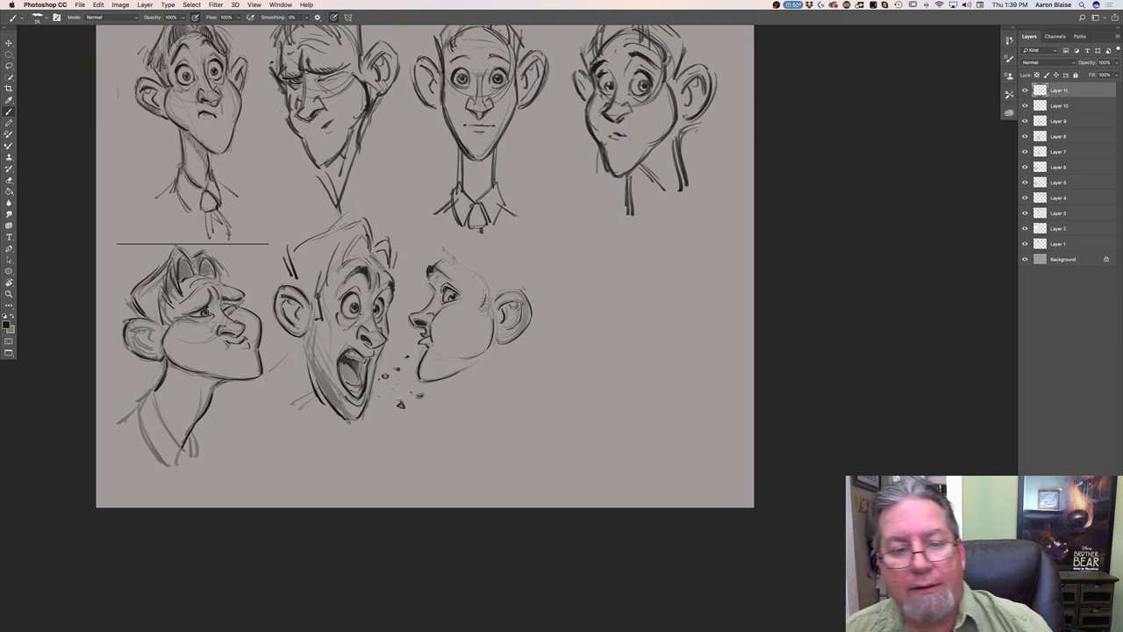
Sketch a loose construction circle for a new head in the empty area beside the profile head, with a slanted guideline across it
{"action": "key", "text": "super+equal"}
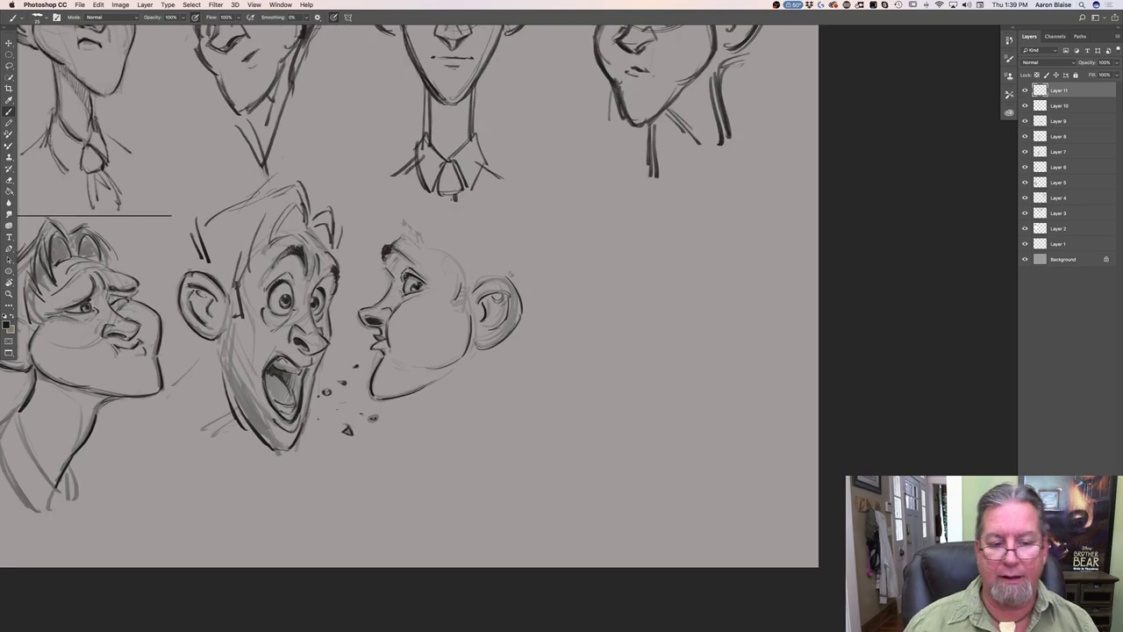
{"action": "key", "text": "super+equal"}
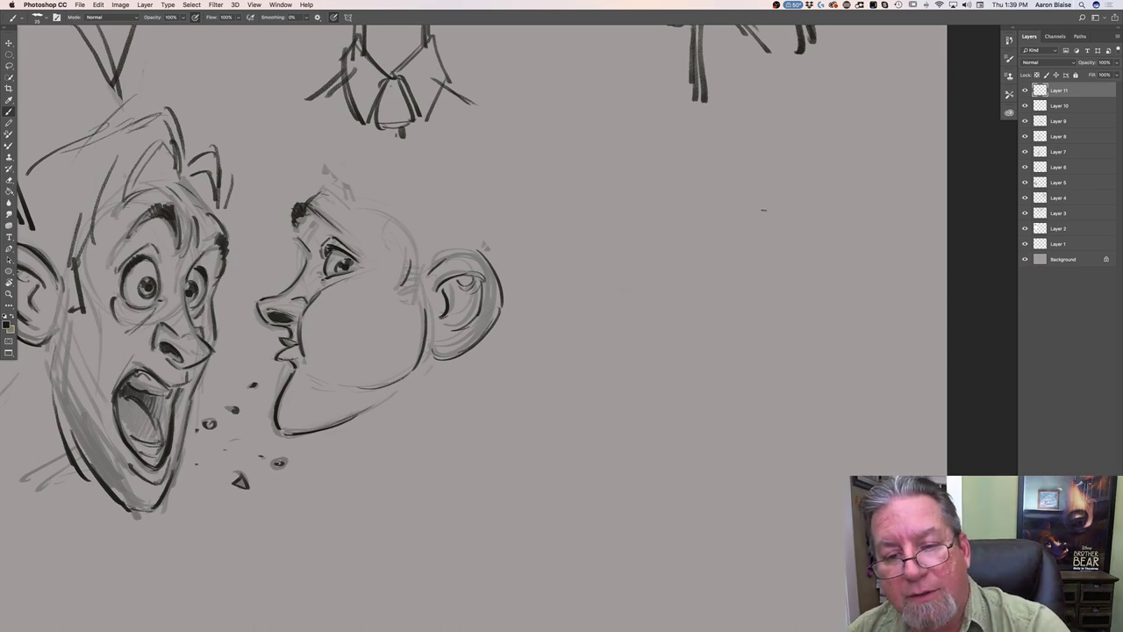
{"action": "mouse_move", "coordinate": [701, 201]}
{"action": "left_mouse_down"}
{"action": "mouse_move", "coordinate": [702, 325]}
{"action": "mouse_move", "coordinate": [805, 219]}
{"action": "mouse_move", "coordinate": [794, 331]}
{"action": "mouse_move", "coordinate": [676, 285]}
{"action": "left_mouse_up"}
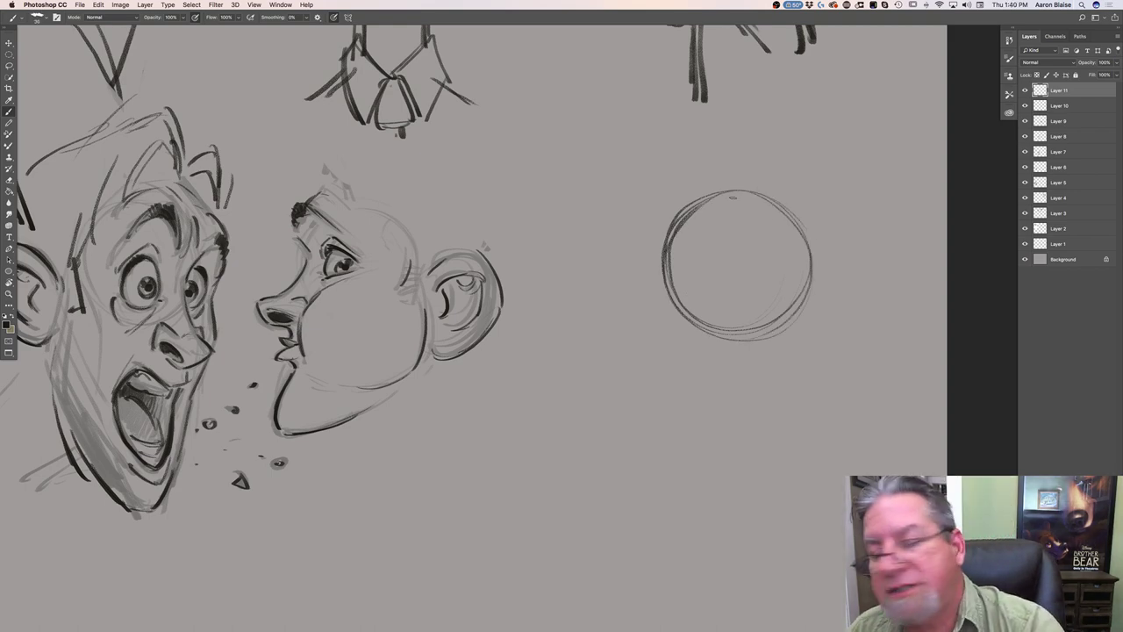
{"action": "left_click_drag", "start_coordinate": [783, 204], "coordinate": [707, 207]}
{"action": "left_click_drag", "start_coordinate": [660, 238], "coordinate": [698, 331]}
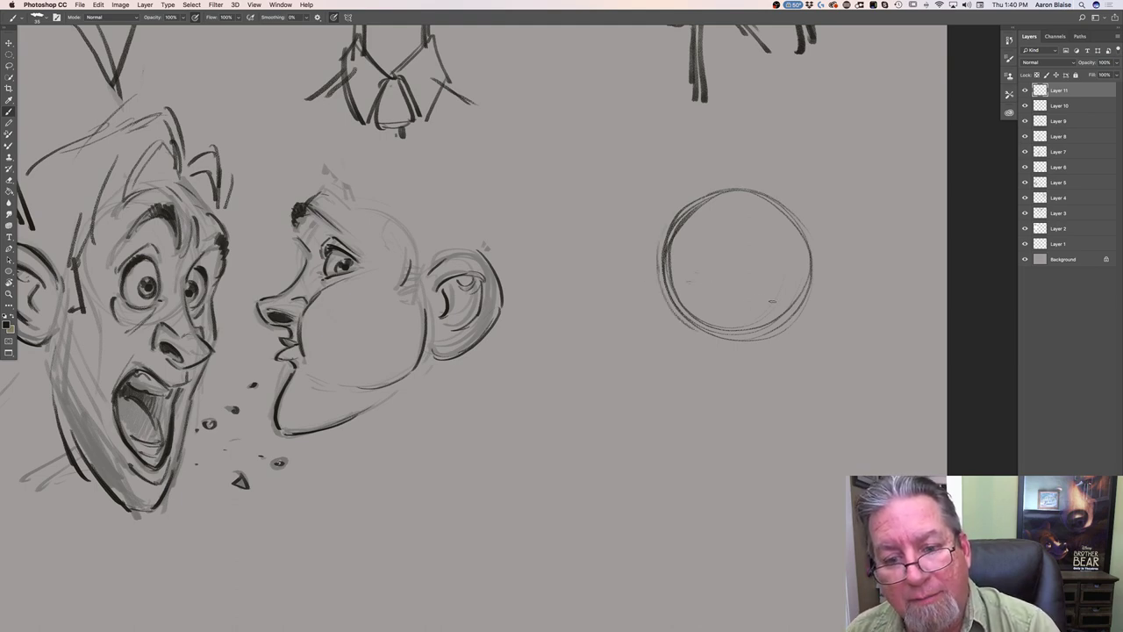
{"action": "left_click_drag", "start_coordinate": [654, 270], "coordinate": [755, 298]}
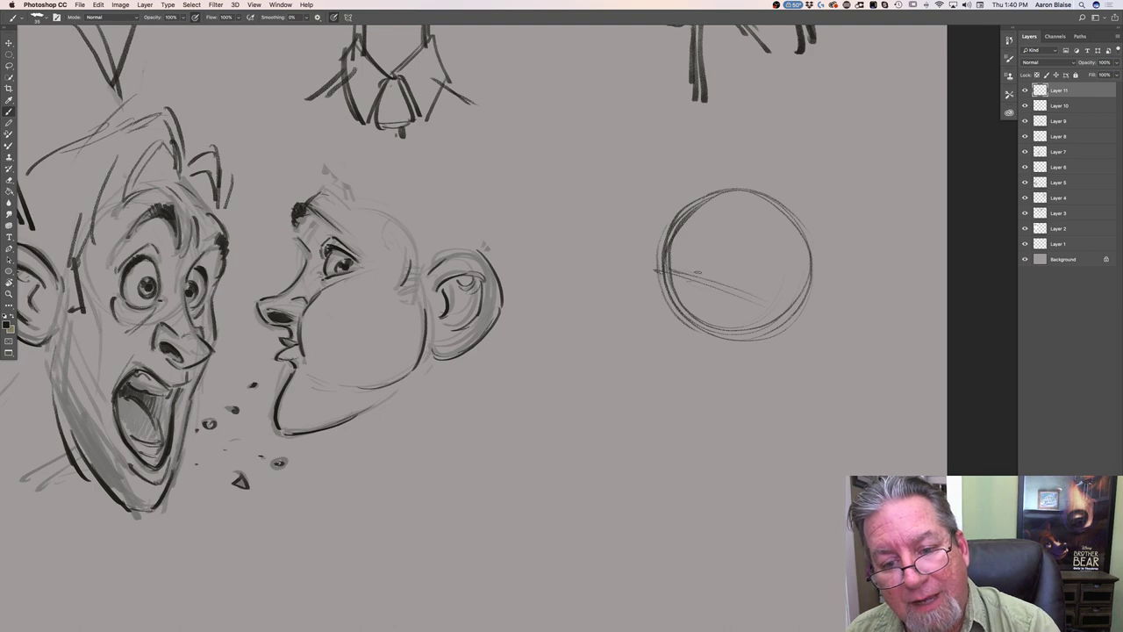
Sketch the bulging cheeks and wide, heavy jaw around and below the construction circle of the new head
{"action": "mouse_move", "coordinate": [653, 257]}
{"action": "left_mouse_down"}
{"action": "mouse_move", "coordinate": [606, 293]}
{"action": "mouse_move", "coordinate": [612, 341]}
{"action": "mouse_move", "coordinate": [647, 368]}
{"action": "left_mouse_up"}
{"action": "left_click_drag", "start_coordinate": [816, 305], "coordinate": [823, 377]}
{"action": "left_click_drag", "start_coordinate": [822, 377], "coordinate": [749, 395]}
{"action": "mouse_move", "coordinate": [628, 346]}
{"action": "left_mouse_down"}
{"action": "mouse_move", "coordinate": [618, 379]}
{"action": "mouse_move", "coordinate": [640, 420]}
{"action": "mouse_move", "coordinate": [746, 409]}
{"action": "mouse_move", "coordinate": [616, 414]}
{"action": "mouse_move", "coordinate": [730, 416]}
{"action": "left_mouse_up"}
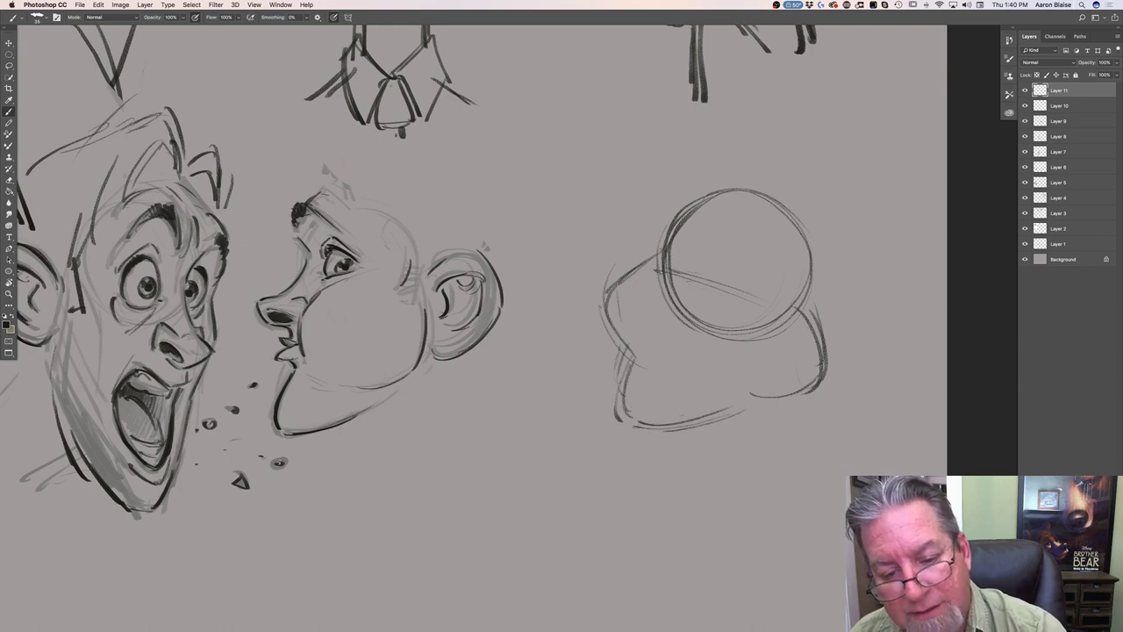
{"action": "mouse_move", "coordinate": [650, 270]}
{"action": "left_mouse_down"}
{"action": "mouse_move", "coordinate": [604, 305]}
{"action": "mouse_move", "coordinate": [628, 354]}
{"action": "mouse_move", "coordinate": [609, 430]}
{"action": "left_mouse_up"}
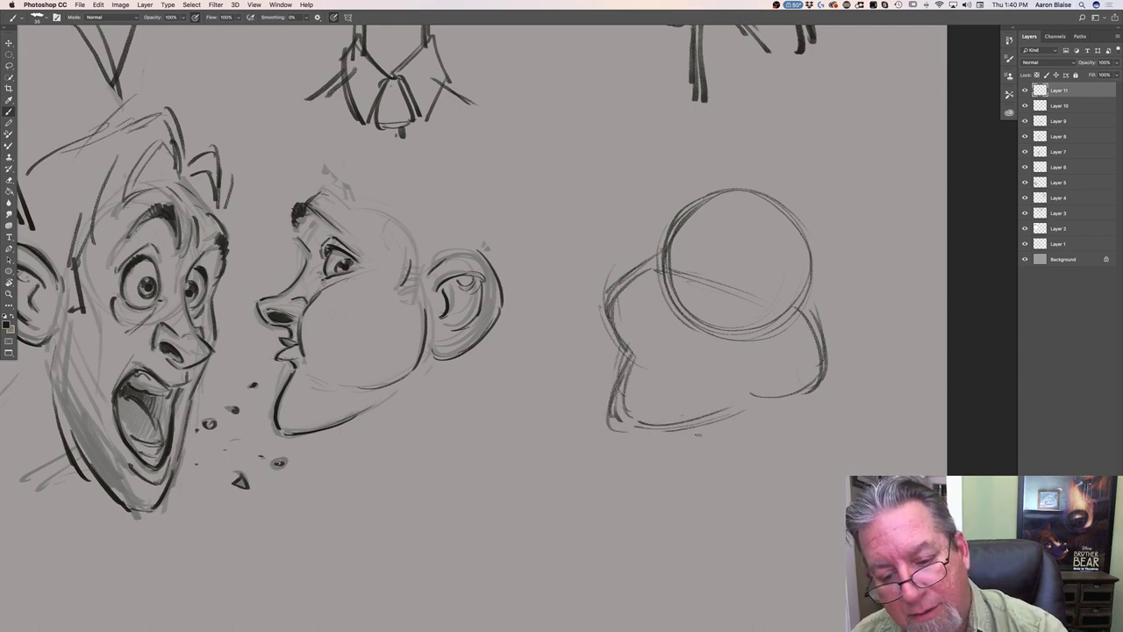
{"action": "left_click_drag", "start_coordinate": [814, 322], "coordinate": [730, 417]}
{"action": "left_click_drag", "start_coordinate": [798, 405], "coordinate": [616, 430]}
Rough in two sloping brow lines meeting in a crease inside the circle, and erase the circle's lower edge
{"action": "mouse_move", "coordinate": [654, 316]}
{"action": "left_mouse_down"}
{"action": "mouse_move", "coordinate": [721, 347]}
{"action": "mouse_move", "coordinate": [660, 313]}
{"action": "left_mouse_up"}
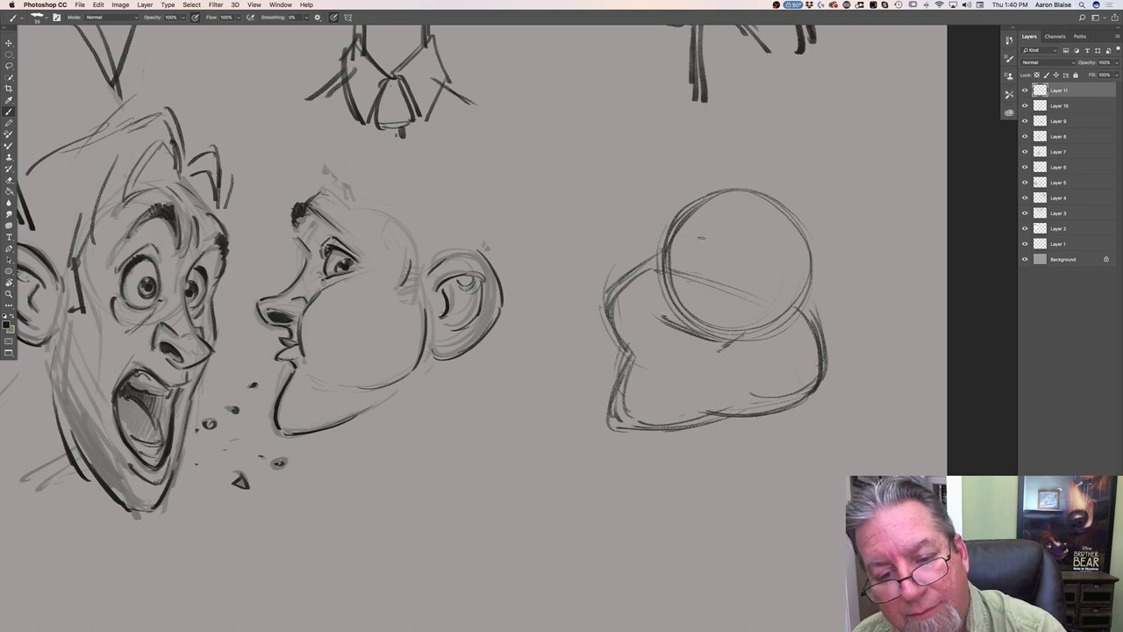
{"action": "left_click_drag", "start_coordinate": [742, 265], "coordinate": [784, 284]}
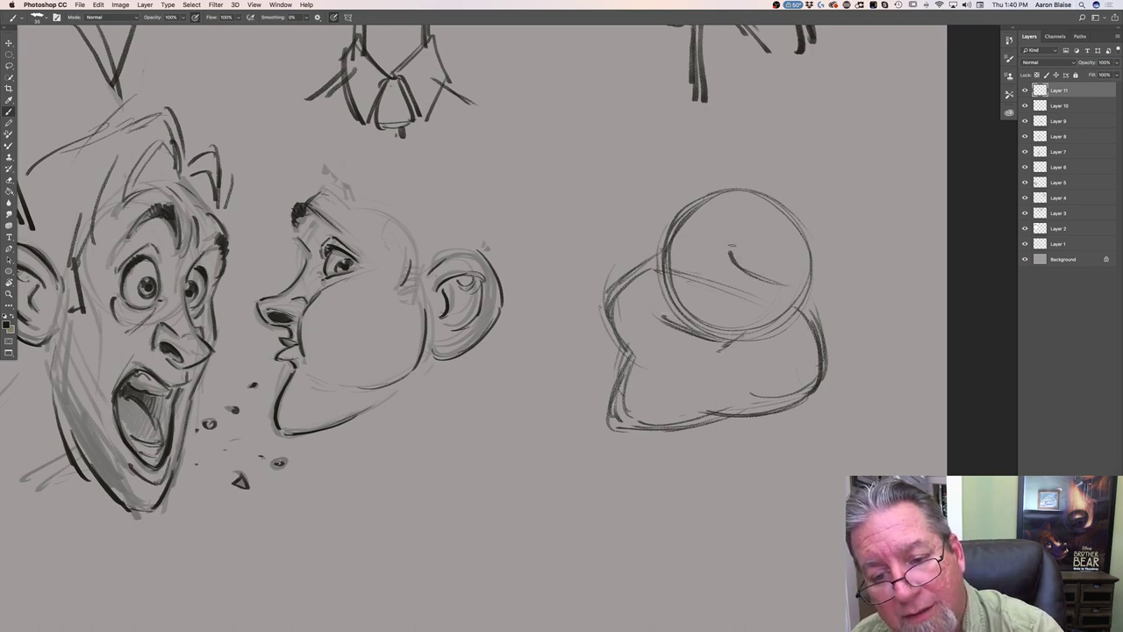
{"action": "mouse_move", "coordinate": [742, 226]}
{"action": "left_mouse_down"}
{"action": "mouse_move", "coordinate": [702, 250]}
{"action": "mouse_move", "coordinate": [707, 232]}
{"action": "mouse_move", "coordinate": [708, 270]}
{"action": "mouse_move", "coordinate": [715, 258]}
{"action": "mouse_move", "coordinate": [694, 292]}
{"action": "mouse_move", "coordinate": [653, 320]}
{"action": "mouse_move", "coordinate": [734, 344]}
{"action": "mouse_move", "coordinate": [694, 318]}
{"action": "mouse_move", "coordinate": [749, 344]}
{"action": "mouse_move", "coordinate": [745, 324]}
{"action": "mouse_move", "coordinate": [775, 358]}
{"action": "left_mouse_up"}
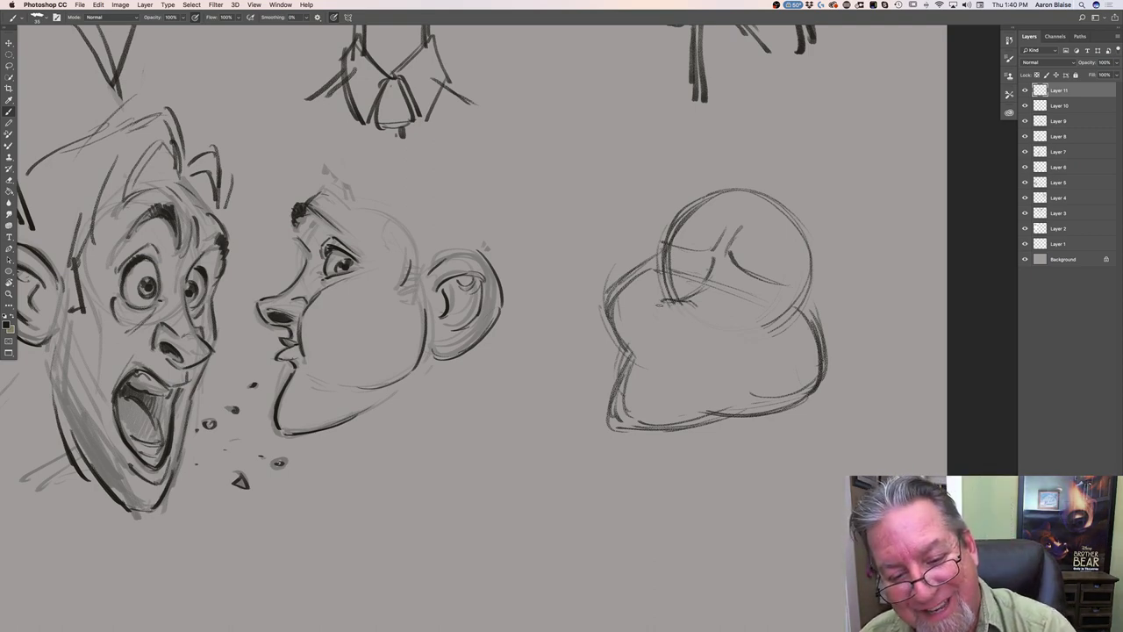
Sketch a blocky nose with a dark nostril below the brow crease and darken both worried brow lines
{"action": "mouse_move", "coordinate": [663, 309]}
{"action": "left_mouse_down"}
{"action": "mouse_move", "coordinate": [668, 329]}
{"action": "mouse_move", "coordinate": [716, 328]}
{"action": "left_mouse_up"}
{"action": "mouse_move", "coordinate": [707, 305]}
{"action": "left_mouse_down"}
{"action": "mouse_move", "coordinate": [696, 311]}
{"action": "mouse_move", "coordinate": [714, 330]}
{"action": "left_mouse_up"}
{"action": "left_click_drag", "start_coordinate": [678, 290], "coordinate": [689, 300]}
{"action": "mouse_move", "coordinate": [788, 300]}
{"action": "left_mouse_down"}
{"action": "mouse_move", "coordinate": [705, 258]}
{"action": "mouse_move", "coordinate": [724, 247]}
{"action": "left_mouse_up"}
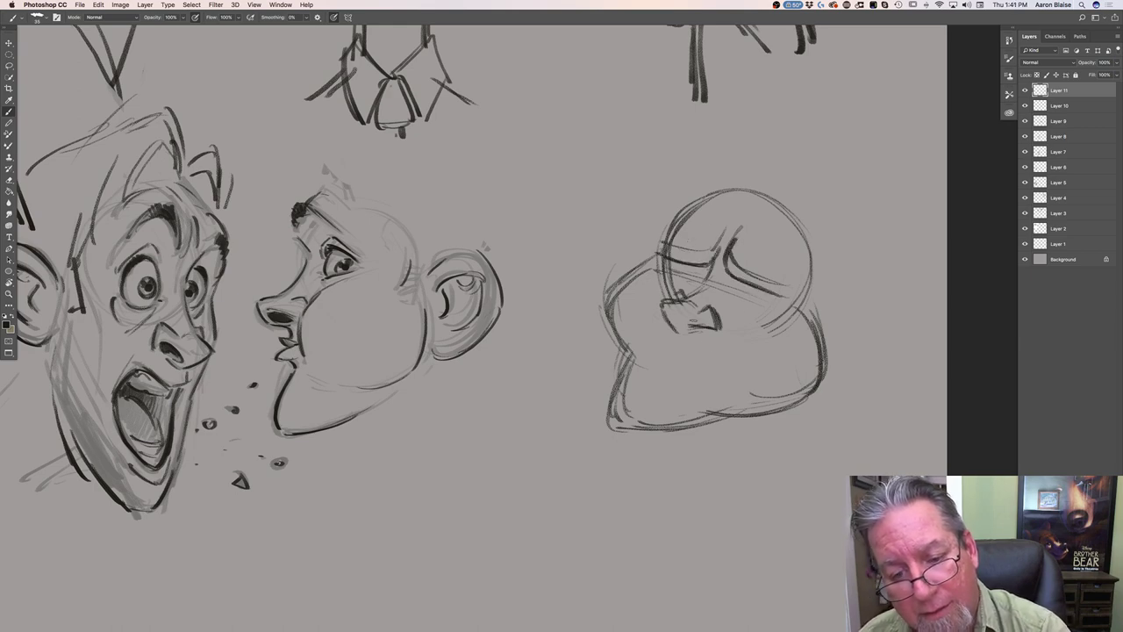
Draw a smirking mouth line tucked under the nose with a cheek crease, and darken the chin's front contour
{"action": "mouse_move", "coordinate": [732, 344]}
{"action": "left_mouse_down"}
{"action": "mouse_move", "coordinate": [656, 339]}
{"action": "mouse_move", "coordinate": [648, 319]}
{"action": "left_mouse_up"}
{"action": "mouse_move", "coordinate": [728, 324]}
{"action": "left_mouse_down"}
{"action": "mouse_move", "coordinate": [721, 358]}
{"action": "mouse_move", "coordinate": [639, 316]}
{"action": "mouse_move", "coordinate": [609, 356]}
{"action": "left_mouse_up"}
{"action": "mouse_move", "coordinate": [623, 314]}
{"action": "left_mouse_down"}
{"action": "mouse_move", "coordinate": [609, 356]}
{"action": "mouse_move", "coordinate": [616, 402]}
{"action": "left_mouse_up"}
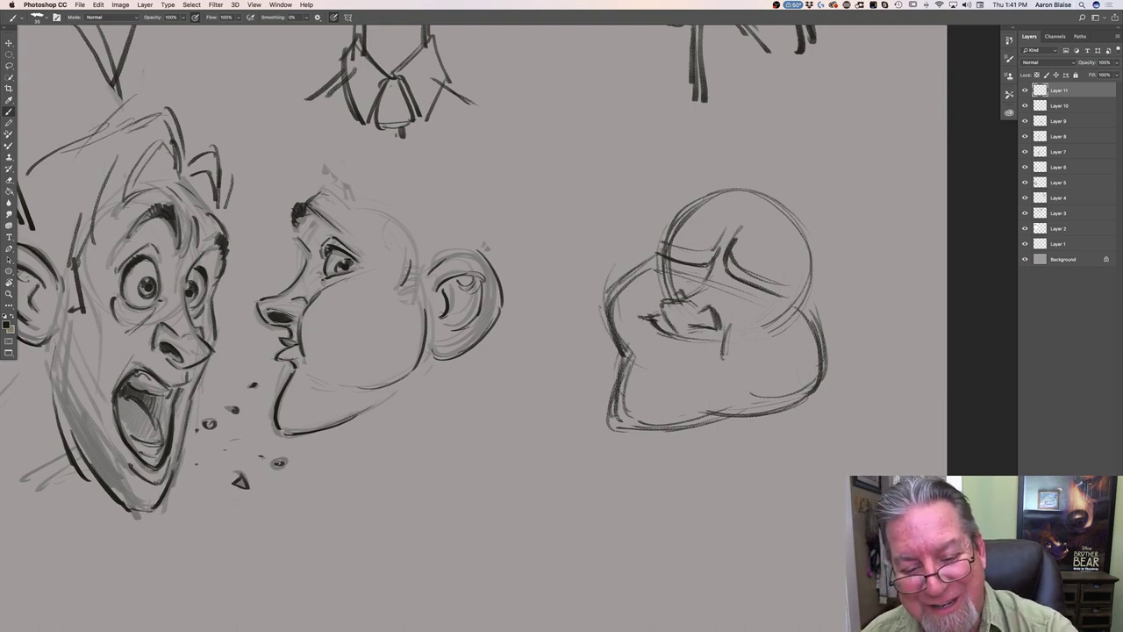
{"action": "left_click_drag", "start_coordinate": [623, 361], "coordinate": [616, 418]}
{"action": "left_click_drag", "start_coordinate": [628, 384], "coordinate": [618, 422]}
{"action": "mouse_move", "coordinate": [709, 427]}
{"action": "left_mouse_down"}
{"action": "mouse_move", "coordinate": [635, 430]}
{"action": "mouse_move", "coordinate": [644, 425]}
{"action": "left_mouse_up"}
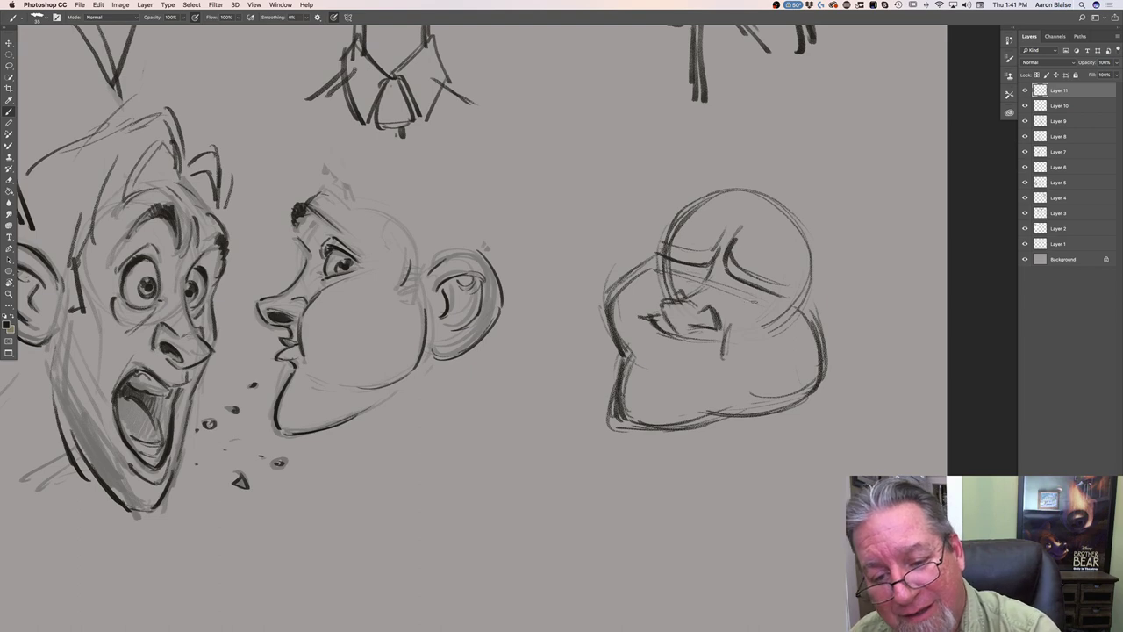
Draw two narrow, half-closed eyes with dark pupils beneath the sloping brows
{"action": "mouse_move", "coordinate": [772, 298]}
{"action": "left_mouse_down"}
{"action": "mouse_move", "coordinate": [729, 304]}
{"action": "mouse_move", "coordinate": [722, 294]}
{"action": "mouse_move", "coordinate": [732, 304]}
{"action": "left_mouse_up"}
{"action": "left_click_drag", "start_coordinate": [695, 267], "coordinate": [669, 279]}
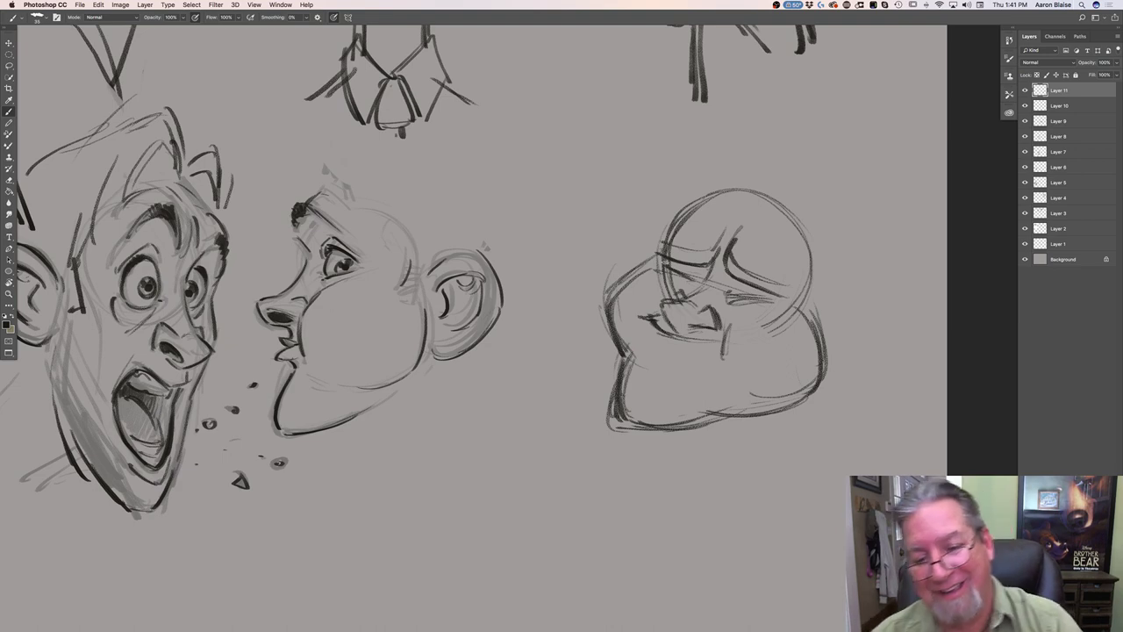
{"action": "mouse_move", "coordinate": [738, 283]}
{"action": "left_mouse_down"}
{"action": "mouse_move", "coordinate": [731, 294]}
{"action": "mouse_move", "coordinate": [770, 296]}
{"action": "left_mouse_up"}
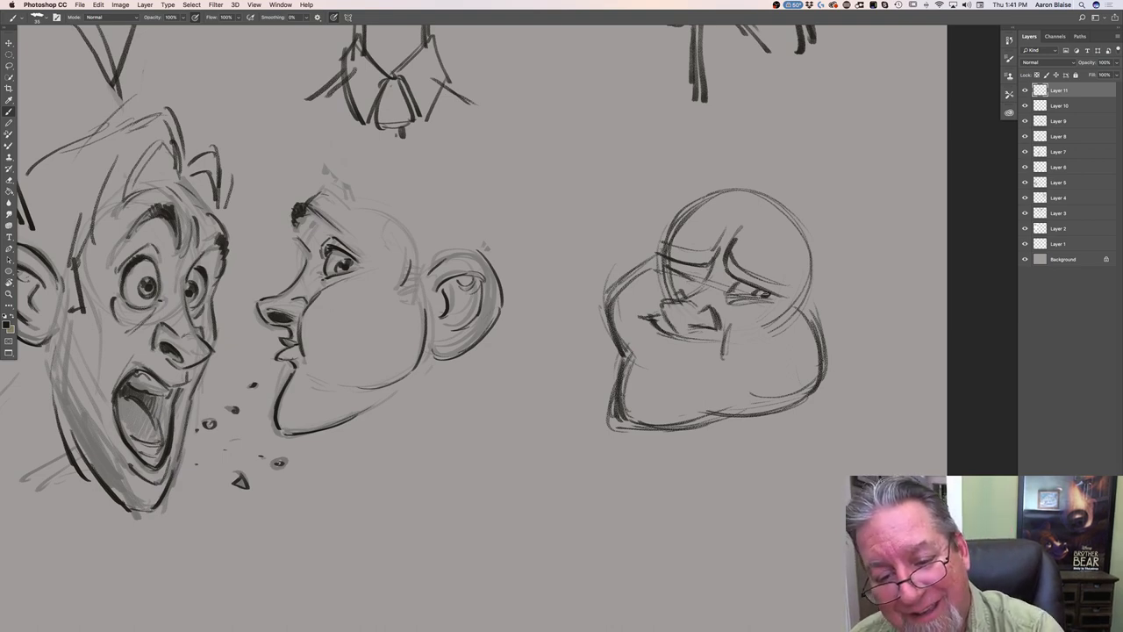
{"action": "left_click_drag", "start_coordinate": [688, 271], "coordinate": [706, 274]}
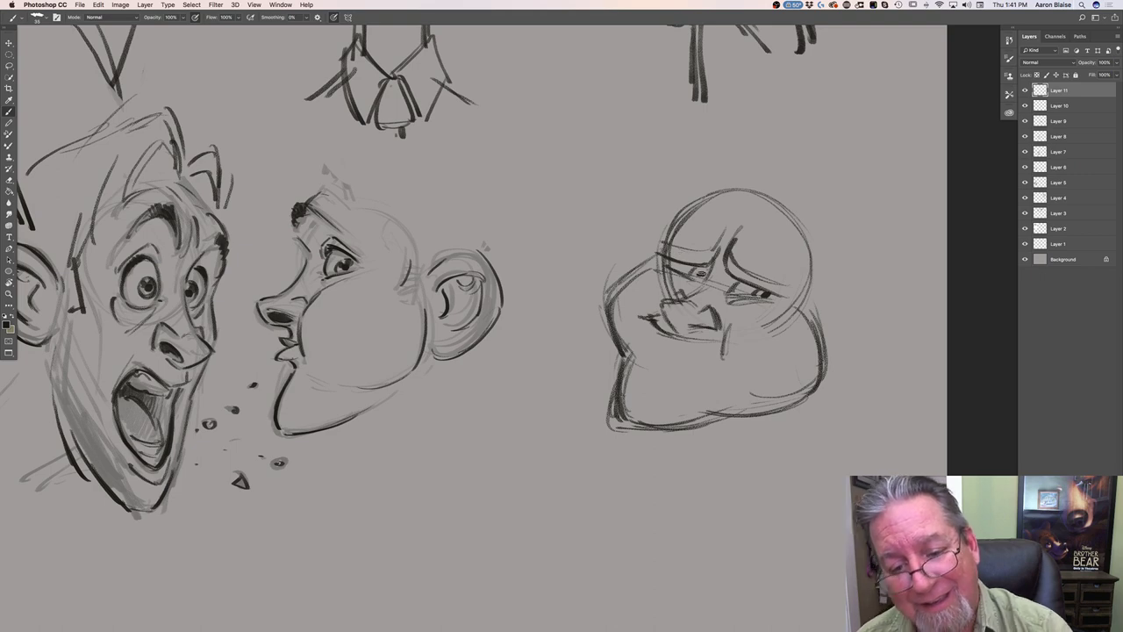
Darken the nose outline and nostril, and add a lower-lip line beneath the mouth
{"action": "mouse_move", "coordinate": [667, 308]}
{"action": "left_mouse_down"}
{"action": "mouse_move", "coordinate": [679, 328]}
{"action": "mouse_move", "coordinate": [712, 326]}
{"action": "mouse_move", "coordinate": [709, 306]}
{"action": "left_mouse_up"}
{"action": "left_click_drag", "start_coordinate": [707, 305], "coordinate": [717, 312]}
{"action": "mouse_move", "coordinate": [716, 316]}
{"action": "left_mouse_down"}
{"action": "mouse_move", "coordinate": [717, 332]}
{"action": "mouse_move", "coordinate": [673, 322]}
{"action": "left_mouse_up"}
{"action": "mouse_move", "coordinate": [682, 328]}
{"action": "left_mouse_down"}
{"action": "mouse_move", "coordinate": [723, 354]}
{"action": "mouse_move", "coordinate": [645, 339]}
{"action": "mouse_move", "coordinate": [672, 350]}
{"action": "left_mouse_up"}
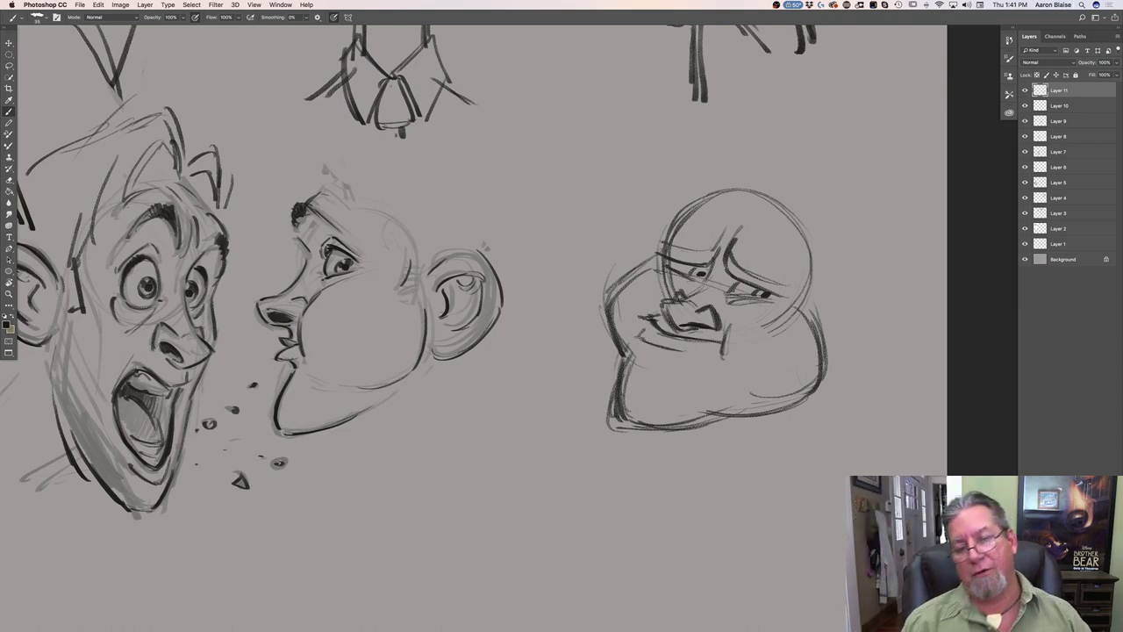
Extend the far brow past the forehead with a bold stroke and thicken the far cheek and chin contours
{"action": "mouse_move", "coordinate": [719, 242]}
{"action": "left_mouse_down"}
{"action": "mouse_move", "coordinate": [713, 268]}
{"action": "mouse_move", "coordinate": [652, 251]}
{"action": "left_mouse_up"}
{"action": "mouse_move", "coordinate": [707, 259]}
{"action": "left_mouse_down"}
{"action": "mouse_move", "coordinate": [651, 246]}
{"action": "mouse_move", "coordinate": [611, 296]}
{"action": "mouse_move", "coordinate": [625, 363]}
{"action": "mouse_move", "coordinate": [613, 420]}
{"action": "left_mouse_up"}
{"action": "left_click_drag", "start_coordinate": [621, 379], "coordinate": [611, 425]}
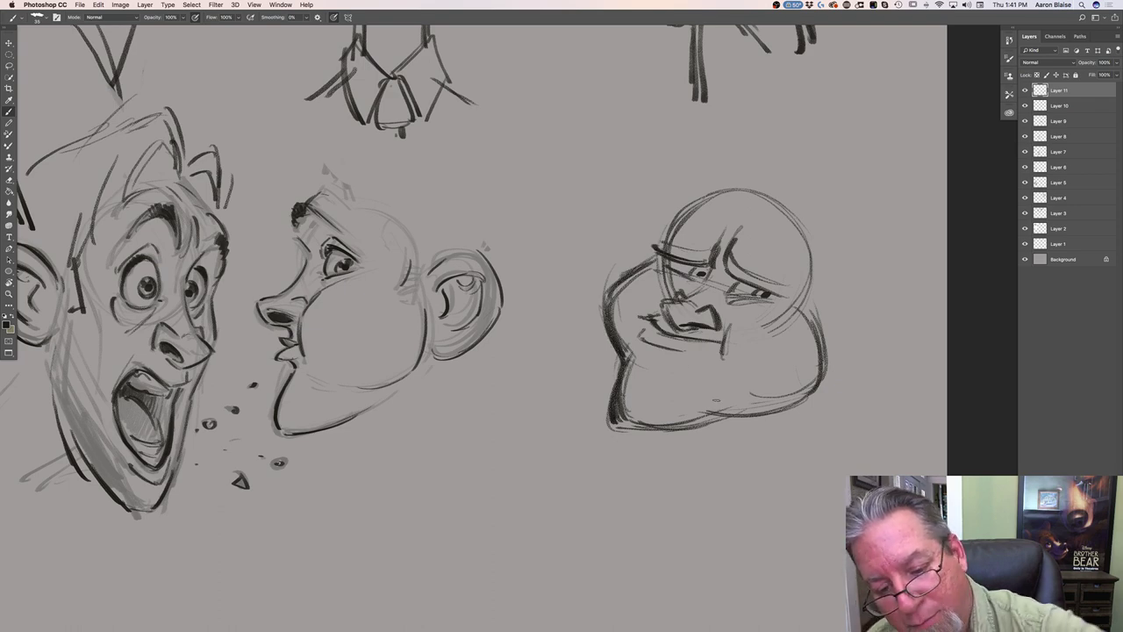
{"action": "mouse_move", "coordinate": [718, 419]}
{"action": "left_mouse_down"}
{"action": "mouse_move", "coordinate": [615, 430]}
{"action": "mouse_move", "coordinate": [725, 420]}
{"action": "left_mouse_up"}
{"action": "left_click_drag", "start_coordinate": [614, 431], "coordinate": [648, 426]}
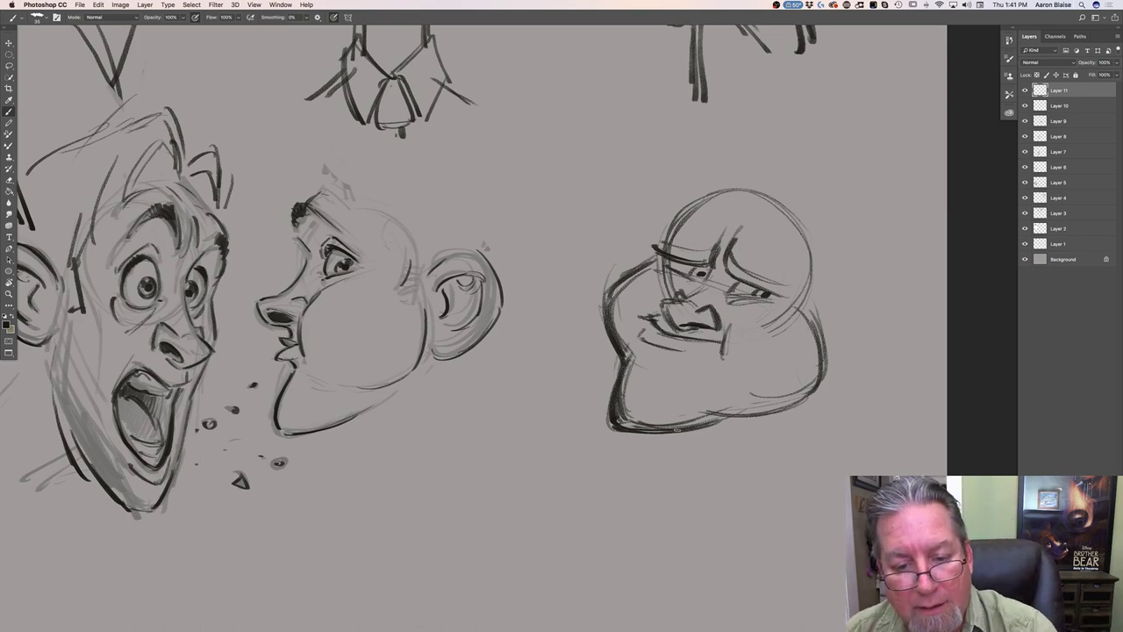
Redraw the chin further outward with bold strokes, replacing the old chin corner and lower jaw line
{"action": "left_click_drag", "start_coordinate": [625, 360], "coordinate": [626, 433]}
{"action": "mouse_move", "coordinate": [620, 346]}
{"action": "left_mouse_down"}
{"action": "mouse_move", "coordinate": [587, 390]}
{"action": "mouse_move", "coordinate": [591, 416]}
{"action": "mouse_move", "coordinate": [742, 411]}
{"action": "left_mouse_up"}
{"action": "mouse_move", "coordinate": [607, 415]}
{"action": "left_mouse_down"}
{"action": "mouse_move", "coordinate": [712, 412]}
{"action": "mouse_move", "coordinate": [607, 414]}
{"action": "mouse_move", "coordinate": [654, 423]}
{"action": "left_mouse_up"}
{"action": "mouse_move", "coordinate": [601, 374]}
{"action": "left_mouse_down"}
{"action": "mouse_move", "coordinate": [591, 416]}
{"action": "mouse_move", "coordinate": [673, 407]}
{"action": "mouse_move", "coordinate": [720, 419]}
{"action": "left_mouse_up"}
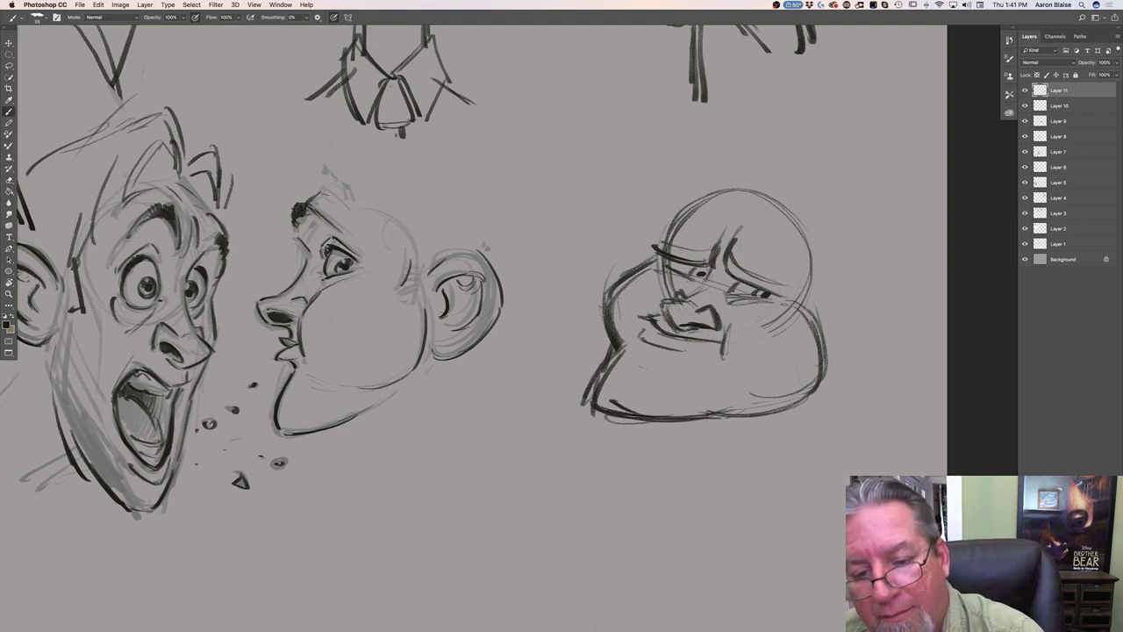
Refine the eyelid and under-eye lines around both squinting eyes
{"action": "left_click_drag", "start_coordinate": [735, 301], "coordinate": [784, 305]}
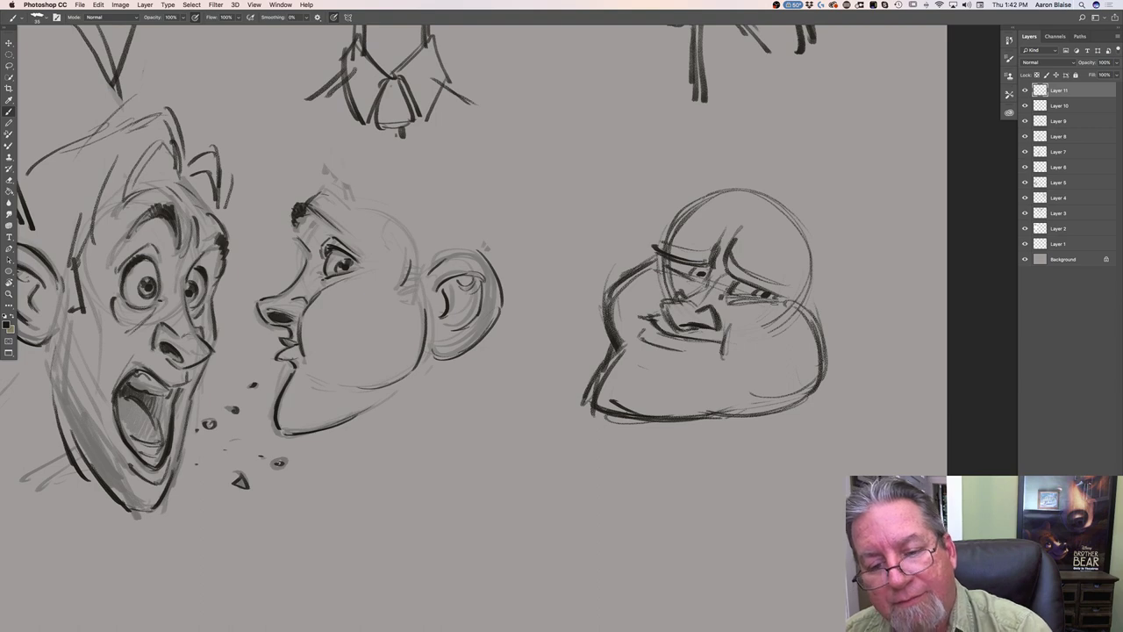
{"action": "left_click_drag", "start_coordinate": [667, 277], "coordinate": [693, 283]}
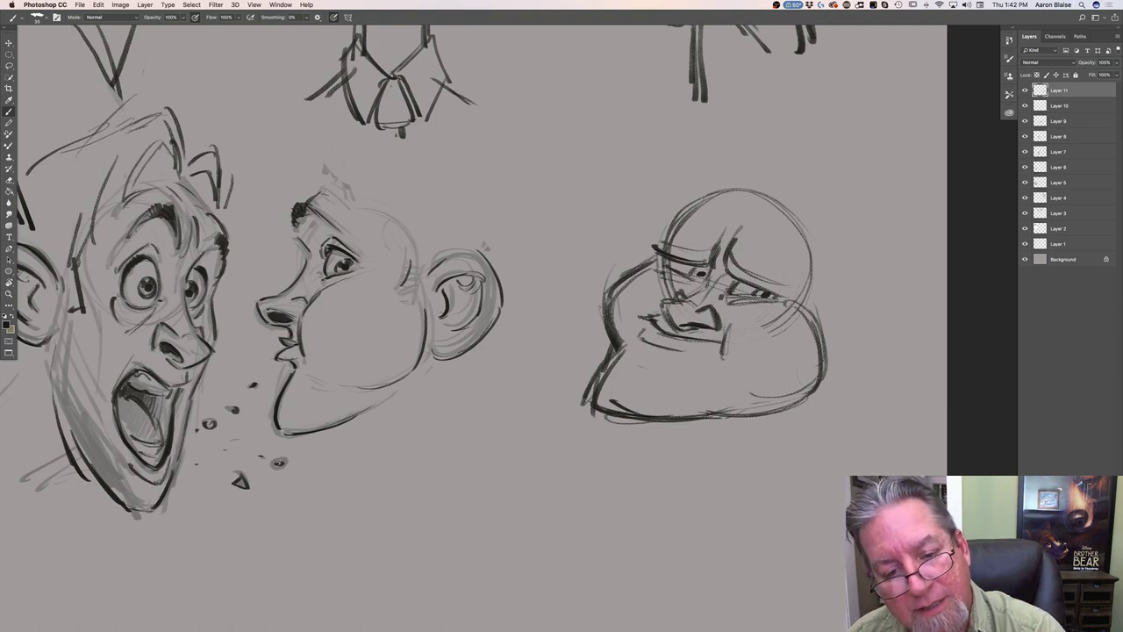
{"action": "left_click", "coordinate": [662, 271]}
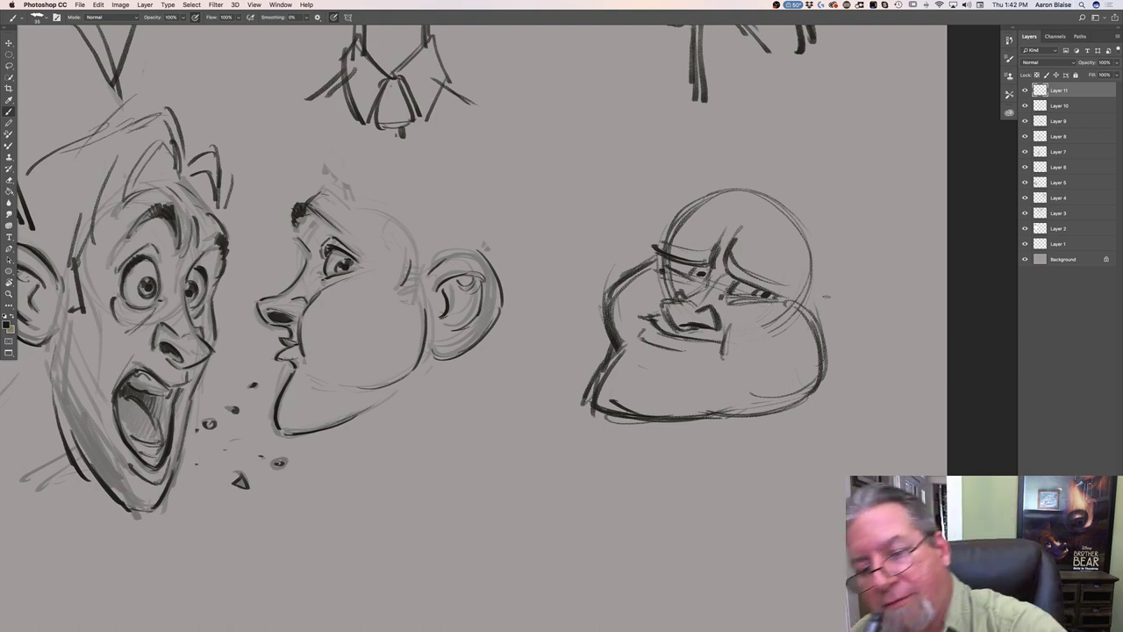
{"action": "mouse_move", "coordinate": [825, 297]}
{"action": "left_mouse_down"}
{"action": "mouse_move", "coordinate": [873, 293]}
{"action": "mouse_move", "coordinate": [829, 386]}
{"action": "mouse_move", "coordinate": [877, 302]}
{"action": "mouse_move", "coordinate": [891, 364]}
{"action": "left_mouse_up"}
{"action": "left_click_drag", "start_coordinate": [864, 292], "coordinate": [829, 379]}
{"action": "left_click_drag", "start_coordinate": [896, 324], "coordinate": [830, 383]}
{"action": "left_click_drag", "start_coordinate": [889, 307], "coordinate": [898, 336]}
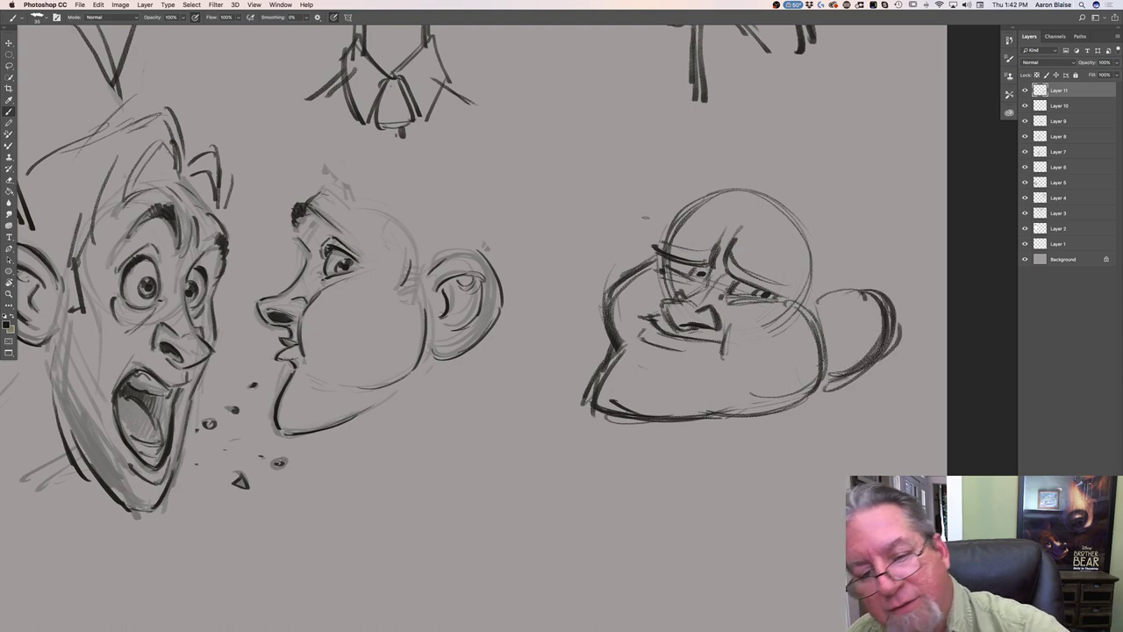
{"action": "mouse_move", "coordinate": [882, 286]}
{"action": "left_mouse_down"}
{"action": "mouse_move", "coordinate": [892, 310]}
{"action": "mouse_move", "coordinate": [871, 368]}
{"action": "mouse_move", "coordinate": [842, 379]}
{"action": "mouse_move", "coordinate": [881, 367]}
{"action": "left_mouse_up"}
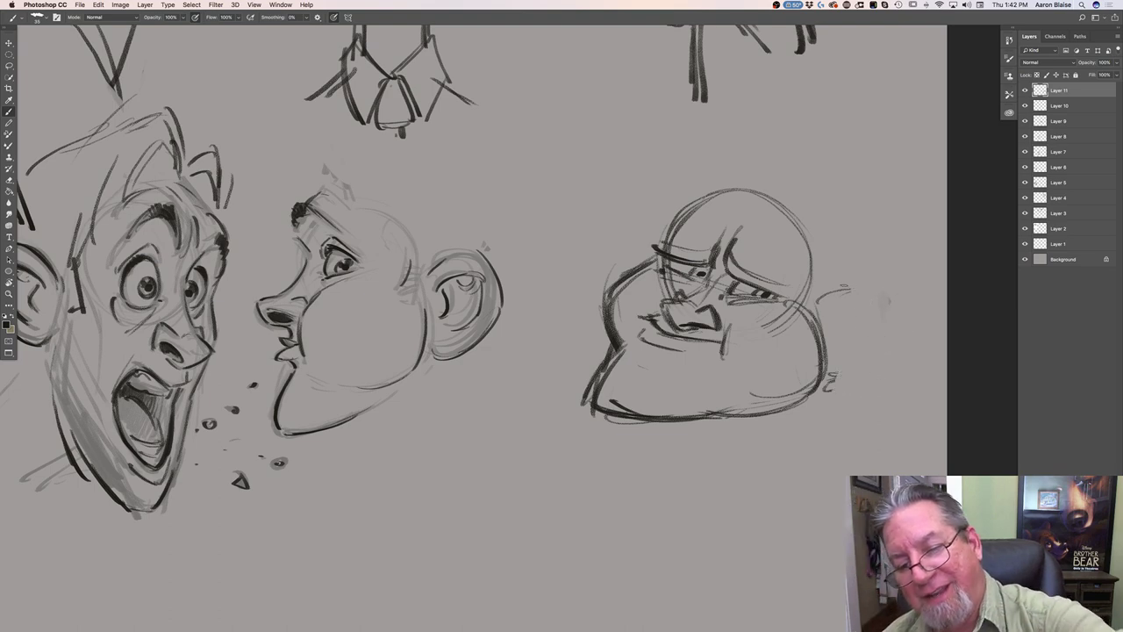
Sketch a slim, tilted oval ear behind the near cheek and a narrow far ear above the other cheek
{"action": "mouse_move", "coordinate": [885, 300]}
{"action": "left_mouse_down"}
{"action": "mouse_move", "coordinate": [825, 364]}
{"action": "mouse_move", "coordinate": [887, 314]}
{"action": "mouse_move", "coordinate": [891, 289]}
{"action": "left_mouse_up"}
{"action": "mouse_move", "coordinate": [632, 200]}
{"action": "left_mouse_down"}
{"action": "mouse_move", "coordinate": [653, 226]}
{"action": "mouse_move", "coordinate": [609, 265]}
{"action": "mouse_move", "coordinate": [623, 262]}
{"action": "left_mouse_up"}
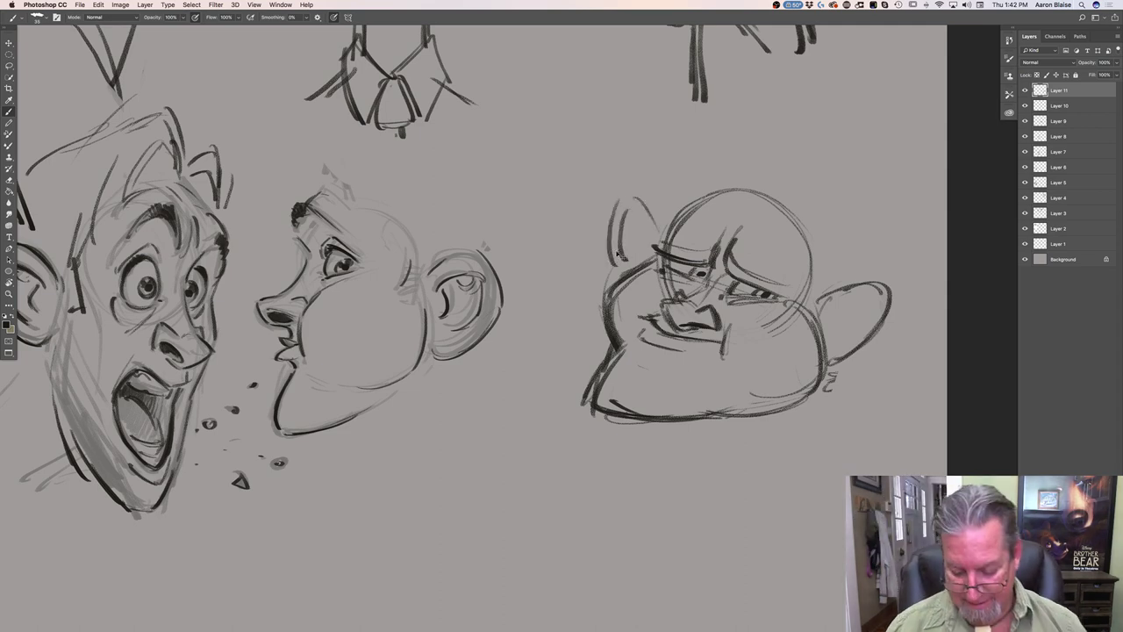
{"action": "key", "text": "super+minus"}
{"action": "key", "text": "super+minus"}
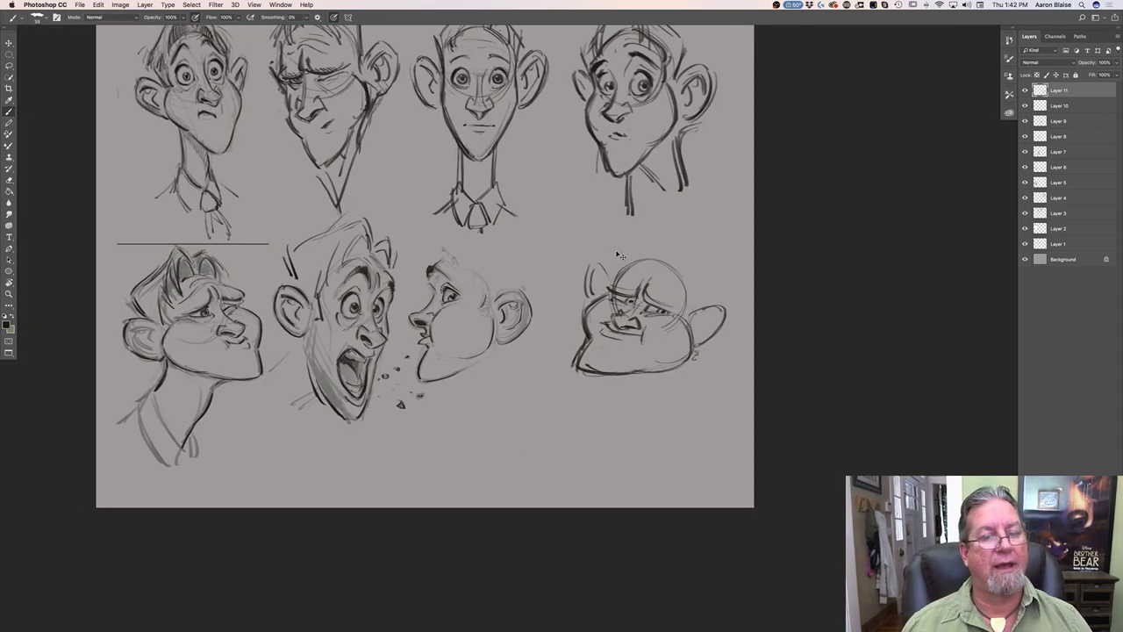
{"action": "key", "text": "super+plus"}
{"action": "key", "text": "super+plus"}
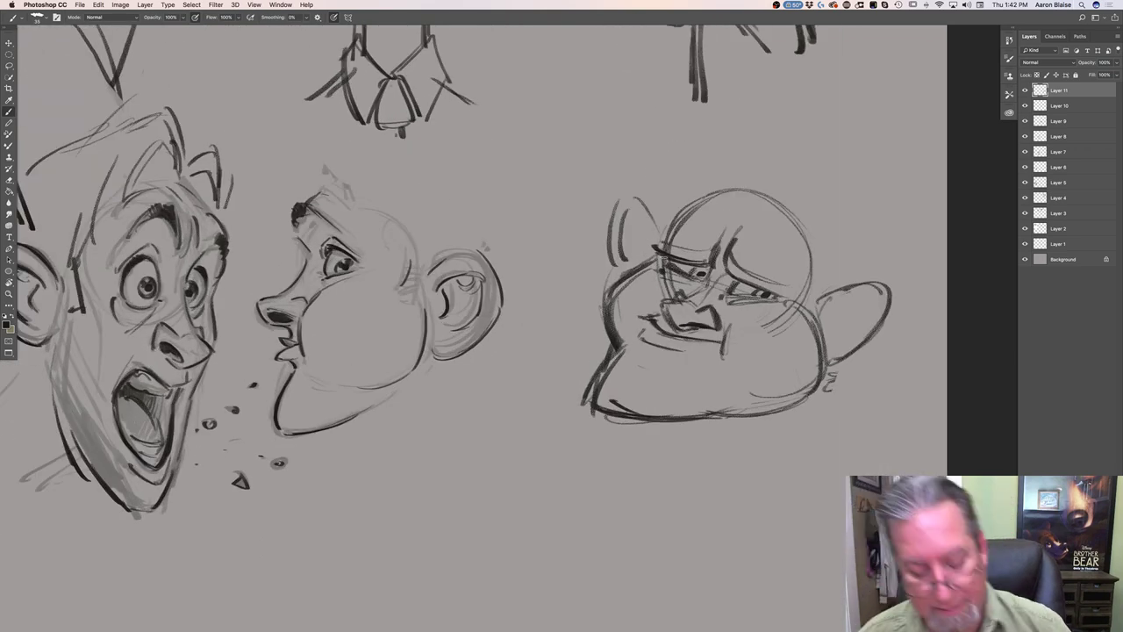
Switch to TVPaint Animation and view the cat dialogue test drawing with its light table overlays
{"action": "mouse_move", "coordinate": [439, 622]}
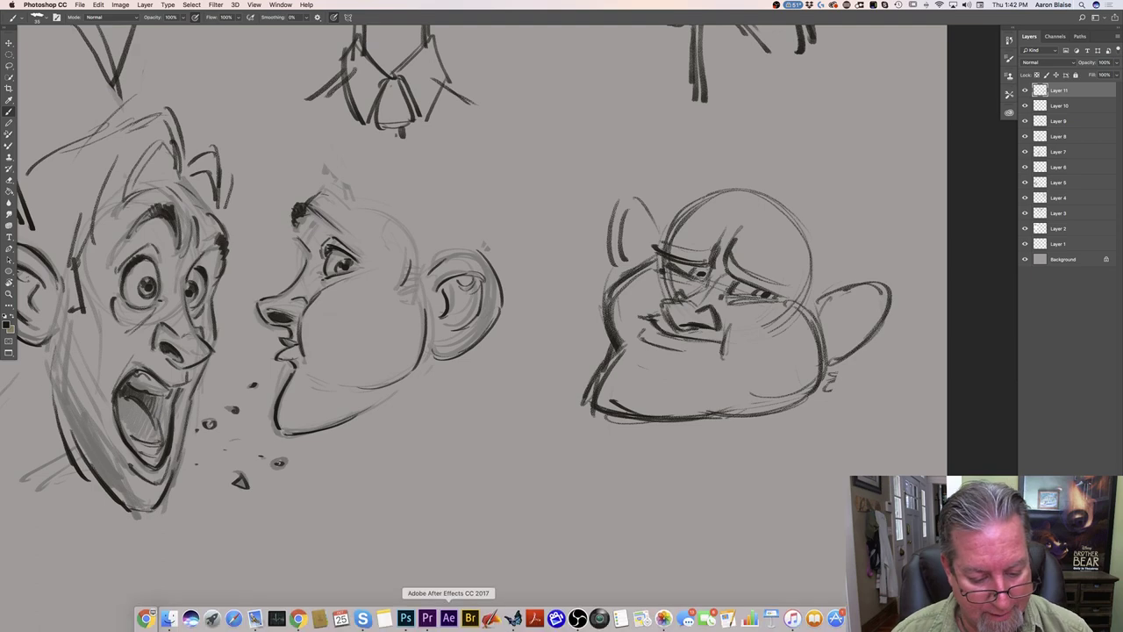
{"action": "left_click", "coordinate": [513, 619]}
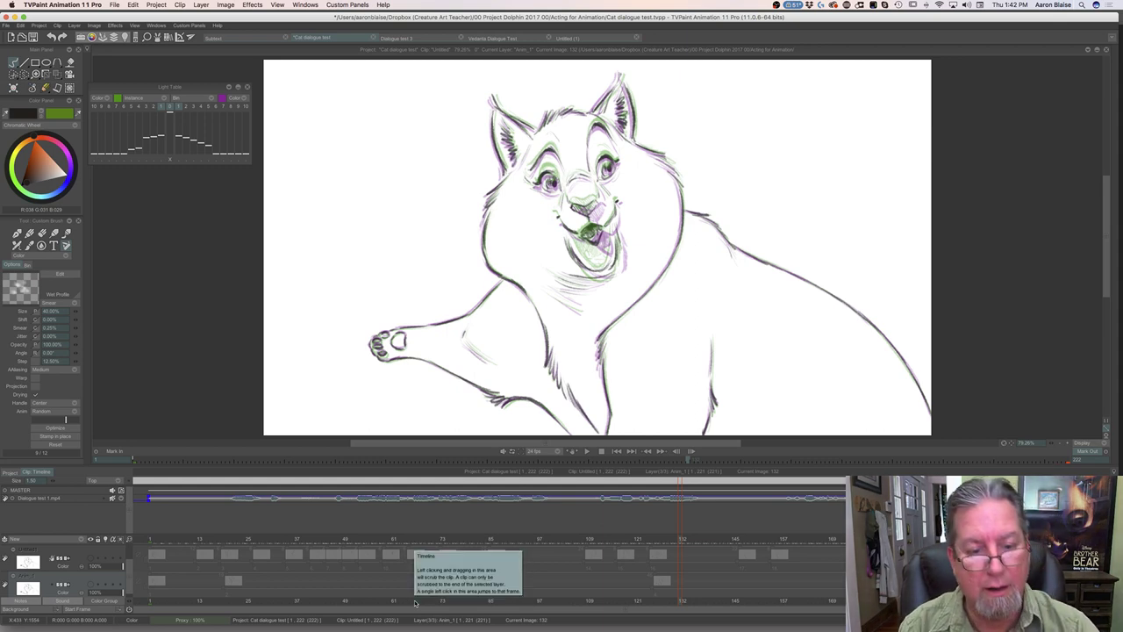
{"action": "mouse_move", "coordinate": [339, 316]}
{"action": "left_mouse_down"}
{"action": "mouse_move", "coordinate": [357, 330]}
{"action": "mouse_move", "coordinate": [361, 316]}
{"action": "mouse_move", "coordinate": [393, 318]}
{"action": "mouse_move", "coordinate": [395, 354]}
{"action": "mouse_move", "coordinate": [381, 330]}
{"action": "left_mouse_up"}
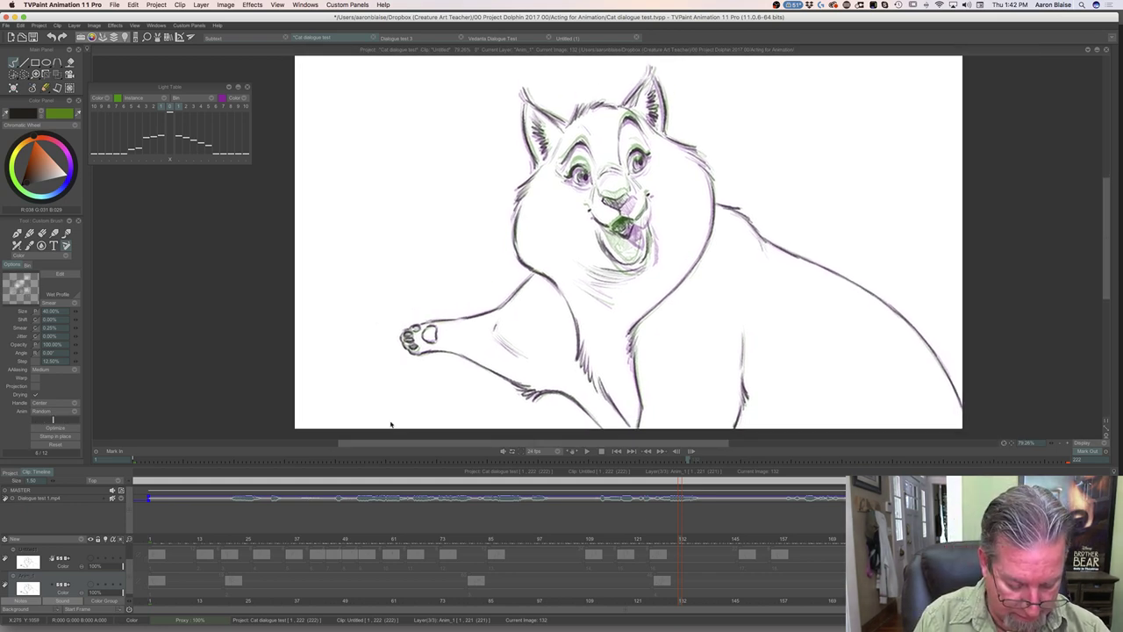
{"action": "left_click_drag", "start_coordinate": [401, 314], "coordinate": [373, 329]}
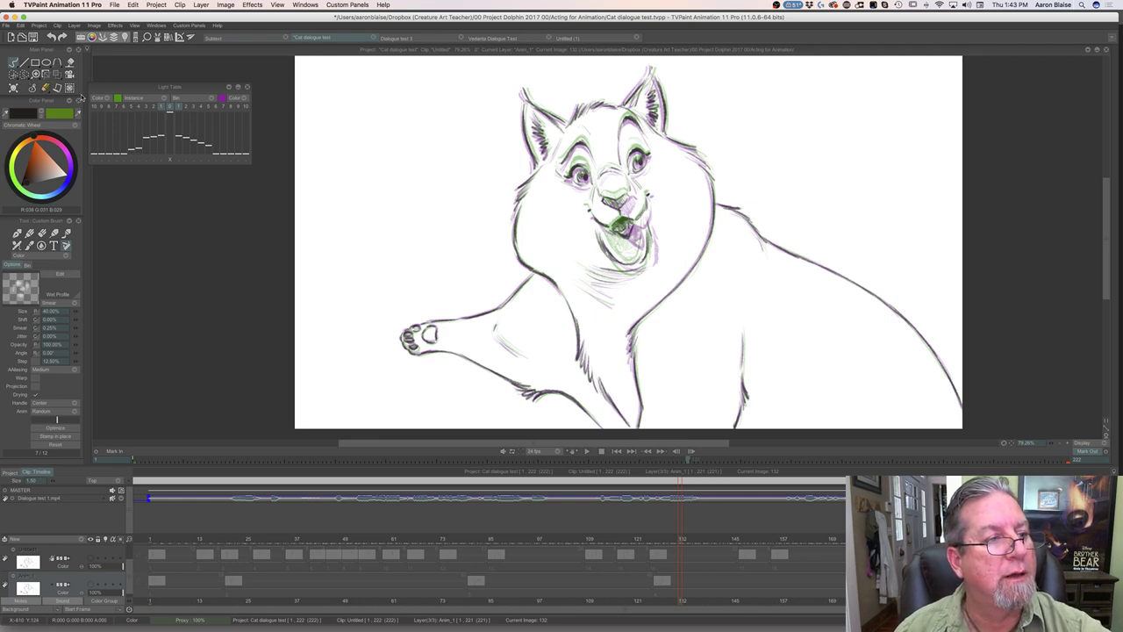
Activate the Transform tool on the cat drawing and set its scale to 99%
{"action": "left_click", "coordinate": [57, 77]}
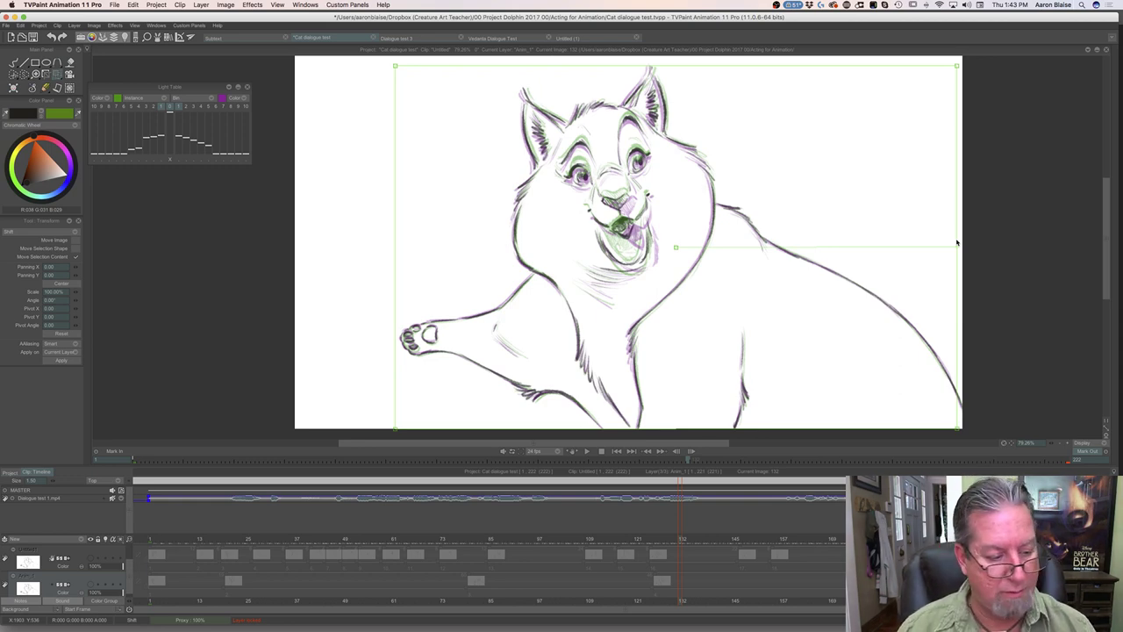
{"action": "left_click_drag", "start_coordinate": [128, 573], "coordinate": [128, 546]}
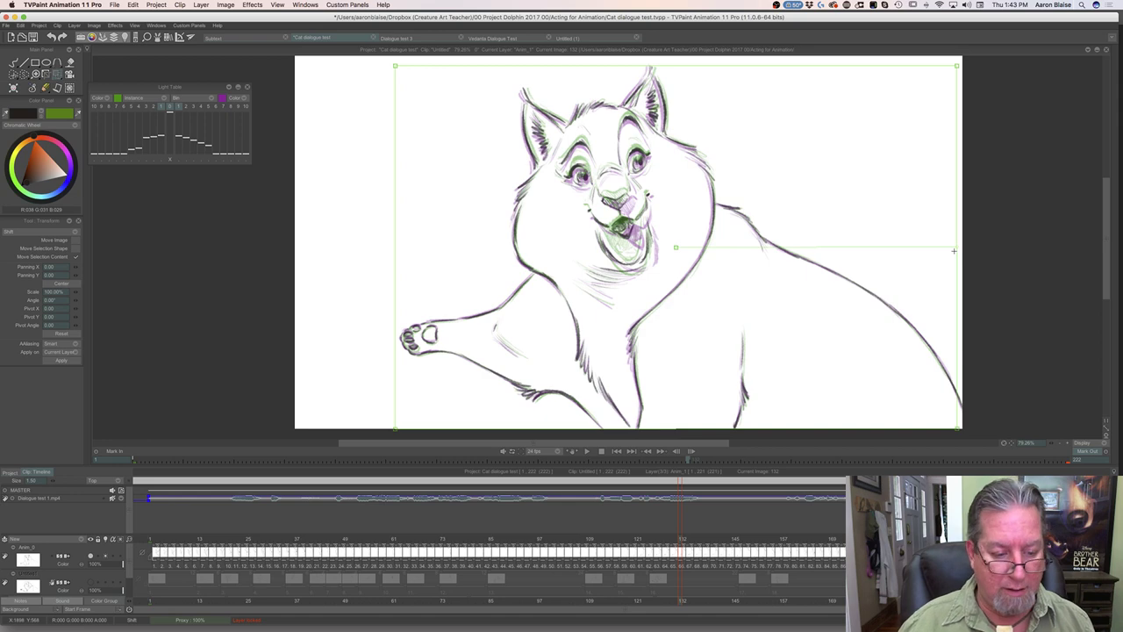
{"action": "key", "text": "shift+period"}
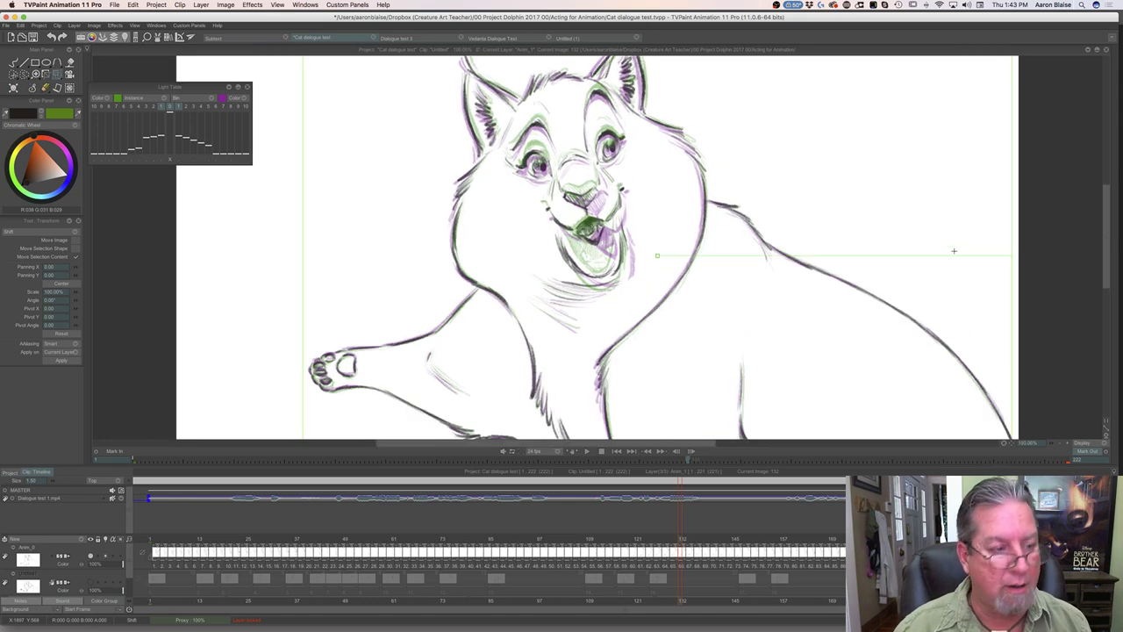
{"action": "key", "text": "Tab"}
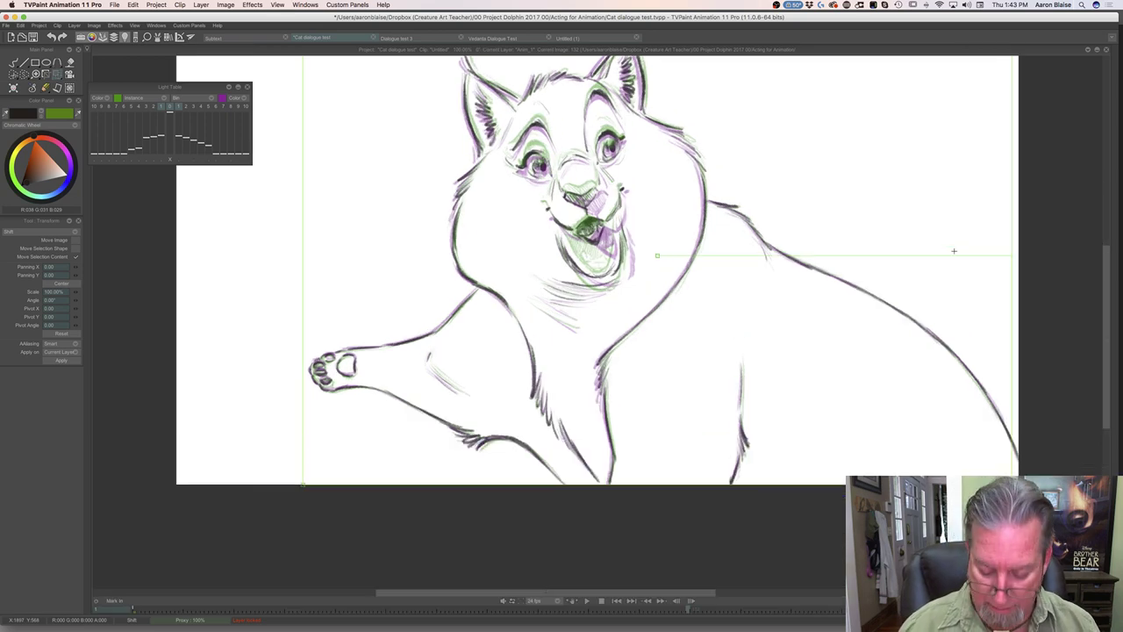
{"action": "key", "text": "minus"}
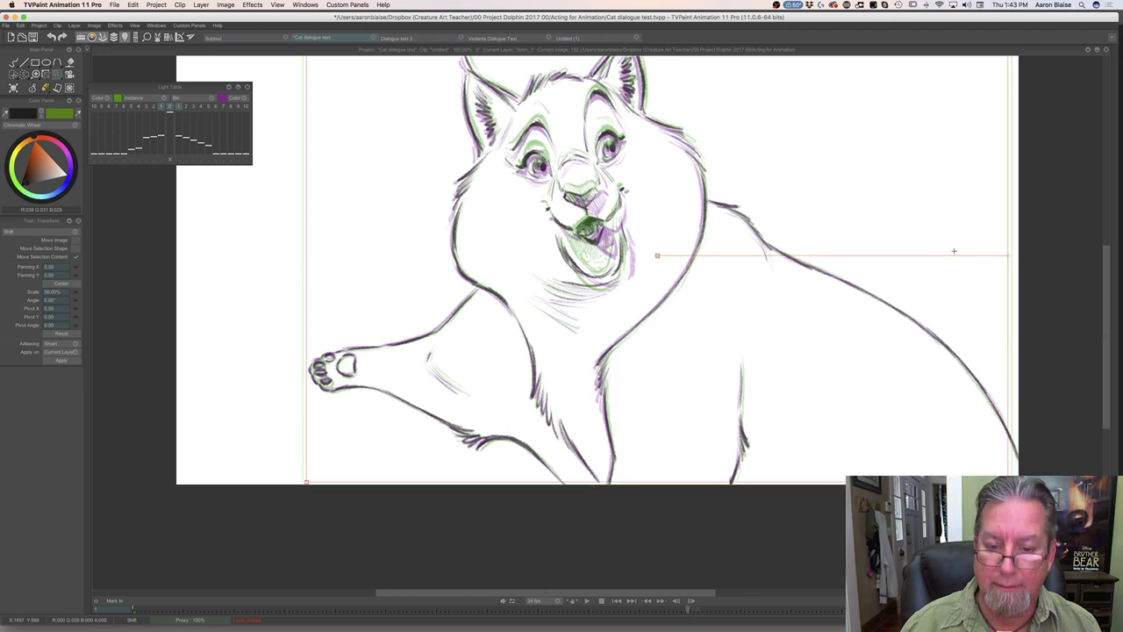
{"action": "key", "text": "Tab"}
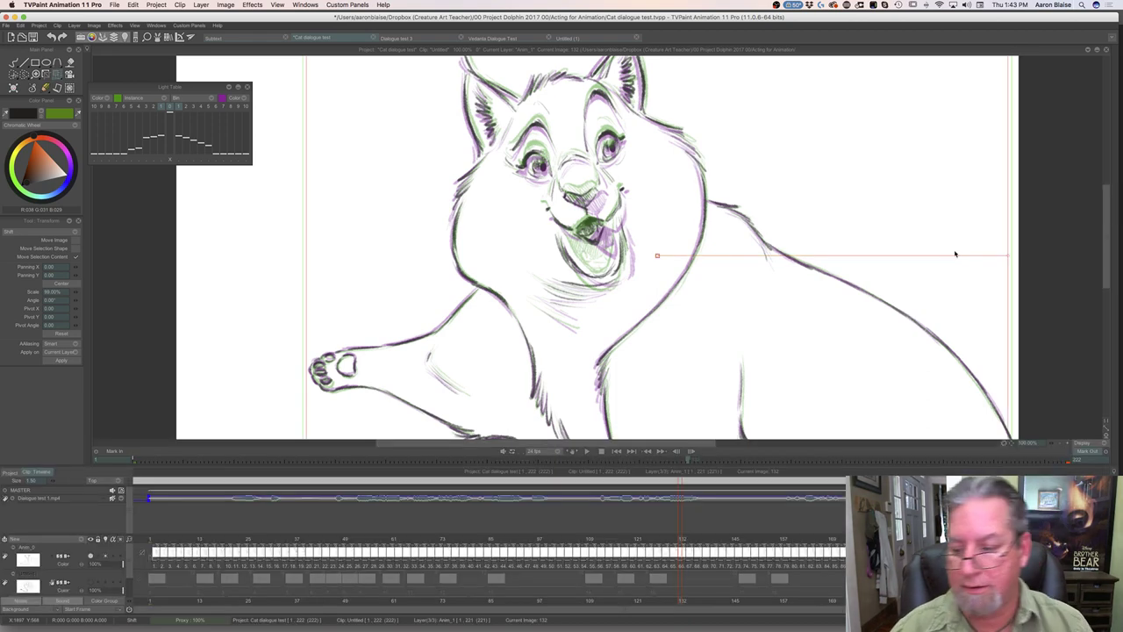
Fit the cat drawing in the view and switch to the Dialogue test 3 project
{"action": "left_click", "coordinate": [1105, 436]}
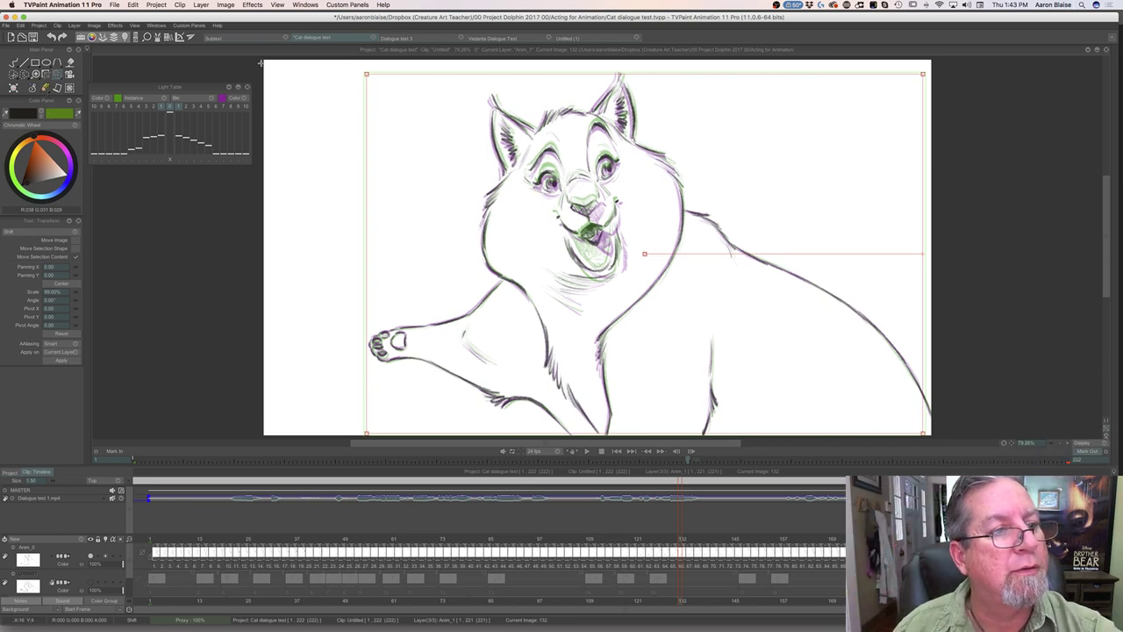
{"action": "left_click", "coordinate": [392, 40]}
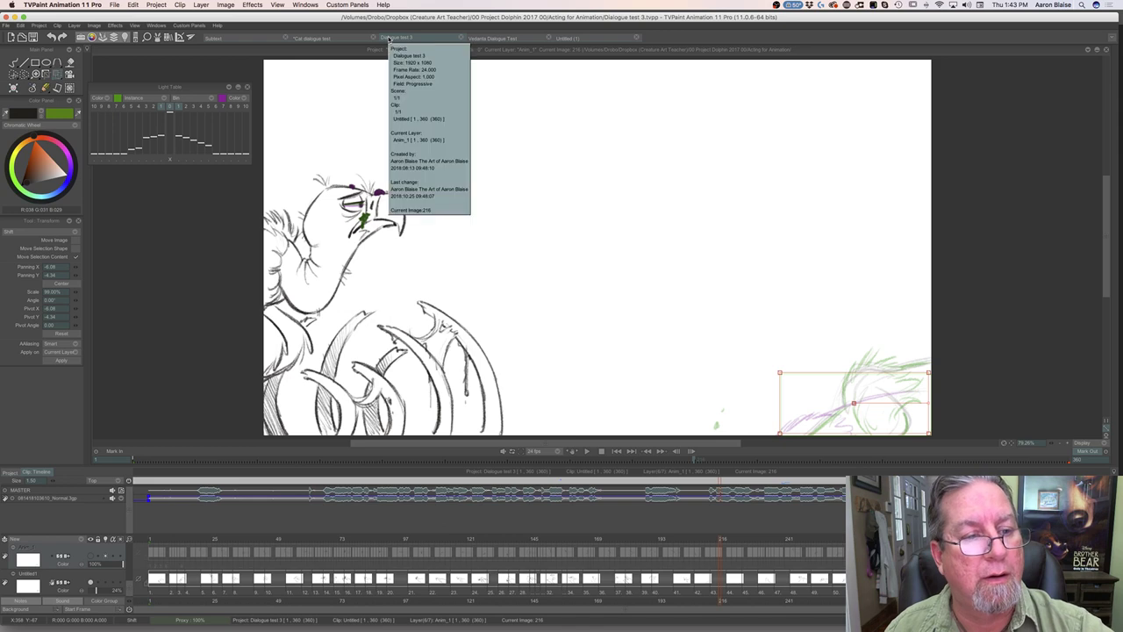
Switch to the Subtext project and try rotating the wide-eyed head drawing counter-clockwise with the Transform tool
{"action": "left_click", "coordinate": [213, 38]}
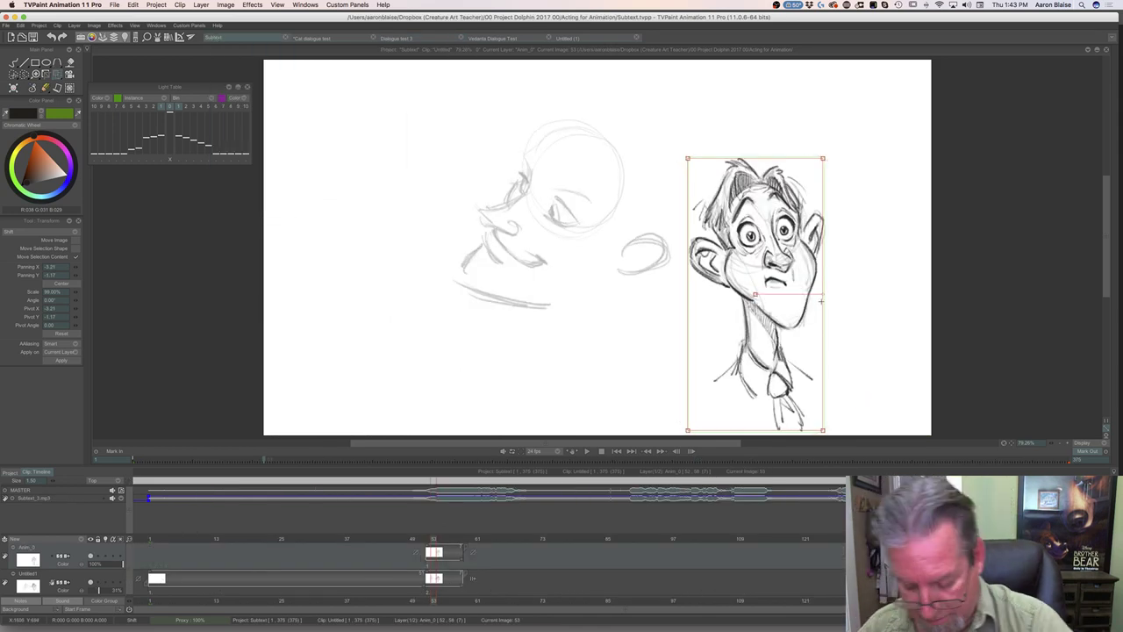
{"action": "key", "text": "Return"}
{"action": "mouse_move", "coordinate": [821, 295]}
{"action": "left_mouse_down"}
{"action": "mouse_move", "coordinate": [792, 244]}
{"action": "mouse_move", "coordinate": [809, 303]}
{"action": "mouse_move", "coordinate": [790, 293]}
{"action": "mouse_move", "coordinate": [770, 326]}
{"action": "mouse_move", "coordinate": [808, 286]}
{"action": "mouse_move", "coordinate": [795, 323]}
{"action": "mouse_move", "coordinate": [811, 281]}
{"action": "left_mouse_up"}
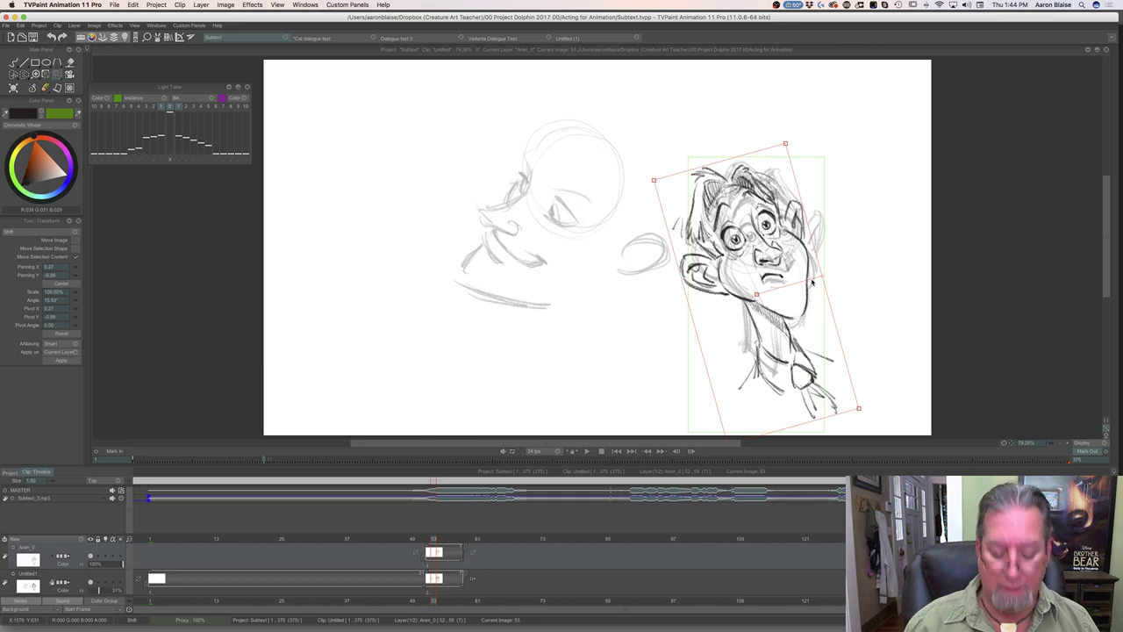
{"action": "key", "text": "Return"}
{"action": "key", "text": "super+z"}
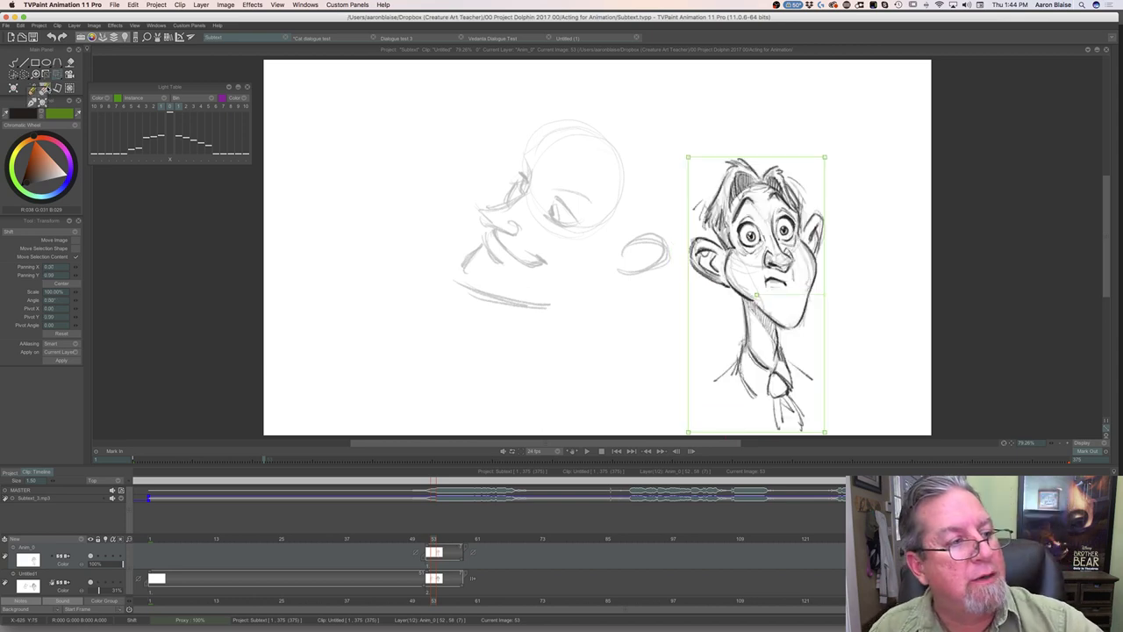
Switch to freehand drawing, then reactivate the Transform tool on the wide-eyed head drawing
{"action": "left_click", "coordinate": [32, 91]}
{"action": "left_click", "coordinate": [57, 76]}
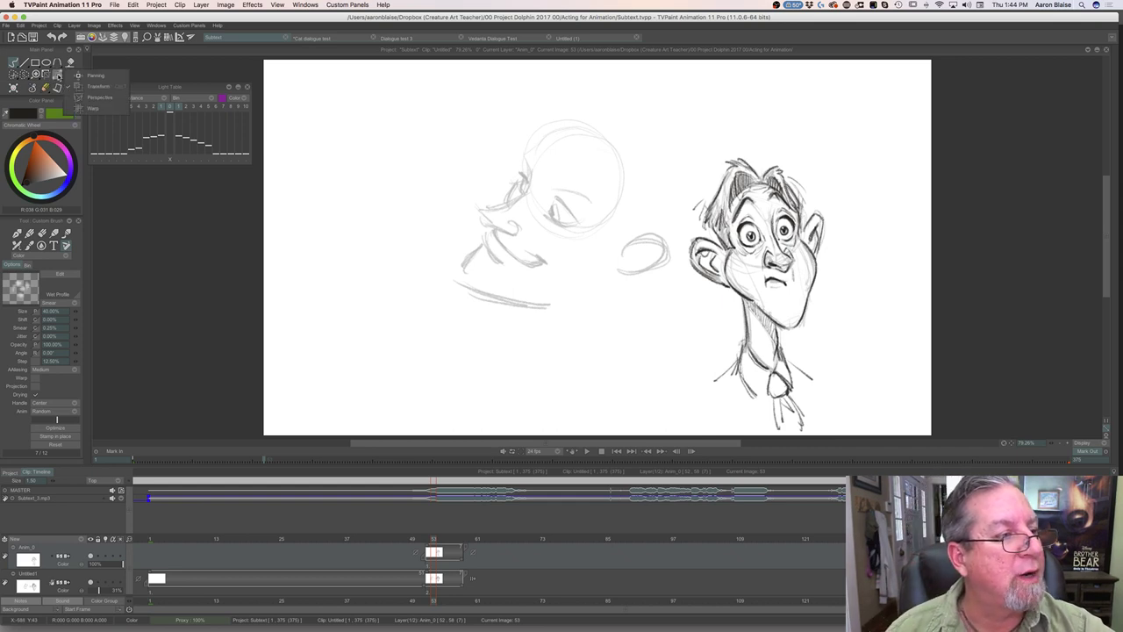
{"action": "left_click", "coordinate": [98, 86]}
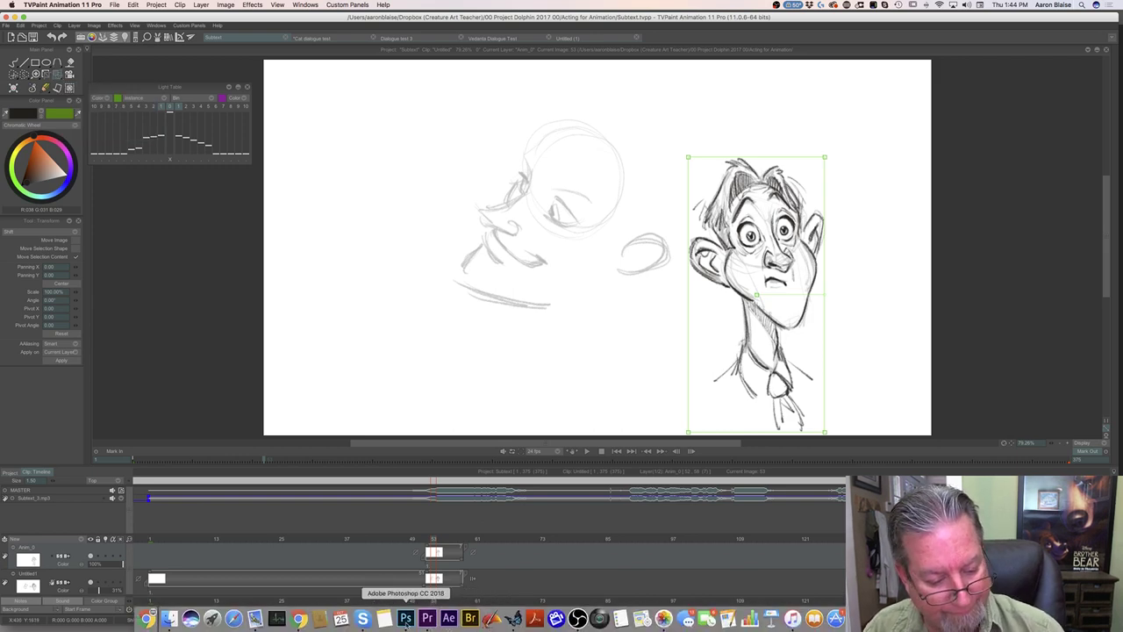
Switch to Photoshop and sketch forehead creases and the protruding far brow on the squashed, heavy-jawed head
{"action": "left_click", "coordinate": [406, 619]}
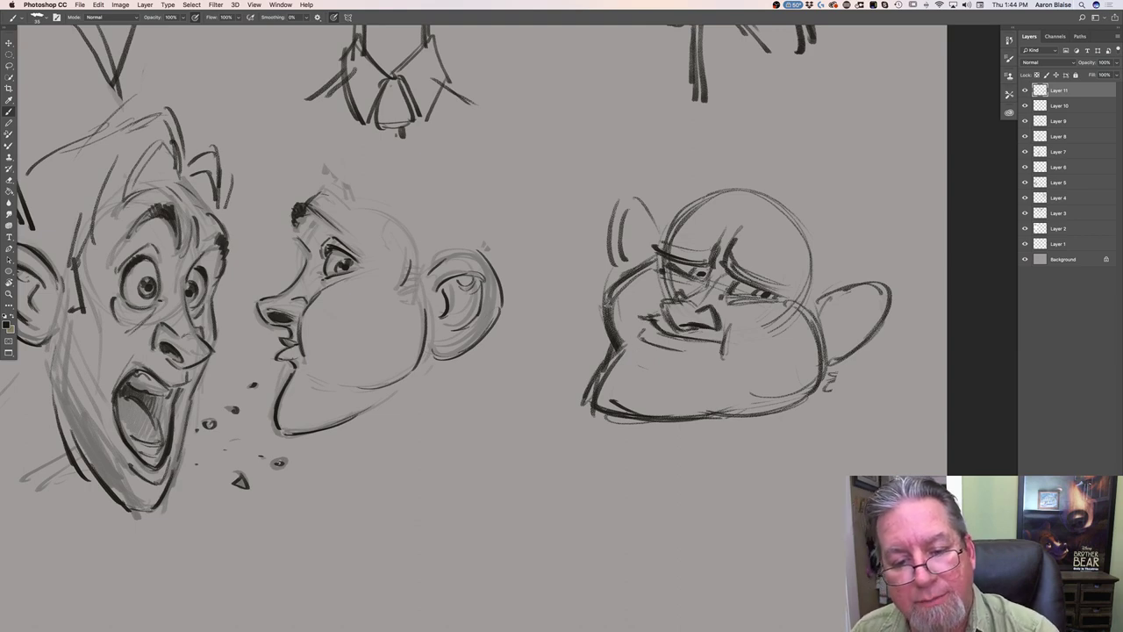
{"action": "left_click_drag", "start_coordinate": [777, 253], "coordinate": [714, 215]}
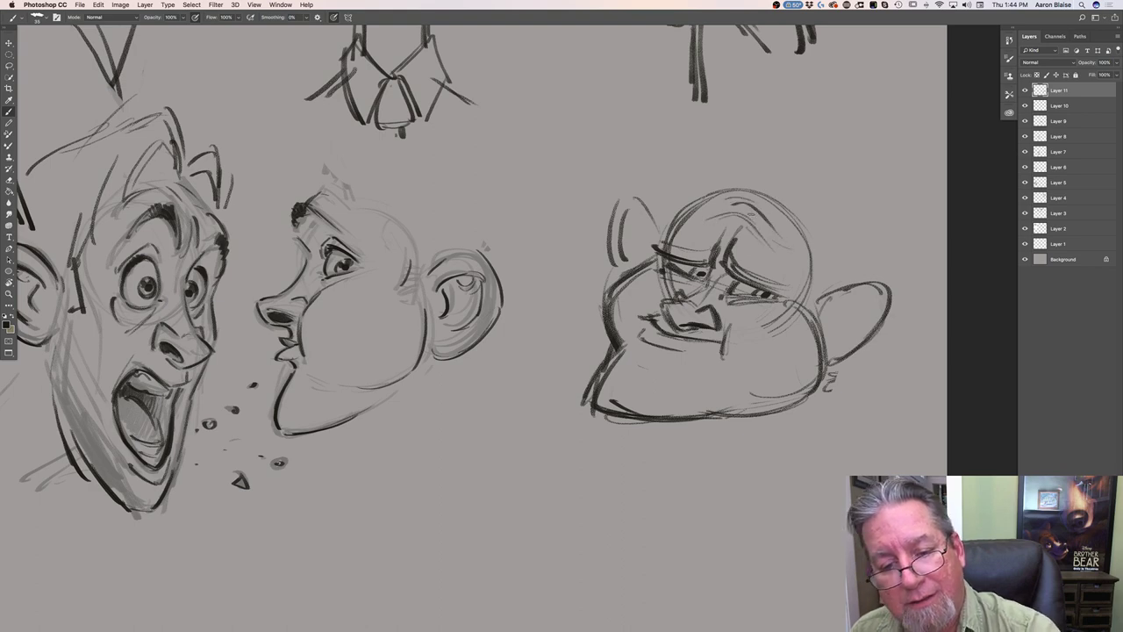
{"action": "left_click_drag", "start_coordinate": [688, 220], "coordinate": [651, 249]}
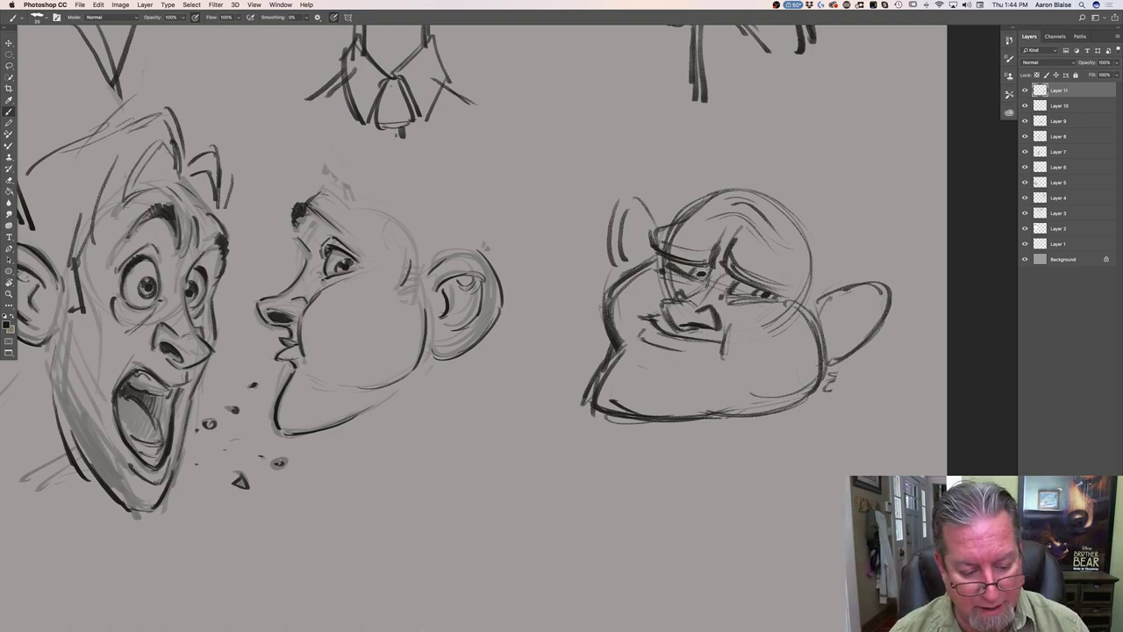
Switch to TVPaint Animation and try drawing rectangles over the faint profile sketch, undoing each one
{"action": "mouse_move", "coordinate": [426, 619]}
{"action": "left_click", "coordinate": [512, 618]}
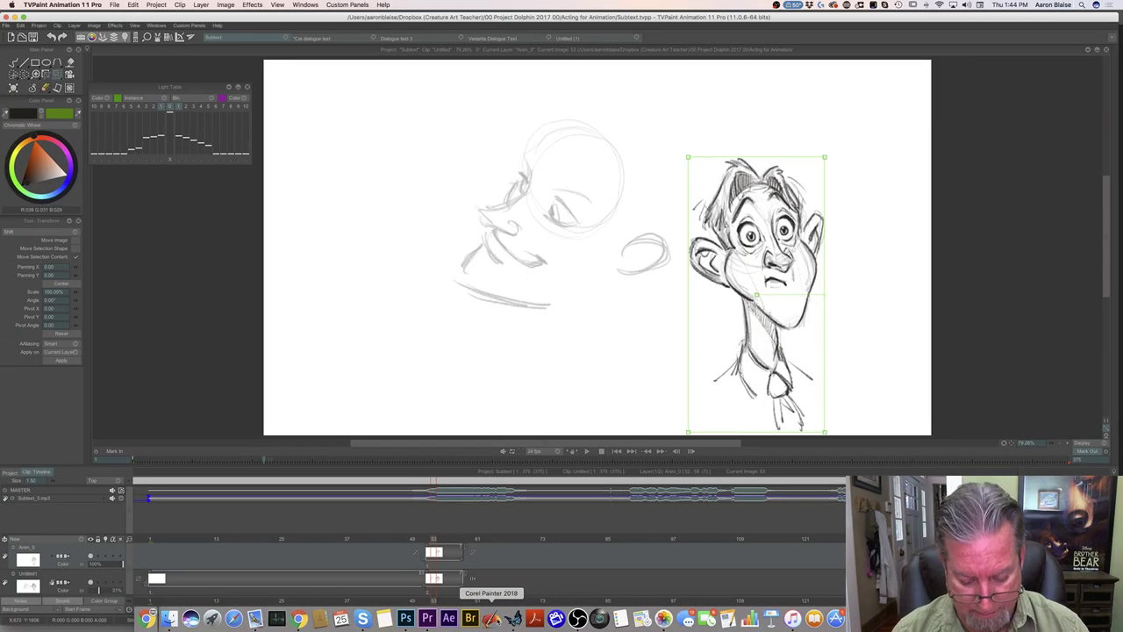
{"action": "key", "text": "b"}
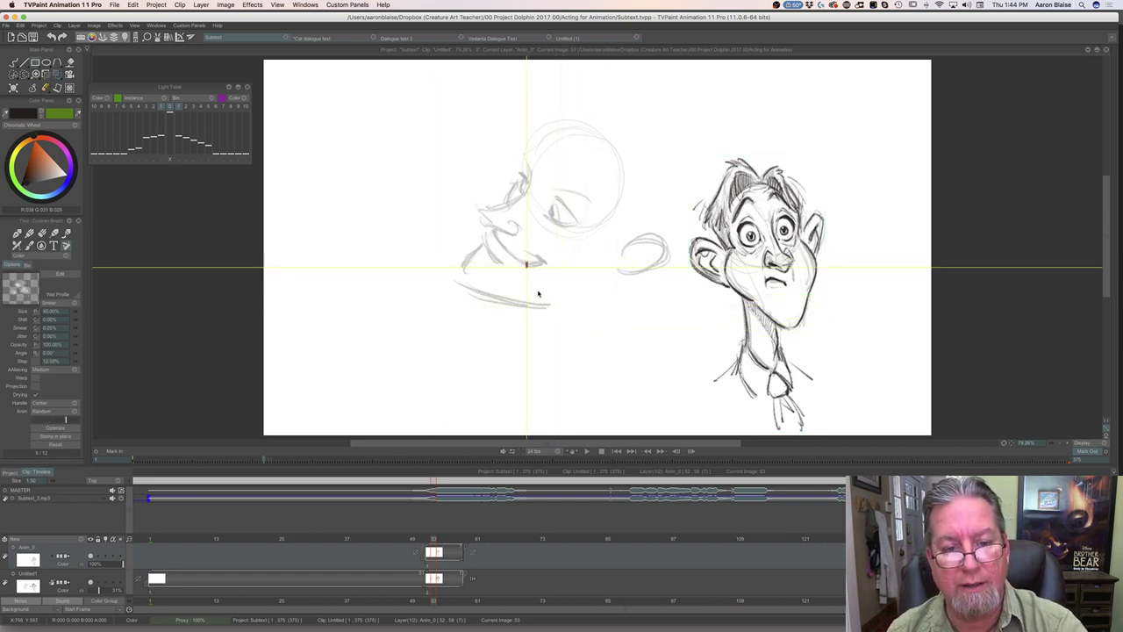
{"action": "left_click_drag", "start_coordinate": [589, 263], "coordinate": [452, 204]}
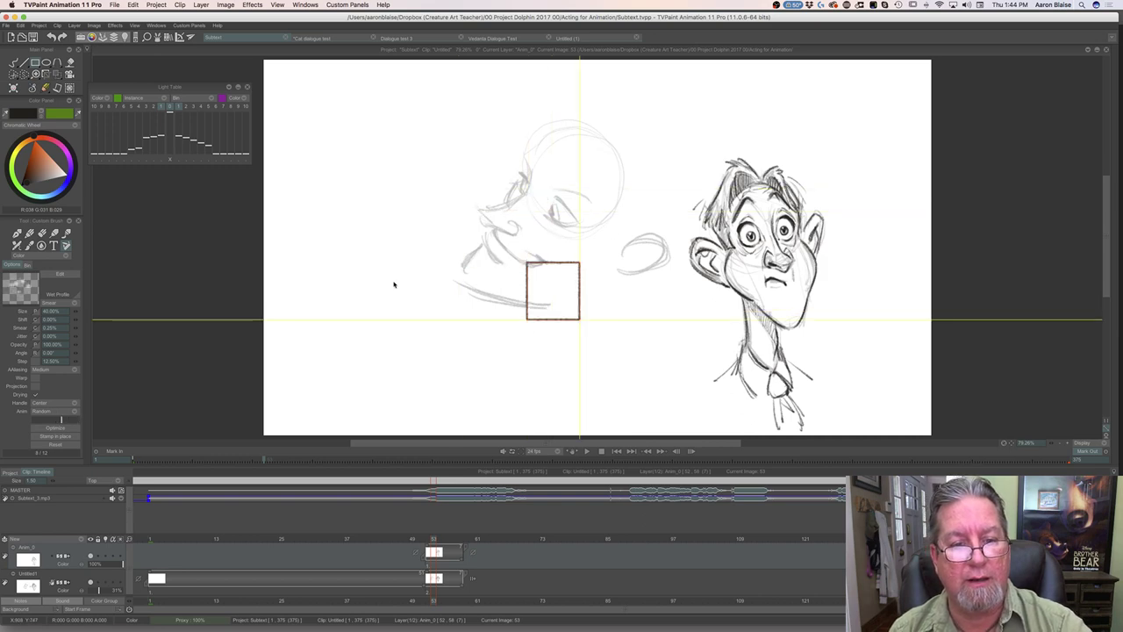
{"action": "left_click_drag", "start_coordinate": [579, 320], "coordinate": [400, 288]}
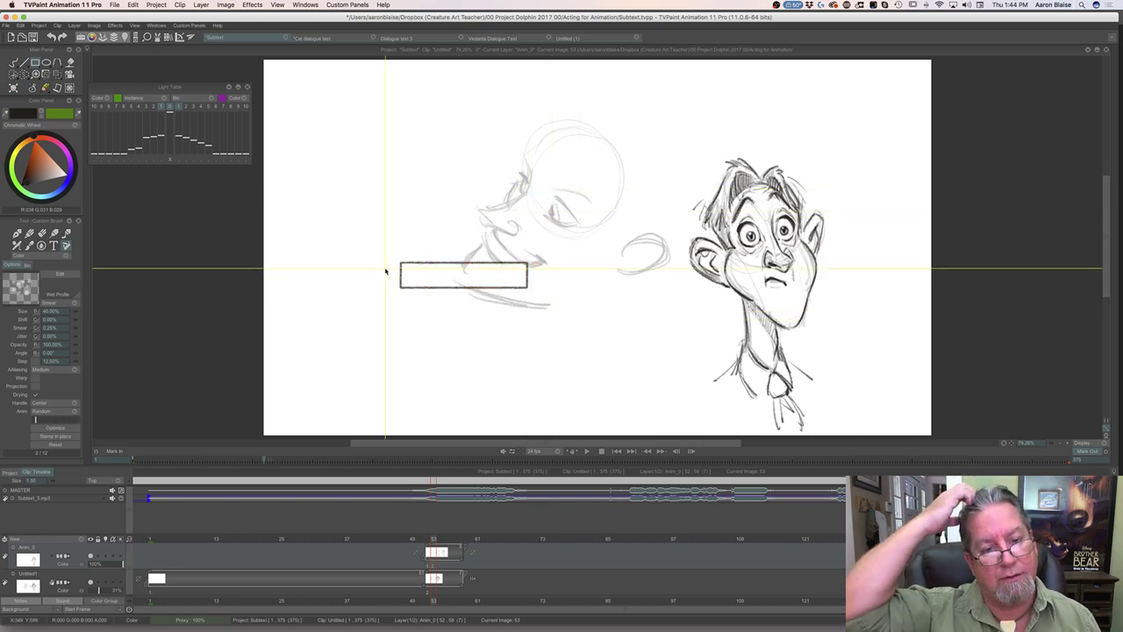
{"action": "key", "text": "ctrl+z"}
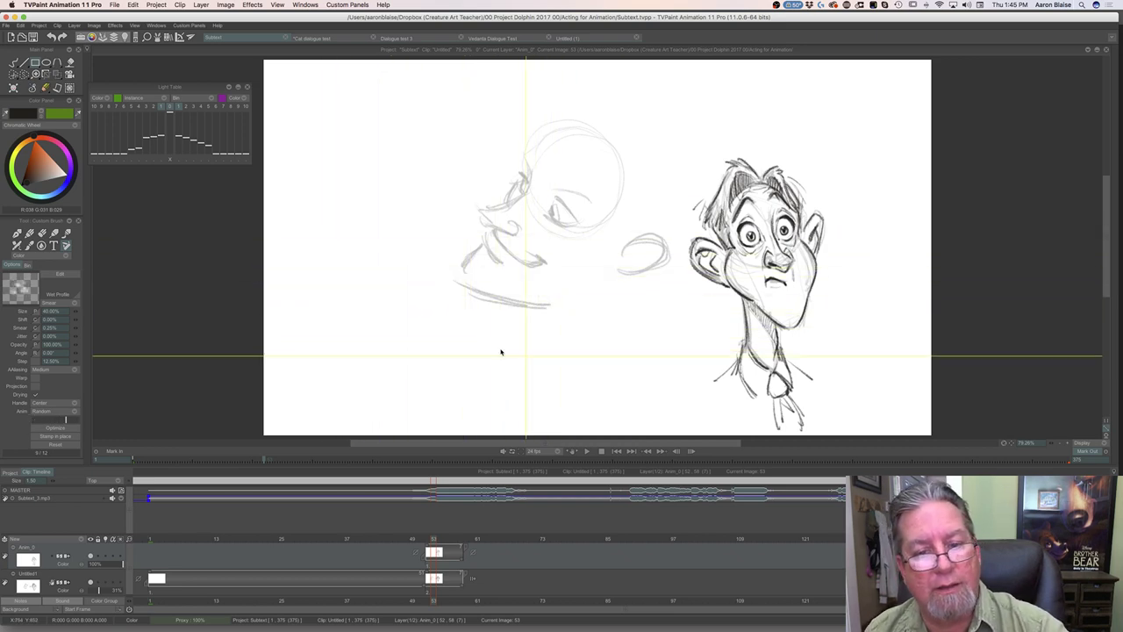
{"action": "mouse_move", "coordinate": [581, 247]}
{"action": "left_mouse_down"}
{"action": "mouse_move", "coordinate": [576, 267]}
{"action": "mouse_move", "coordinate": [523, 310]}
{"action": "left_mouse_up"}
{"action": "key", "text": "super+z"}
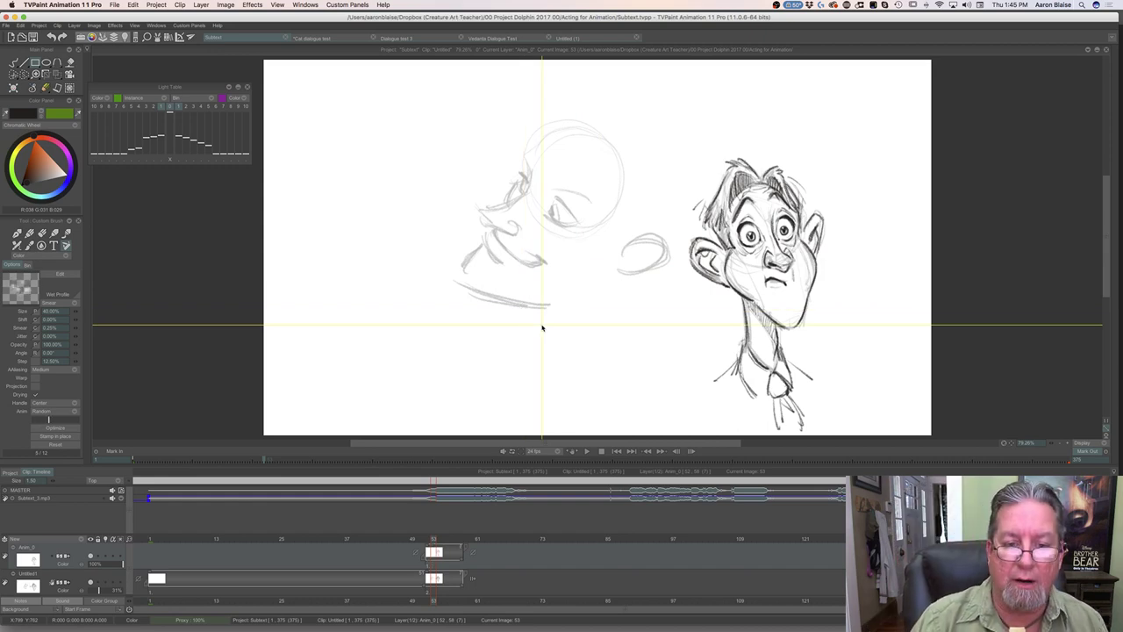
Go to frame 52, try the same counter-clockwise rotation on the wide-eyed head, undo it and return to freehand drawing
{"action": "key", "text": "Left"}
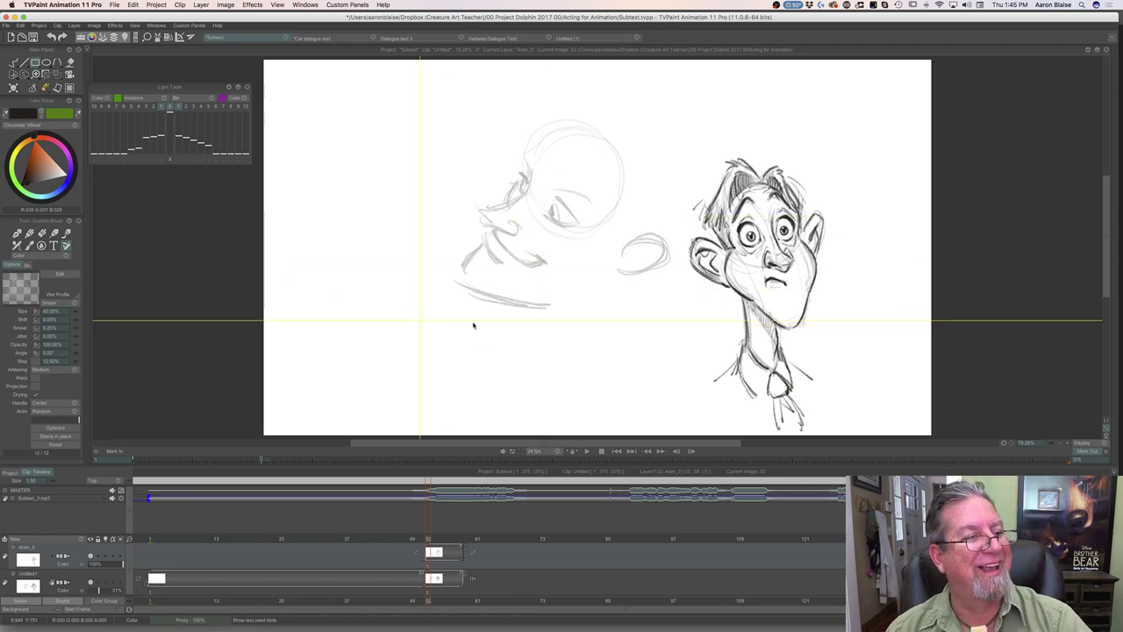
{"action": "left_click", "coordinate": [70, 88]}
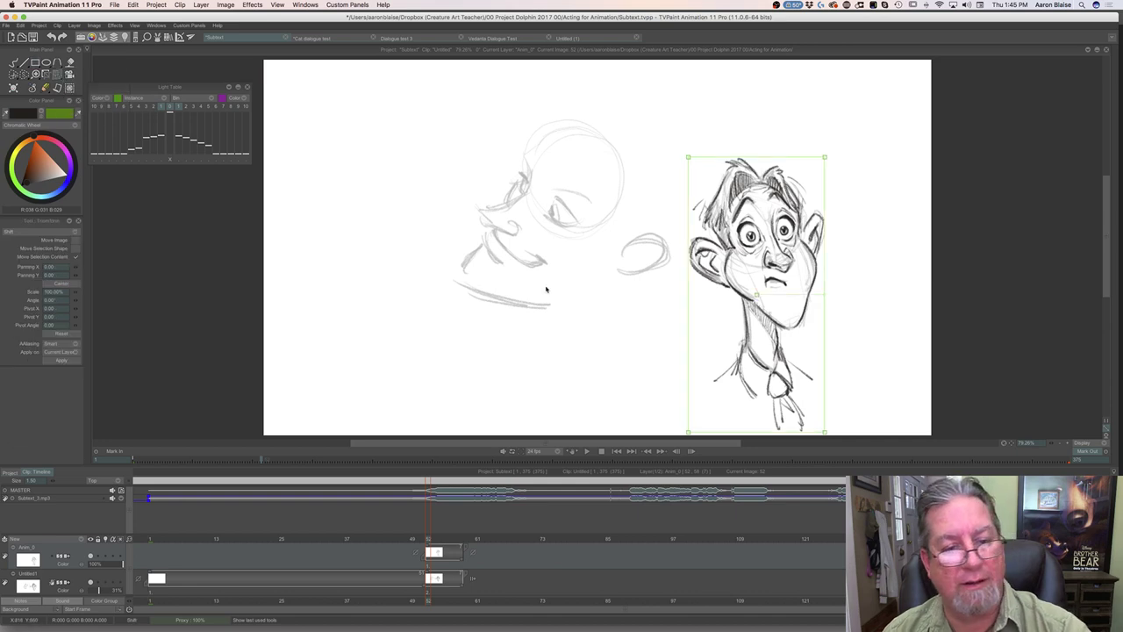
{"action": "left_click_drag", "start_coordinate": [255, 209], "coordinate": [286, 293]}
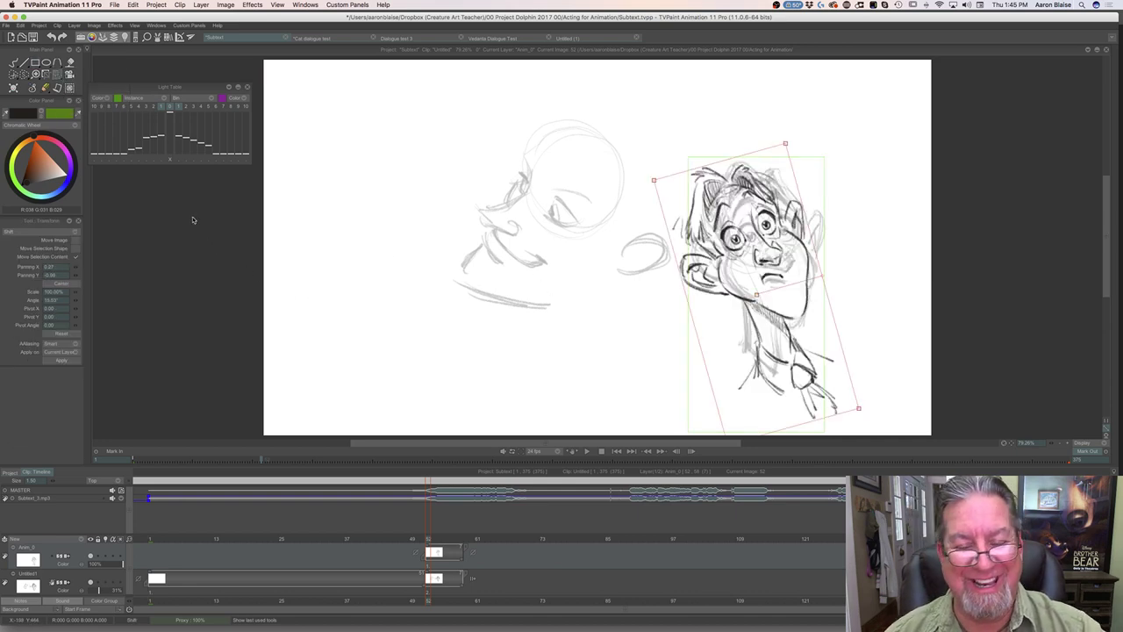
{"action": "key", "text": "Return"}
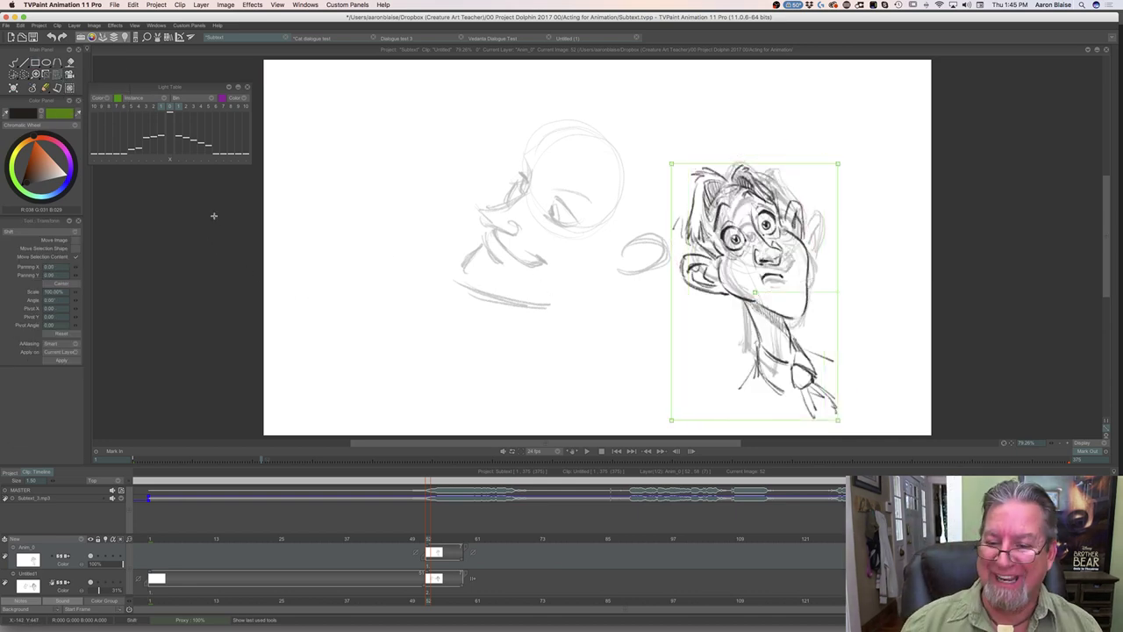
{"action": "key", "text": "super+z"}
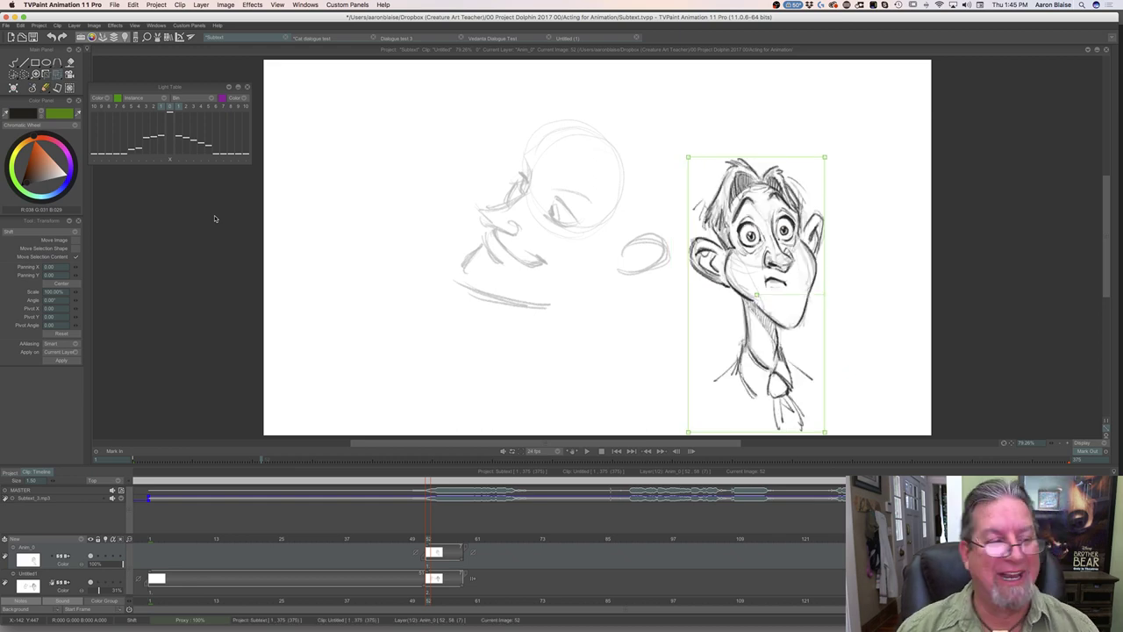
{"action": "left_click", "coordinate": [33, 88]}
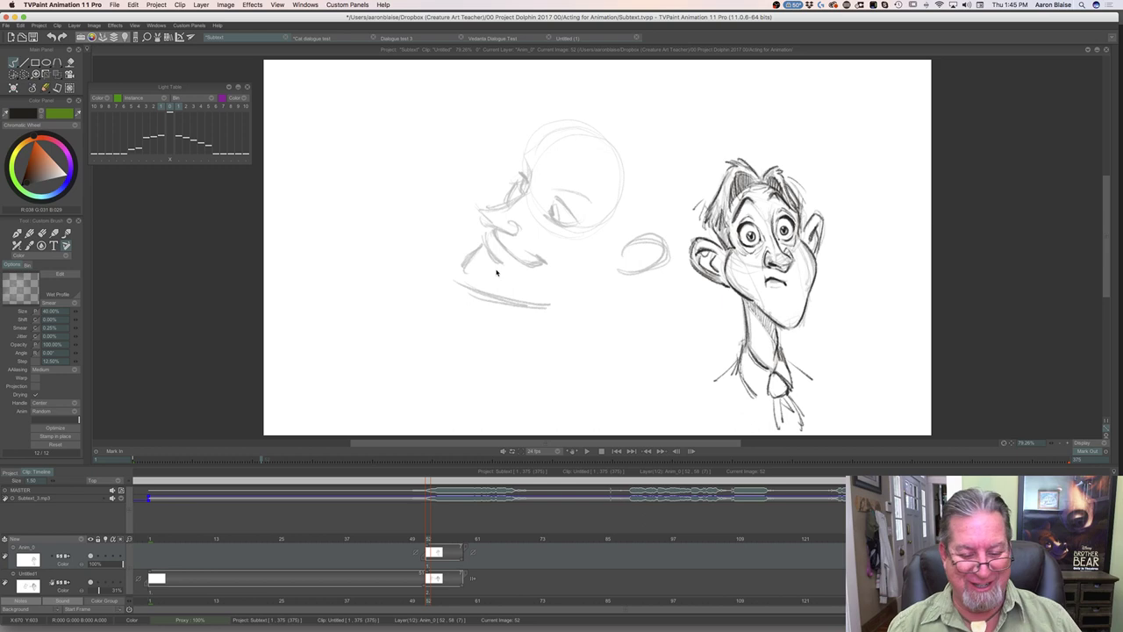
Switch to Photoshop and sketch a spiky tuft of hair and loose side locks around the squashed head's skull
{"action": "mouse_move", "coordinate": [491, 619]}
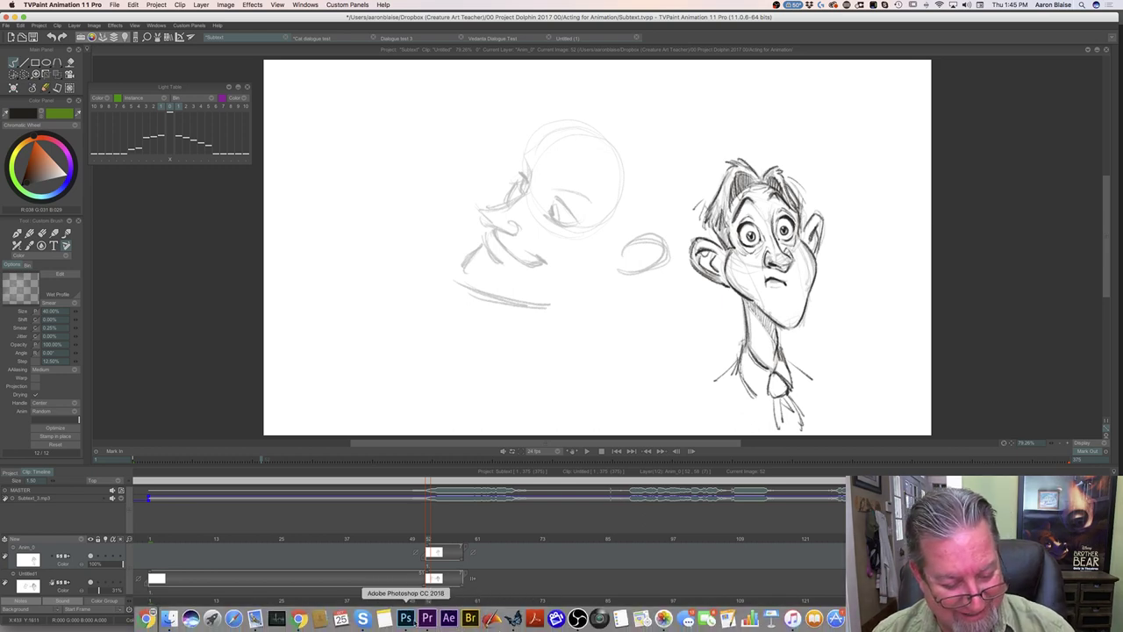
{"action": "left_click", "coordinate": [406, 620]}
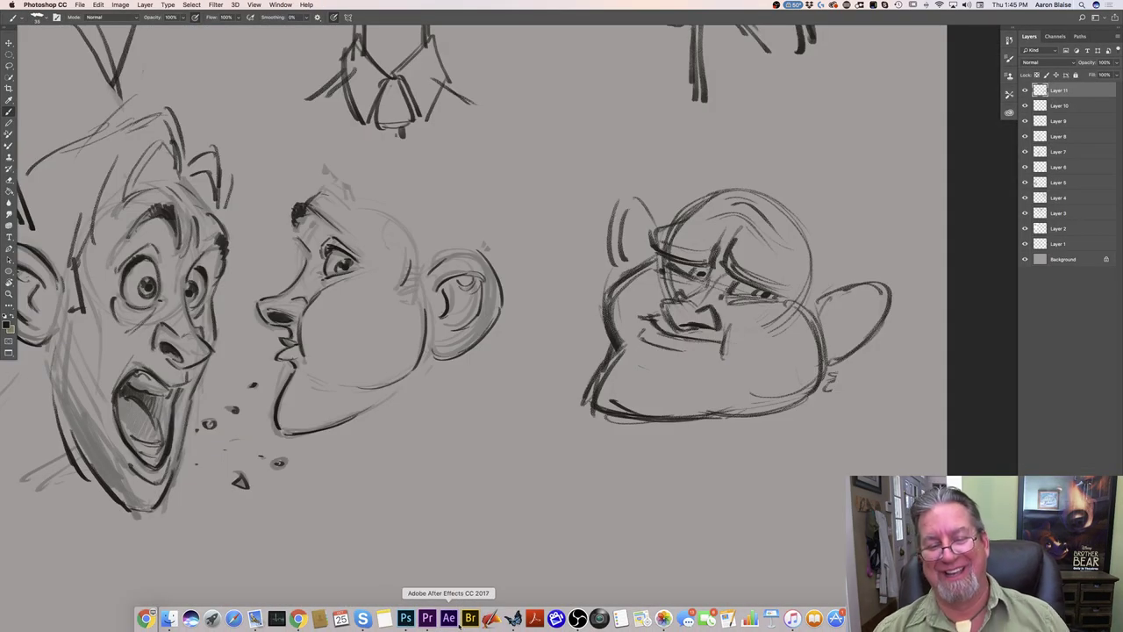
{"action": "mouse_move", "coordinate": [735, 144]}
{"action": "left_mouse_down"}
{"action": "mouse_move", "coordinate": [756, 181]}
{"action": "mouse_move", "coordinate": [696, 198]}
{"action": "mouse_move", "coordinate": [762, 156]}
{"action": "mouse_move", "coordinate": [705, 159]}
{"action": "left_mouse_up"}
{"action": "left_click_drag", "start_coordinate": [774, 183], "coordinate": [795, 187]}
{"action": "mouse_move", "coordinate": [747, 142]}
{"action": "left_mouse_down"}
{"action": "mouse_move", "coordinate": [772, 195]}
{"action": "mouse_move", "coordinate": [717, 181]}
{"action": "mouse_move", "coordinate": [698, 202]}
{"action": "mouse_move", "coordinate": [676, 204]}
{"action": "left_mouse_up"}
{"action": "mouse_move", "coordinate": [772, 182]}
{"action": "left_mouse_down"}
{"action": "mouse_move", "coordinate": [804, 211]}
{"action": "mouse_move", "coordinate": [785, 242]}
{"action": "left_mouse_up"}
{"action": "mouse_move", "coordinate": [812, 158]}
{"action": "left_mouse_down"}
{"action": "mouse_move", "coordinate": [851, 207]}
{"action": "mouse_move", "coordinate": [820, 295]}
{"action": "left_mouse_up"}
{"action": "left_click_drag", "start_coordinate": [874, 254], "coordinate": [832, 288]}
{"action": "left_click_drag", "start_coordinate": [860, 205], "coordinate": [863, 233]}
{"action": "mouse_move", "coordinate": [824, 160]}
{"action": "left_mouse_down"}
{"action": "mouse_move", "coordinate": [856, 203]}
{"action": "mouse_move", "coordinate": [851, 229]}
{"action": "left_mouse_up"}
{"action": "left_click_drag", "start_coordinate": [819, 152], "coordinate": [848, 205]}
{"action": "left_click_drag", "start_coordinate": [772, 121], "coordinate": [781, 141]}
{"action": "left_click_drag", "start_coordinate": [740, 125], "coordinate": [688, 158]}
{"action": "left_click_drag", "start_coordinate": [686, 135], "coordinate": [685, 213]}
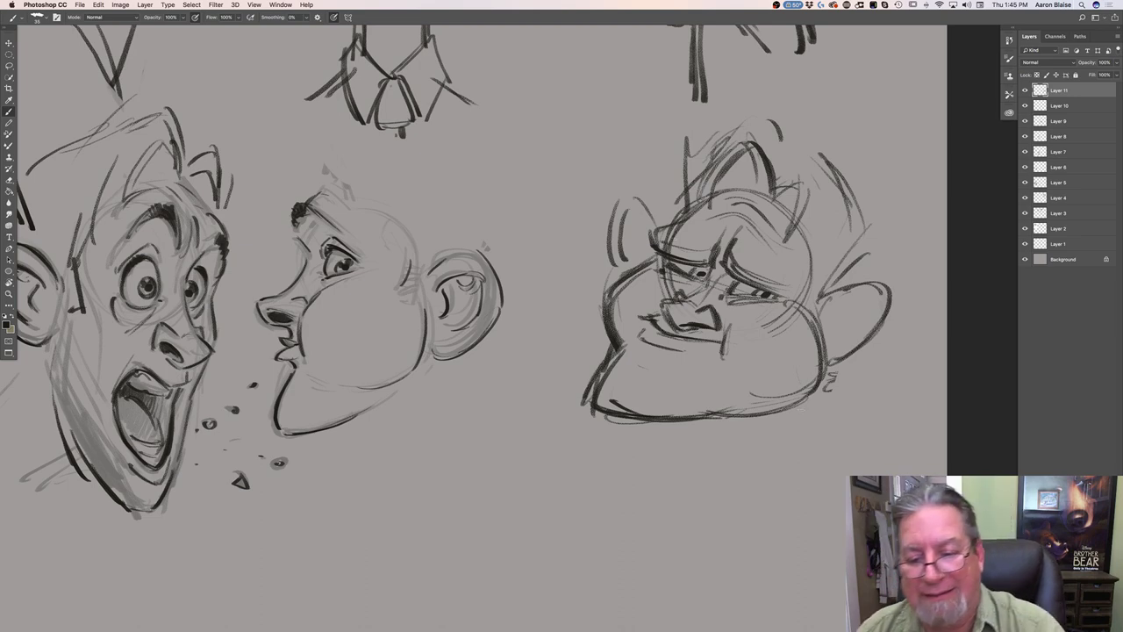
Sketch the neck and shoulder lines beneath the squashed head, with a heavy back contour below the near ear
{"action": "left_click_drag", "start_coordinate": [851, 399], "coordinate": [858, 421]}
{"action": "left_click_drag", "start_coordinate": [839, 372], "coordinate": [868, 440]}
{"action": "mouse_move", "coordinate": [839, 376]}
{"action": "left_mouse_down"}
{"action": "mouse_move", "coordinate": [866, 437]}
{"action": "mouse_move", "coordinate": [746, 451]}
{"action": "mouse_move", "coordinate": [668, 487]}
{"action": "mouse_move", "coordinate": [876, 447]}
{"action": "left_mouse_up"}
{"action": "left_click_drag", "start_coordinate": [837, 356], "coordinate": [877, 449]}
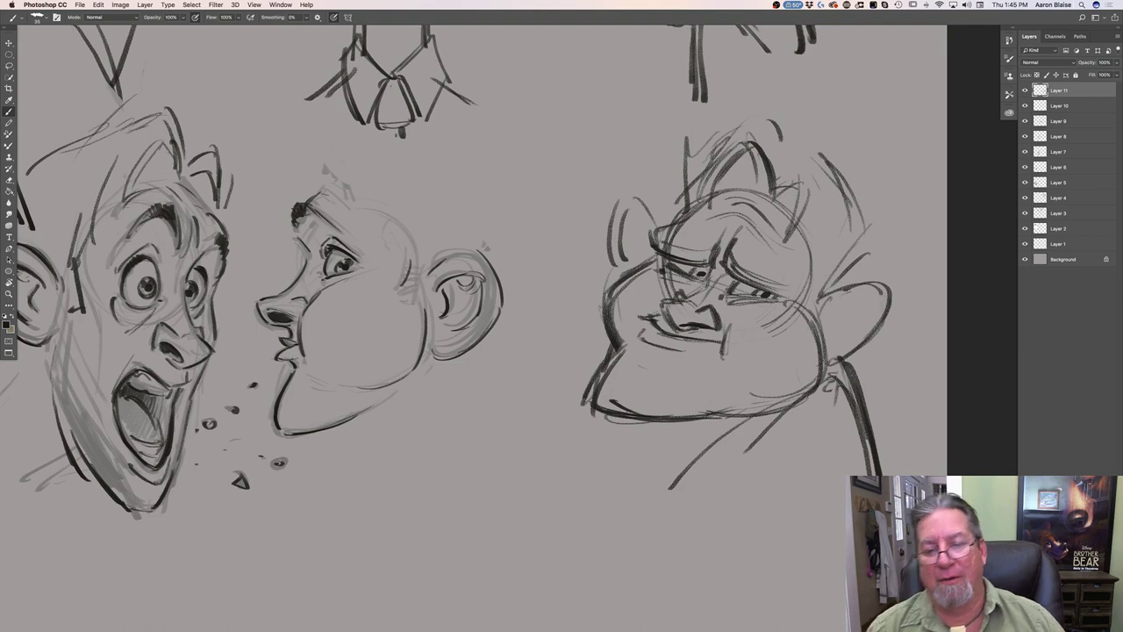
Add an inner fold to the squashed head's near ear and strengthen the ear's outer contour
{"action": "left_click_drag", "start_coordinate": [863, 305], "coordinate": [829, 313]}
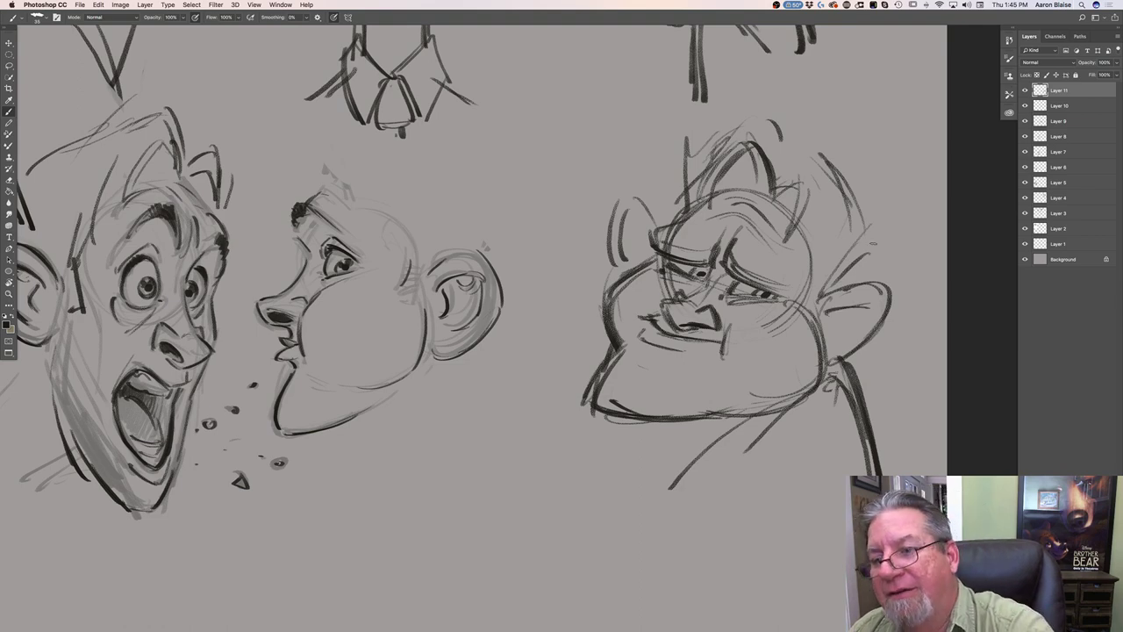
{"action": "key", "text": "super+minus"}
{"action": "key", "text": "super+minus"}
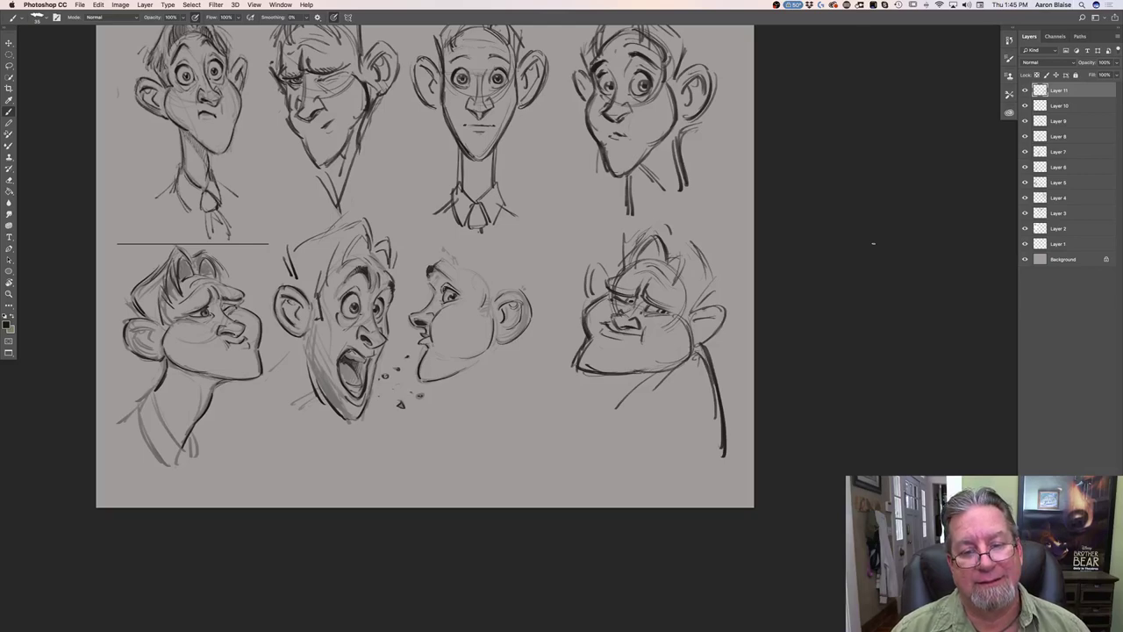
{"action": "key", "text": "super+plus"}
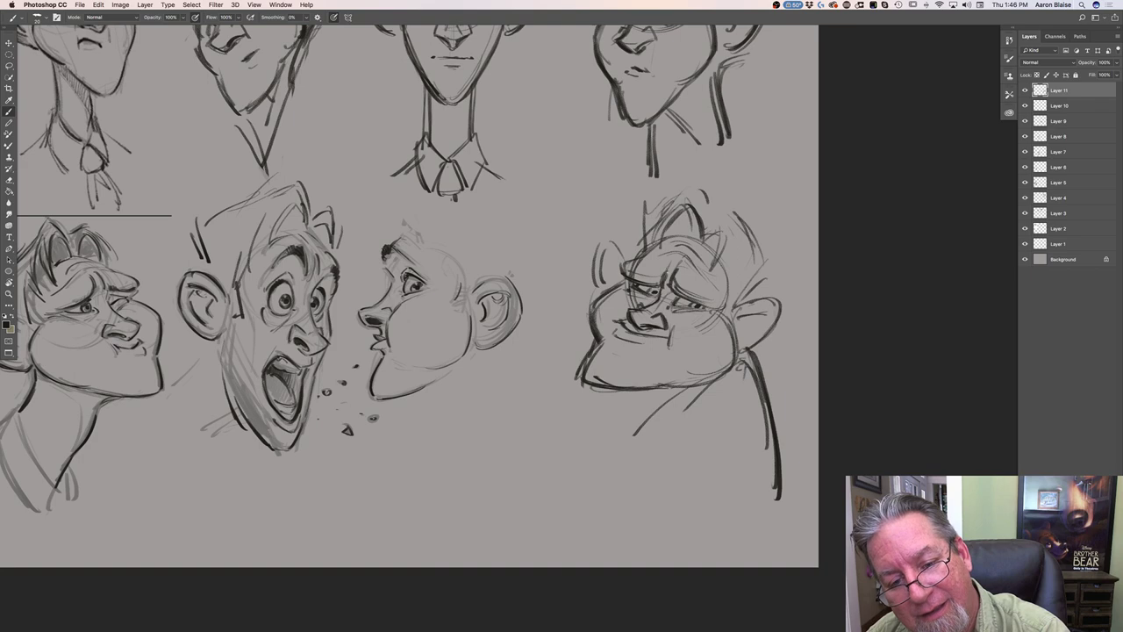
{"action": "left_click_drag", "start_coordinate": [735, 305], "coordinate": [752, 344]}
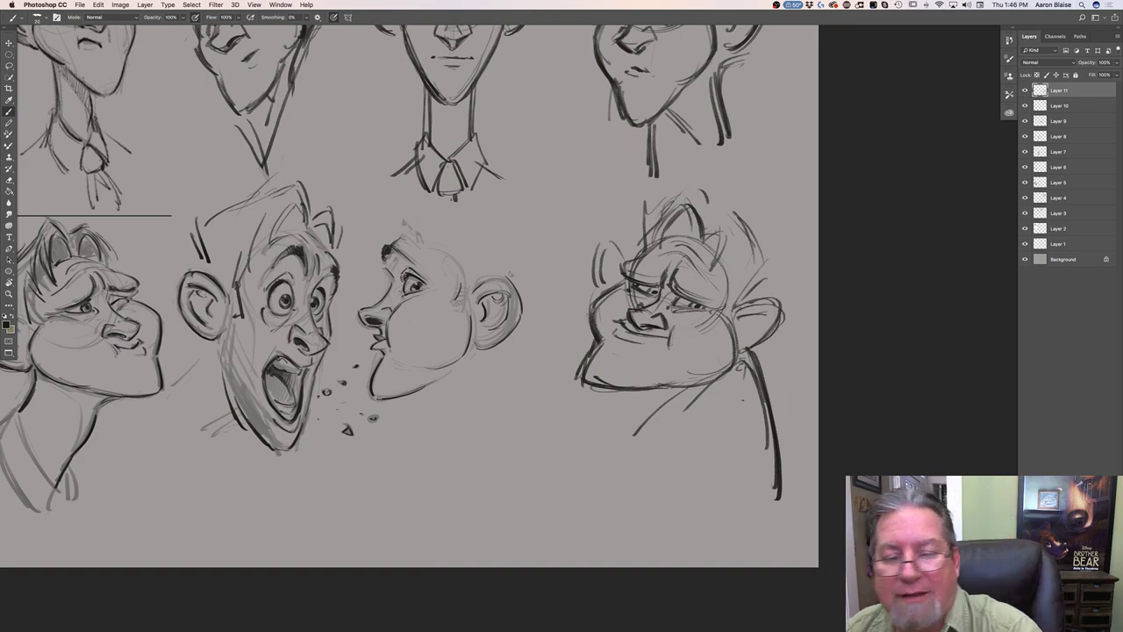
Reduce Layer 11's opacity to 30% and add a new layer above it
{"action": "left_click", "coordinate": [1115, 63]}
{"action": "left_click_drag", "start_coordinate": [1100, 74], "coordinate": [1083, 77]}
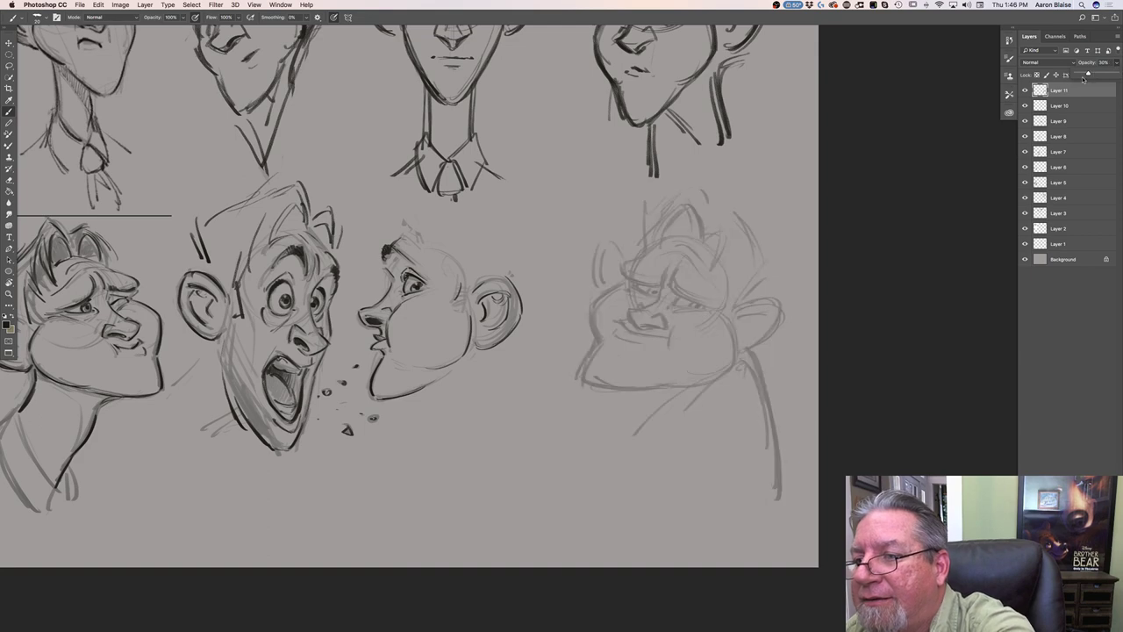
{"action": "left_click", "coordinate": [1099, 625]}
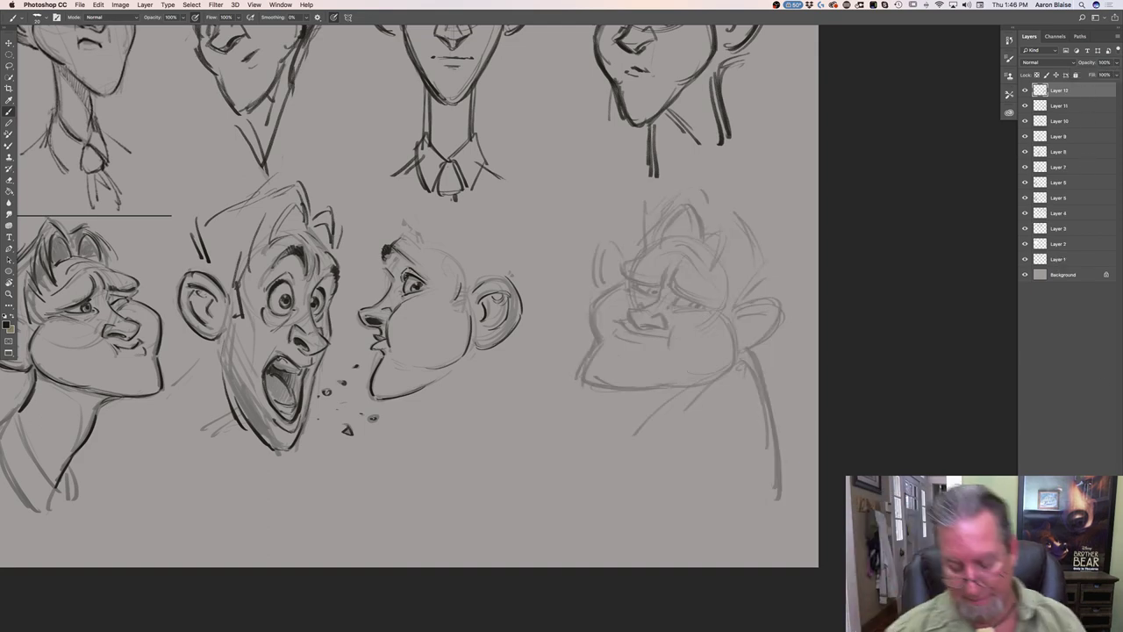
Adjust the brush size and ink the far brow line, nose-bridge crease and near upper eyelid of the squashed head
{"action": "key", "text": "super+plus"}
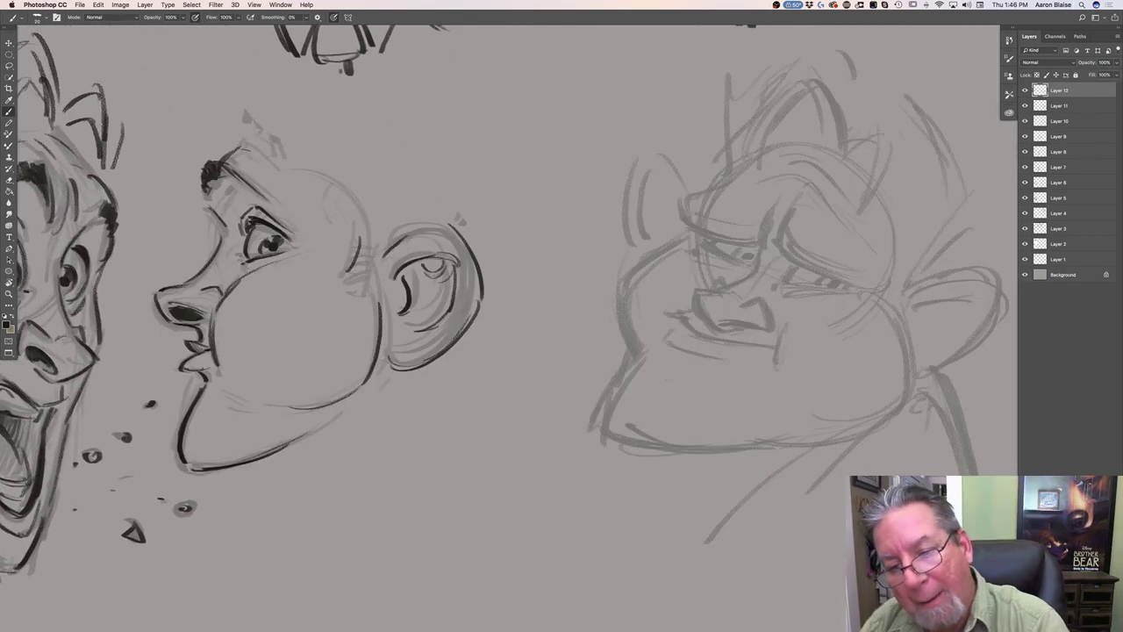
{"action": "key", "text": "bracketright"}
{"action": "key", "text": "bracketright"}
{"action": "key", "text": "bracketright"}
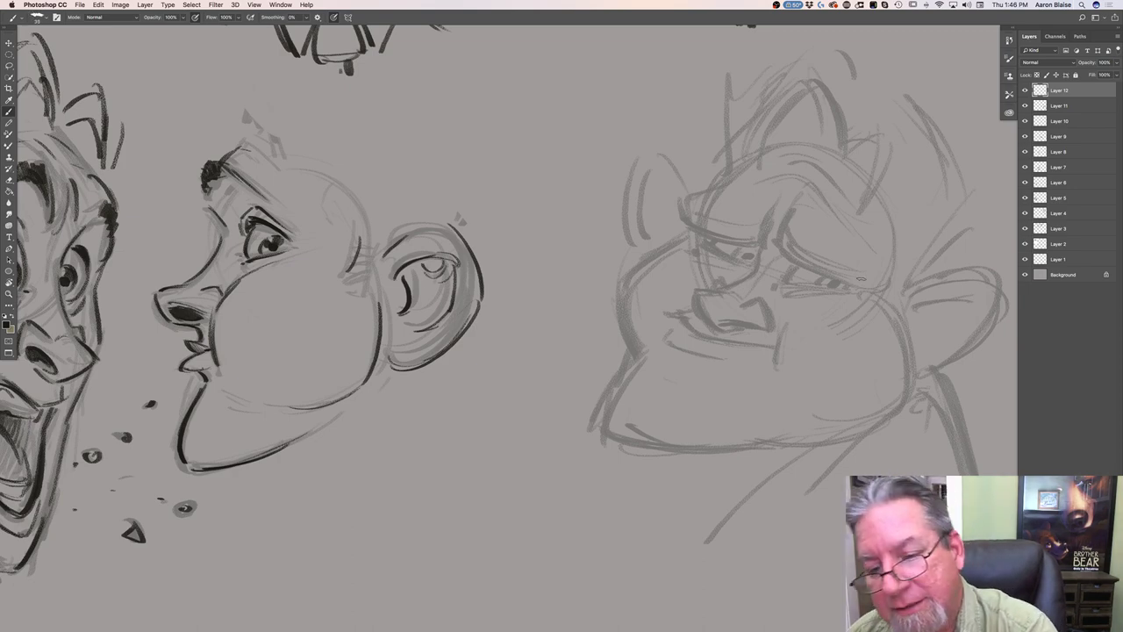
{"action": "mouse_move", "coordinate": [860, 278]}
{"action": "left_mouse_down"}
{"action": "mouse_move", "coordinate": [794, 240]}
{"action": "mouse_move", "coordinate": [847, 259]}
{"action": "left_mouse_up"}
{"action": "left_click_drag", "start_coordinate": [704, 232], "coordinate": [751, 245]}
{"action": "mouse_move", "coordinate": [793, 211]}
{"action": "left_mouse_down"}
{"action": "mouse_move", "coordinate": [781, 243]}
{"action": "mouse_move", "coordinate": [793, 276]}
{"action": "left_mouse_up"}
{"action": "mouse_move", "coordinate": [842, 273]}
{"action": "left_mouse_down"}
{"action": "mouse_move", "coordinate": [856, 280]}
{"action": "mouse_move", "coordinate": [844, 273]}
{"action": "left_mouse_up"}
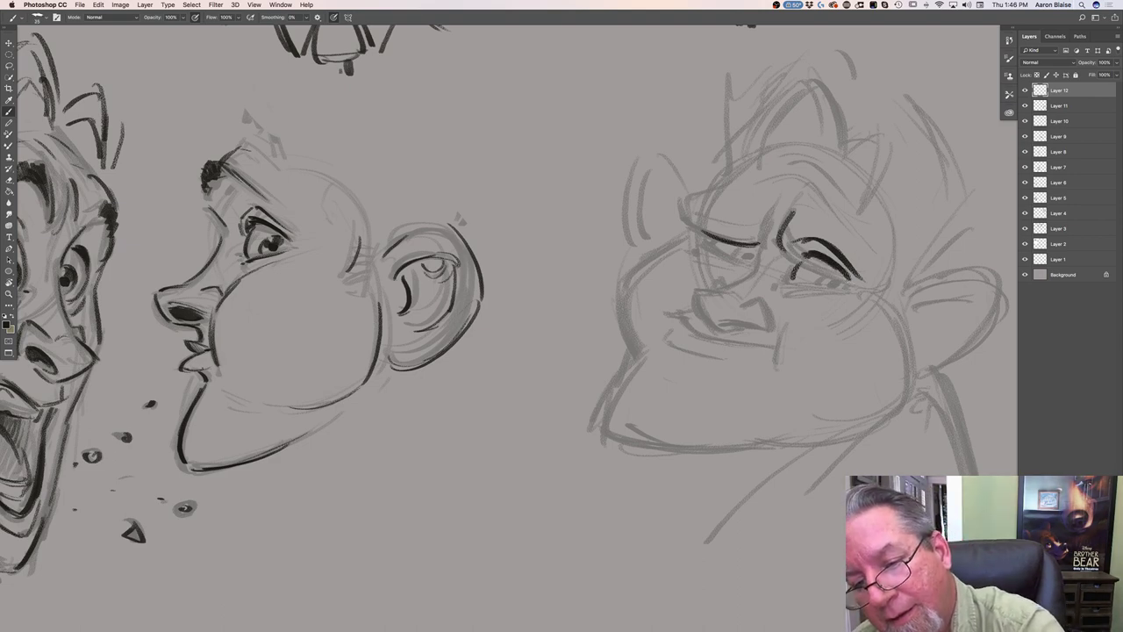
Ink the squashed head's near eye with lower lid and iris, and the far eye's lower lid and dark pupil
{"action": "mouse_move", "coordinate": [833, 281]}
{"action": "left_mouse_down"}
{"action": "mouse_move", "coordinate": [842, 286]}
{"action": "mouse_move", "coordinate": [830, 272]}
{"action": "mouse_move", "coordinate": [843, 275]}
{"action": "mouse_move", "coordinate": [783, 281]}
{"action": "mouse_move", "coordinate": [786, 299]}
{"action": "left_mouse_up"}
{"action": "left_click_drag", "start_coordinate": [853, 290], "coordinate": [782, 290]}
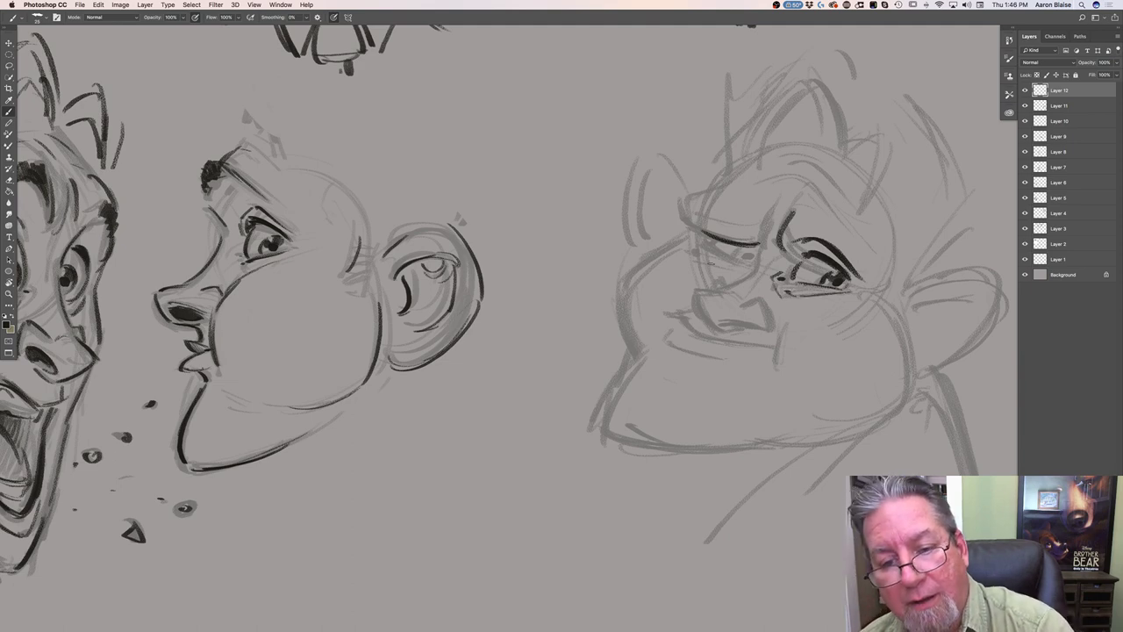
{"action": "left_click_drag", "start_coordinate": [698, 253], "coordinate": [744, 261]}
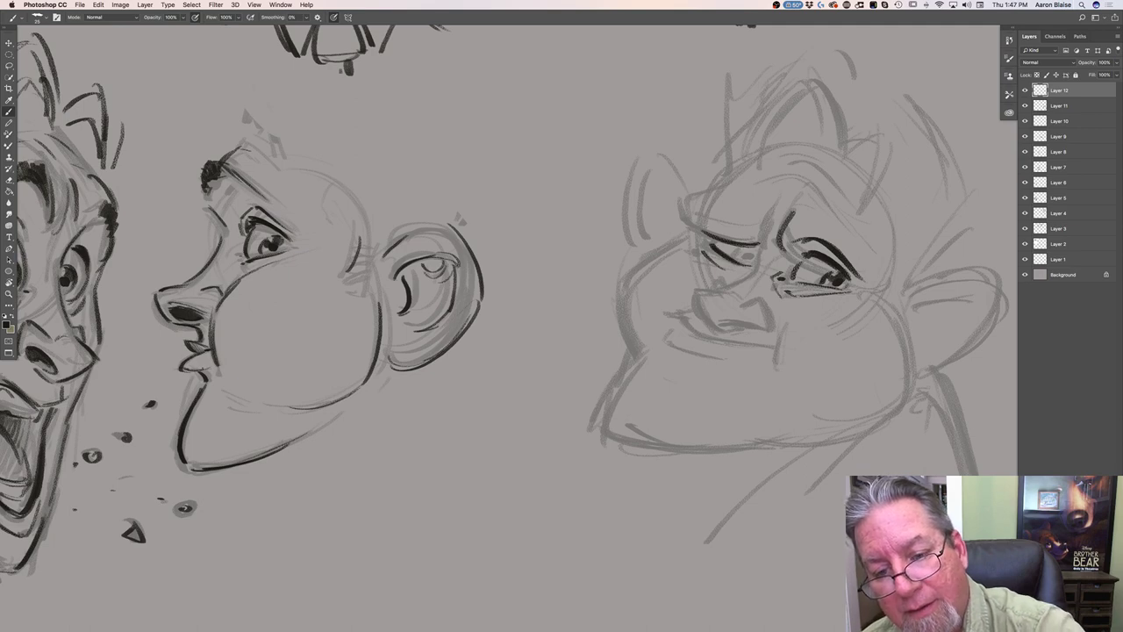
{"action": "left_click_drag", "start_coordinate": [746, 259], "coordinate": [750, 251]}
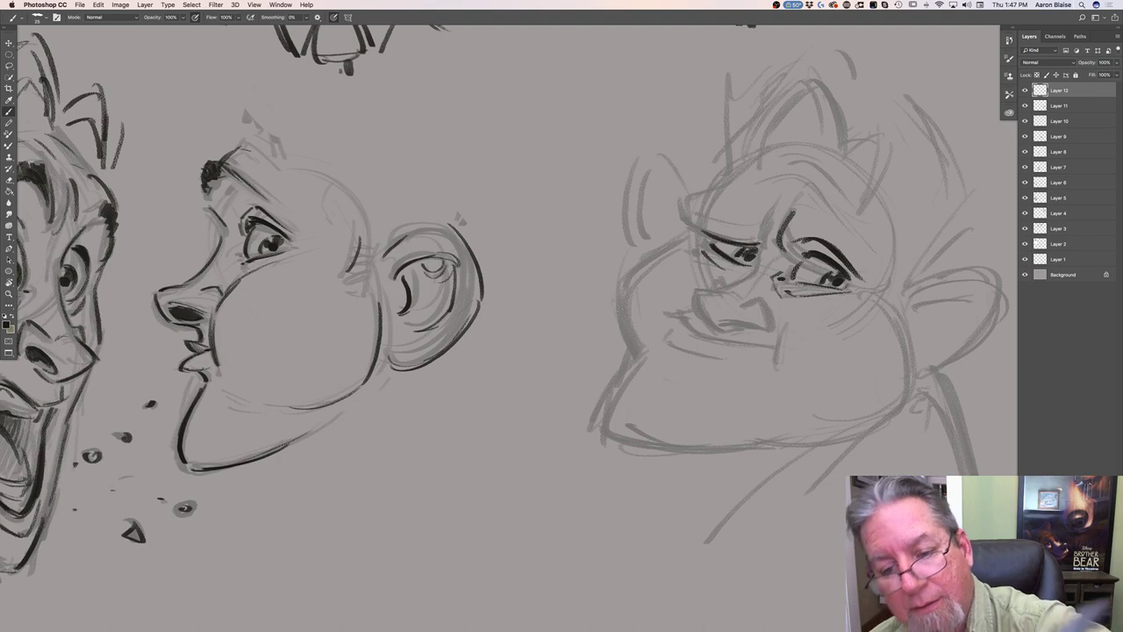
Ink the second nose-bridge crease, the protruding brow contour and the heavy far-cheek outline of the squashed head
{"action": "mouse_move", "coordinate": [769, 225]}
{"action": "left_mouse_down"}
{"action": "mouse_move", "coordinate": [763, 246]}
{"action": "mouse_move", "coordinate": [775, 247]}
{"action": "mouse_move", "coordinate": [761, 243]}
{"action": "left_mouse_up"}
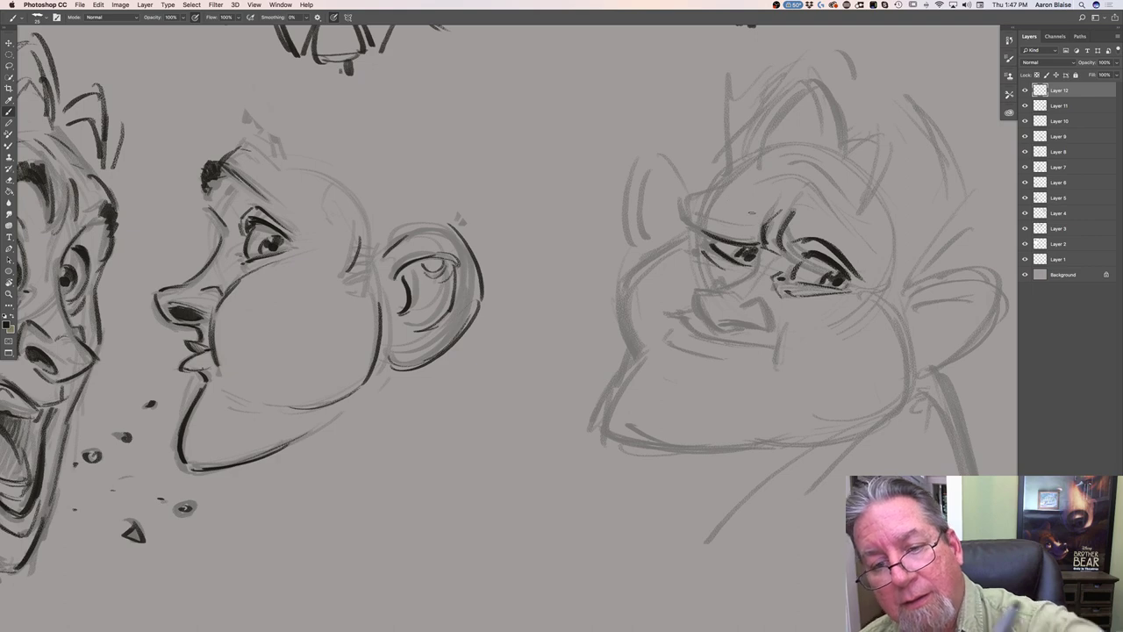
{"action": "mouse_move", "coordinate": [698, 228]}
{"action": "left_mouse_down"}
{"action": "mouse_move", "coordinate": [739, 242]}
{"action": "mouse_move", "coordinate": [728, 244]}
{"action": "left_mouse_up"}
{"action": "mouse_move", "coordinate": [712, 190]}
{"action": "left_mouse_down"}
{"action": "mouse_move", "coordinate": [680, 230]}
{"action": "mouse_move", "coordinate": [690, 238]}
{"action": "mouse_move", "coordinate": [643, 267]}
{"action": "left_mouse_up"}
{"action": "mouse_move", "coordinate": [689, 237]}
{"action": "left_mouse_down"}
{"action": "mouse_move", "coordinate": [626, 290]}
{"action": "mouse_move", "coordinate": [630, 342]}
{"action": "left_mouse_up"}
{"action": "left_click_drag", "start_coordinate": [626, 282], "coordinate": [633, 352]}
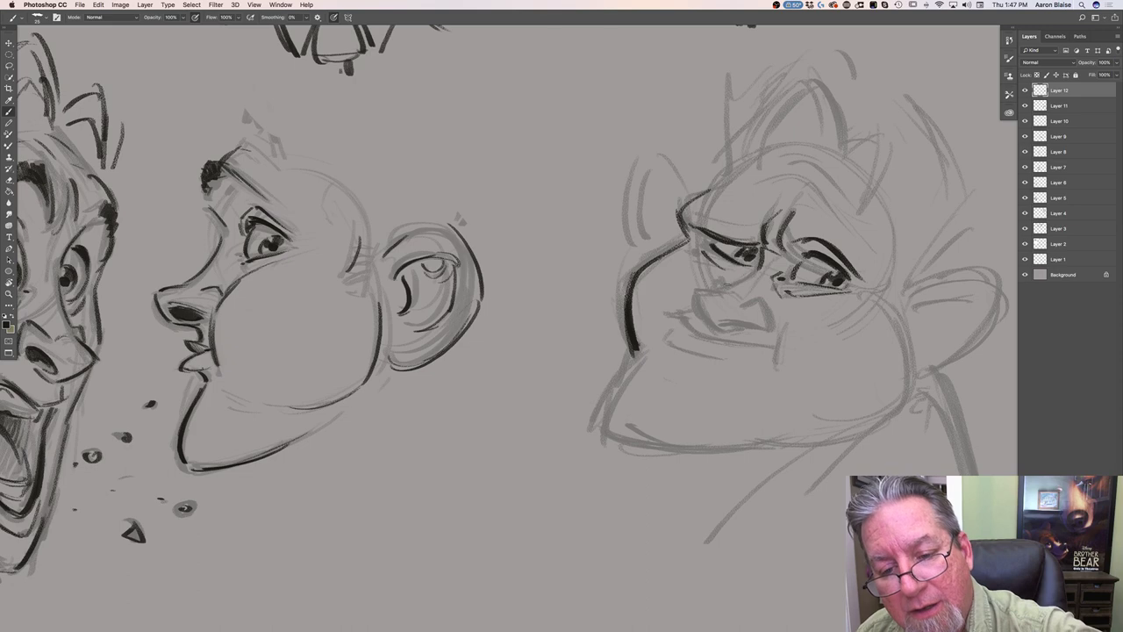
Ink the squashed head's nose with its nostril, the smirking mouth line and the lower lip crease
{"action": "mouse_move", "coordinate": [701, 298]}
{"action": "left_mouse_down"}
{"action": "mouse_move", "coordinate": [717, 330]}
{"action": "mouse_move", "coordinate": [762, 328]}
{"action": "mouse_move", "coordinate": [755, 304]}
{"action": "left_mouse_up"}
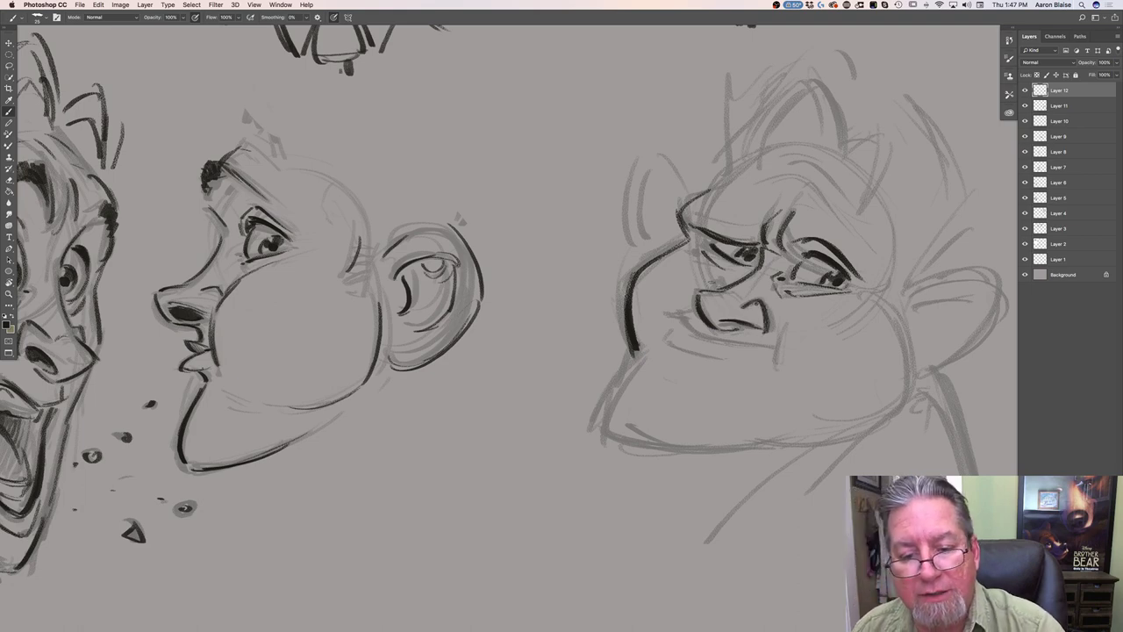
{"action": "mouse_move", "coordinate": [684, 314]}
{"action": "left_mouse_down"}
{"action": "mouse_move", "coordinate": [696, 333]}
{"action": "mouse_move", "coordinate": [776, 352]}
{"action": "mouse_move", "coordinate": [770, 364]}
{"action": "left_mouse_up"}
{"action": "mouse_move", "coordinate": [660, 328]}
{"action": "left_mouse_down"}
{"action": "mouse_move", "coordinate": [674, 346]}
{"action": "mouse_move", "coordinate": [711, 354]}
{"action": "left_mouse_up"}
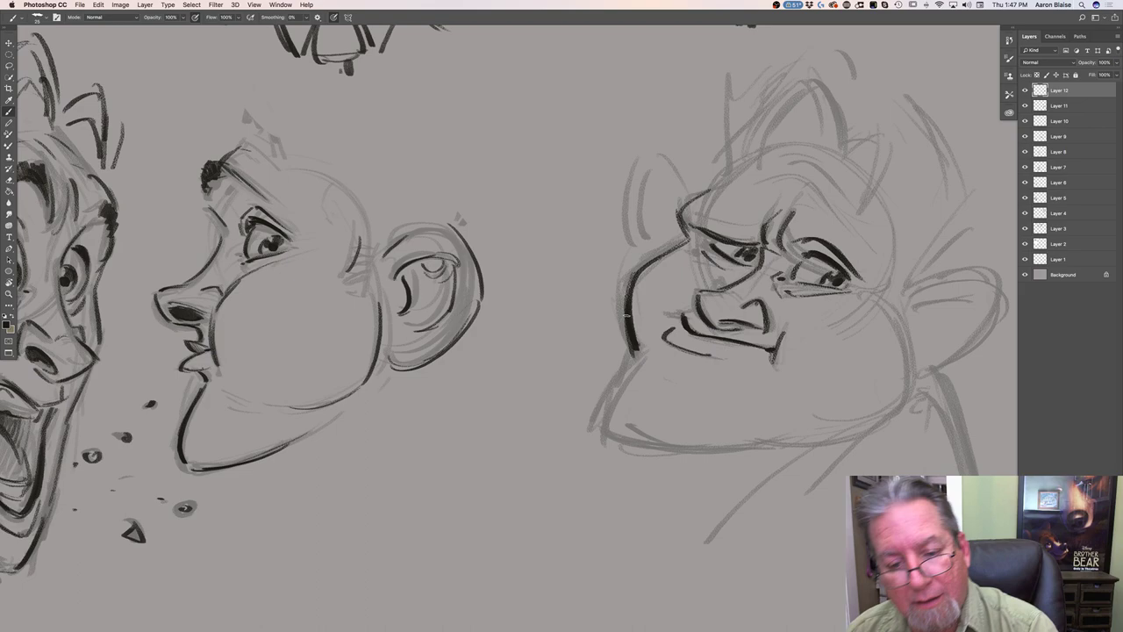
Hide Layers 1 through 12 and add a new layer for a side demonstration on the blank background
{"action": "key", "text": "ctrl+minus"}
{"action": "key", "text": "ctrl+minus"}
{"action": "key", "text": "ctrl+minus"}
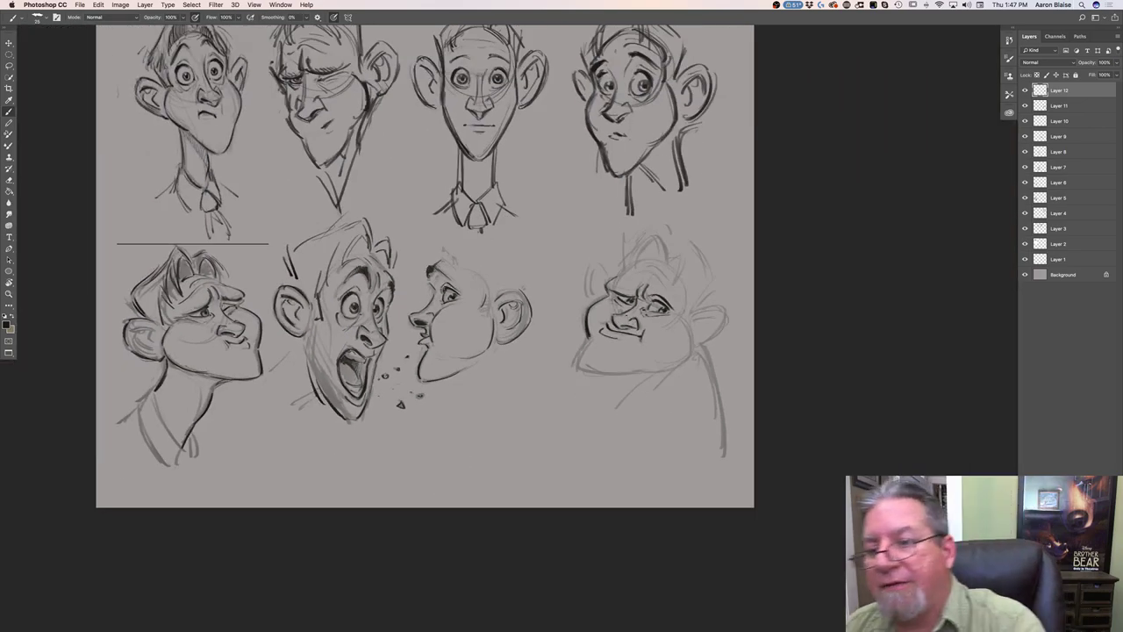
{"action": "left_click_drag", "start_coordinate": [1025, 91], "coordinate": [1025, 260]}
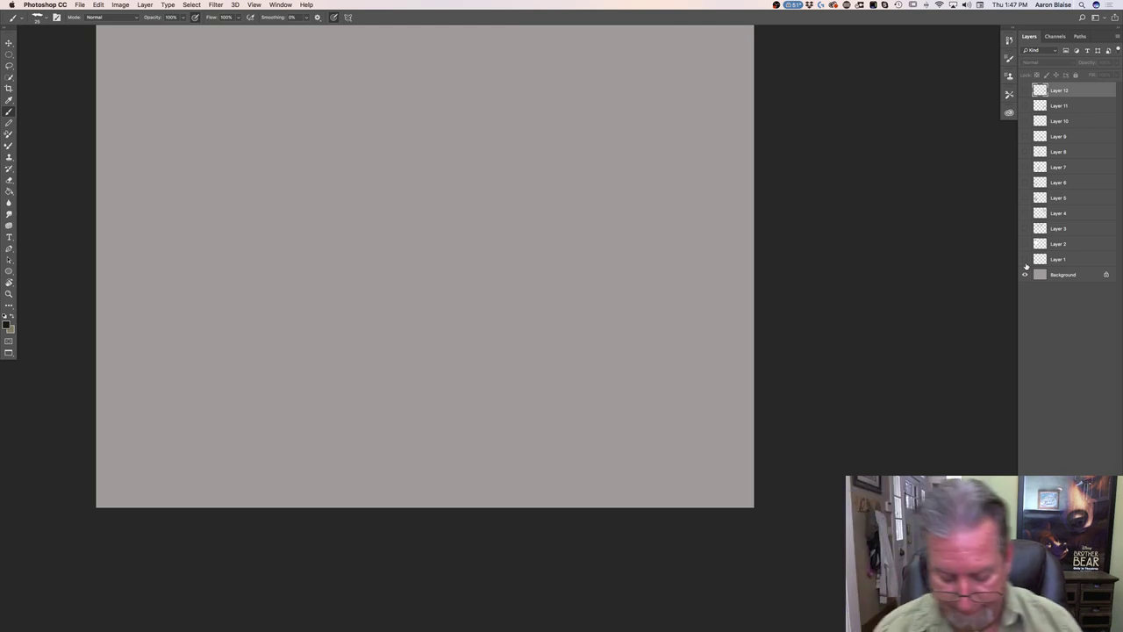
{"action": "key", "text": "ctrl+plus"}
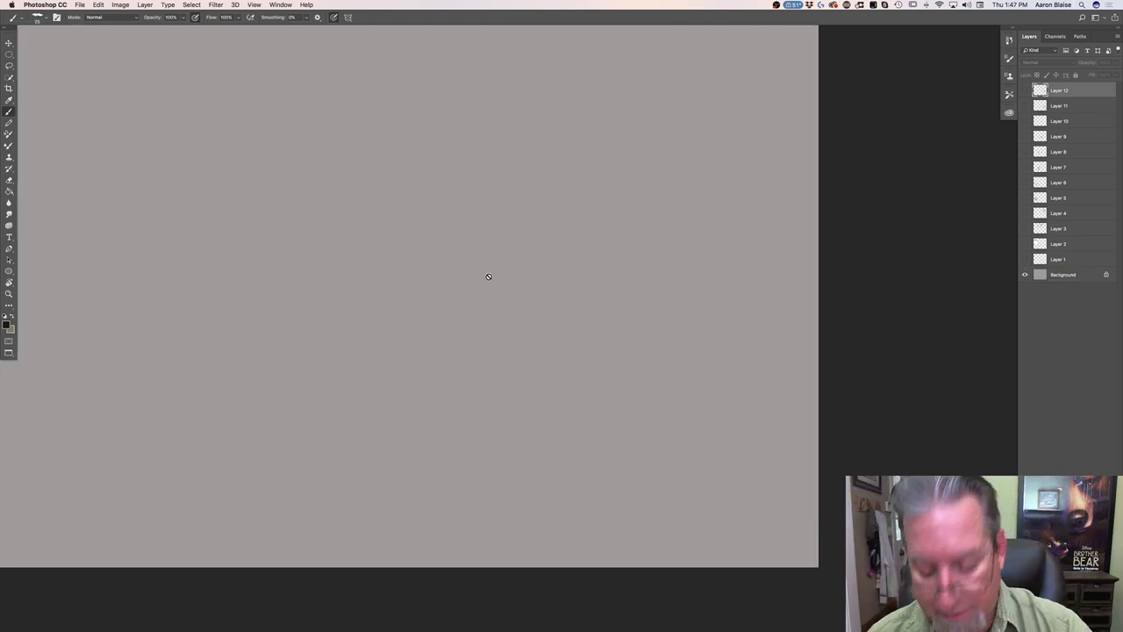
{"action": "key", "text": "ctrl+shift+alt+n"}
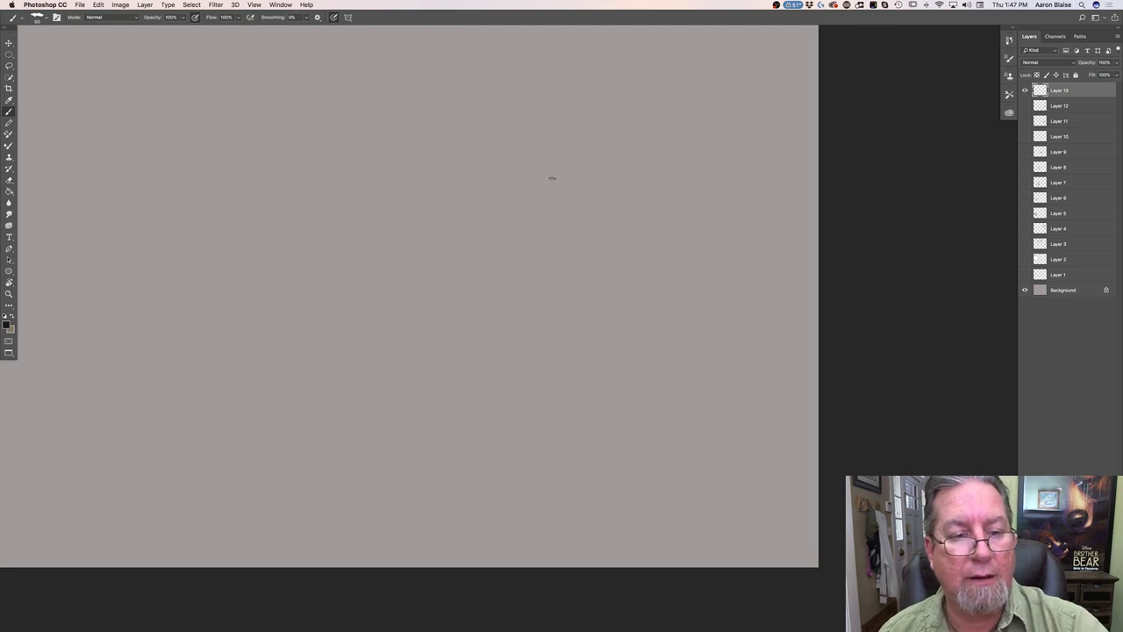
Sketch a simple cartoon head with a circle for the cranium, a wide rounded jaw below it and two ears
{"action": "mouse_move", "coordinate": [539, 248]}
{"action": "left_mouse_down"}
{"action": "mouse_move", "coordinate": [451, 213]}
{"action": "mouse_move", "coordinate": [527, 263]}
{"action": "mouse_move", "coordinate": [590, 205]}
{"action": "mouse_move", "coordinate": [491, 269]}
{"action": "left_mouse_up"}
{"action": "mouse_move", "coordinate": [446, 163]}
{"action": "left_mouse_down"}
{"action": "mouse_move", "coordinate": [445, 225]}
{"action": "mouse_move", "coordinate": [433, 213]}
{"action": "mouse_move", "coordinate": [433, 232]}
{"action": "mouse_move", "coordinate": [481, 326]}
{"action": "mouse_move", "coordinate": [504, 339]}
{"action": "left_mouse_up"}
{"action": "mouse_move", "coordinate": [605, 204]}
{"action": "left_mouse_down"}
{"action": "mouse_move", "coordinate": [571, 306]}
{"action": "mouse_move", "coordinate": [509, 344]}
{"action": "left_mouse_up"}
{"action": "left_click_drag", "start_coordinate": [579, 296], "coordinate": [515, 335]}
{"action": "left_click_drag", "start_coordinate": [612, 242], "coordinate": [614, 242]}
{"action": "left_click_drag", "start_coordinate": [612, 198], "coordinate": [639, 179]}
{"action": "left_click_drag", "start_coordinate": [413, 212], "coordinate": [429, 243]}
{"action": "left_click_drag", "start_coordinate": [444, 201], "coordinate": [438, 214]}
{"action": "left_click_drag", "start_coordinate": [440, 181], "coordinate": [430, 202]}
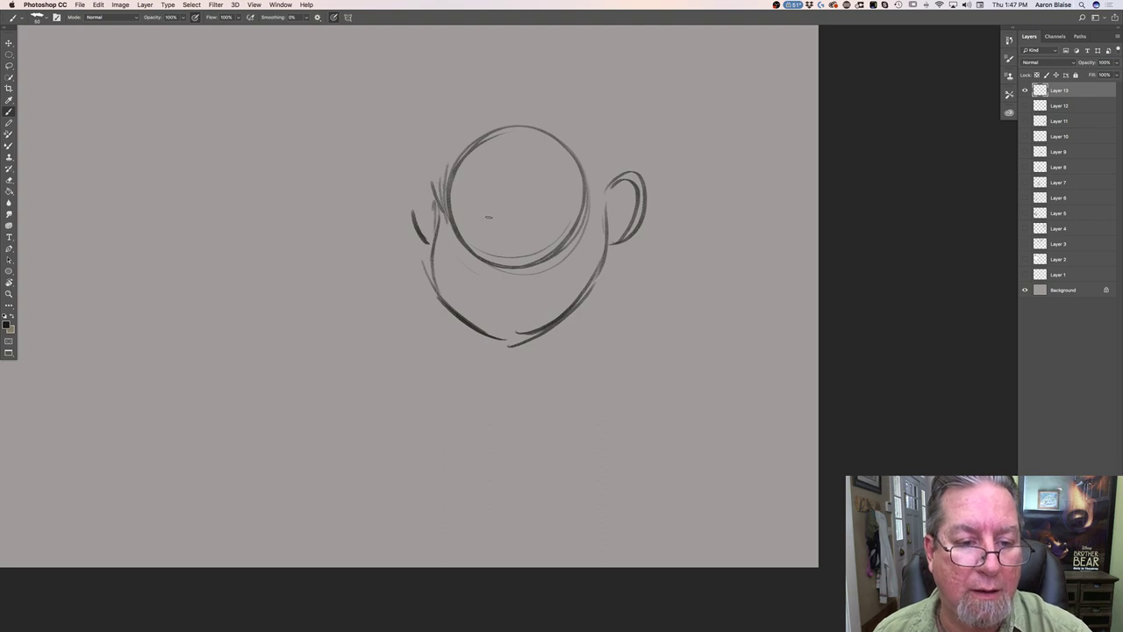
Add a round nose, a short closed mouth, dot eyes, raised eyebrows and a far sideburn to the simple head
{"action": "mouse_move", "coordinate": [497, 220]}
{"action": "left_mouse_down"}
{"action": "mouse_move", "coordinate": [482, 246]}
{"action": "mouse_move", "coordinate": [505, 250]}
{"action": "mouse_move", "coordinate": [490, 217]}
{"action": "mouse_move", "coordinate": [479, 249]}
{"action": "mouse_move", "coordinate": [513, 243]}
{"action": "mouse_move", "coordinate": [514, 265]}
{"action": "mouse_move", "coordinate": [523, 261]}
{"action": "left_mouse_up"}
{"action": "left_click_drag", "start_coordinate": [526, 208], "coordinate": [485, 210]}
{"action": "left_click_drag", "start_coordinate": [514, 169], "coordinate": [542, 184]}
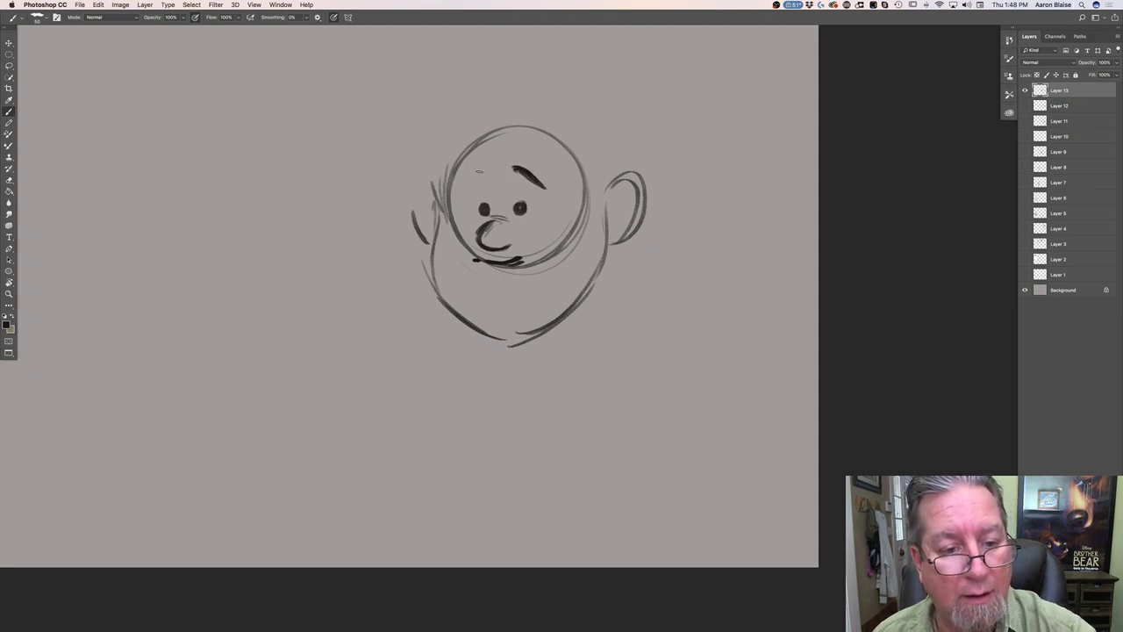
{"action": "left_click_drag", "start_coordinate": [471, 178], "coordinate": [483, 171]}
{"action": "left_click_drag", "start_coordinate": [442, 202], "coordinate": [436, 169]}
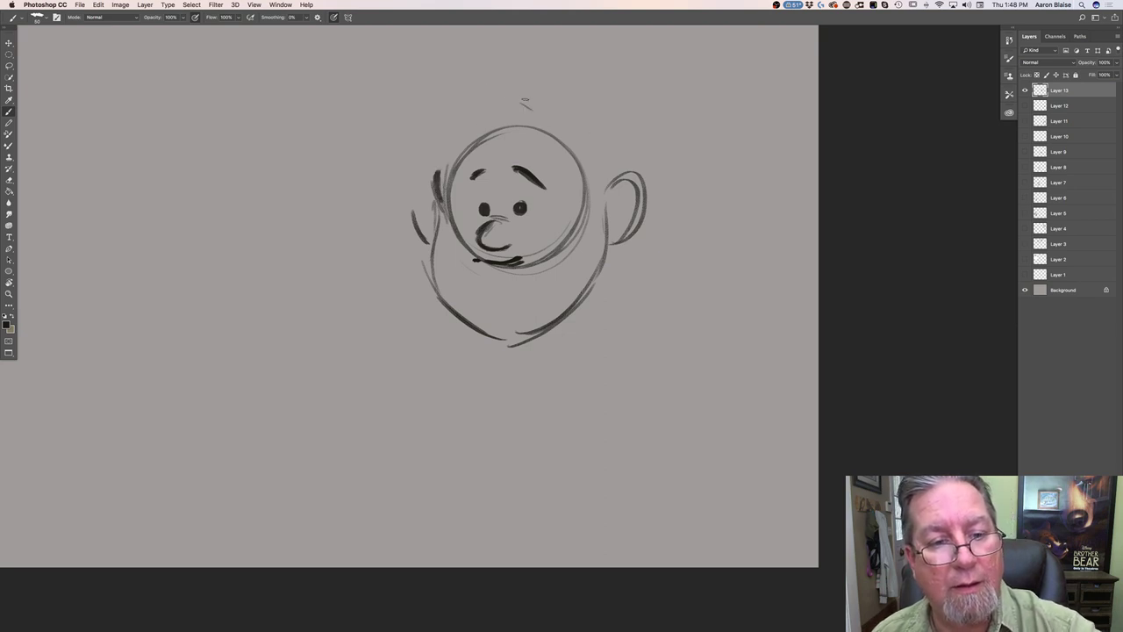
Sketch the simple head's short hair with a tufted top, forehead fringe and a dark sideburn by the near ear
{"action": "mouse_move", "coordinate": [528, 115]}
{"action": "left_mouse_down"}
{"action": "mouse_move", "coordinate": [498, 158]}
{"action": "mouse_move", "coordinate": [488, 153]}
{"action": "left_mouse_up"}
{"action": "left_click_drag", "start_coordinate": [496, 128], "coordinate": [485, 154]}
{"action": "mouse_move", "coordinate": [518, 107]}
{"action": "left_mouse_down"}
{"action": "mouse_move", "coordinate": [506, 97]}
{"action": "mouse_move", "coordinate": [539, 108]}
{"action": "mouse_move", "coordinate": [465, 96]}
{"action": "left_mouse_up"}
{"action": "mouse_move", "coordinate": [494, 98]}
{"action": "left_mouse_down"}
{"action": "mouse_move", "coordinate": [464, 108]}
{"action": "mouse_move", "coordinate": [443, 143]}
{"action": "left_mouse_up"}
{"action": "left_click_drag", "start_coordinate": [475, 106], "coordinate": [430, 162]}
{"action": "left_click_drag", "start_coordinate": [525, 126], "coordinate": [530, 153]}
{"action": "left_click_drag", "start_coordinate": [535, 130], "coordinate": [555, 154]}
{"action": "left_click_drag", "start_coordinate": [553, 111], "coordinate": [585, 109]}
{"action": "mouse_move", "coordinate": [586, 114]}
{"action": "left_mouse_down"}
{"action": "mouse_move", "coordinate": [614, 177]}
{"action": "mouse_move", "coordinate": [528, 93]}
{"action": "left_mouse_up"}
{"action": "left_click_drag", "start_coordinate": [554, 132], "coordinate": [564, 159]}
{"action": "left_click_drag", "start_coordinate": [570, 151], "coordinate": [599, 190]}
Add the ears' inner lines and strengthen the simple head's cheek and jaw contours with heavier strokes
{"action": "mouse_move", "coordinate": [617, 172]}
{"action": "left_mouse_down"}
{"action": "mouse_move", "coordinate": [604, 188]}
{"action": "mouse_move", "coordinate": [615, 206]}
{"action": "left_mouse_up"}
{"action": "mouse_move", "coordinate": [428, 186]}
{"action": "left_mouse_down"}
{"action": "mouse_move", "coordinate": [414, 195]}
{"action": "mouse_move", "coordinate": [418, 228]}
{"action": "left_mouse_up"}
{"action": "mouse_move", "coordinate": [446, 211]}
{"action": "left_mouse_down"}
{"action": "mouse_move", "coordinate": [433, 265]}
{"action": "mouse_move", "coordinate": [488, 333]}
{"action": "left_mouse_up"}
{"action": "left_click_drag", "start_coordinate": [433, 287], "coordinate": [498, 340]}
{"action": "mouse_move", "coordinate": [607, 211]}
{"action": "left_mouse_down"}
{"action": "mouse_move", "coordinate": [603, 269]}
{"action": "mouse_move", "coordinate": [538, 331]}
{"action": "left_mouse_up"}
{"action": "left_click_drag", "start_coordinate": [601, 270], "coordinate": [516, 335]}
{"action": "left_click_drag", "start_coordinate": [453, 302], "coordinate": [509, 337]}
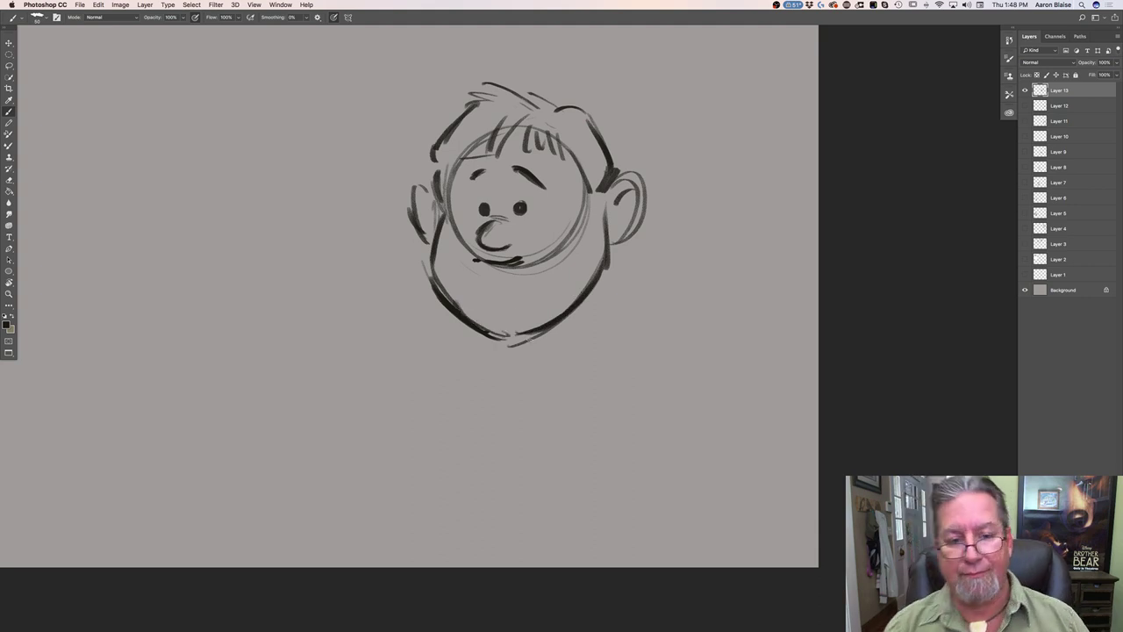
Erase most of the construction circle inside the simple head's face and touch up the mouth line
{"action": "left_click_drag", "start_coordinate": [436, 198], "coordinate": [438, 230]}
{"action": "mouse_move", "coordinate": [570, 232]}
{"action": "left_mouse_down"}
{"action": "mouse_move", "coordinate": [572, 220]}
{"action": "mouse_move", "coordinate": [523, 279]}
{"action": "left_mouse_up"}
{"action": "mouse_move", "coordinate": [463, 235]}
{"action": "left_mouse_down"}
{"action": "mouse_move", "coordinate": [469, 248]}
{"action": "mouse_move", "coordinate": [457, 213]}
{"action": "left_mouse_up"}
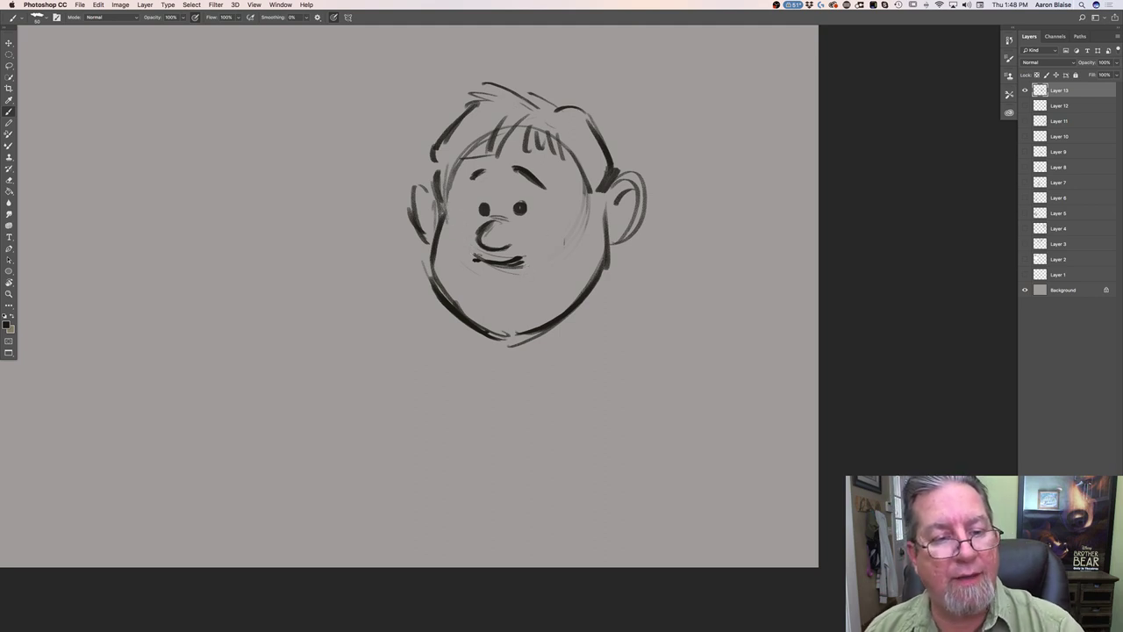
{"action": "left_click_drag", "start_coordinate": [503, 262], "coordinate": [522, 261]}
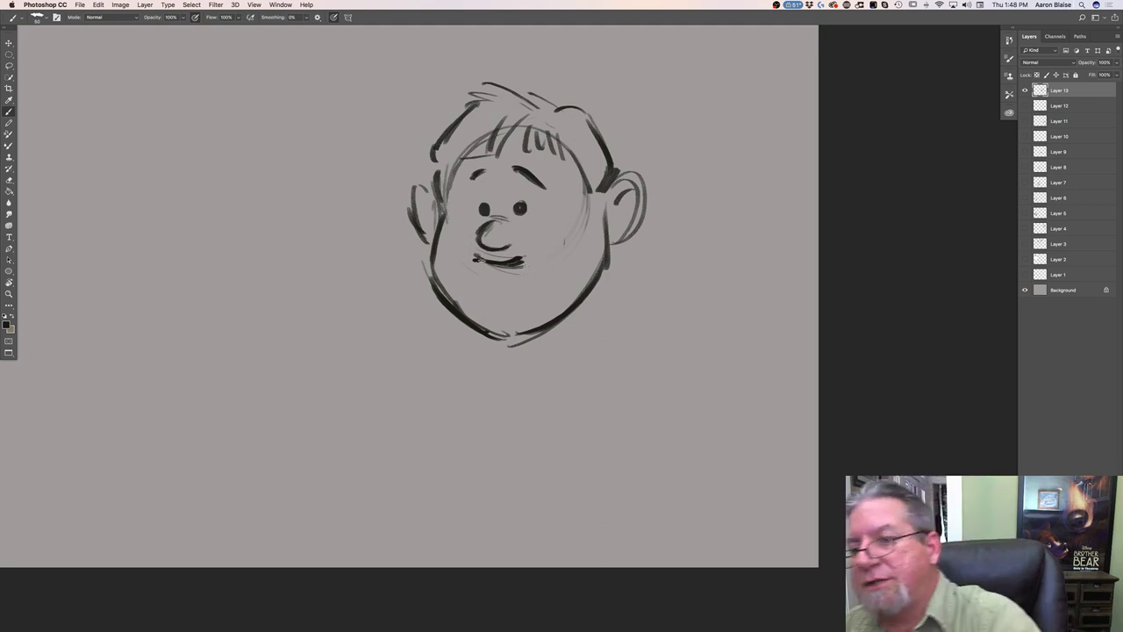
Fade Layer 13 to about 30% opacity and add a new layer above it
{"action": "left_click", "coordinate": [1115, 63]}
{"action": "left_click_drag", "start_coordinate": [1116, 74], "coordinate": [1089, 73]}
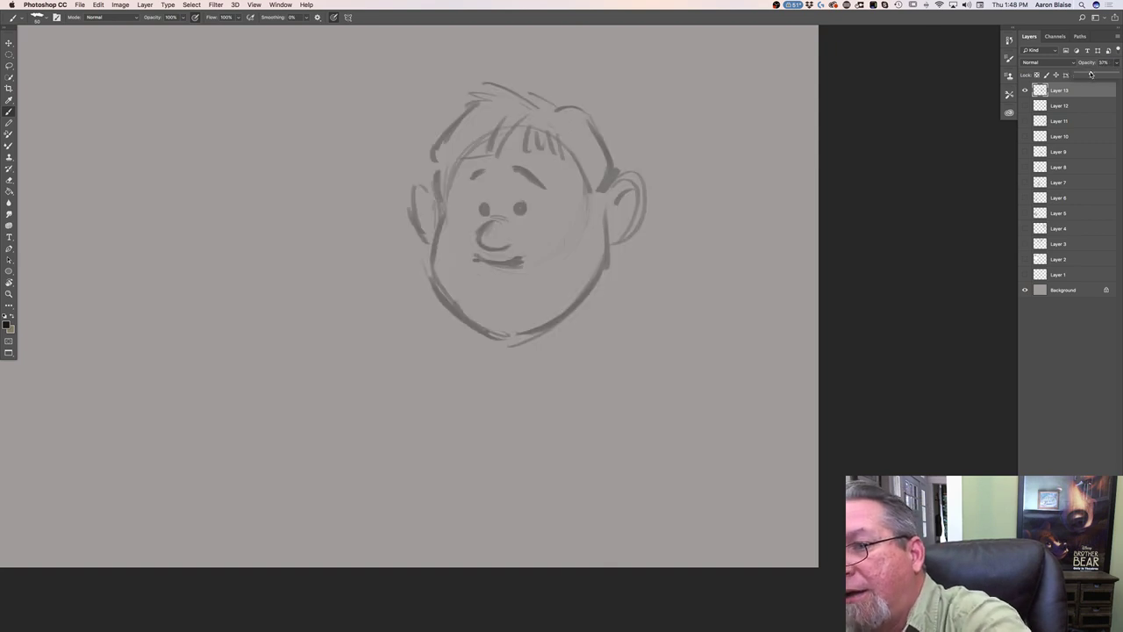
{"action": "key", "text": "super+shift+alt+n"}
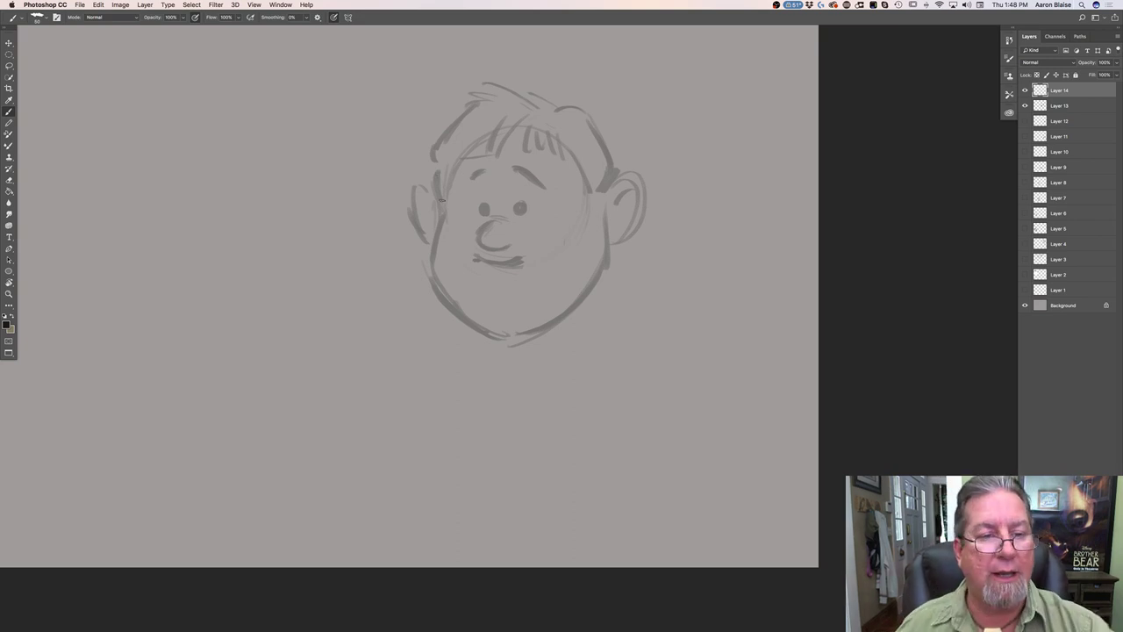
Trace the jaw over the faded head with its shape unchanged, and draw dot eyes with raised eyebrows
{"action": "left_click_drag", "start_coordinate": [435, 165], "coordinate": [437, 202]}
{"action": "mouse_move", "coordinate": [439, 206]}
{"action": "left_mouse_down"}
{"action": "mouse_move", "coordinate": [434, 282]}
{"action": "mouse_move", "coordinate": [428, 261]}
{"action": "mouse_move", "coordinate": [466, 324]}
{"action": "mouse_move", "coordinate": [434, 288]}
{"action": "mouse_move", "coordinate": [504, 340]}
{"action": "left_mouse_up"}
{"action": "mouse_move", "coordinate": [606, 213]}
{"action": "left_mouse_down"}
{"action": "mouse_move", "coordinate": [580, 300]}
{"action": "mouse_move", "coordinate": [508, 341]}
{"action": "left_mouse_up"}
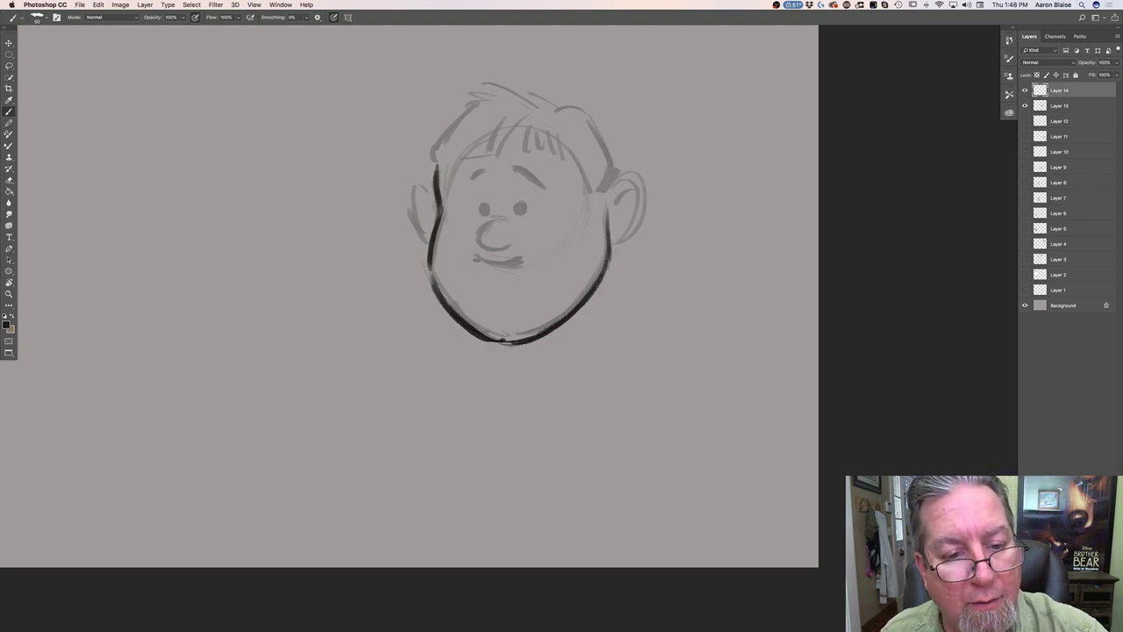
{"action": "mouse_move", "coordinate": [520, 208]}
{"action": "left_mouse_down"}
{"action": "mouse_move", "coordinate": [520, 159]}
{"action": "mouse_move", "coordinate": [547, 179]}
{"action": "left_mouse_up"}
{"action": "left_click_drag", "start_coordinate": [483, 209], "coordinate": [484, 208]}
{"action": "left_click_drag", "start_coordinate": [489, 159], "coordinate": [470, 171]}
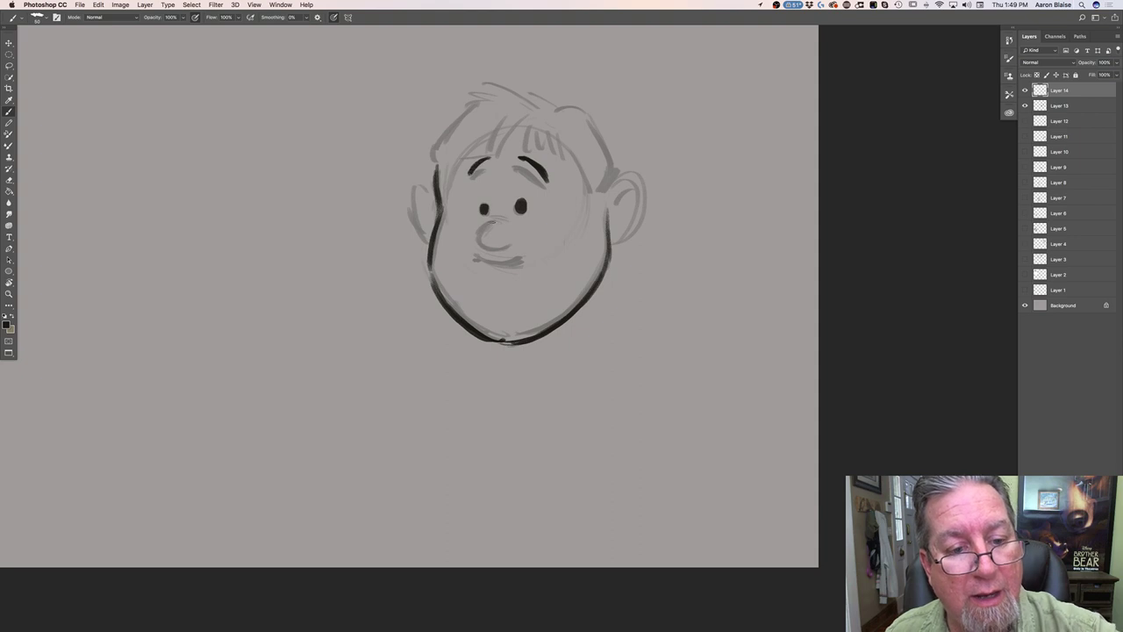
Draw the nose and a dark, shouting open mouth that stays inside the unstretched jaw
{"action": "mouse_move", "coordinate": [506, 222]}
{"action": "left_mouse_down"}
{"action": "mouse_move", "coordinate": [486, 217]}
{"action": "mouse_move", "coordinate": [488, 239]}
{"action": "mouse_move", "coordinate": [512, 243]}
{"action": "mouse_move", "coordinate": [529, 304]}
{"action": "left_mouse_up"}
{"action": "mouse_move", "coordinate": [480, 266]}
{"action": "left_mouse_down"}
{"action": "mouse_move", "coordinate": [478, 307]}
{"action": "mouse_move", "coordinate": [530, 308]}
{"action": "left_mouse_up"}
{"action": "mouse_move", "coordinate": [482, 268]}
{"action": "left_mouse_down"}
{"action": "mouse_move", "coordinate": [514, 273]}
{"action": "mouse_move", "coordinate": [521, 300]}
{"action": "mouse_move", "coordinate": [502, 274]}
{"action": "mouse_move", "coordinate": [481, 299]}
{"action": "mouse_move", "coordinate": [523, 277]}
{"action": "mouse_move", "coordinate": [483, 286]}
{"action": "left_mouse_up"}
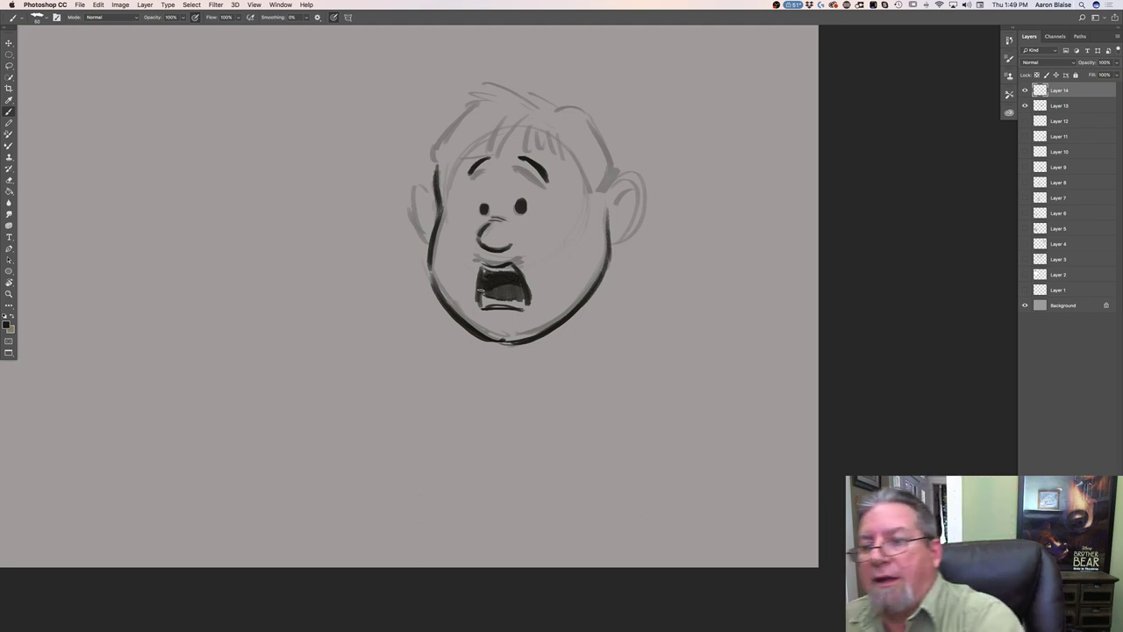
Flip Layer 14's visibility repeatedly to compare the unstretched open-mouth pose with the closed-mouth head
{"action": "left_click", "coordinate": [1025, 90]}
{"action": "left_click", "coordinate": [1024, 90]}
{"action": "left_click", "coordinate": [1024, 91]}
{"action": "left_click", "coordinate": [1025, 91]}
{"action": "left_click", "coordinate": [1024, 91]}
{"action": "left_click", "coordinate": [1025, 91]}
{"action": "left_click", "coordinate": [1025, 92]}
{"action": "left_click", "coordinate": [1024, 91]}
{"action": "left_click", "coordinate": [1025, 91]}
{"action": "left_click", "coordinate": [1025, 91]}
{"action": "left_click", "coordinate": [1024, 92]}
{"action": "left_click", "coordinate": [1024, 91]}
{"action": "left_click", "coordinate": [1024, 92]}
{"action": "left_click", "coordinate": [1025, 91]}
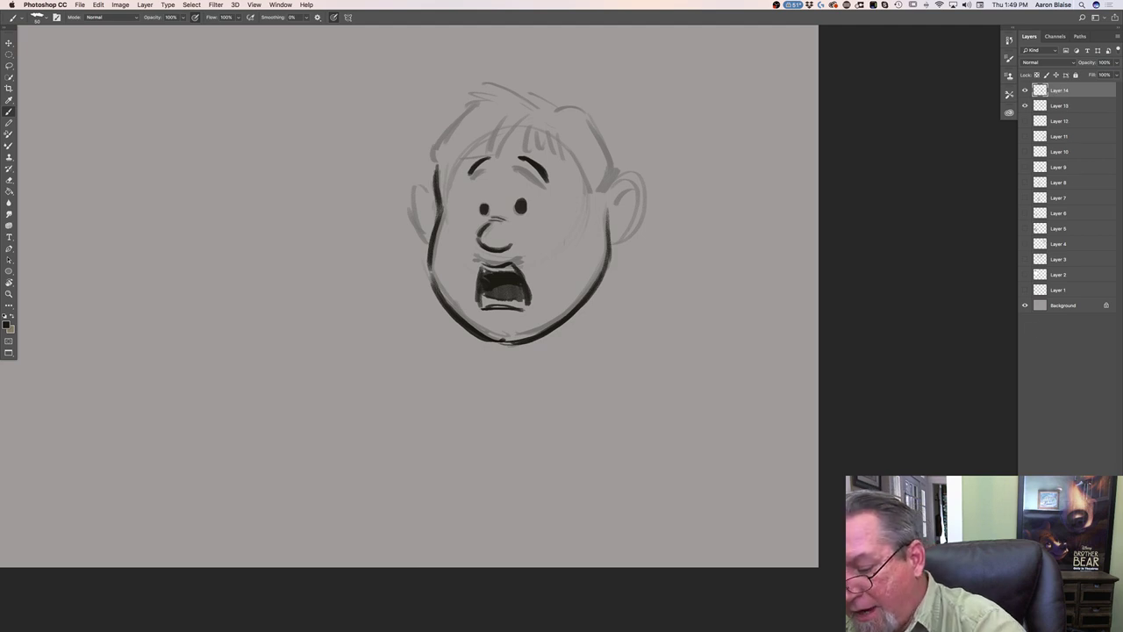
{"action": "left_click", "coordinate": [1025, 91]}
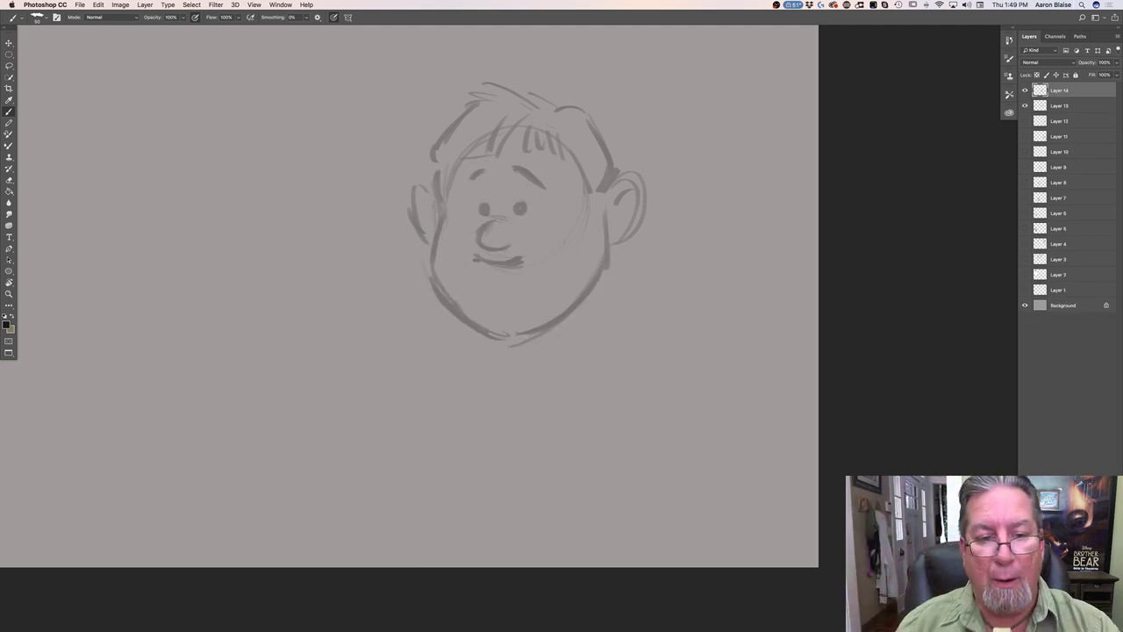
On the cleared Layer 14, draw dark dot eyes, eyebrows raised higher than the faded ones, and the nose
{"action": "mouse_move", "coordinate": [520, 207]}
{"action": "left_mouse_down"}
{"action": "mouse_move", "coordinate": [482, 205]}
{"action": "mouse_move", "coordinate": [520, 202]}
{"action": "mouse_move", "coordinate": [532, 155]}
{"action": "mouse_move", "coordinate": [514, 150]}
{"action": "mouse_move", "coordinate": [536, 165]}
{"action": "left_mouse_up"}
{"action": "left_click_drag", "start_coordinate": [468, 167], "coordinate": [491, 150]}
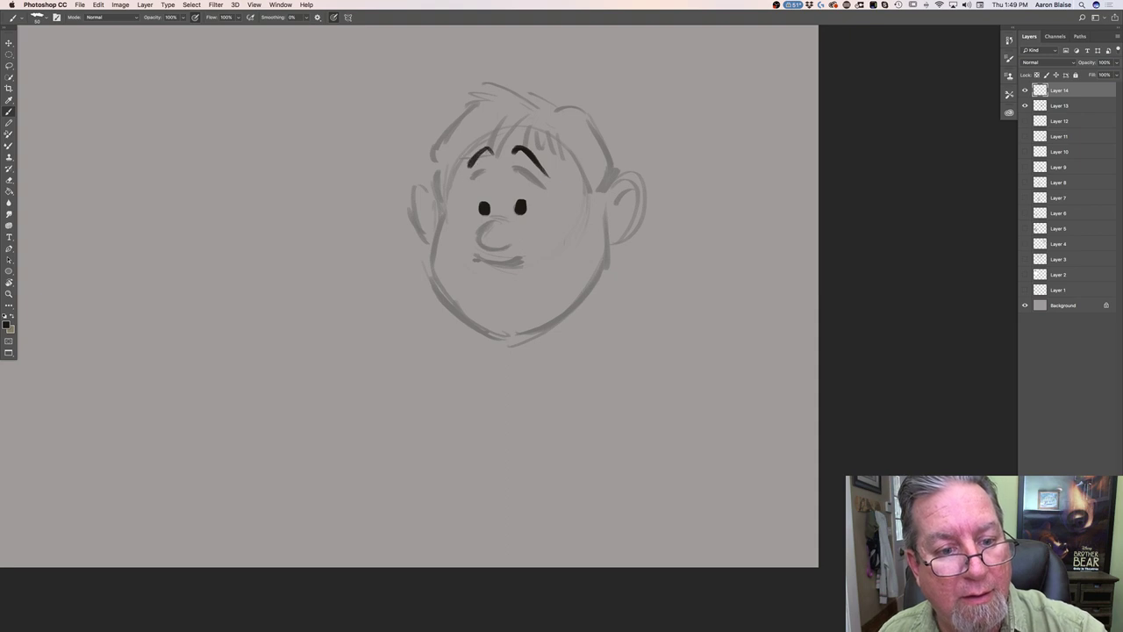
{"action": "mouse_move", "coordinate": [491, 222]}
{"action": "left_mouse_down"}
{"action": "mouse_move", "coordinate": [479, 239]}
{"action": "mouse_move", "coordinate": [506, 253]}
{"action": "left_mouse_up"}
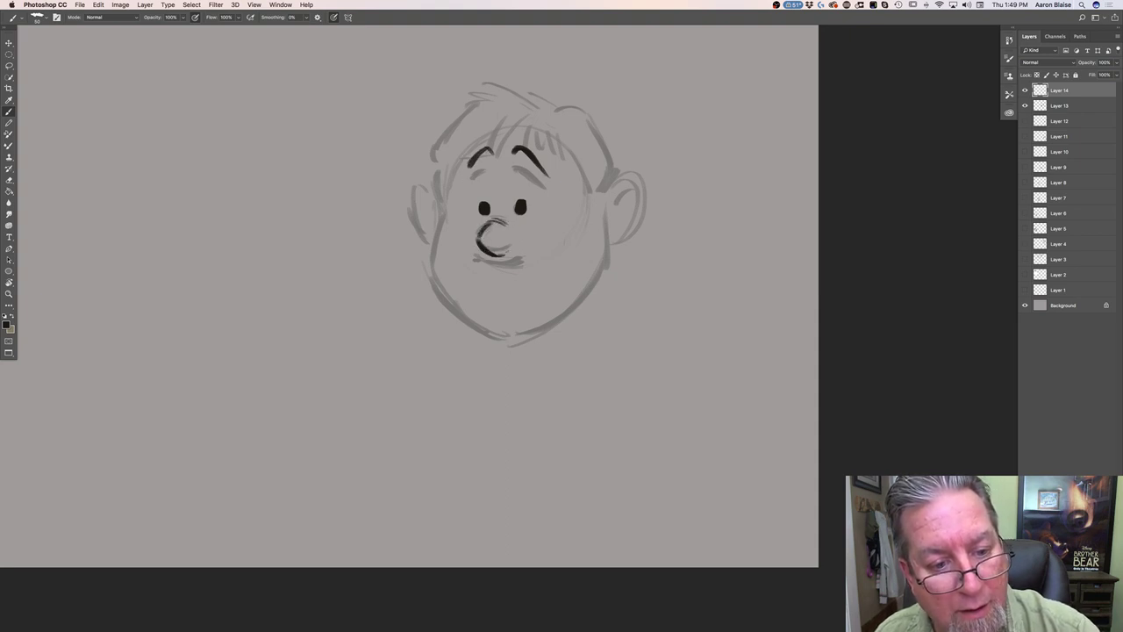
Draw a long open mouth reaching past the faded chin and fill it dark with a lighter tongue
{"action": "mouse_move", "coordinate": [477, 267]}
{"action": "left_mouse_down"}
{"action": "mouse_move", "coordinate": [511, 268]}
{"action": "mouse_move", "coordinate": [531, 311]}
{"action": "left_mouse_up"}
{"action": "left_click_drag", "start_coordinate": [480, 270], "coordinate": [488, 342]}
{"action": "mouse_move", "coordinate": [531, 302]}
{"action": "left_mouse_down"}
{"action": "mouse_move", "coordinate": [513, 338]}
{"action": "mouse_move", "coordinate": [500, 346]}
{"action": "mouse_move", "coordinate": [481, 330]}
{"action": "mouse_move", "coordinate": [493, 339]}
{"action": "left_mouse_up"}
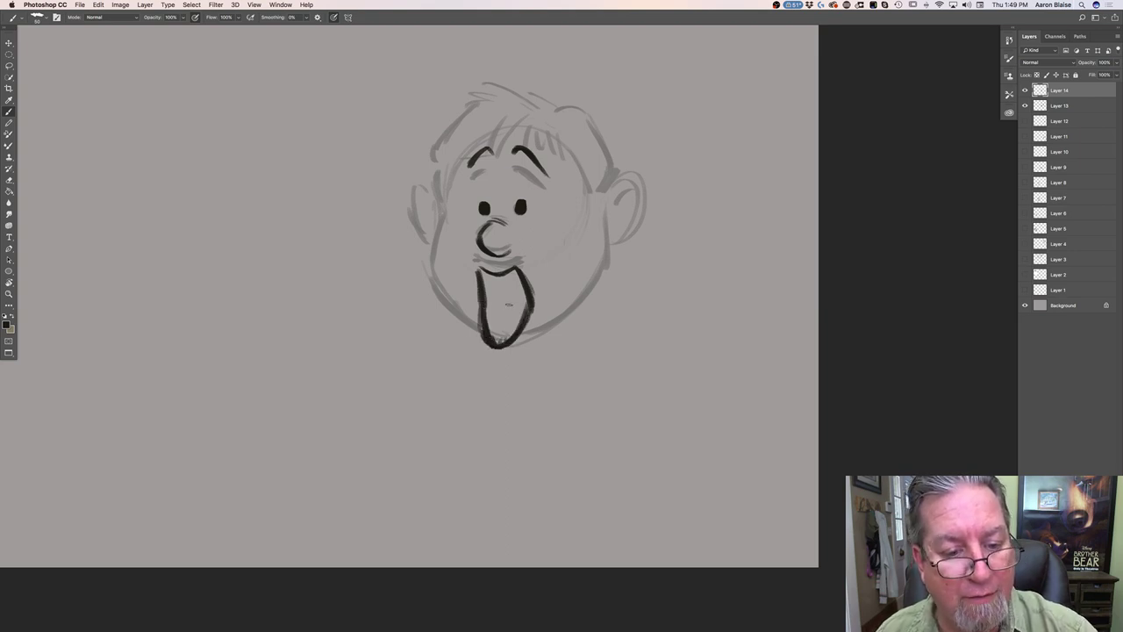
{"action": "left_click_drag", "start_coordinate": [491, 312], "coordinate": [509, 331]}
{"action": "mouse_move", "coordinate": [523, 279]}
{"action": "left_mouse_down"}
{"action": "mouse_move", "coordinate": [515, 327]}
{"action": "mouse_move", "coordinate": [500, 274]}
{"action": "mouse_move", "coordinate": [491, 340]}
{"action": "mouse_move", "coordinate": [484, 272]}
{"action": "mouse_move", "coordinate": [518, 302]}
{"action": "mouse_move", "coordinate": [504, 311]}
{"action": "mouse_move", "coordinate": [489, 279]}
{"action": "mouse_move", "coordinate": [491, 314]}
{"action": "left_mouse_up"}
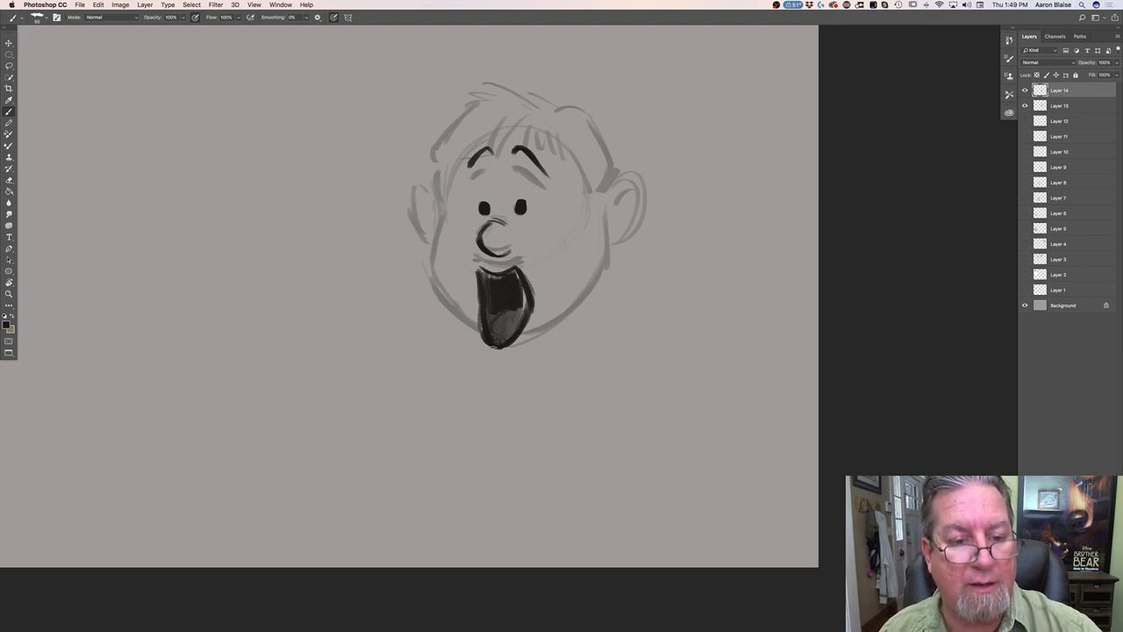
Draw a stretched, narrower jaw around the open mouth, dropping the chin well below the faded one
{"action": "mouse_move", "coordinate": [444, 187]}
{"action": "left_mouse_down"}
{"action": "mouse_move", "coordinate": [440, 292]}
{"action": "mouse_move", "coordinate": [443, 277]}
{"action": "mouse_move", "coordinate": [464, 341]}
{"action": "mouse_move", "coordinate": [497, 373]}
{"action": "left_mouse_up"}
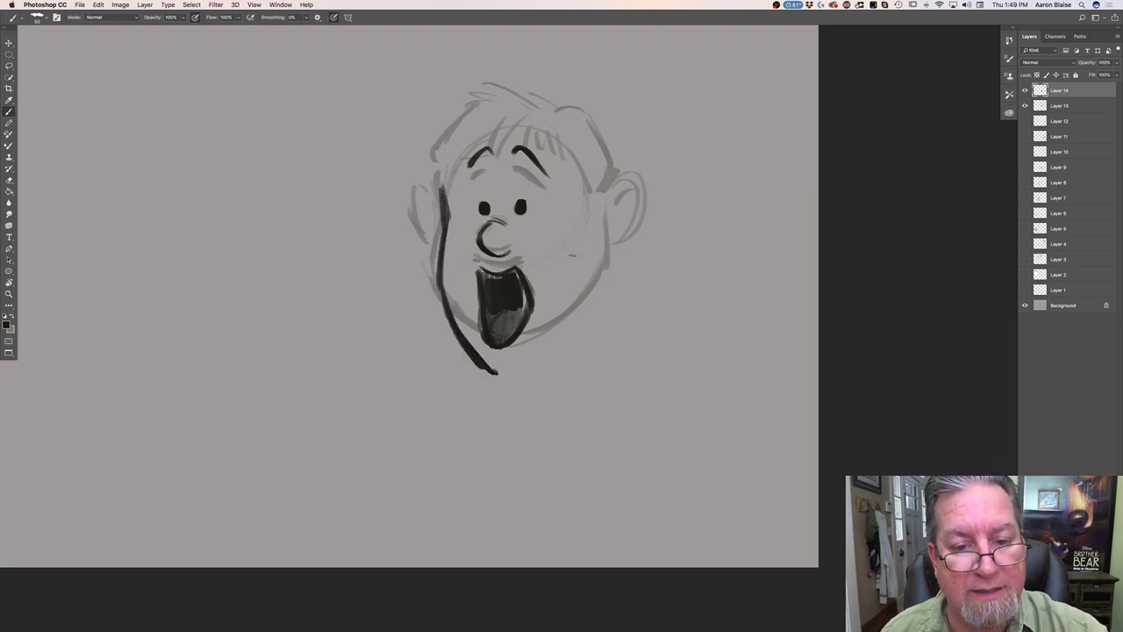
{"action": "left_click_drag", "start_coordinate": [602, 205], "coordinate": [600, 279]}
{"action": "mouse_move", "coordinate": [601, 235]}
{"action": "left_mouse_down"}
{"action": "mouse_move", "coordinate": [600, 293]}
{"action": "mouse_move", "coordinate": [555, 358]}
{"action": "left_mouse_up"}
{"action": "left_click_drag", "start_coordinate": [603, 283], "coordinate": [507, 383]}
Flip Layer 14's visibility to compare the stretched jaw with the closed-mouth head underneath
{"action": "left_click", "coordinate": [1025, 90]}
{"action": "left_click", "coordinate": [1025, 90]}
{"action": "left_click", "coordinate": [1025, 91]}
{"action": "left_click", "coordinate": [1025, 91]}
{"action": "left_click", "coordinate": [1024, 90]}
{"action": "left_click", "coordinate": [1025, 91]}
{"action": "left_click", "coordinate": [1024, 90]}
{"action": "left_click", "coordinate": [1024, 91]}
Thicken both sides of the stretched jaw, ink the two ears and add a short hair stroke at the far temple
{"action": "left_click_drag", "start_coordinate": [602, 216], "coordinate": [594, 301]}
{"action": "left_click_drag", "start_coordinate": [600, 256], "coordinate": [581, 325]}
{"action": "mouse_move", "coordinate": [605, 198]}
{"action": "left_mouse_down"}
{"action": "mouse_move", "coordinate": [637, 179]}
{"action": "mouse_move", "coordinate": [625, 251]}
{"action": "left_mouse_up"}
{"action": "left_click_drag", "start_coordinate": [640, 191], "coordinate": [607, 250]}
{"action": "mouse_move", "coordinate": [437, 205]}
{"action": "left_mouse_down"}
{"action": "mouse_move", "coordinate": [426, 197]}
{"action": "mouse_move", "coordinate": [418, 238]}
{"action": "mouse_move", "coordinate": [431, 247]}
{"action": "left_mouse_up"}
{"action": "left_click_drag", "start_coordinate": [454, 143], "coordinate": [447, 161]}
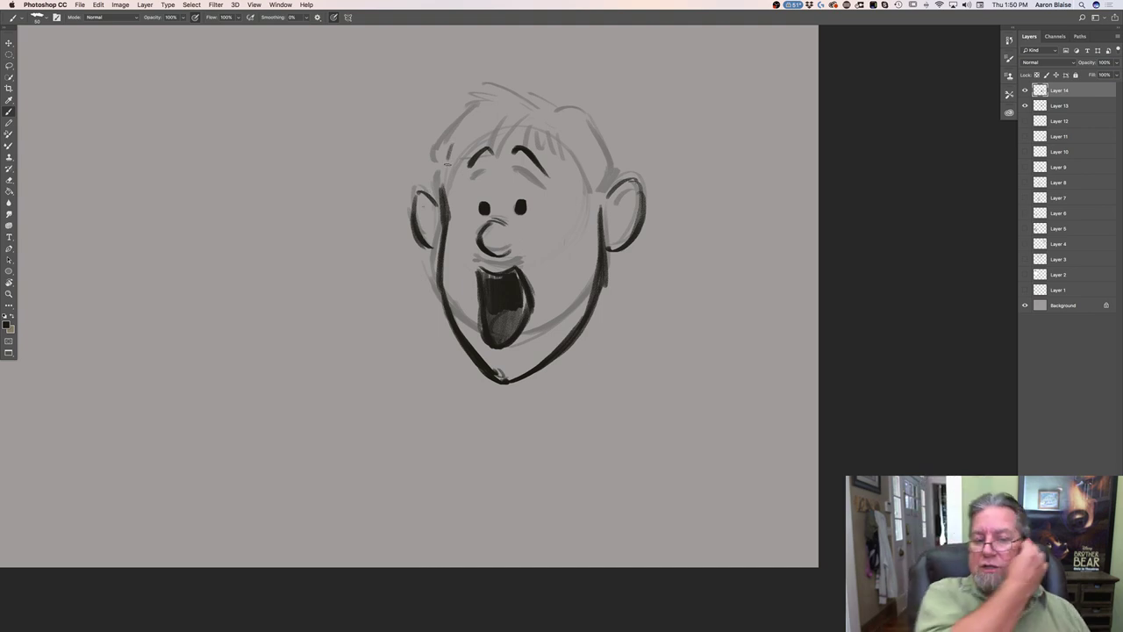
{"action": "mouse_move", "coordinate": [444, 235]}
{"action": "left_mouse_down"}
{"action": "mouse_move", "coordinate": [452, 329]}
{"action": "mouse_move", "coordinate": [480, 369]}
{"action": "left_mouse_up"}
{"action": "left_click_drag", "start_coordinate": [598, 214], "coordinate": [567, 340]}
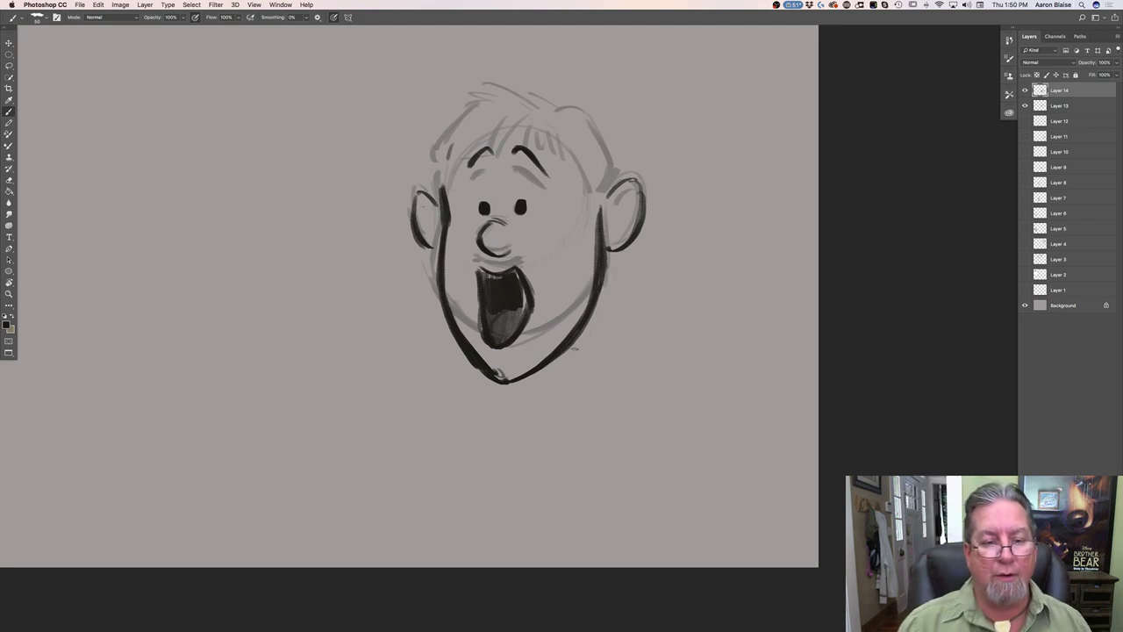
Flip Layer 14 on and off to check the stretch between the closed-mouth and open-mouth poses
{"action": "left_click", "coordinate": [1024, 91]}
{"action": "left_click", "coordinate": [1024, 90]}
{"action": "left_click", "coordinate": [1025, 90]}
{"action": "left_click", "coordinate": [1025, 90]}
{"action": "left_click", "coordinate": [1024, 90]}
{"action": "left_click", "coordinate": [1025, 90]}
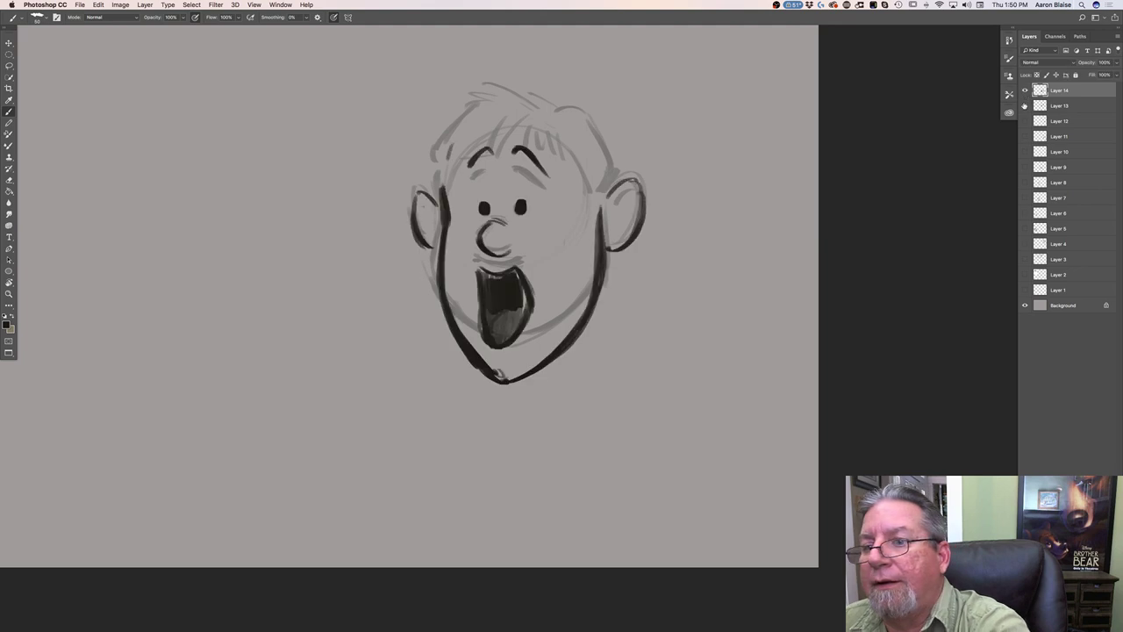
Hide the demonstration Layers 13 and 14 and show Layers 1 through 12 to bring back the expression sheet
{"action": "mouse_move", "coordinate": [1024, 106]}
{"action": "left_mouse_down"}
{"action": "mouse_move", "coordinate": [1023, 90]}
{"action": "mouse_move", "coordinate": [1025, 289]}
{"action": "left_mouse_up"}
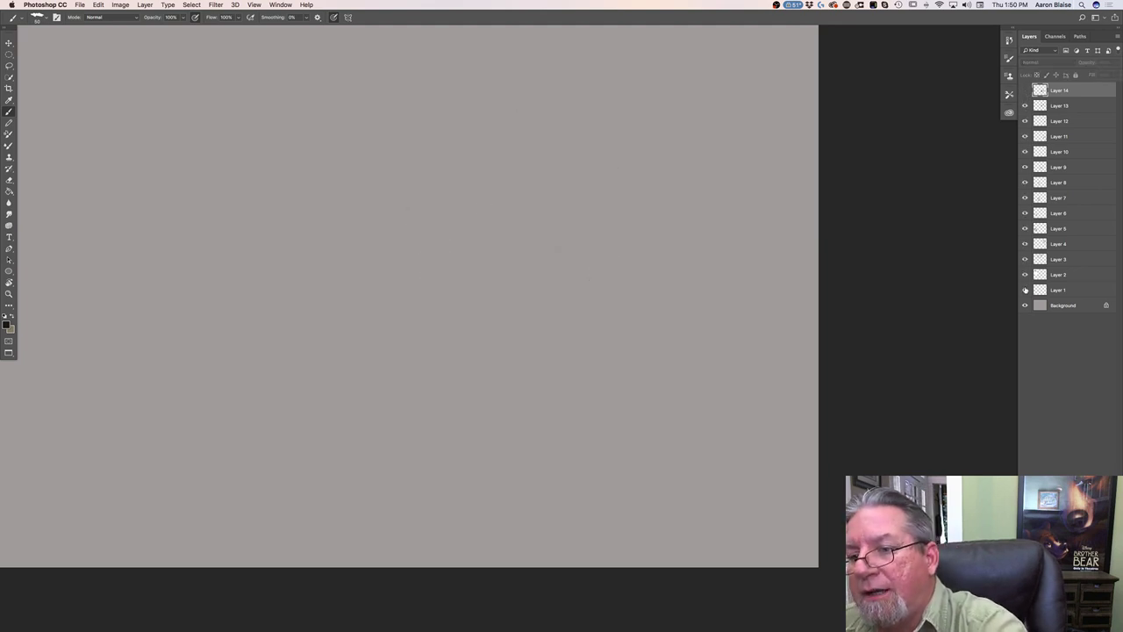
{"action": "left_click", "coordinate": [1025, 106]}
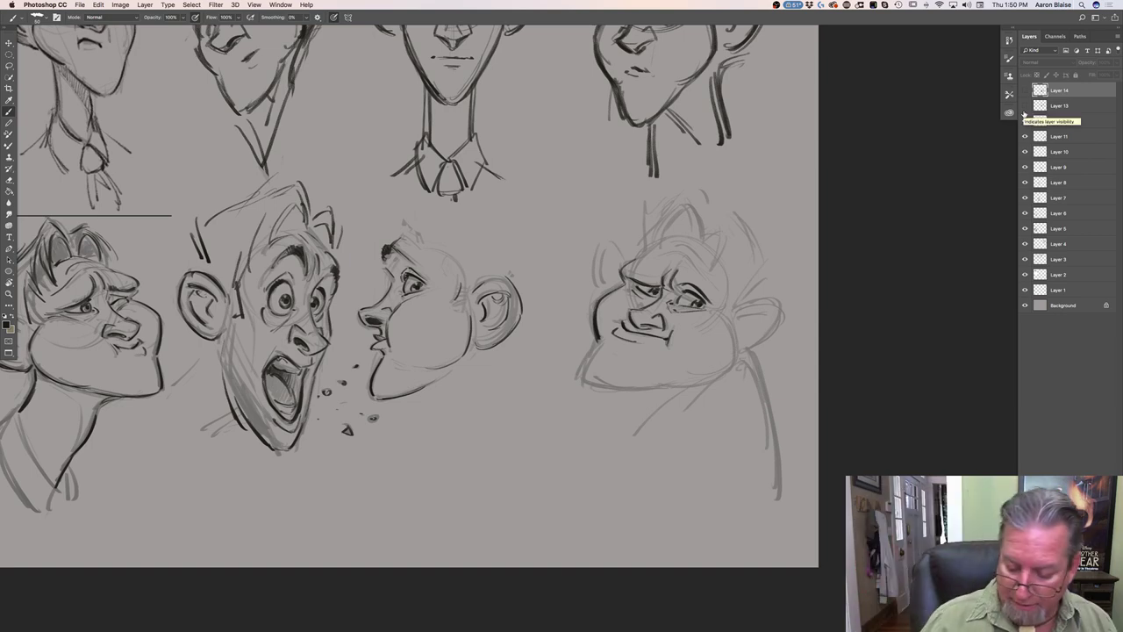
{"action": "key", "text": "super+minus"}
{"action": "key", "text": "super+minus"}
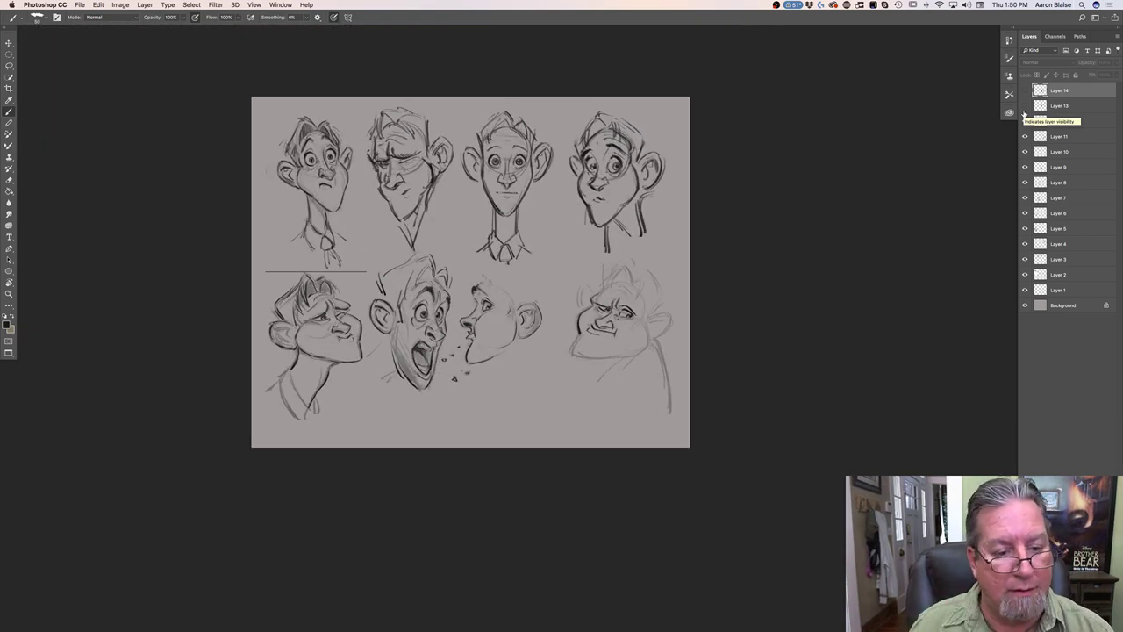
Hide Layers 1 through 12 and add a new blank layer above Layer 14 for another demonstration
{"action": "key", "text": "super+plus"}
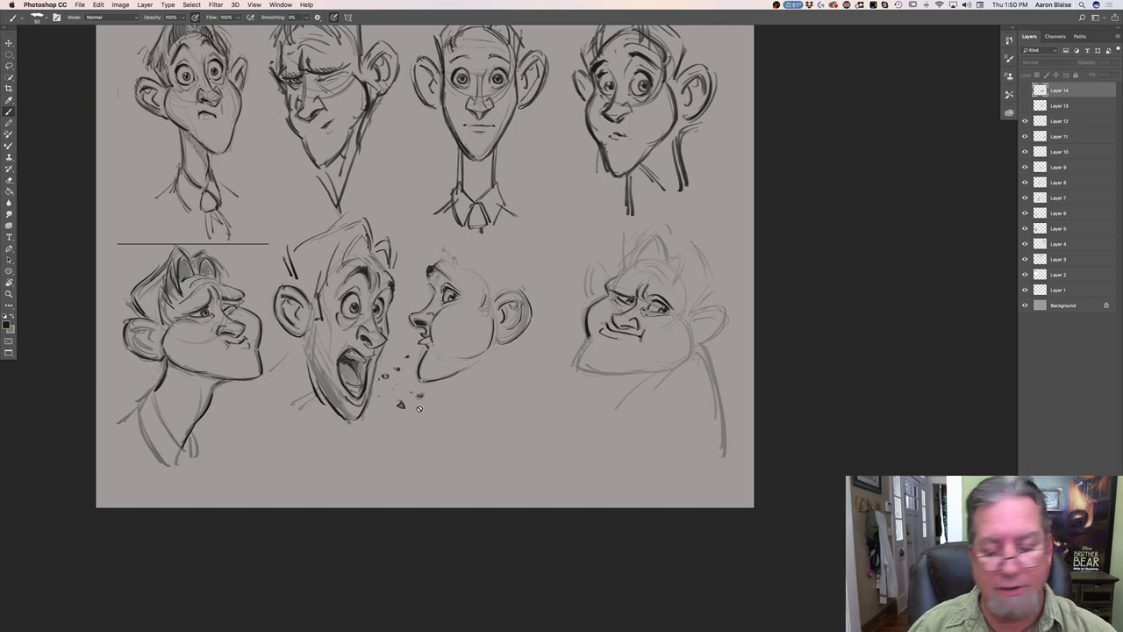
{"action": "left_click_drag", "start_coordinate": [1025, 121], "coordinate": [1024, 290]}
{"action": "key", "text": "super+shift+alt+n"}
{"action": "key", "text": "super+equal"}
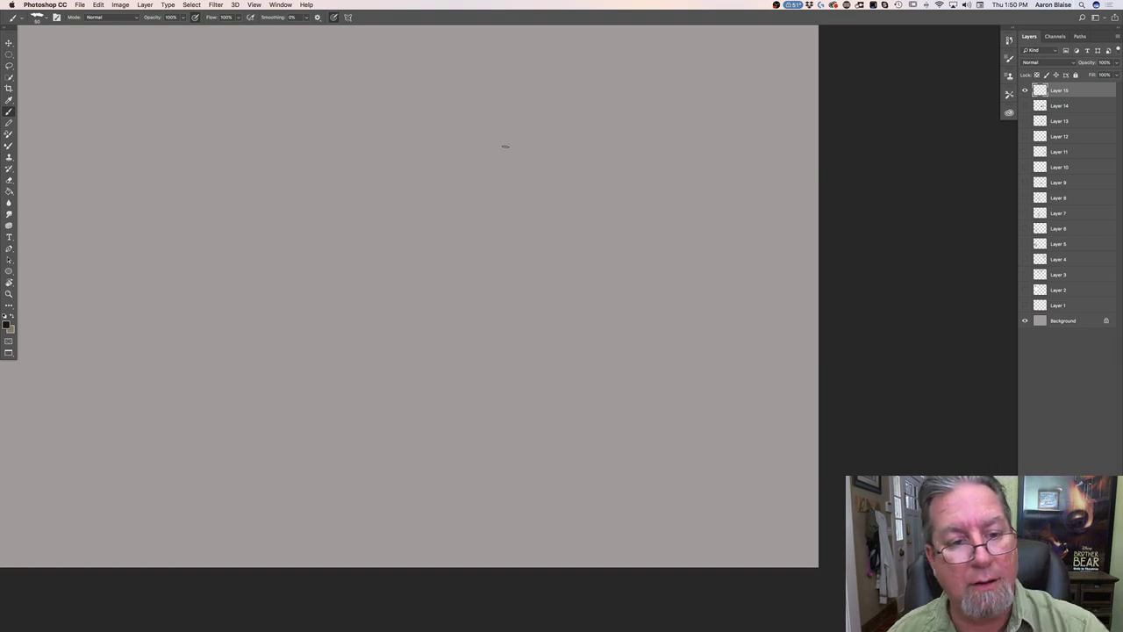
Sketch a circular head base on the new layer, with bulging cheek curves on both sides and squeezed brow lines
{"action": "mouse_move", "coordinate": [439, 154]}
{"action": "left_mouse_down"}
{"action": "mouse_move", "coordinate": [487, 239]}
{"action": "mouse_move", "coordinate": [561, 190]}
{"action": "mouse_move", "coordinate": [484, 133]}
{"action": "mouse_move", "coordinate": [452, 219]}
{"action": "mouse_move", "coordinate": [495, 237]}
{"action": "left_mouse_up"}
{"action": "mouse_move", "coordinate": [507, 197]}
{"action": "left_mouse_down"}
{"action": "mouse_move", "coordinate": [551, 172]}
{"action": "mouse_move", "coordinate": [598, 233]}
{"action": "left_mouse_up"}
{"action": "left_click_drag", "start_coordinate": [566, 180], "coordinate": [549, 257]}
{"action": "left_click_drag", "start_coordinate": [436, 180], "coordinate": [397, 235]}
{"action": "mouse_move", "coordinate": [548, 176]}
{"action": "left_mouse_down"}
{"action": "mouse_move", "coordinate": [492, 171]}
{"action": "mouse_move", "coordinate": [493, 156]}
{"action": "mouse_move", "coordinate": [480, 171]}
{"action": "mouse_move", "coordinate": [431, 175]}
{"action": "left_mouse_up"}
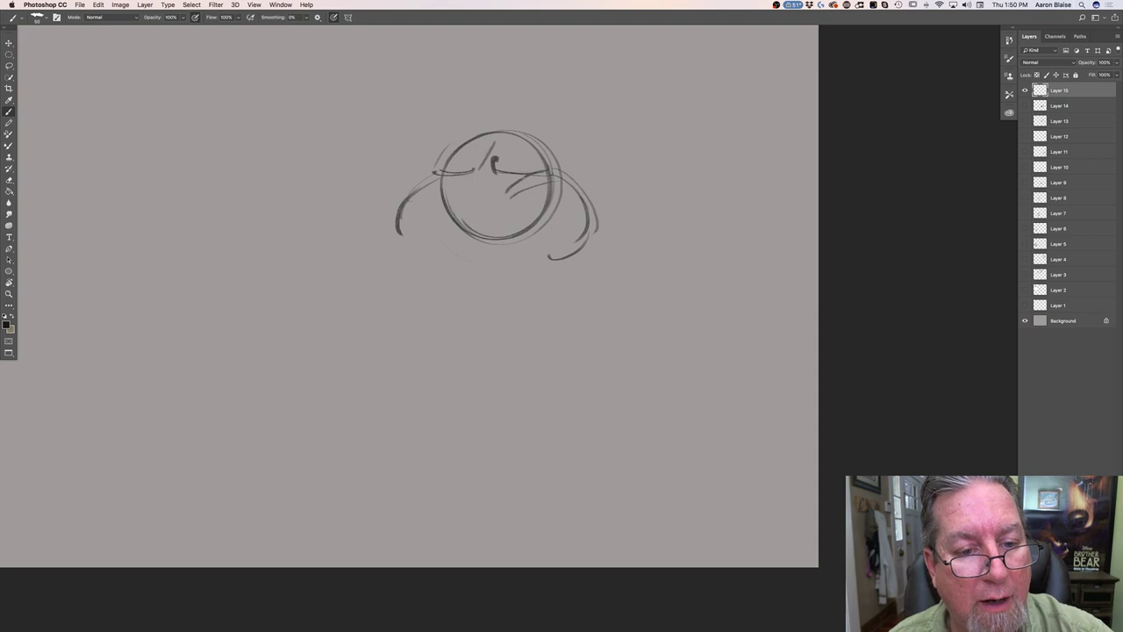
{"action": "mouse_move", "coordinate": [566, 181]}
{"action": "left_mouse_down"}
{"action": "mouse_move", "coordinate": [583, 241]}
{"action": "mouse_move", "coordinate": [527, 259]}
{"action": "left_mouse_up"}
Draw the nose inside the circle and a compressed mouth line with a heavy corner beneath it
{"action": "mouse_move", "coordinate": [441, 178]}
{"action": "left_mouse_down"}
{"action": "mouse_move", "coordinate": [425, 194]}
{"action": "mouse_move", "coordinate": [480, 181]}
{"action": "mouse_move", "coordinate": [448, 229]}
{"action": "mouse_move", "coordinate": [495, 238]}
{"action": "mouse_move", "coordinate": [460, 237]}
{"action": "left_mouse_up"}
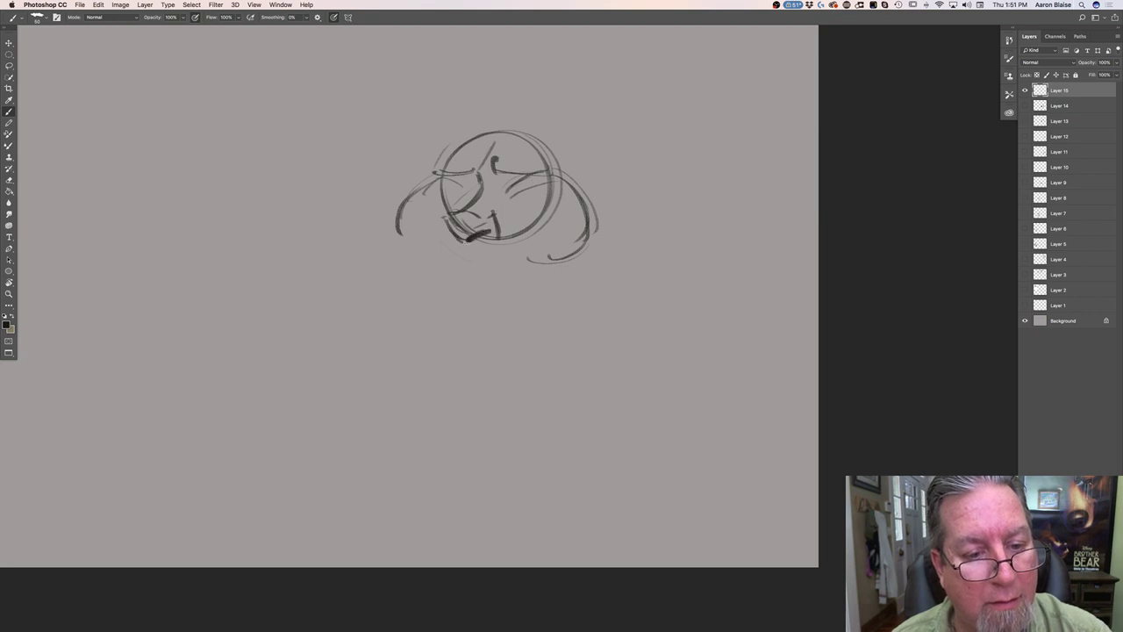
{"action": "left_click_drag", "start_coordinate": [451, 248], "coordinate": [507, 245]}
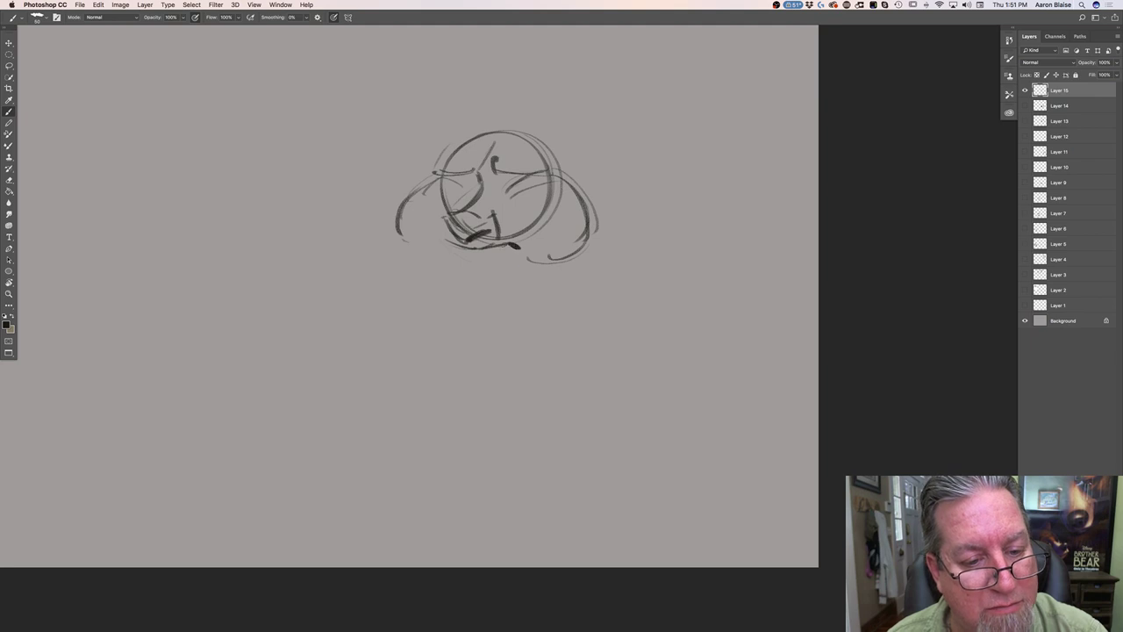
{"action": "left_click_drag", "start_coordinate": [507, 235], "coordinate": [524, 255]}
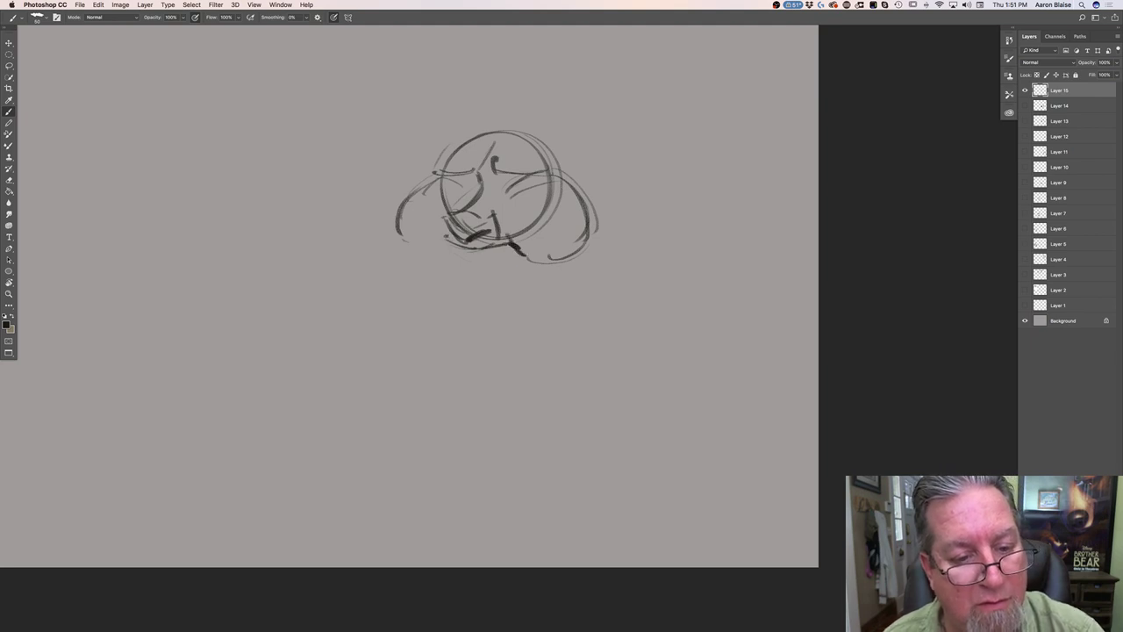
Draw the squashed jaw below the mouth with a thick front edge, a curved underside and a reinforced near-front cheek
{"action": "mouse_move", "coordinate": [451, 235]}
{"action": "left_mouse_down"}
{"action": "mouse_move", "coordinate": [421, 259]}
{"action": "mouse_move", "coordinate": [430, 268]}
{"action": "mouse_move", "coordinate": [420, 292]}
{"action": "left_mouse_up"}
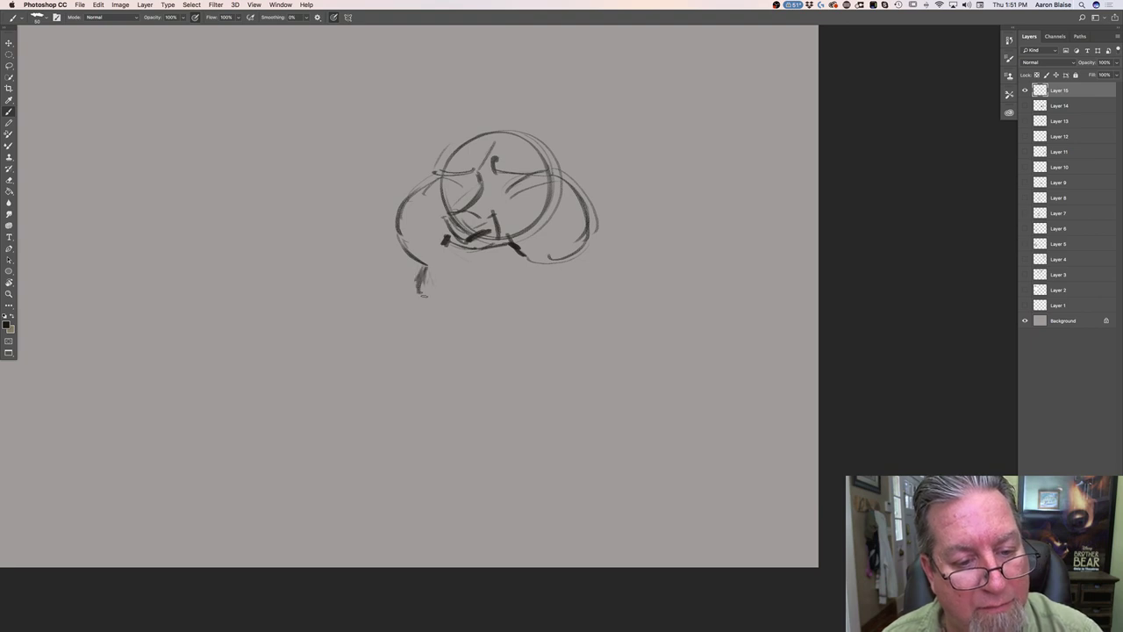
{"action": "left_click_drag", "start_coordinate": [556, 267], "coordinate": [440, 306]}
{"action": "left_click_drag", "start_coordinate": [534, 284], "coordinate": [416, 310]}
{"action": "left_click_drag", "start_coordinate": [421, 260], "coordinate": [409, 303]}
{"action": "left_click_drag", "start_coordinate": [503, 298], "coordinate": [419, 309]}
{"action": "mouse_move", "coordinate": [423, 251]}
{"action": "left_mouse_down"}
{"action": "mouse_move", "coordinate": [412, 283]}
{"action": "mouse_move", "coordinate": [423, 259]}
{"action": "mouse_move", "coordinate": [396, 251]}
{"action": "left_mouse_up"}
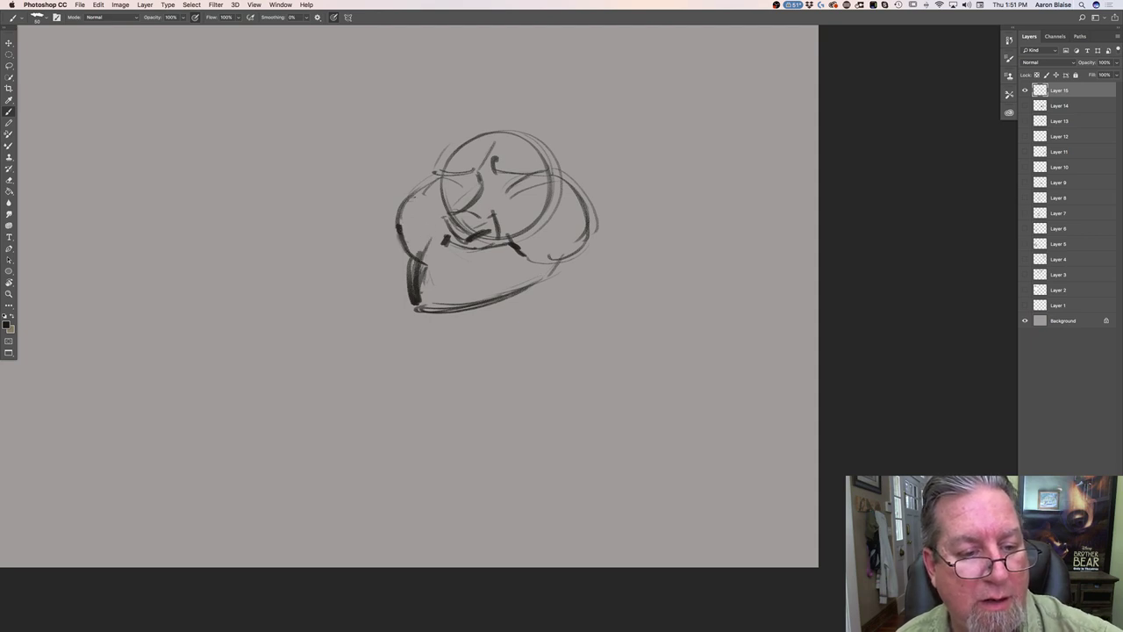
{"action": "left_click_drag", "start_coordinate": [430, 179], "coordinate": [389, 235]}
Draw the squeezed-shut eyes and darken the furrowed brow above the nose
{"action": "mouse_move", "coordinate": [455, 186]}
{"action": "left_mouse_down"}
{"action": "mouse_move", "coordinate": [524, 181]}
{"action": "mouse_move", "coordinate": [474, 190]}
{"action": "mouse_move", "coordinate": [532, 167]}
{"action": "left_mouse_up"}
{"action": "mouse_move", "coordinate": [493, 150]}
{"action": "left_mouse_down"}
{"action": "mouse_move", "coordinate": [477, 174]}
{"action": "mouse_move", "coordinate": [537, 171]}
{"action": "left_mouse_up"}
{"action": "mouse_move", "coordinate": [488, 174]}
{"action": "left_mouse_down"}
{"action": "mouse_move", "coordinate": [528, 171]}
{"action": "mouse_move", "coordinate": [493, 194]}
{"action": "left_mouse_up"}
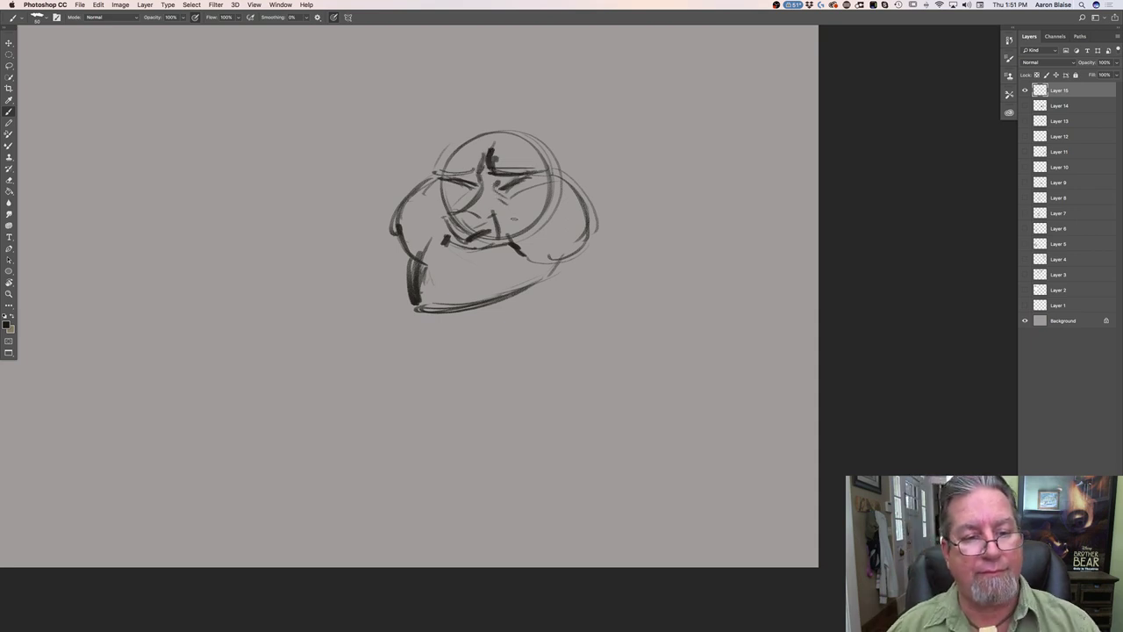
Add both ears and spiky hair strokes around the top of the squashed head
{"action": "mouse_move", "coordinate": [570, 171]}
{"action": "left_mouse_down"}
{"action": "mouse_move", "coordinate": [629, 202]}
{"action": "mouse_move", "coordinate": [590, 228]}
{"action": "left_mouse_up"}
{"action": "left_click_drag", "start_coordinate": [621, 156], "coordinate": [594, 216]}
{"action": "mouse_move", "coordinate": [400, 154]}
{"action": "left_mouse_down"}
{"action": "mouse_move", "coordinate": [428, 167]}
{"action": "mouse_move", "coordinate": [398, 200]}
{"action": "left_mouse_up"}
{"action": "mouse_move", "coordinate": [496, 102]}
{"action": "left_mouse_down"}
{"action": "mouse_move", "coordinate": [507, 132]}
{"action": "mouse_move", "coordinate": [556, 174]}
{"action": "left_mouse_up"}
{"action": "left_click_drag", "start_coordinate": [544, 111], "coordinate": [577, 166]}
{"action": "left_click_drag", "start_coordinate": [516, 96], "coordinate": [586, 144]}
{"action": "left_click_drag", "start_coordinate": [484, 88], "coordinate": [481, 123]}
{"action": "mouse_move", "coordinate": [482, 88]}
{"action": "left_mouse_down"}
{"action": "mouse_move", "coordinate": [472, 130]}
{"action": "mouse_move", "coordinate": [451, 147]}
{"action": "left_mouse_up"}
{"action": "left_click_drag", "start_coordinate": [458, 123], "coordinate": [445, 151]}
{"action": "left_click_drag", "start_coordinate": [477, 86], "coordinate": [430, 139]}
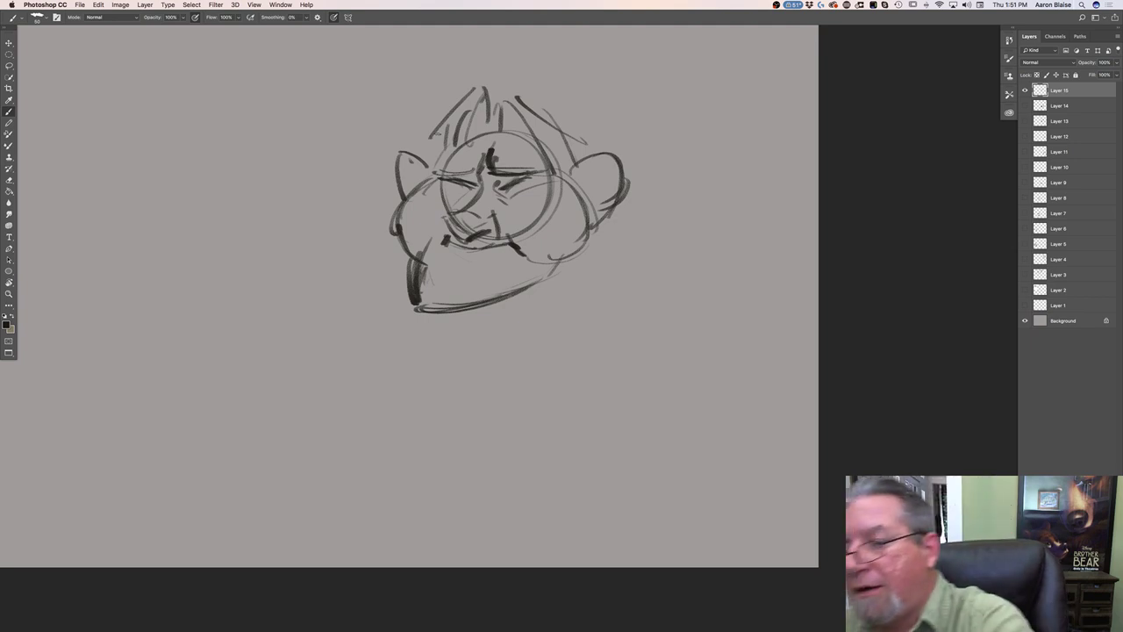
Lower Layer 15's opacity to about 38% and add a new layer above it
{"action": "left_click", "coordinate": [1115, 63]}
{"action": "left_click_drag", "start_coordinate": [1114, 75], "coordinate": [1085, 77]}
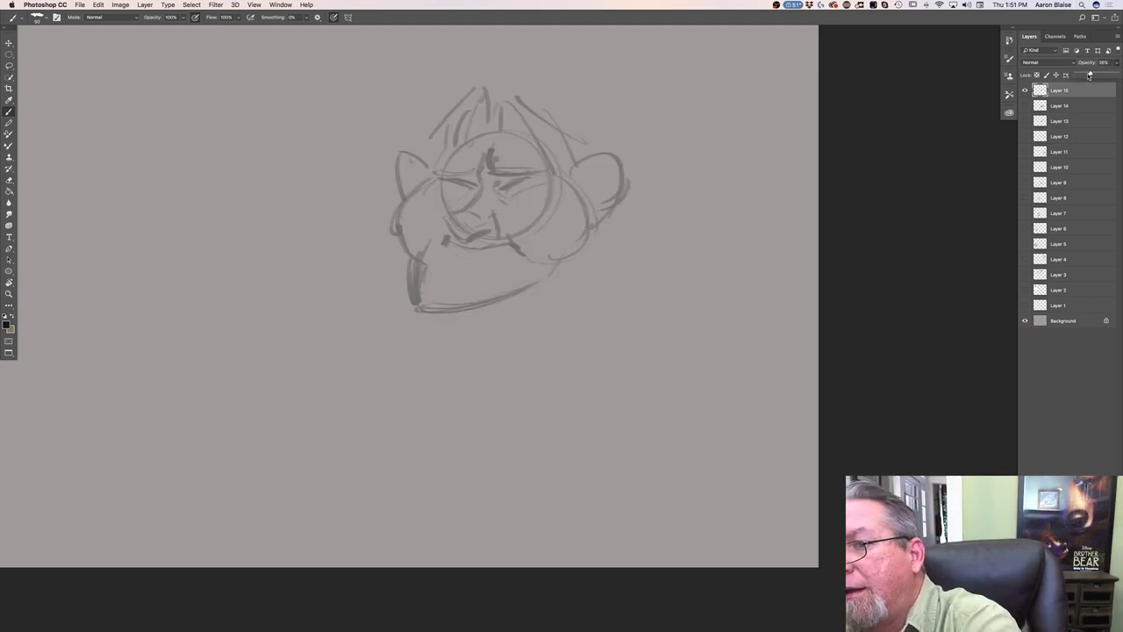
{"action": "key", "text": "alt+shift+super+n"}
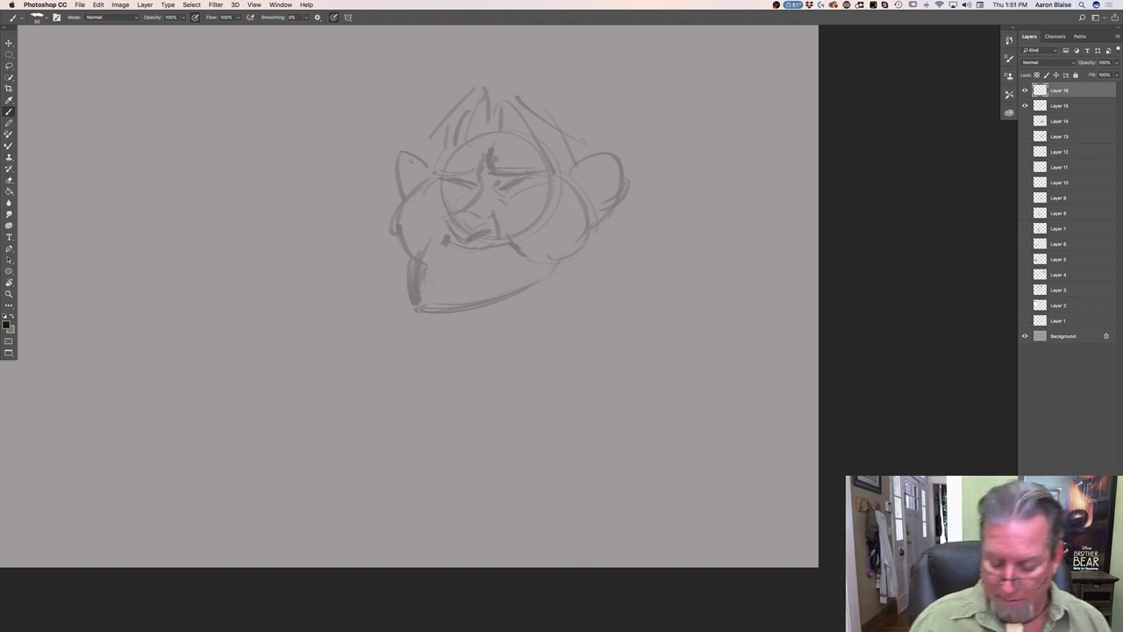
Draw the head circle over the faded sketch on Layer 16 and extend a long stretched cheek line down from it
{"action": "key", "text": "super+plus"}
{"action": "key", "text": "super+minus"}
{"action": "left_click_drag", "start_coordinate": [390, 421], "coordinate": [469, 521]}
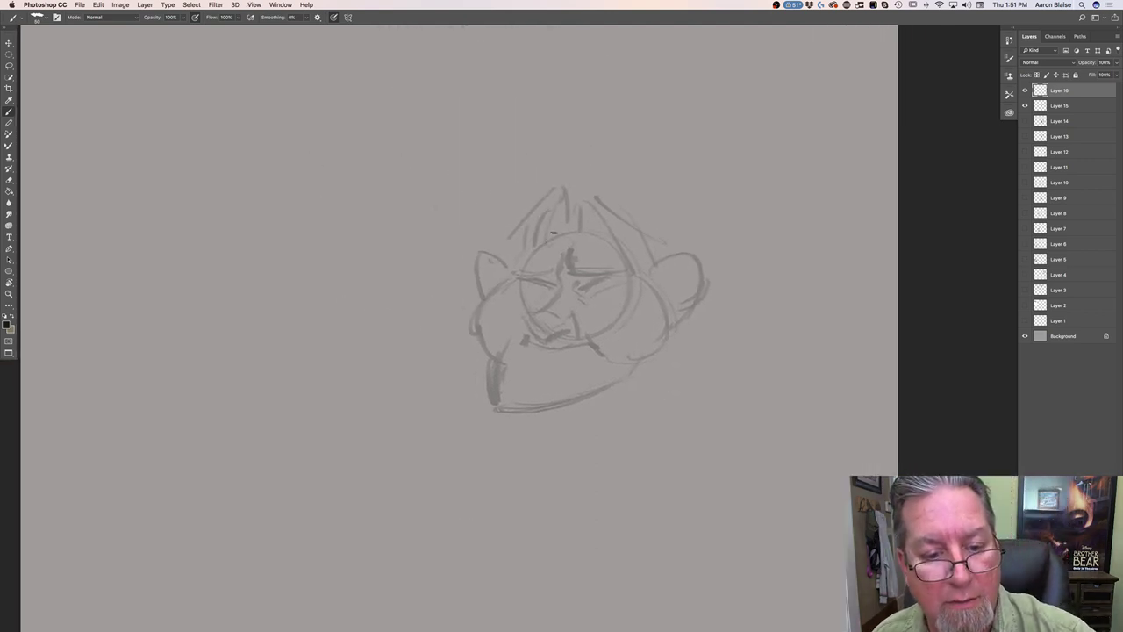
{"action": "left_click_drag", "start_coordinate": [566, 251], "coordinate": [560, 263]}
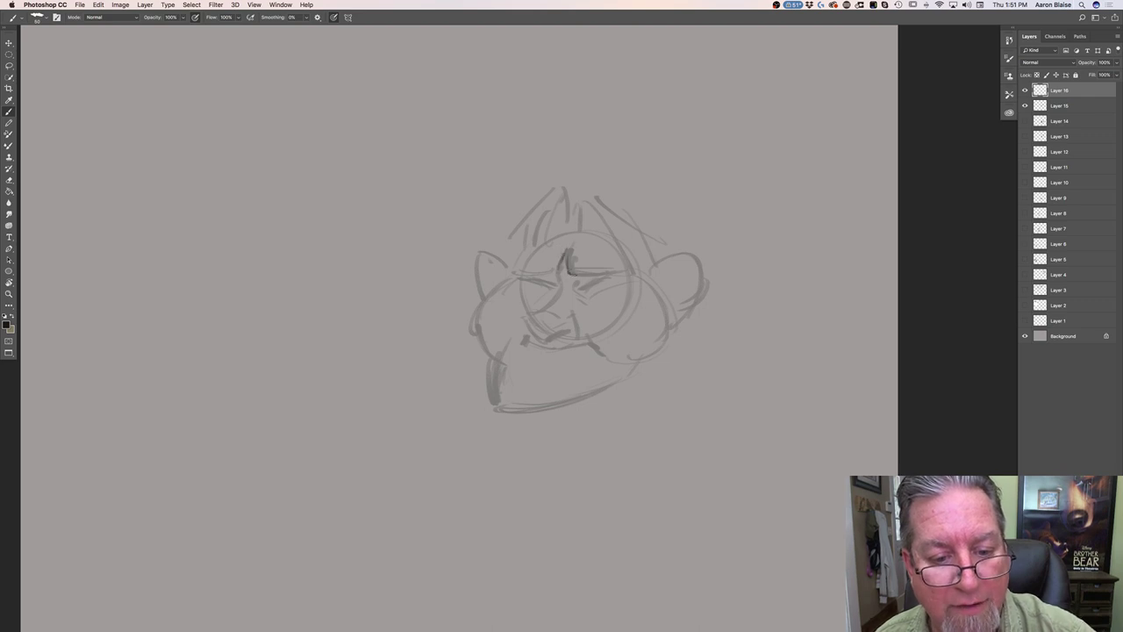
{"action": "key", "text": "ctrl+z"}
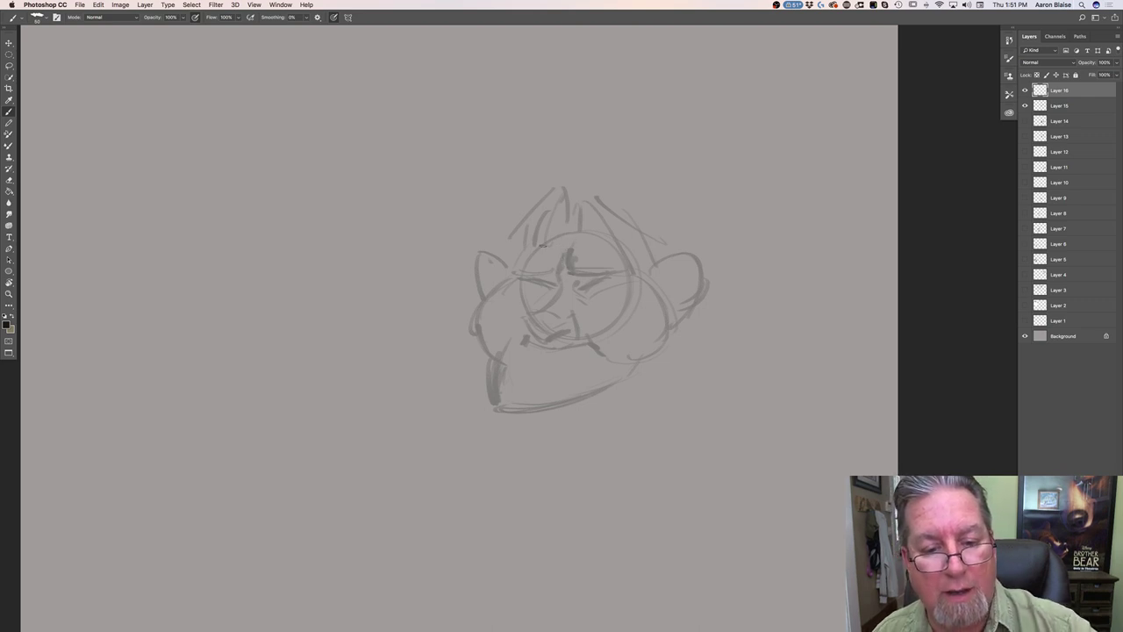
{"action": "mouse_move", "coordinate": [602, 335]}
{"action": "left_mouse_down"}
{"action": "mouse_move", "coordinate": [526, 265]}
{"action": "mouse_move", "coordinate": [629, 305]}
{"action": "mouse_move", "coordinate": [627, 283]}
{"action": "mouse_move", "coordinate": [579, 228]}
{"action": "mouse_move", "coordinate": [548, 242]}
{"action": "left_mouse_up"}
{"action": "mouse_move", "coordinate": [633, 265]}
{"action": "left_mouse_down"}
{"action": "mouse_move", "coordinate": [653, 364]}
{"action": "mouse_move", "coordinate": [614, 407]}
{"action": "left_mouse_up"}
{"action": "left_click_drag", "start_coordinate": [642, 309], "coordinate": [617, 409]}
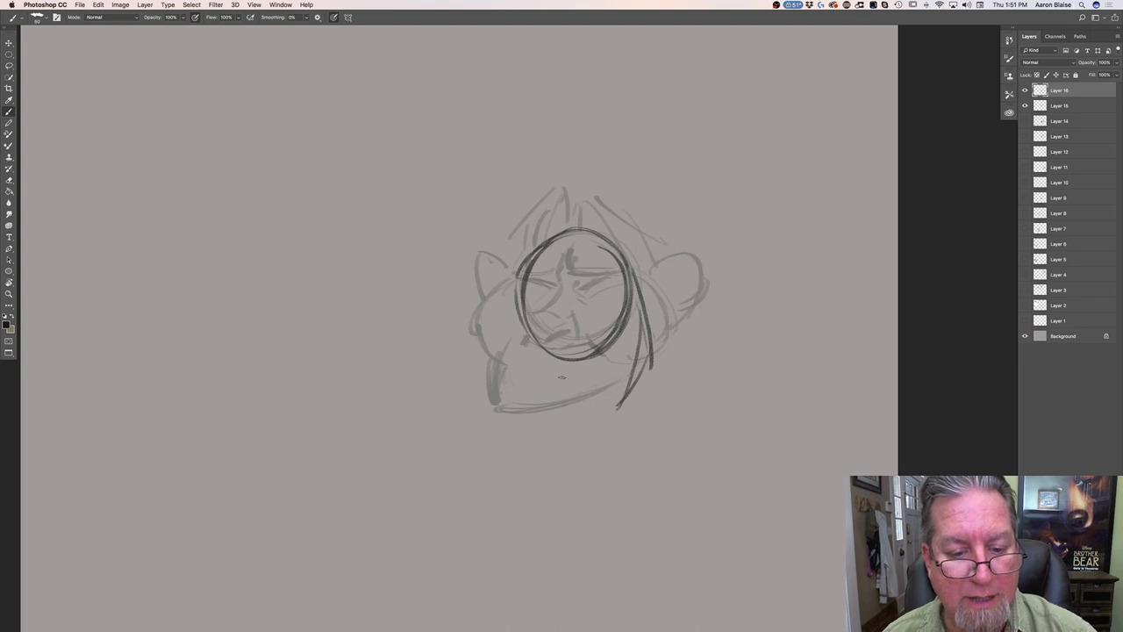
Draw the nose and the pointed upper lip of the stretched face
{"action": "mouse_move", "coordinate": [555, 279]}
{"action": "left_mouse_down"}
{"action": "mouse_move", "coordinate": [561, 293]}
{"action": "mouse_move", "coordinate": [528, 322]}
{"action": "left_mouse_up"}
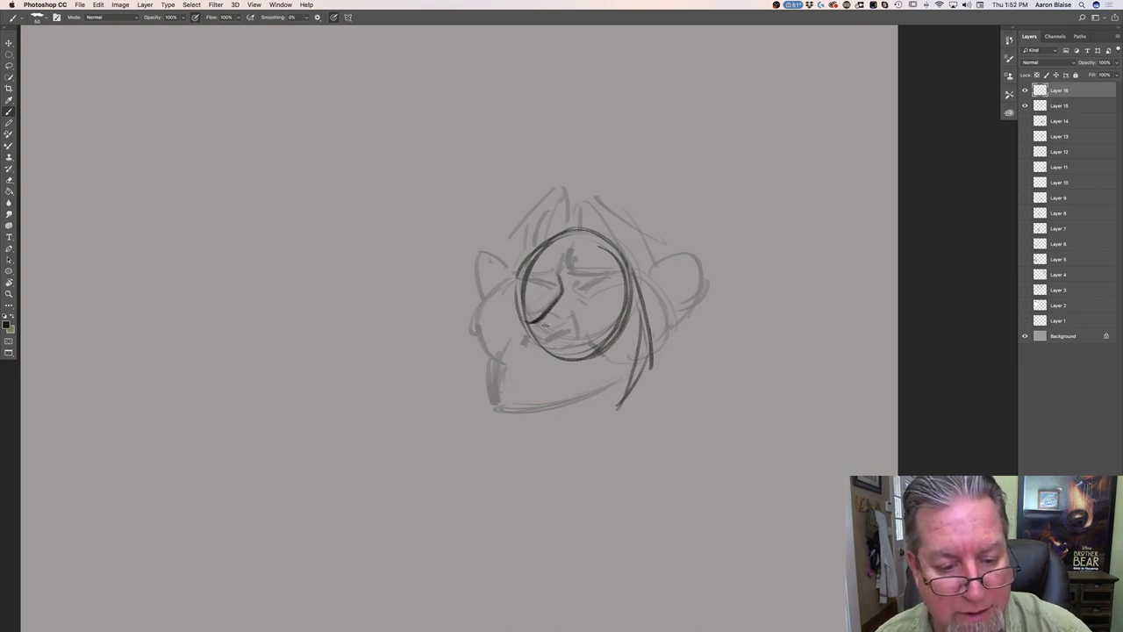
{"action": "mouse_move", "coordinate": [522, 336]}
{"action": "left_mouse_down"}
{"action": "mouse_move", "coordinate": [546, 354]}
{"action": "mouse_move", "coordinate": [576, 323]}
{"action": "mouse_move", "coordinate": [579, 341]}
{"action": "mouse_move", "coordinate": [544, 357]}
{"action": "left_mouse_up"}
{"action": "mouse_move", "coordinate": [526, 357]}
{"action": "left_mouse_down"}
{"action": "mouse_move", "coordinate": [539, 379]}
{"action": "mouse_move", "coordinate": [585, 367]}
{"action": "mouse_move", "coordinate": [597, 392]}
{"action": "left_mouse_up"}
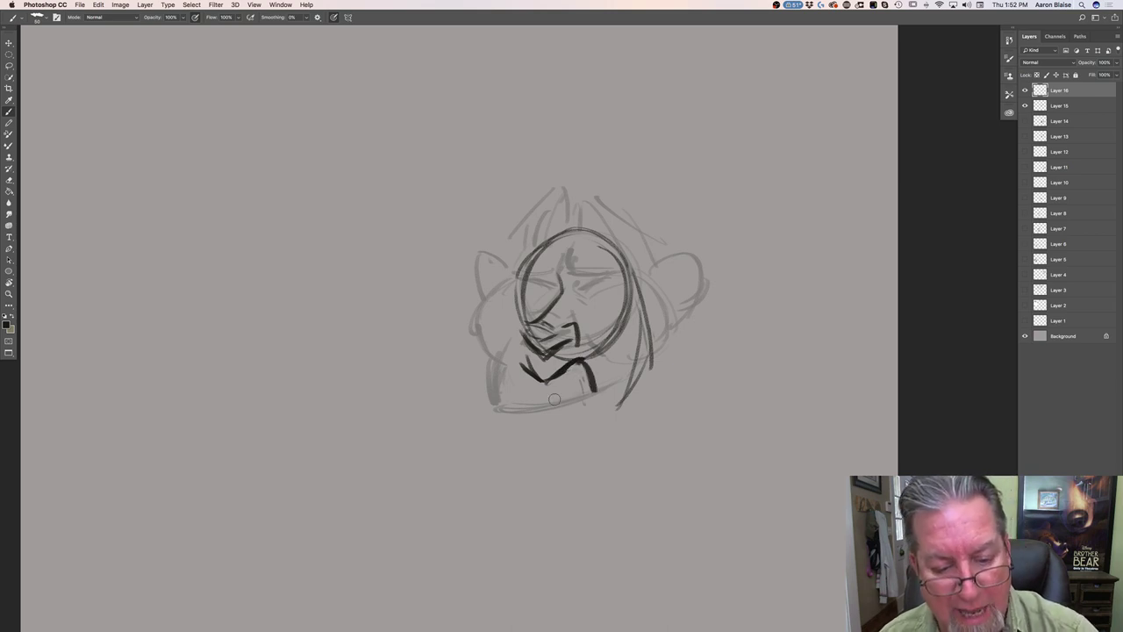
Outline a tall, wide-open mouth below the upper lip and add the upper teeth line and tongue curve
{"action": "left_click_drag", "start_coordinate": [579, 364], "coordinate": [592, 423]}
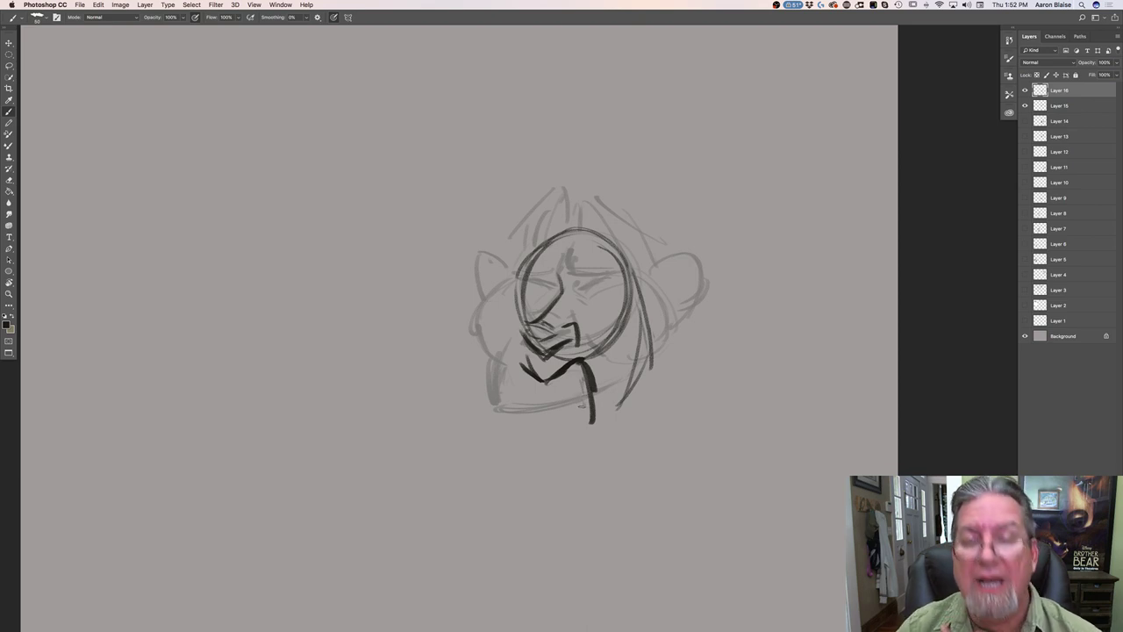
{"action": "mouse_move", "coordinate": [585, 372]}
{"action": "left_mouse_down"}
{"action": "mouse_move", "coordinate": [589, 420]}
{"action": "mouse_move", "coordinate": [580, 448]}
{"action": "mouse_move", "coordinate": [540, 481]}
{"action": "left_mouse_up"}
{"action": "left_click_drag", "start_coordinate": [518, 365], "coordinate": [517, 461]}
{"action": "mouse_move", "coordinate": [517, 421]}
{"action": "left_mouse_down"}
{"action": "mouse_move", "coordinate": [576, 439]}
{"action": "mouse_move", "coordinate": [565, 460]}
{"action": "left_mouse_up"}
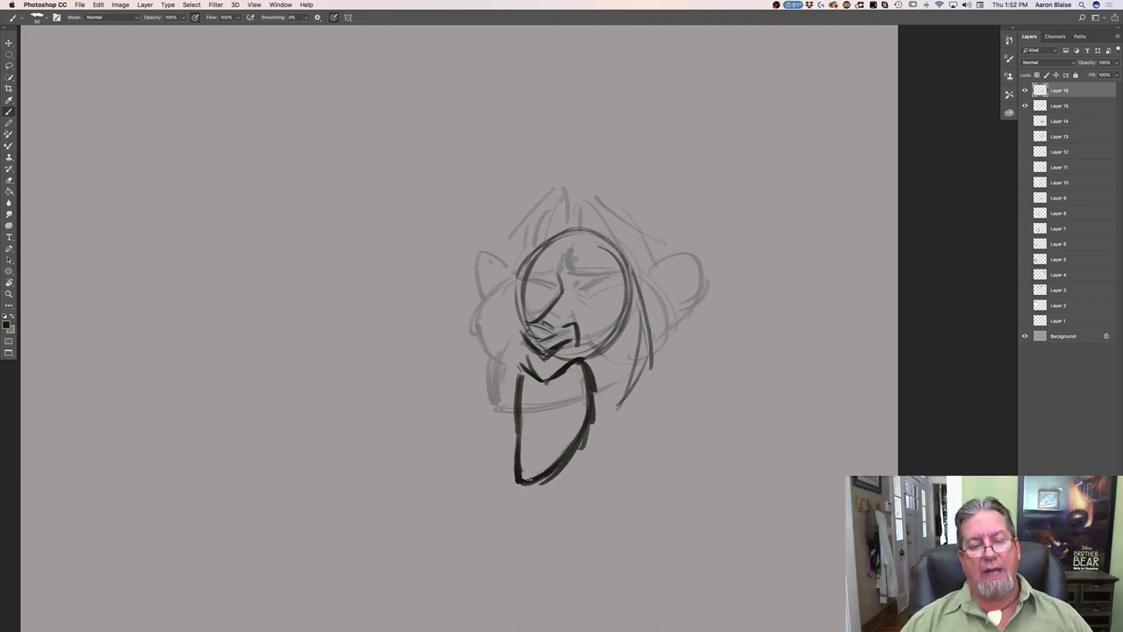
{"action": "left_click_drag", "start_coordinate": [520, 379], "coordinate": [516, 467]}
{"action": "left_click_drag", "start_coordinate": [527, 381], "coordinate": [579, 379]}
{"action": "left_click_drag", "start_coordinate": [526, 465], "coordinate": [550, 451]}
Draw the elongated cheeks and jaw around the open mouth down to a narrow chin
{"action": "left_click_drag", "start_coordinate": [641, 291], "coordinate": [621, 405]}
{"action": "left_click_drag", "start_coordinate": [646, 344], "coordinate": [590, 472]}
{"action": "left_click_drag", "start_coordinate": [505, 298], "coordinate": [500, 409]}
{"action": "mouse_move", "coordinate": [502, 332]}
{"action": "left_mouse_down"}
{"action": "mouse_move", "coordinate": [502, 491]}
{"action": "mouse_move", "coordinate": [518, 524]}
{"action": "left_mouse_up"}
{"action": "mouse_move", "coordinate": [603, 441]}
{"action": "left_mouse_down"}
{"action": "mouse_move", "coordinate": [555, 512]}
{"action": "mouse_move", "coordinate": [519, 528]}
{"action": "left_mouse_up"}
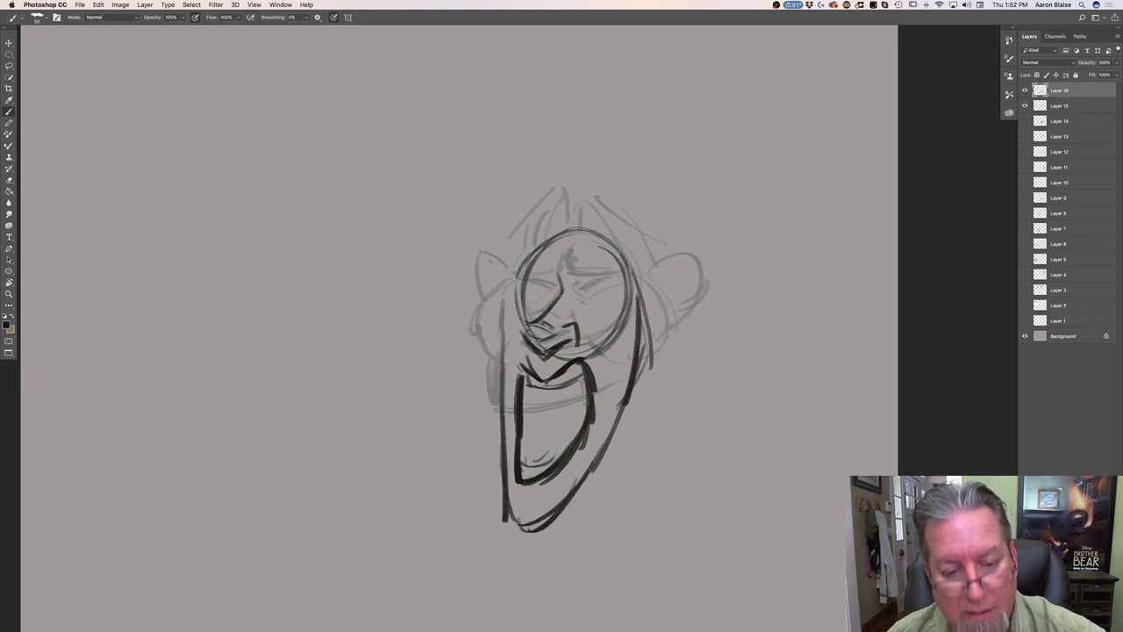
Draw both ears lower on the stretched head than in the faded sketch
{"action": "mouse_move", "coordinate": [651, 300]}
{"action": "left_mouse_down"}
{"action": "mouse_move", "coordinate": [675, 291]}
{"action": "mouse_move", "coordinate": [700, 313]}
{"action": "mouse_move", "coordinate": [702, 355]}
{"action": "left_mouse_up"}
{"action": "mouse_move", "coordinate": [712, 311]}
{"action": "left_mouse_down"}
{"action": "mouse_move", "coordinate": [649, 373]}
{"action": "mouse_move", "coordinate": [714, 307]}
{"action": "left_mouse_up"}
{"action": "mouse_move", "coordinate": [465, 283]}
{"action": "left_mouse_down"}
{"action": "mouse_move", "coordinate": [495, 288]}
{"action": "mouse_move", "coordinate": [479, 372]}
{"action": "left_mouse_up"}
Add wide-open eyes and raised brows, and strengthen the front cheek and its neighbouring ear
{"action": "left_click_drag", "start_coordinate": [550, 261], "coordinate": [563, 279]}
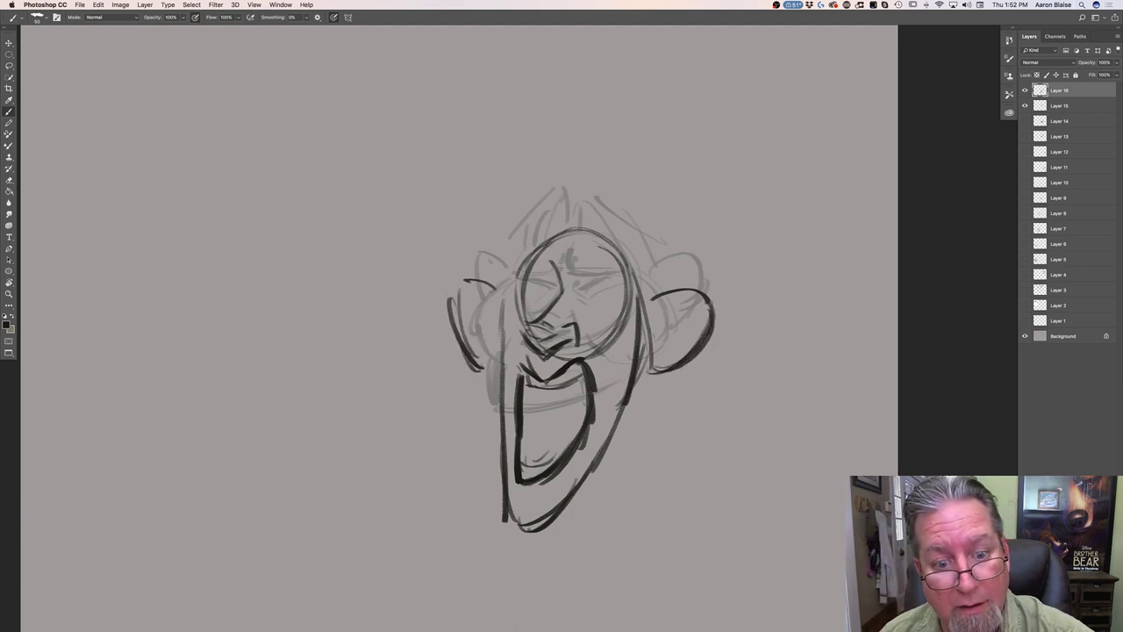
{"action": "mouse_move", "coordinate": [595, 222]}
{"action": "left_mouse_down"}
{"action": "mouse_move", "coordinate": [627, 261]}
{"action": "mouse_move", "coordinate": [609, 239]}
{"action": "mouse_move", "coordinate": [561, 231]}
{"action": "mouse_move", "coordinate": [561, 282]}
{"action": "mouse_move", "coordinate": [541, 319]}
{"action": "mouse_move", "coordinate": [568, 265]}
{"action": "mouse_move", "coordinate": [546, 219]}
{"action": "left_mouse_up"}
{"action": "mouse_move", "coordinate": [583, 301]}
{"action": "left_mouse_down"}
{"action": "mouse_move", "coordinate": [611, 288]}
{"action": "mouse_move", "coordinate": [587, 267]}
{"action": "mouse_move", "coordinate": [616, 263]}
{"action": "mouse_move", "coordinate": [600, 254]}
{"action": "left_mouse_up"}
{"action": "mouse_move", "coordinate": [528, 268]}
{"action": "left_mouse_down"}
{"action": "mouse_move", "coordinate": [550, 254]}
{"action": "mouse_move", "coordinate": [539, 271]}
{"action": "mouse_move", "coordinate": [603, 289]}
{"action": "mouse_move", "coordinate": [544, 286]}
{"action": "mouse_move", "coordinate": [505, 396]}
{"action": "left_mouse_up"}
{"action": "mouse_move", "coordinate": [501, 293]}
{"action": "left_mouse_down"}
{"action": "mouse_move", "coordinate": [504, 395]}
{"action": "mouse_move", "coordinate": [460, 279]}
{"action": "mouse_move", "coordinate": [452, 321]}
{"action": "left_mouse_up"}
Flip Layer 16 on and off to compare the stretched face with the squashed one
{"action": "left_click", "coordinate": [1024, 93]}
{"action": "left_click", "coordinate": [1024, 93]}
{"action": "left_click", "coordinate": [1023, 93]}
{"action": "left_click", "coordinate": [1024, 99]}
{"action": "left_click", "coordinate": [1025, 98]}
{"action": "left_click", "coordinate": [1024, 98]}
{"action": "left_click", "coordinate": [1024, 98]}
{"action": "left_click", "coordinate": [1025, 98]}
{"action": "left_click", "coordinate": [1025, 98]}
{"action": "left_click", "coordinate": [1024, 98]}
{"action": "left_click", "coordinate": [1025, 98]}
{"action": "left_click", "coordinate": [1024, 99]}
Draw the hair tufts and side hair around the top of the stretched head
{"action": "mouse_move", "coordinate": [576, 207]}
{"action": "left_mouse_down"}
{"action": "mouse_move", "coordinate": [586, 174]}
{"action": "mouse_move", "coordinate": [610, 217]}
{"action": "left_mouse_up"}
{"action": "mouse_move", "coordinate": [595, 165]}
{"action": "left_mouse_down"}
{"action": "mouse_move", "coordinate": [651, 239]}
{"action": "mouse_move", "coordinate": [648, 293]}
{"action": "left_mouse_up"}
{"action": "mouse_move", "coordinate": [659, 236]}
{"action": "left_mouse_down"}
{"action": "mouse_move", "coordinate": [612, 170]}
{"action": "mouse_move", "coordinate": [531, 202]}
{"action": "mouse_move", "coordinate": [521, 169]}
{"action": "mouse_move", "coordinate": [497, 235]}
{"action": "mouse_move", "coordinate": [477, 247]}
{"action": "left_mouse_up"}
Shade the inside of the open mouth and tongue, and darken the raised brow and front cheek
{"action": "left_click_drag", "start_coordinate": [563, 405], "coordinate": [525, 445]}
{"action": "mouse_move", "coordinate": [586, 386]}
{"action": "left_mouse_down"}
{"action": "mouse_move", "coordinate": [570, 442]}
{"action": "mouse_move", "coordinate": [528, 461]}
{"action": "mouse_move", "coordinate": [522, 421]}
{"action": "mouse_move", "coordinate": [577, 380]}
{"action": "mouse_move", "coordinate": [521, 430]}
{"action": "left_mouse_up"}
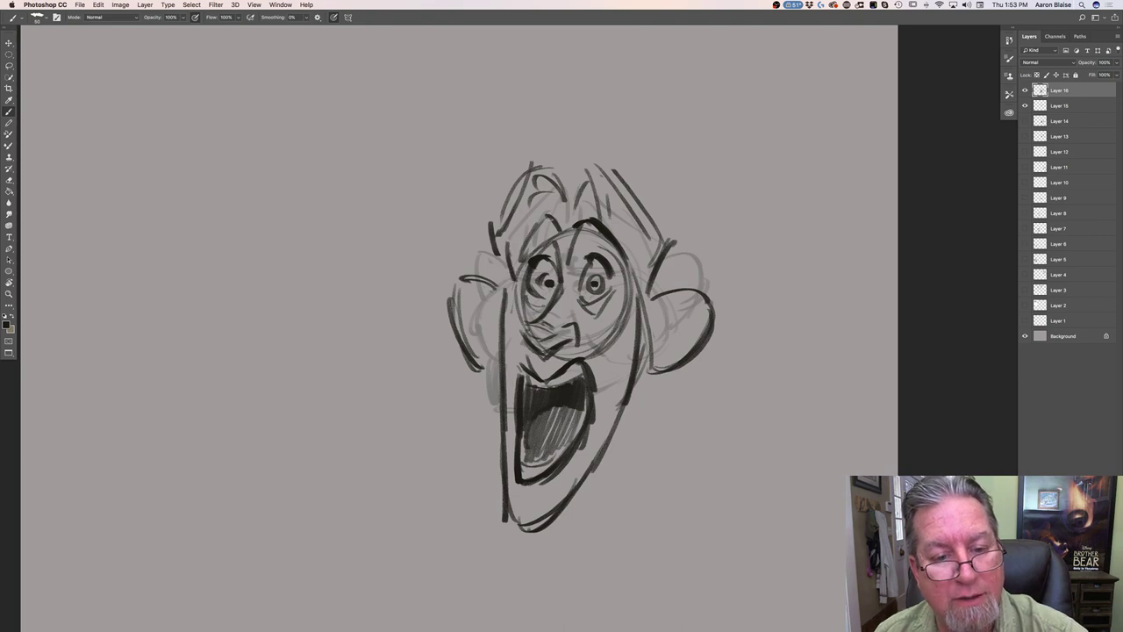
{"action": "left_click_drag", "start_coordinate": [565, 219], "coordinate": [524, 252]}
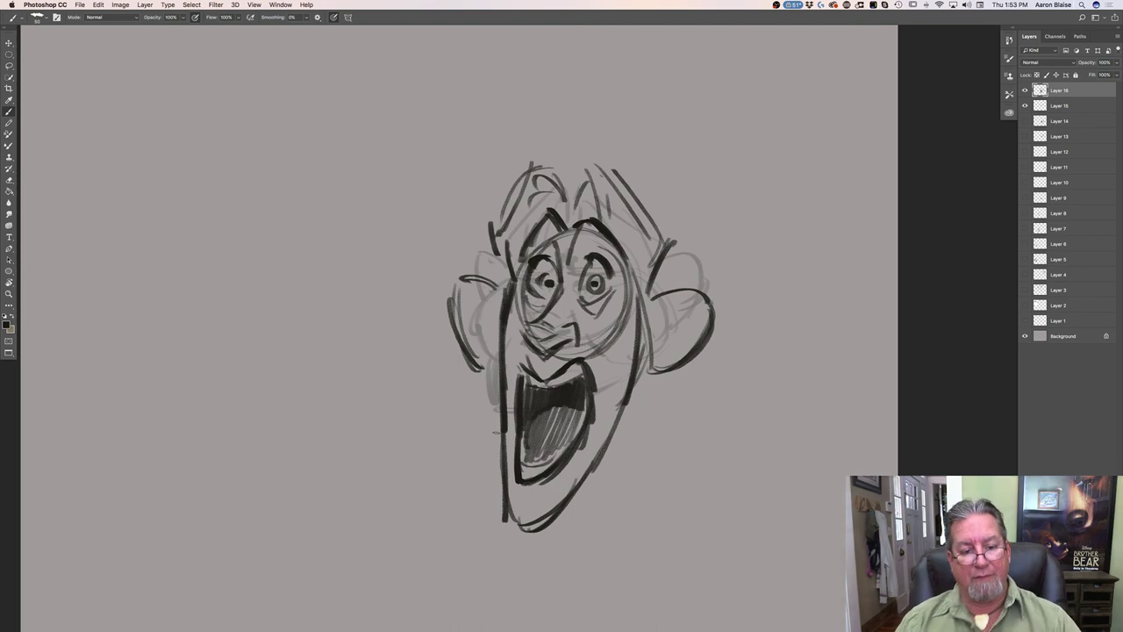
Scatter small dark blobs and flecks flying out in front of the open mouth
{"action": "left_click_drag", "start_coordinate": [477, 408], "coordinate": [480, 416]}
{"action": "left_click_drag", "start_coordinate": [422, 363], "coordinate": [432, 389]}
{"action": "left_click_drag", "start_coordinate": [473, 381], "coordinate": [483, 394]}
{"action": "left_click_drag", "start_coordinate": [420, 359], "coordinate": [432, 375]}
{"action": "left_click_drag", "start_coordinate": [453, 397], "coordinate": [395, 396]}
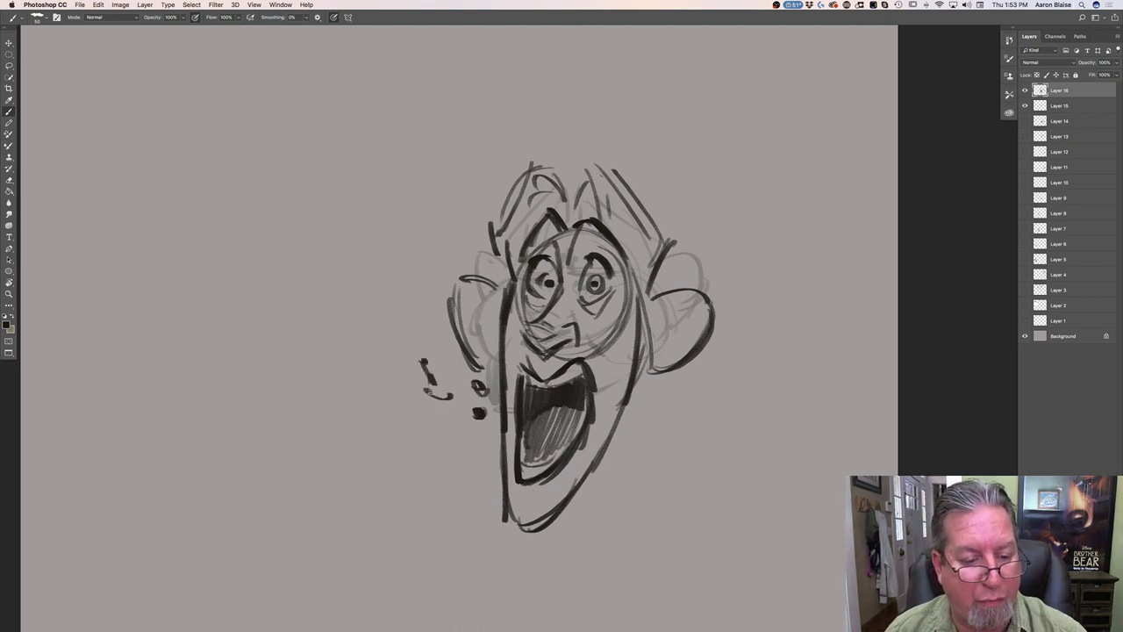
{"action": "mouse_move", "coordinate": [374, 376]}
{"action": "left_mouse_down"}
{"action": "mouse_move", "coordinate": [367, 388]}
{"action": "mouse_move", "coordinate": [376, 378]}
{"action": "left_mouse_up"}
{"action": "left_click_drag", "start_coordinate": [382, 433], "coordinate": [383, 442]}
{"action": "left_click_drag", "start_coordinate": [382, 443], "coordinate": [381, 449]}
{"action": "left_click", "coordinate": [312, 450]}
{"action": "left_click", "coordinate": [319, 512]}
{"action": "mouse_move", "coordinate": [340, 485]}
{"action": "left_mouse_down"}
{"action": "mouse_move", "coordinate": [320, 512]}
{"action": "mouse_move", "coordinate": [356, 524]}
{"action": "left_mouse_up"}
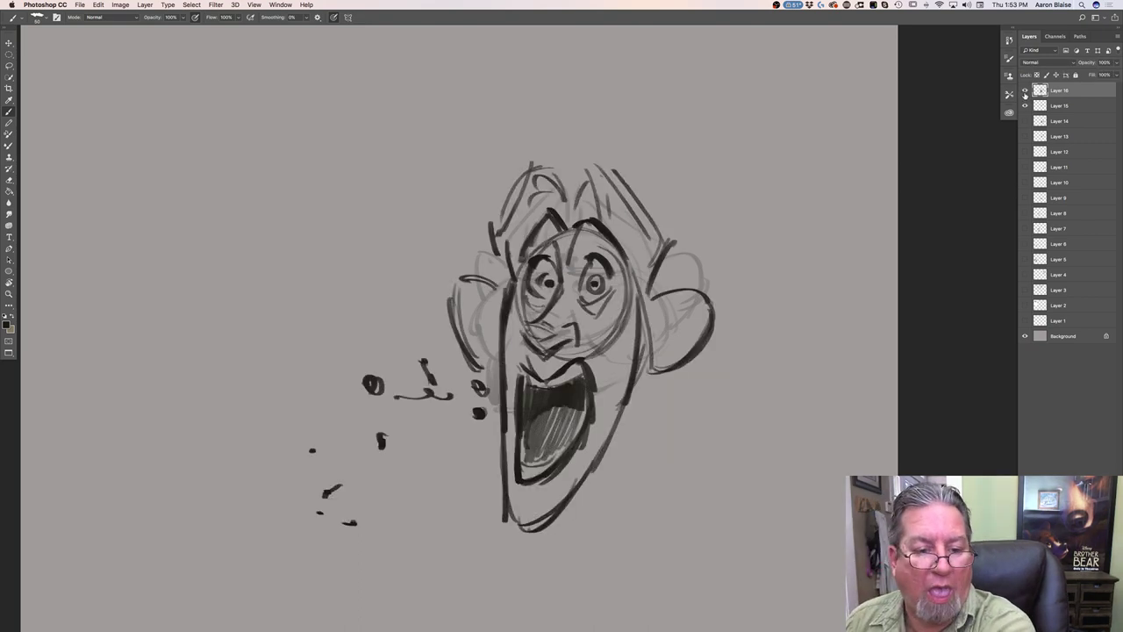
Toggle Layer 16's visibility repeatedly to examine the change from squash to stretch
{"action": "left_click", "coordinate": [1025, 90]}
{"action": "left_click", "coordinate": [1025, 91]}
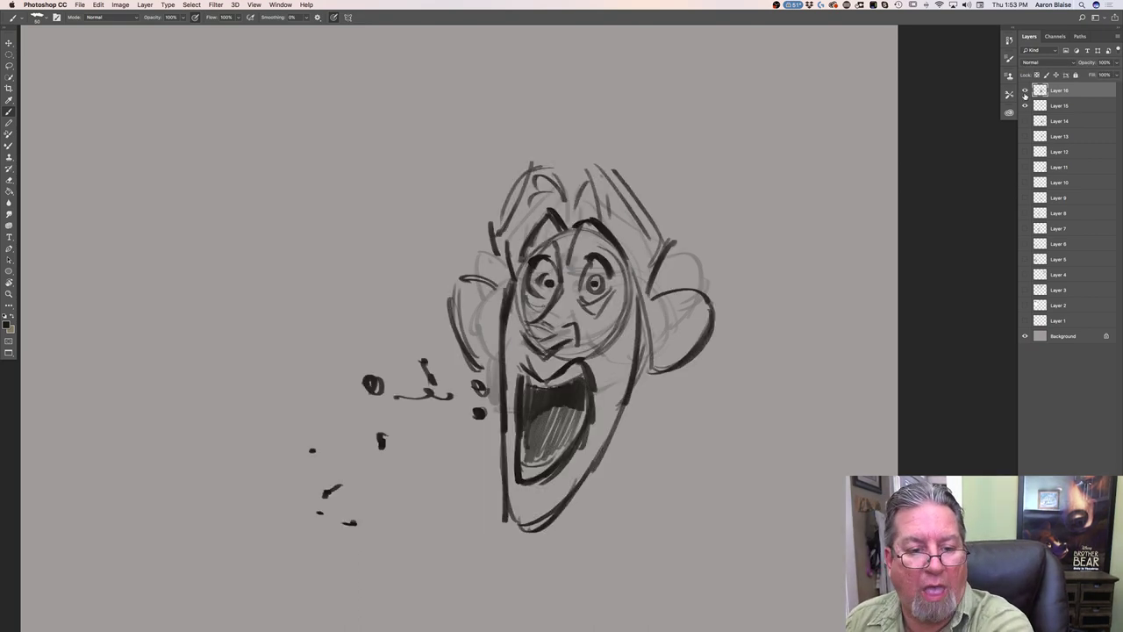
{"action": "left_click", "coordinate": [1024, 90]}
{"action": "left_click", "coordinate": [1024, 90]}
{"action": "left_click", "coordinate": [1024, 90]}
{"action": "left_click", "coordinate": [1025, 90]}
{"action": "left_click", "coordinate": [1025, 90]}
{"action": "left_click", "coordinate": [1025, 90]}
{"action": "left_click", "coordinate": [1025, 91]}
{"action": "left_click", "coordinate": [1025, 90]}
{"action": "left_click", "coordinate": [1024, 91]}
{"action": "left_click", "coordinate": [1024, 91]}
{"action": "left_click", "coordinate": [1025, 91]}
{"action": "left_click", "coordinate": [1025, 91]}
{"action": "left_click", "coordinate": [1024, 91]}
{"action": "left_click", "coordinate": [1024, 91]}
{"action": "left_click", "coordinate": [1024, 91]}
{"action": "left_click", "coordinate": [1024, 92]}
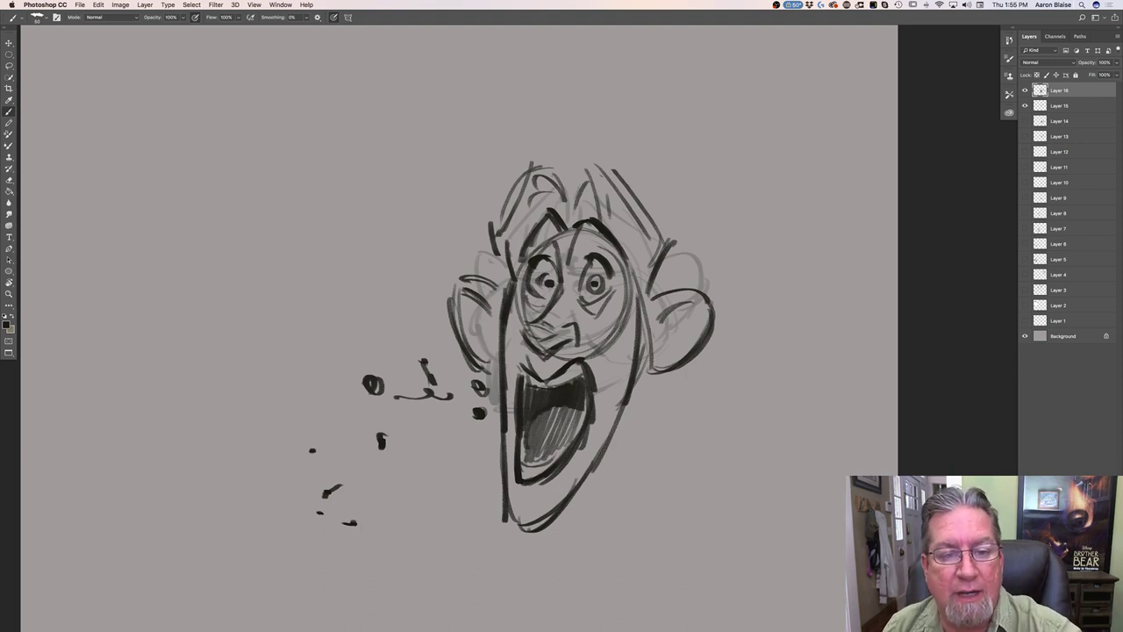
Add hair strokes down the far side of the stretched head's forehead and temple
{"action": "mouse_move", "coordinate": [603, 193]}
{"action": "left_mouse_down"}
{"action": "mouse_move", "coordinate": [609, 251]}
{"action": "mouse_move", "coordinate": [623, 245]}
{"action": "mouse_move", "coordinate": [635, 274]}
{"action": "left_mouse_up"}
{"action": "left_click_drag", "start_coordinate": [630, 233], "coordinate": [639, 301]}
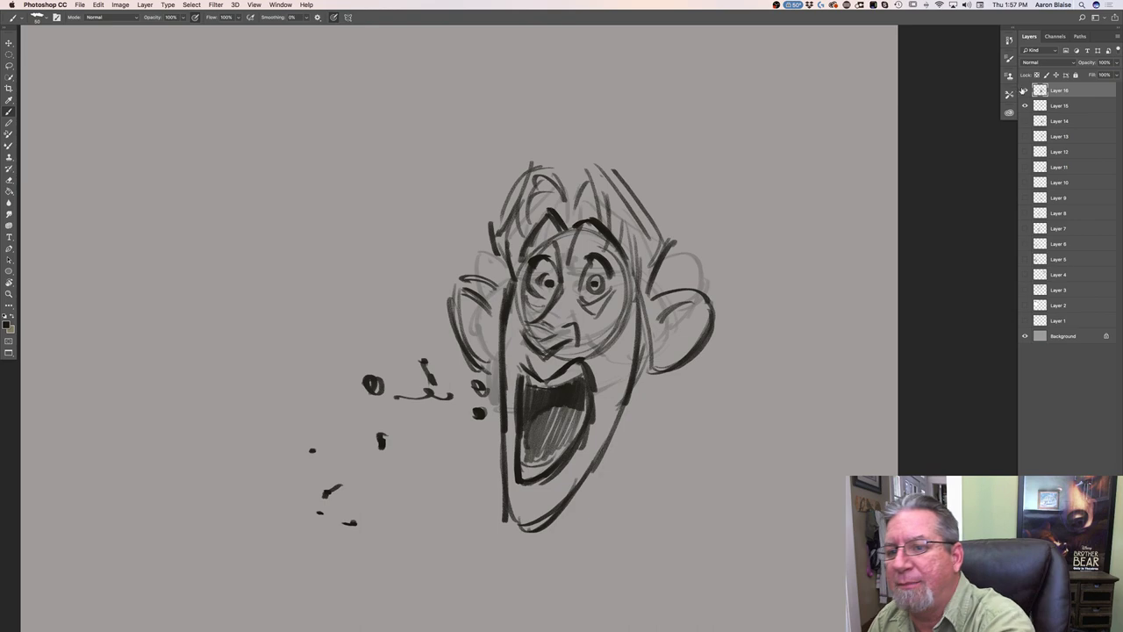
Flip Layer 16 on and off rapidly to preview the squashed and stretched poses as an animation
{"action": "left_click", "coordinate": [1025, 91]}
{"action": "left_click", "coordinate": [1025, 90]}
{"action": "left_click", "coordinate": [1024, 90]}
{"action": "left_click", "coordinate": [1025, 93]}
{"action": "left_click", "coordinate": [1025, 93]}
{"action": "left_click", "coordinate": [1026, 93]}
{"action": "left_click", "coordinate": [1026, 93]}
{"action": "left_click", "coordinate": [1026, 95]}
{"action": "left_click", "coordinate": [1025, 94]}
{"action": "left_click", "coordinate": [1026, 95]}
{"action": "left_click", "coordinate": [1026, 95]}
{"action": "left_click", "coordinate": [1026, 96]}
{"action": "left_click", "coordinate": [1025, 97]}
{"action": "left_click", "coordinate": [1025, 97]}
{"action": "left_click", "coordinate": [1025, 96]}
{"action": "left_click", "coordinate": [1025, 97]}
{"action": "left_click", "coordinate": [1025, 97]}
{"action": "left_click", "coordinate": [1024, 96]}
{"action": "left_click", "coordinate": [1025, 97]}
{"action": "left_click", "coordinate": [1025, 96]}
{"action": "left_click", "coordinate": [1025, 97]}
{"action": "left_click", "coordinate": [1024, 96]}
{"action": "left_click", "coordinate": [1024, 96]}
{"action": "left_click", "coordinate": [1025, 97]}
{"action": "left_click", "coordinate": [1025, 96]}
{"action": "left_click", "coordinate": [1025, 96]}
{"action": "left_click", "coordinate": [1025, 96]}
{"action": "left_click", "coordinate": [1025, 96]}
{"action": "left_click", "coordinate": [1024, 96]}
{"action": "left_click", "coordinate": [1024, 96]}
{"action": "left_click", "coordinate": [1024, 97]}
{"action": "left_click", "coordinate": [1024, 97]}
{"action": "left_click", "coordinate": [1024, 97]}
{"action": "left_click", "coordinate": [1025, 92]}
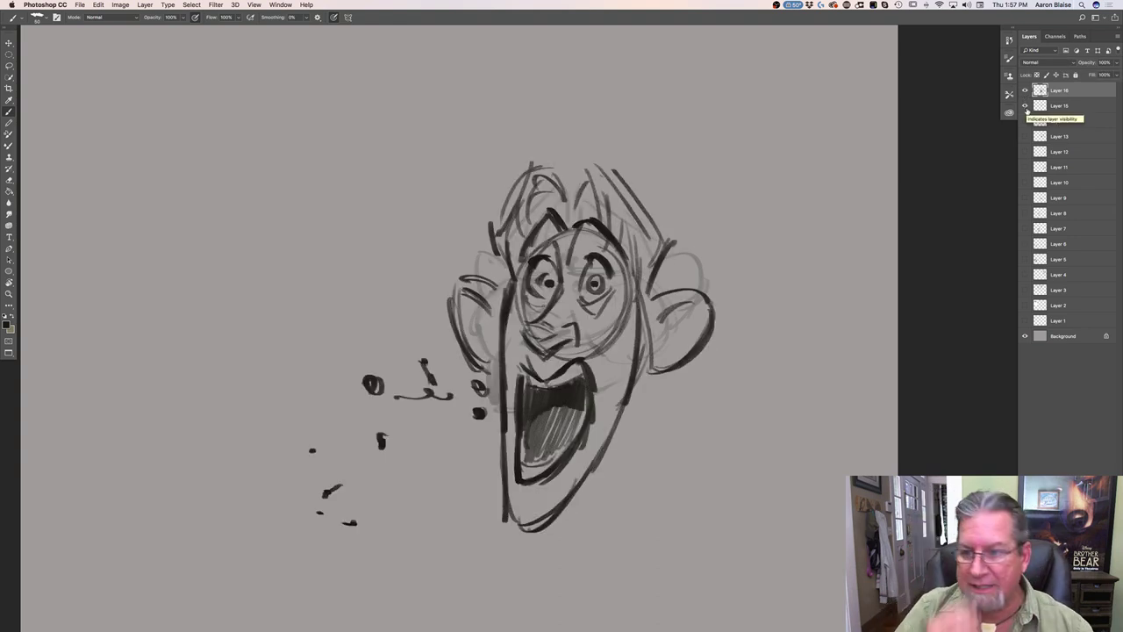
Hide Layers 15 and 16, show Layers 1 through 12 again and fit the whole expression sheet in view
{"action": "left_click_drag", "start_coordinate": [1025, 121], "coordinate": [1023, 321]}
{"action": "left_click_drag", "start_coordinate": [1024, 92], "coordinate": [1024, 154]}
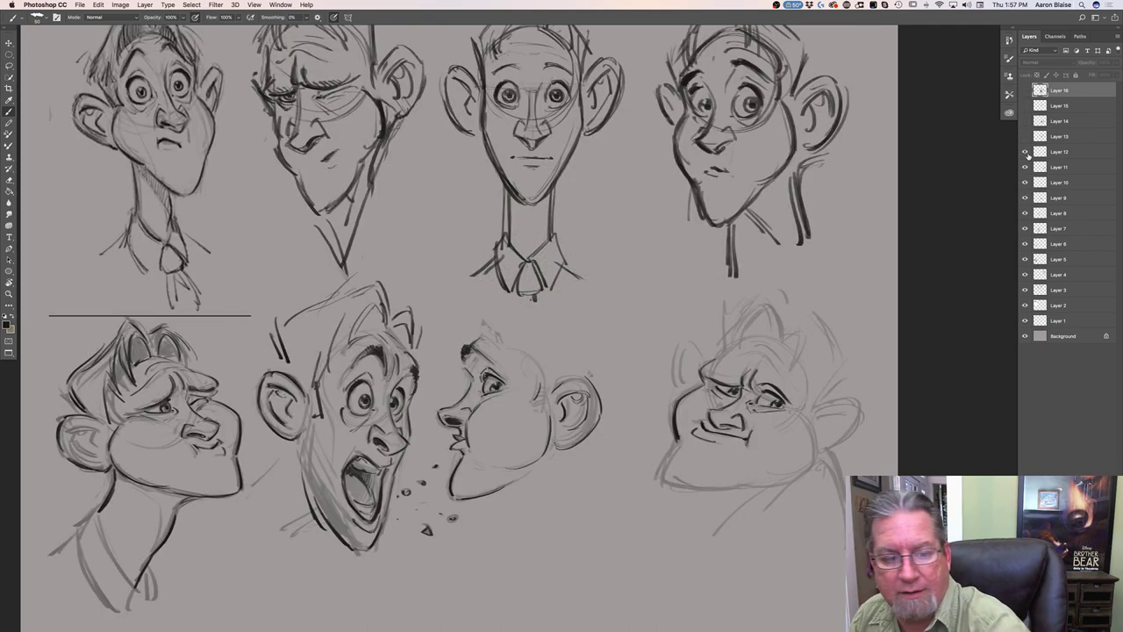
{"action": "key", "text": "super+0"}
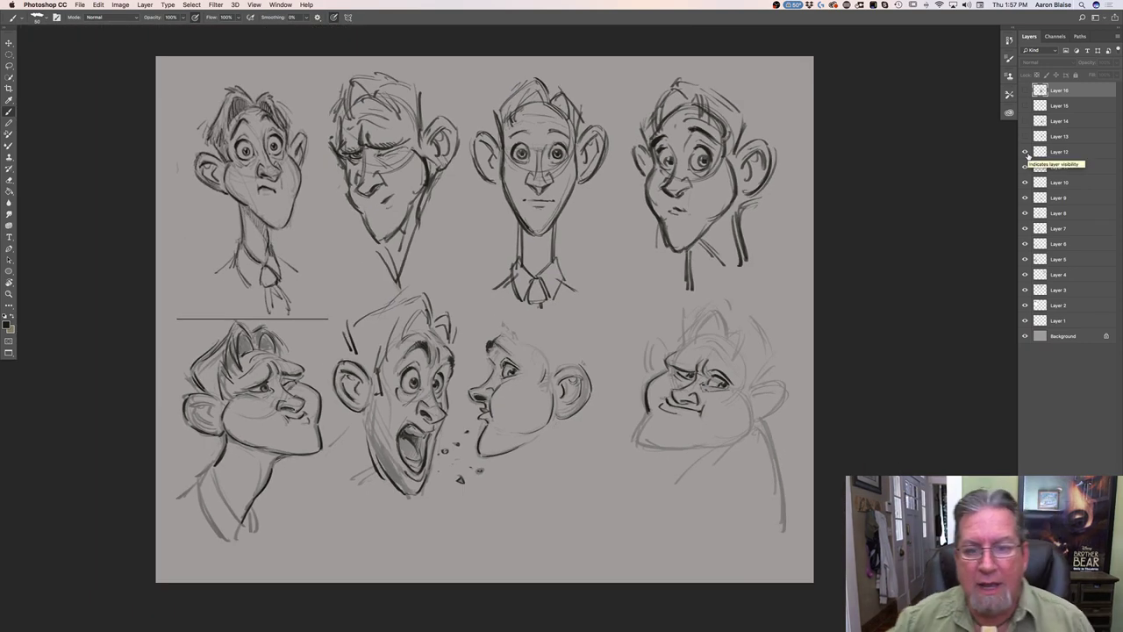